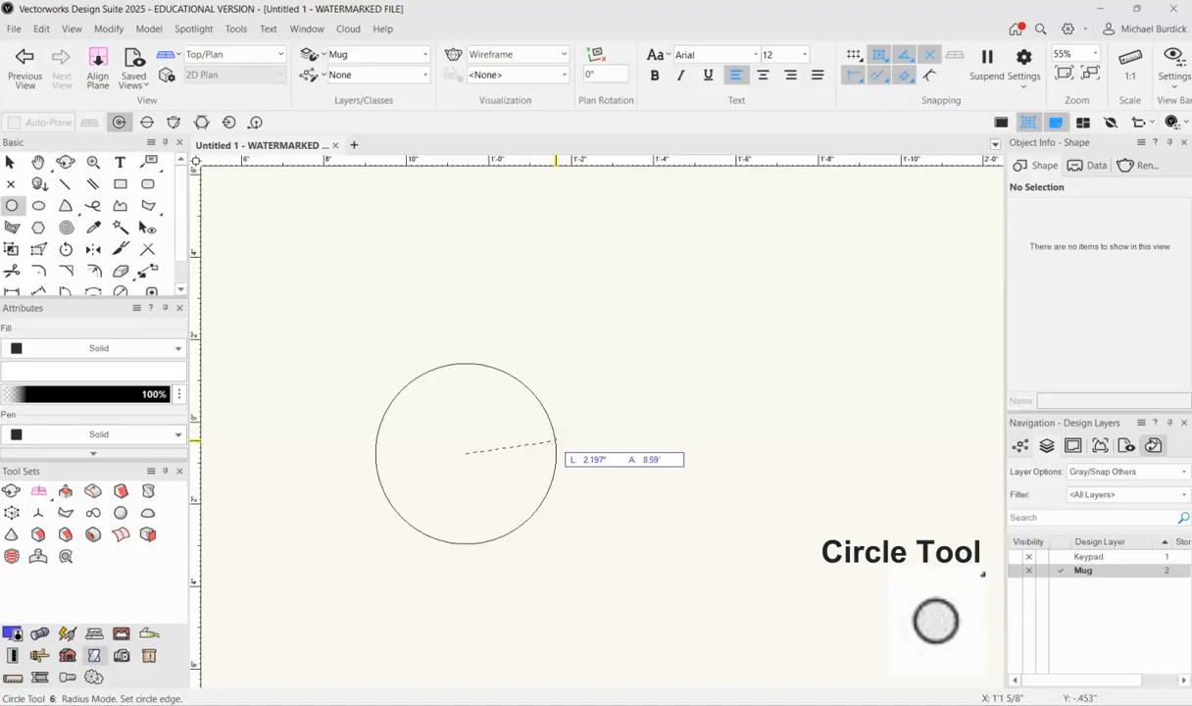
Step: Draw the mug's base circle with a 1 1/2" radius and extrude it 4" into a cylinder
text(1 1/2)
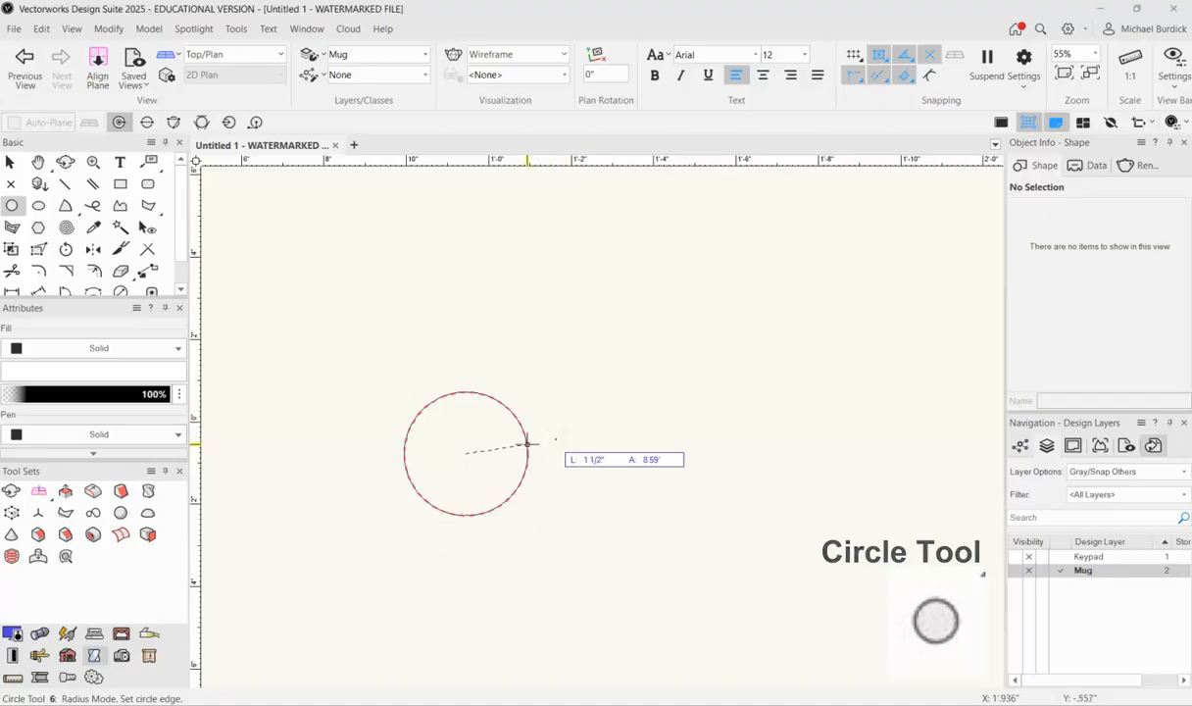
key(Return)
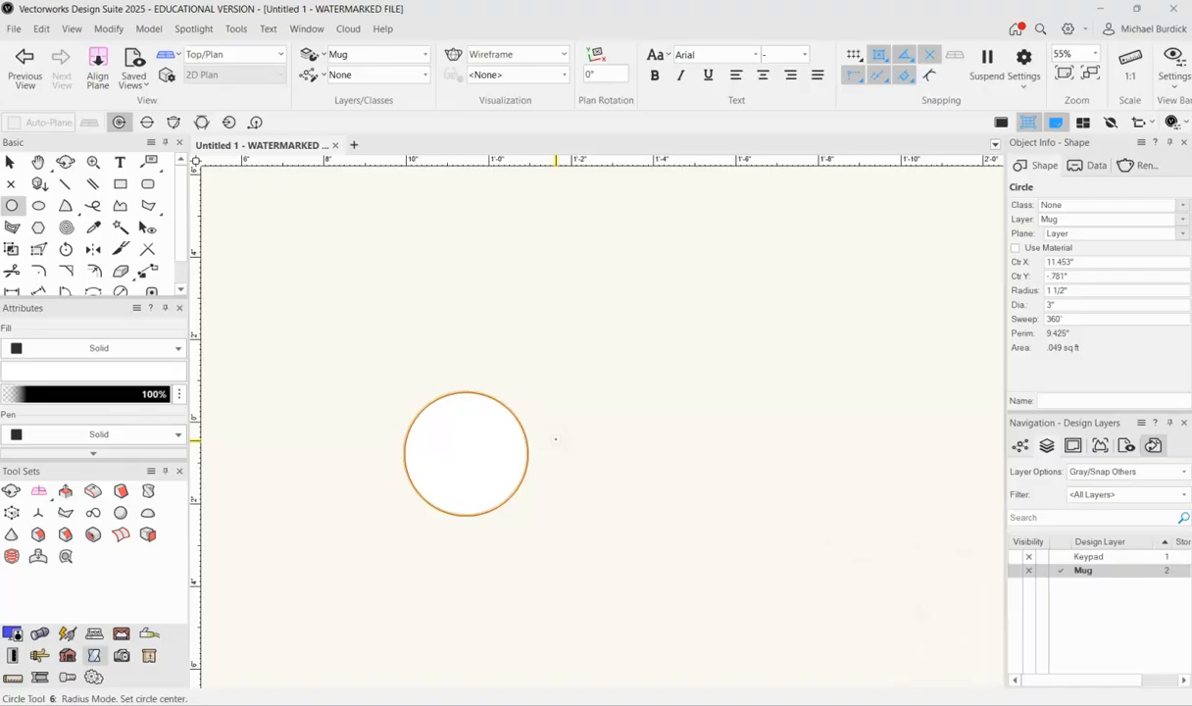
mouse_move(386, 475)
shift+middle_down()
mouse_move(434, 389)
mouse_move(463, 292)
shift+middle_up()
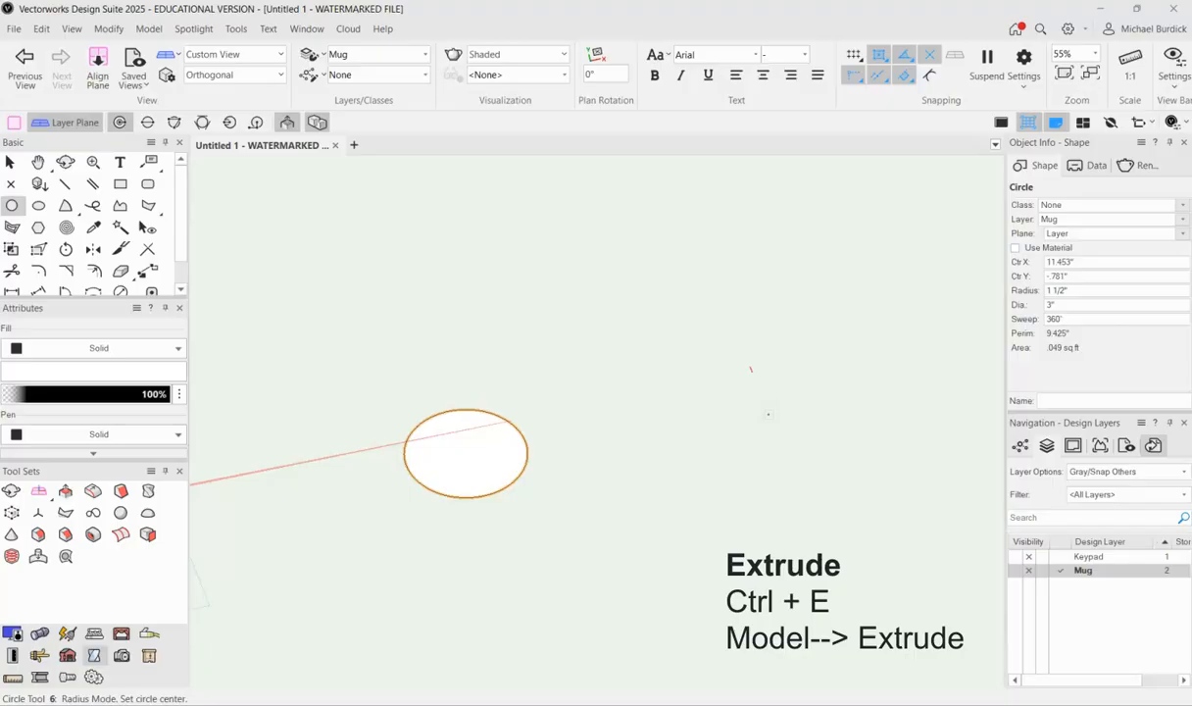
click(148, 28)
click(179, 138)
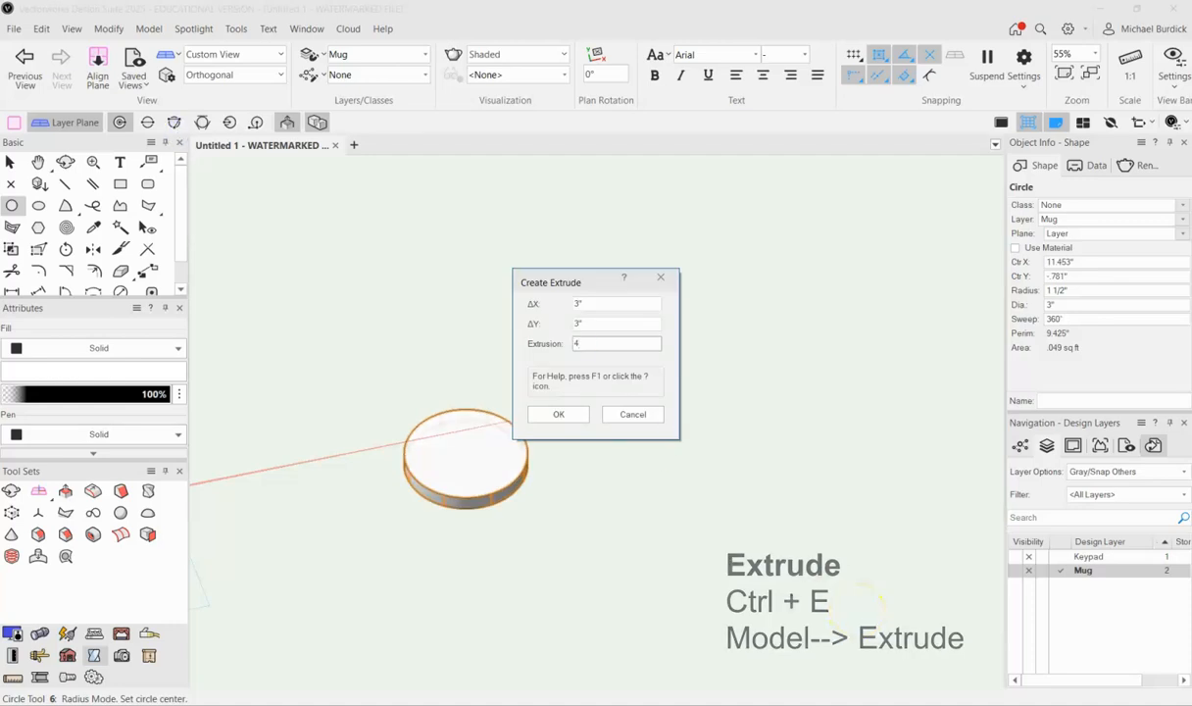
key(Return)
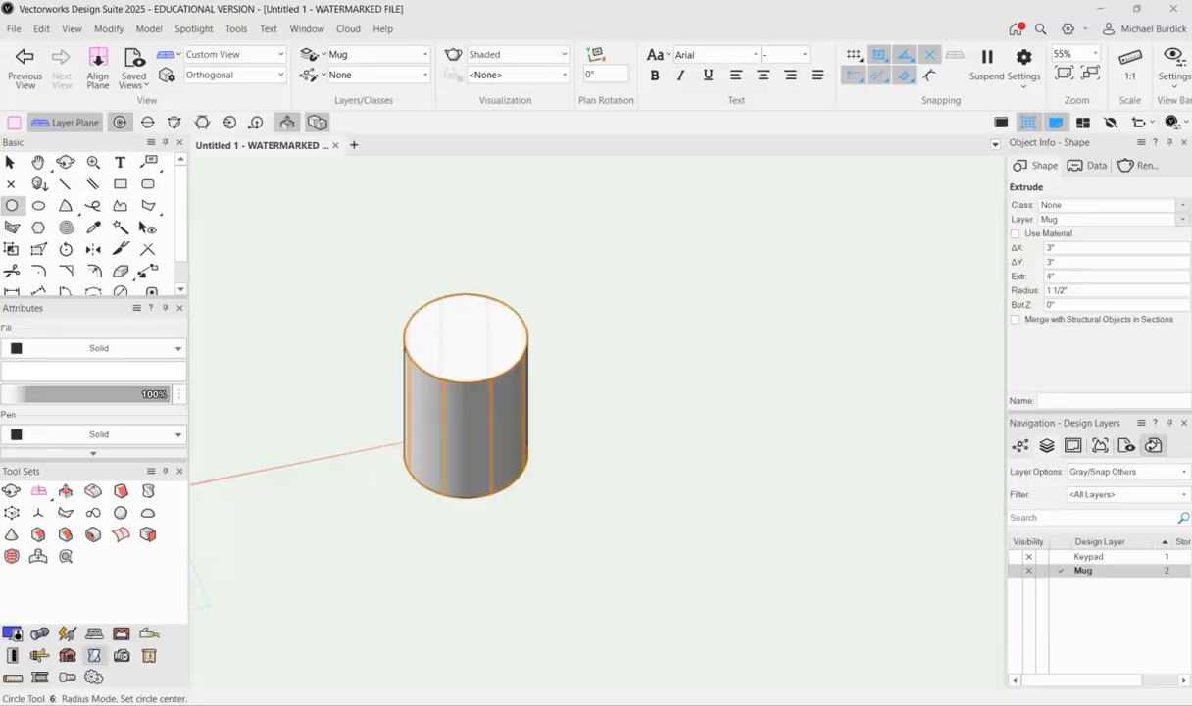
shift+middle_drag(514, 583, 572, 481)
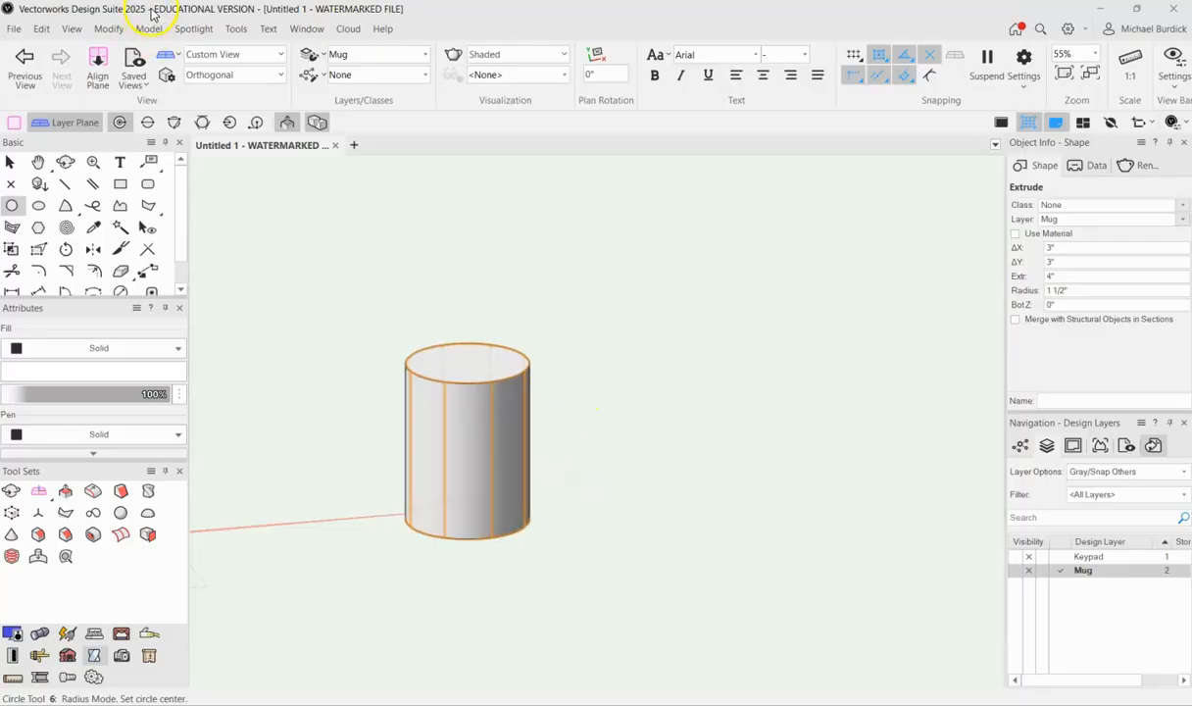
Step: Return to the Top/Plan view and draw an upright oval about 2.3" wide and 3.2" high beside the mug
click(238, 59)
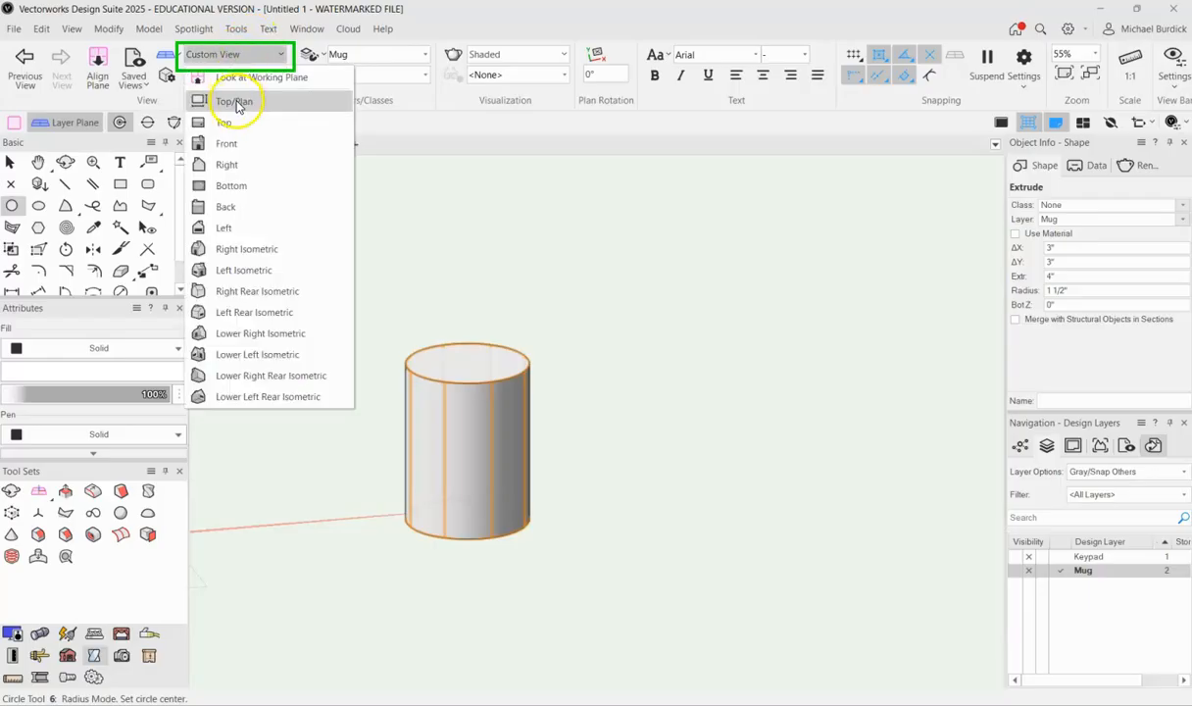
click(237, 99)
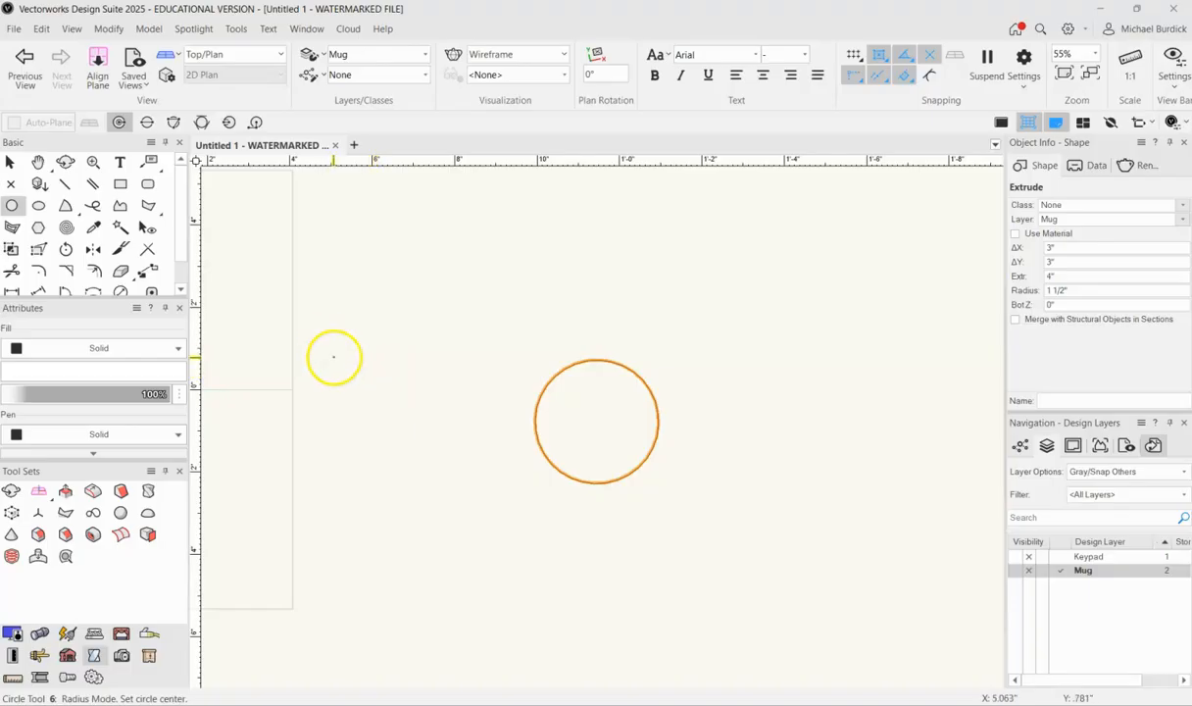
click(39, 206)
click(386, 377)
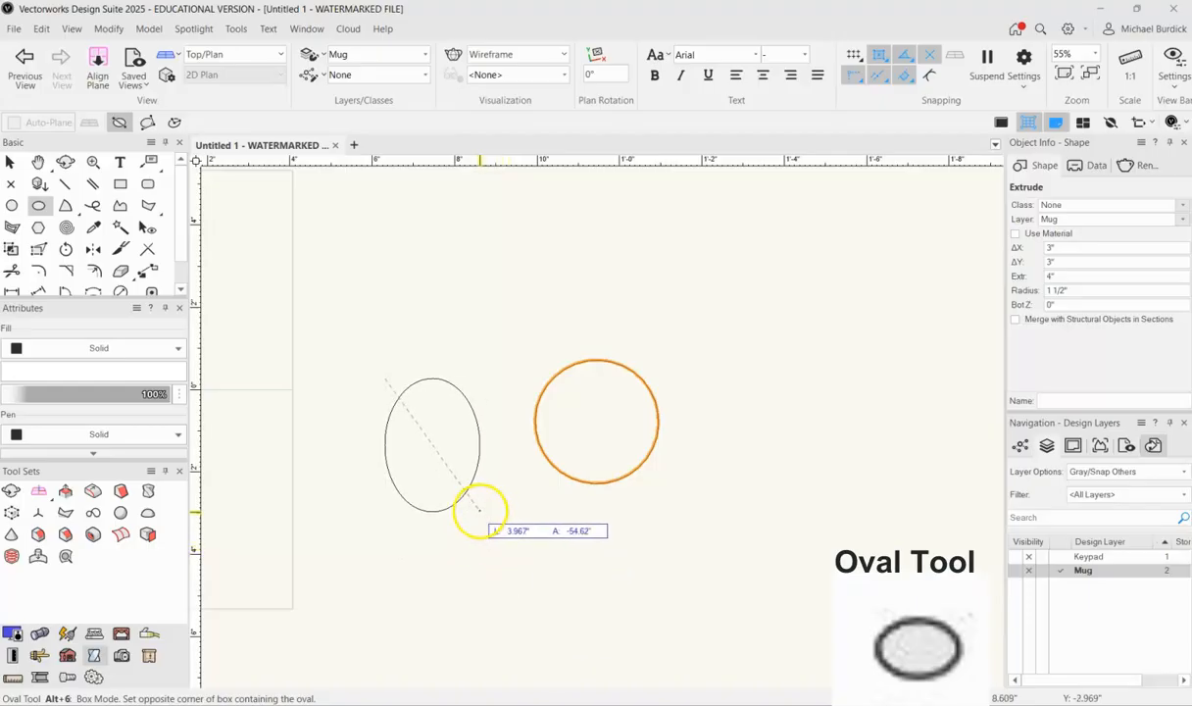
click(479, 510)
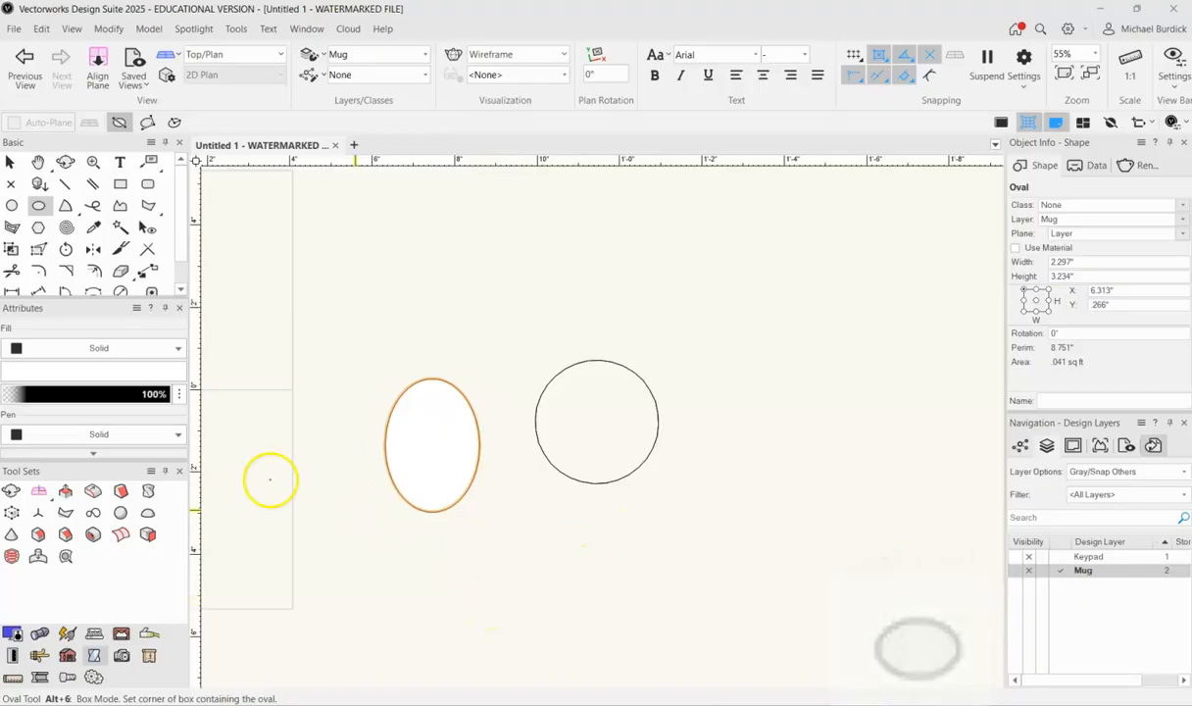
click(64, 186)
click(451, 357)
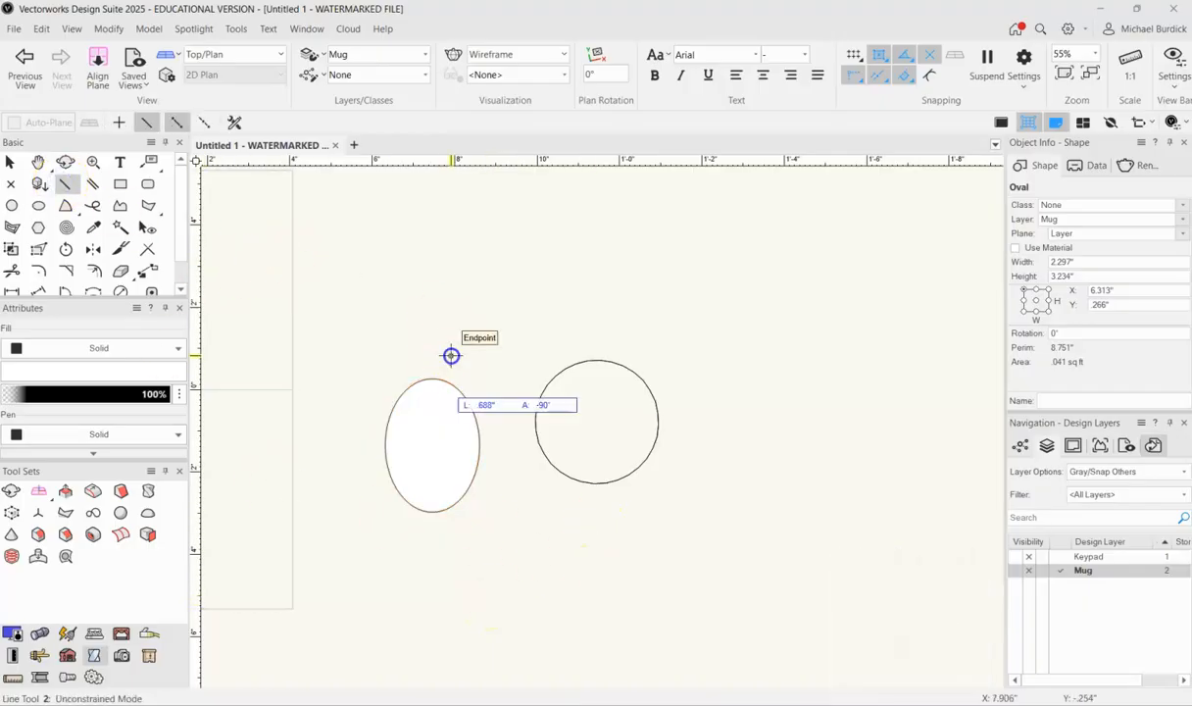
click(451, 595)
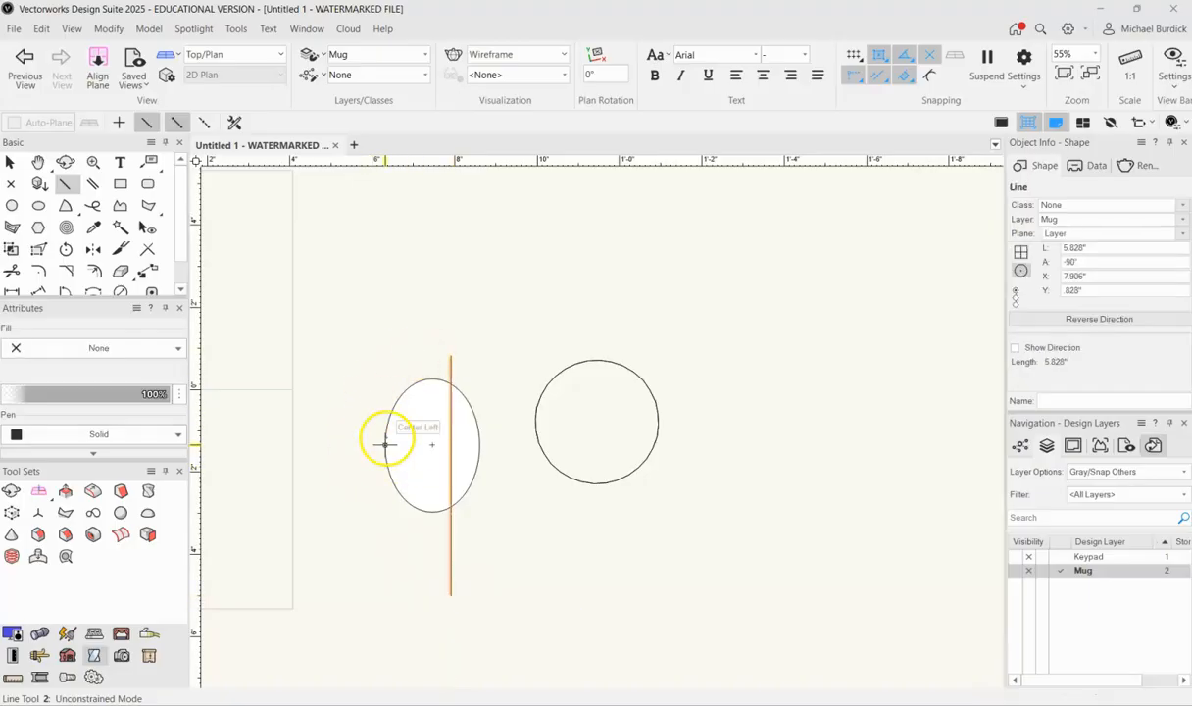
key(Delete)
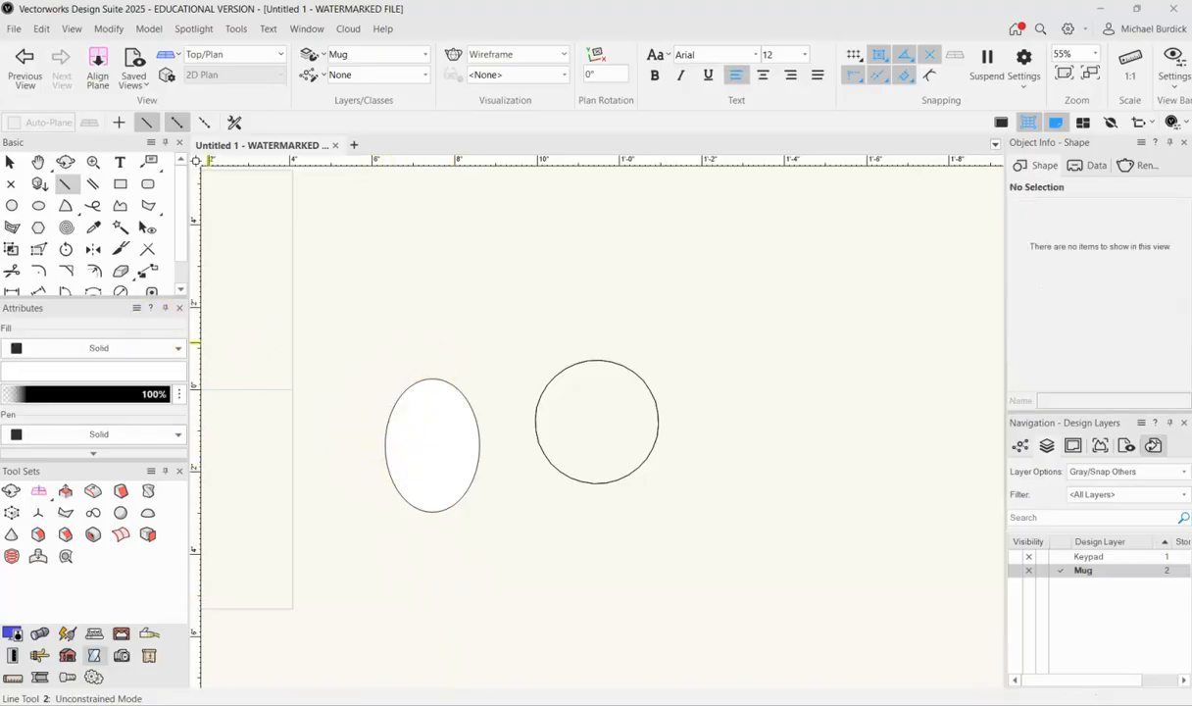
Step: Offset the oval inward by 1/4", keeping the original
click(9, 162)
click(432, 381)
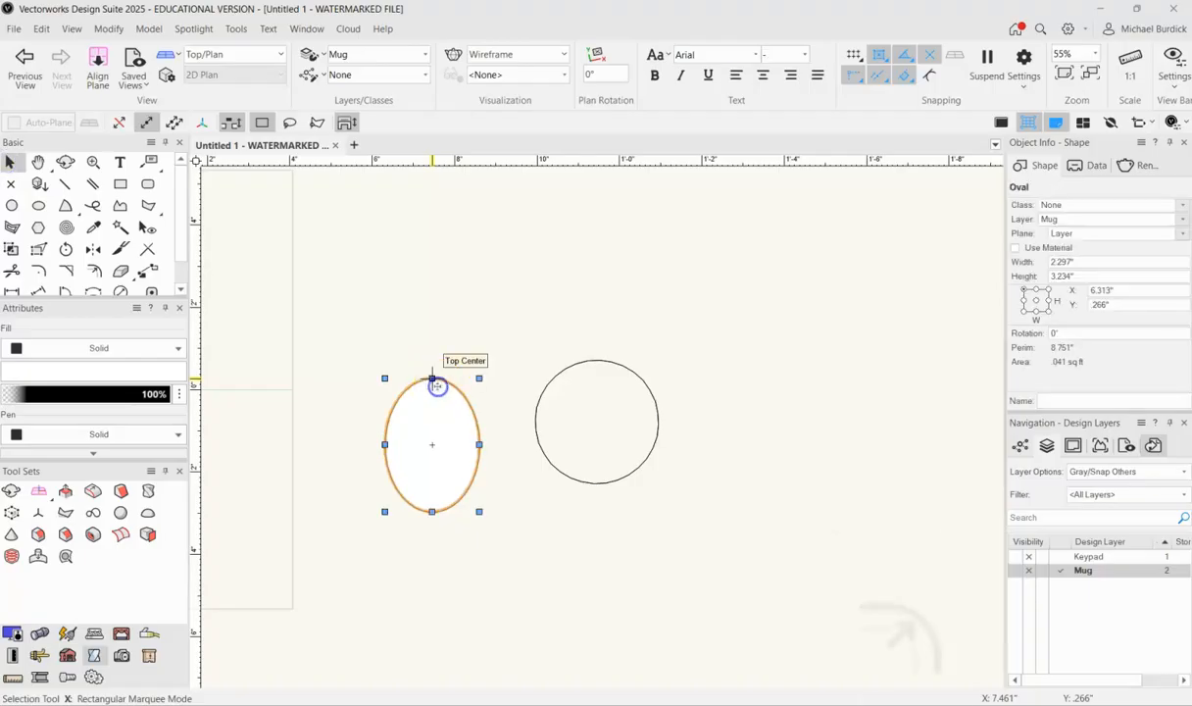
click(94, 274)
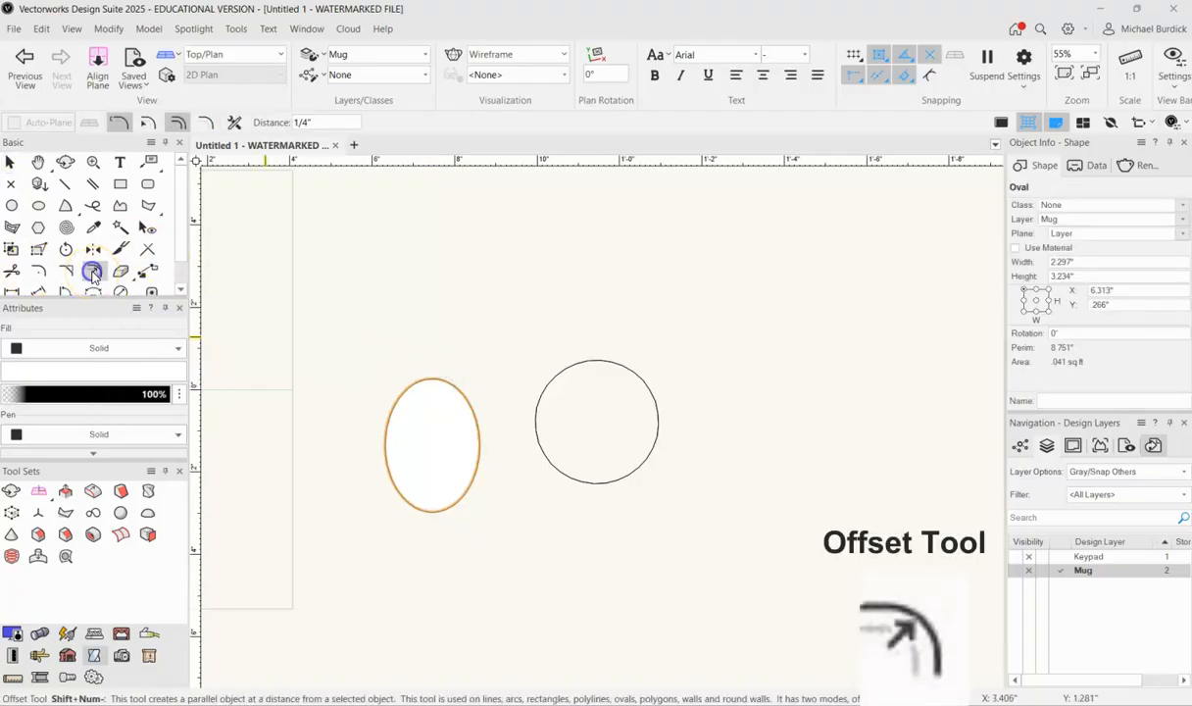
click(316, 122)
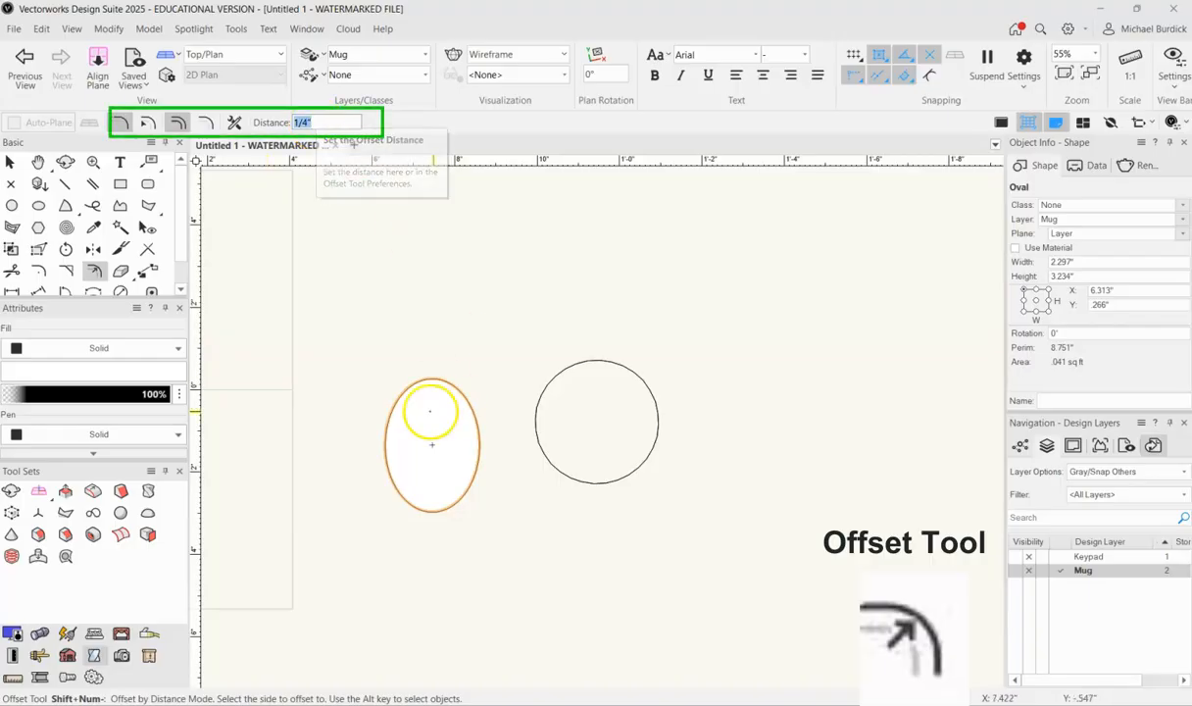
click(426, 427)
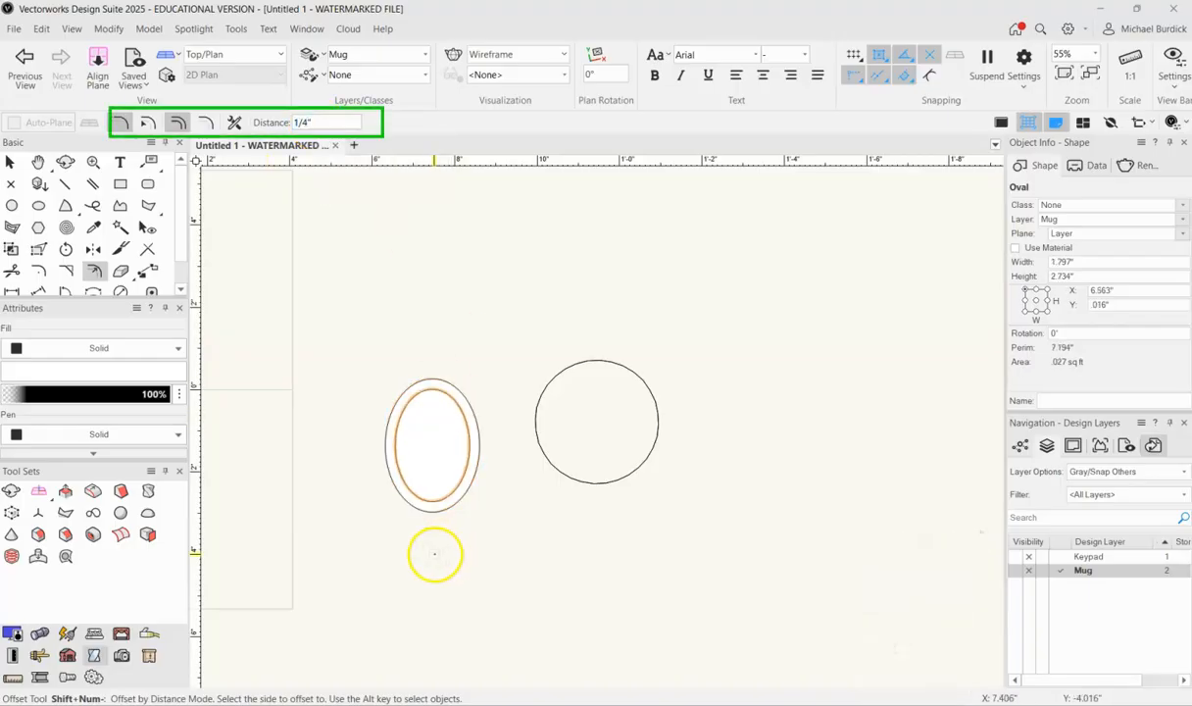
Step: Clip the inner oval out of the outer one and delete the leftover inner oval, leaving a hollow ring
click(10, 162)
drag(349, 350, 500, 554)
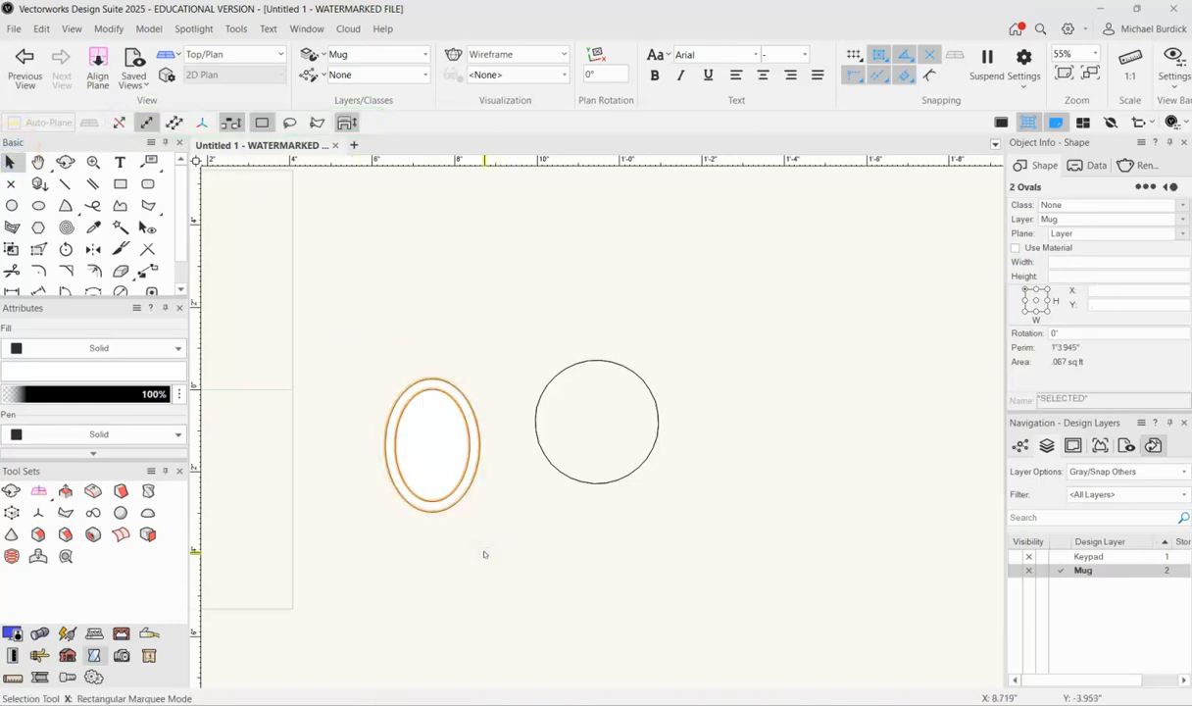
click(116, 30)
click(117, 30)
click(107, 29)
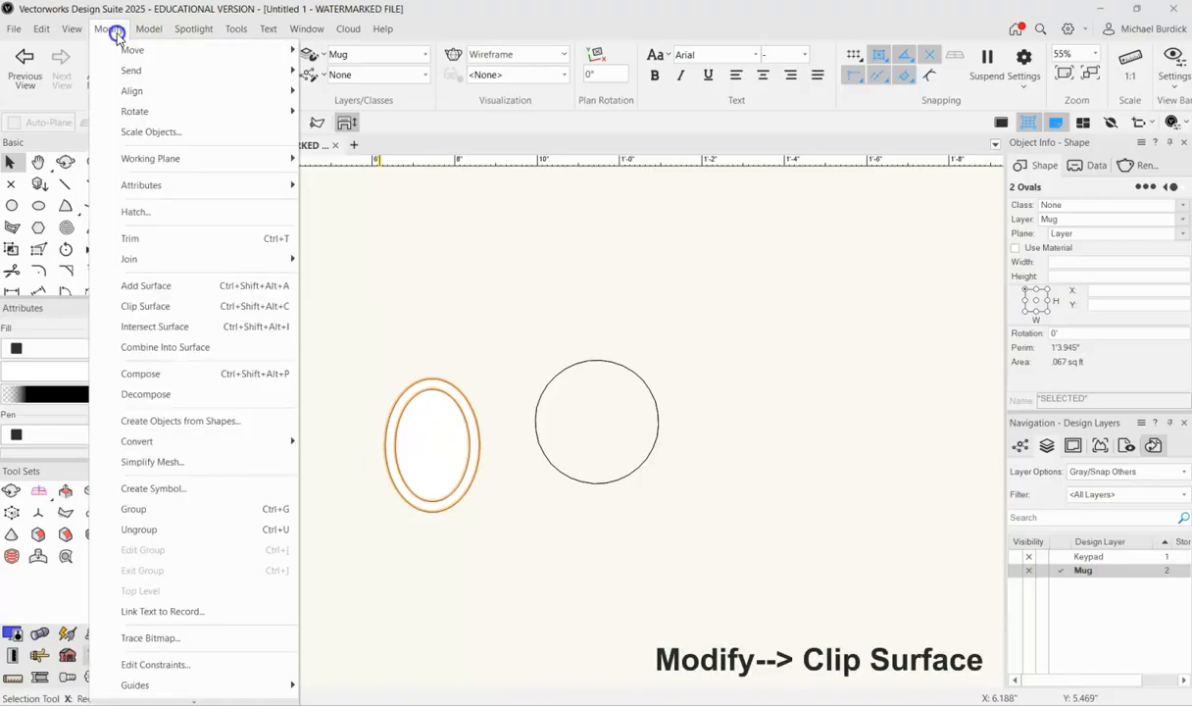
click(152, 310)
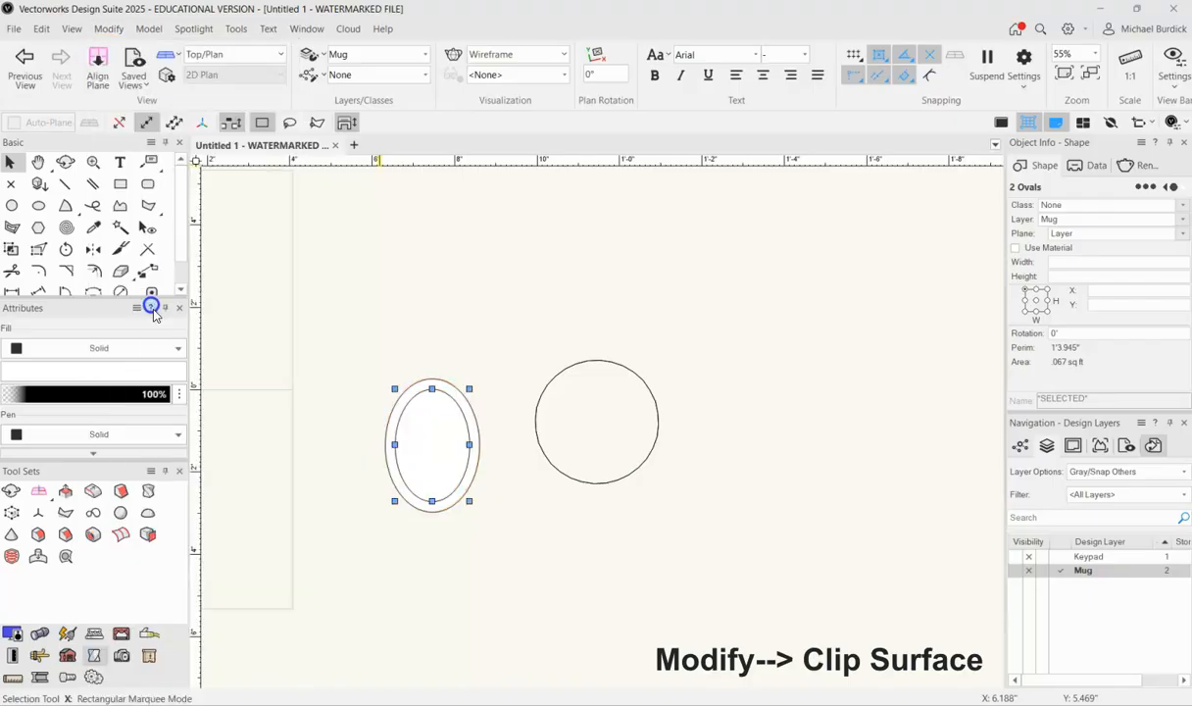
click(601, 600)
click(415, 428)
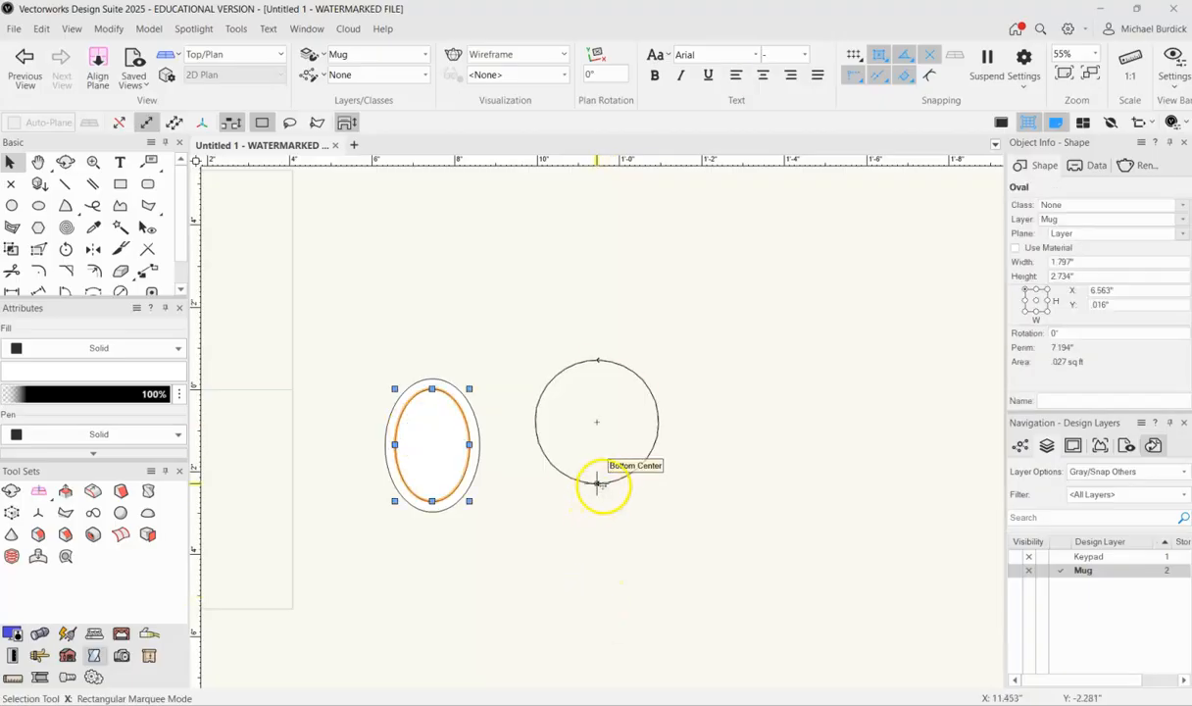
click(598, 483)
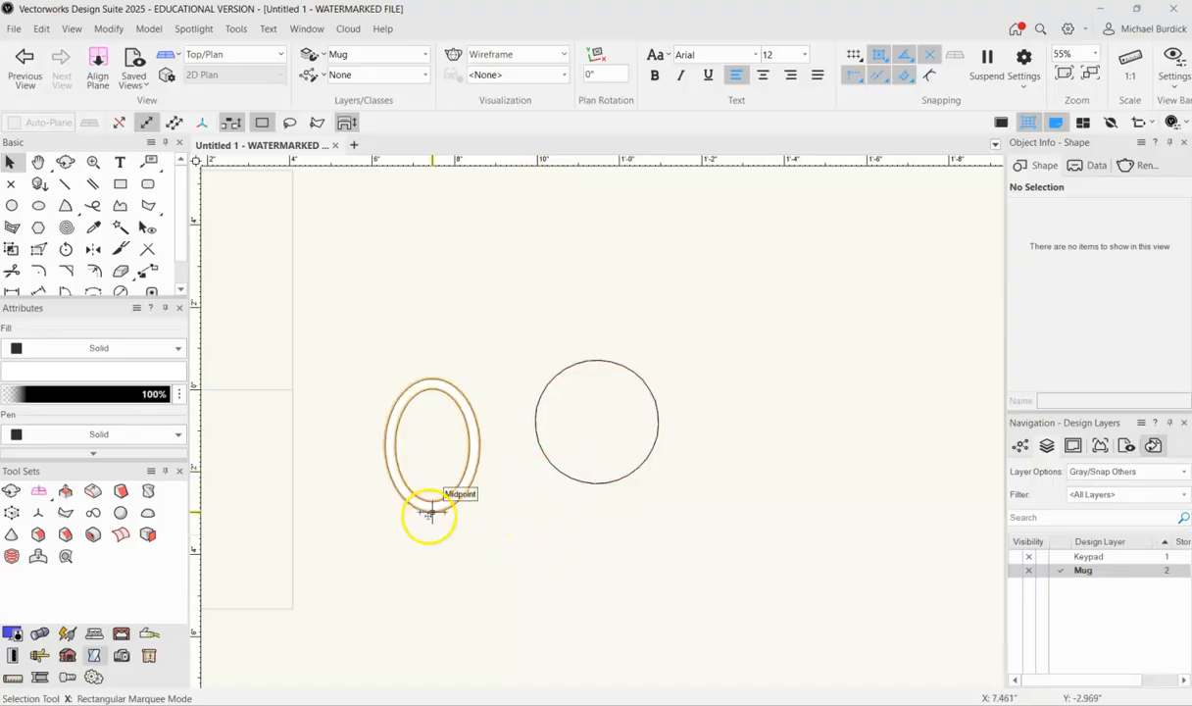
Step: Draw a vertical line about 6.6" long through the ring and trim the ring along it, keeping the C-shaped part farther from the mug
click(65, 183)
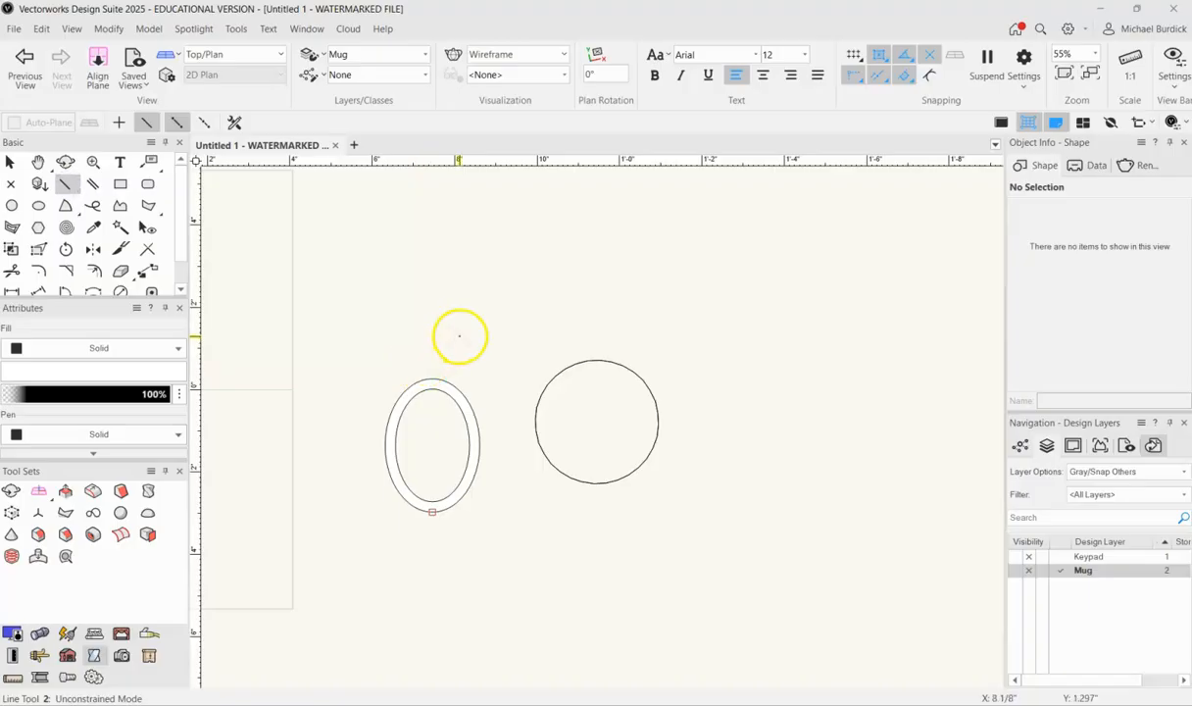
mouse_move(450, 336)
mouse_down()
mouse_move(431, 610)
mouse_move(448, 609)
mouse_up()
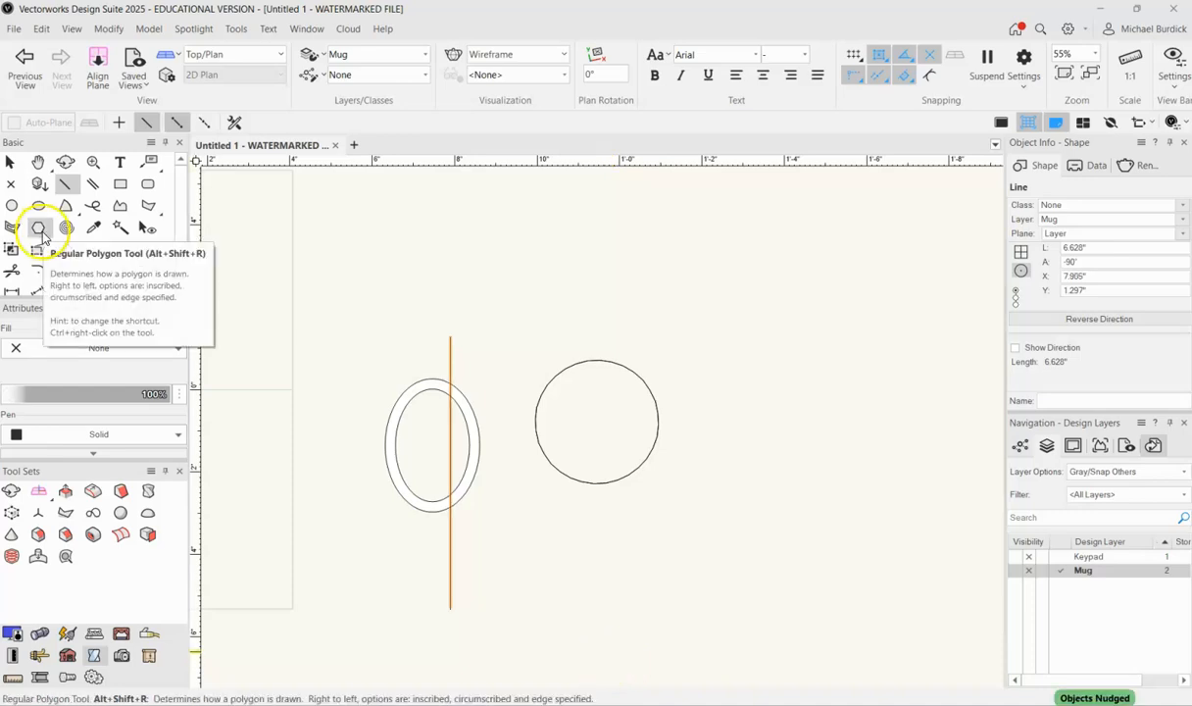
key(x)
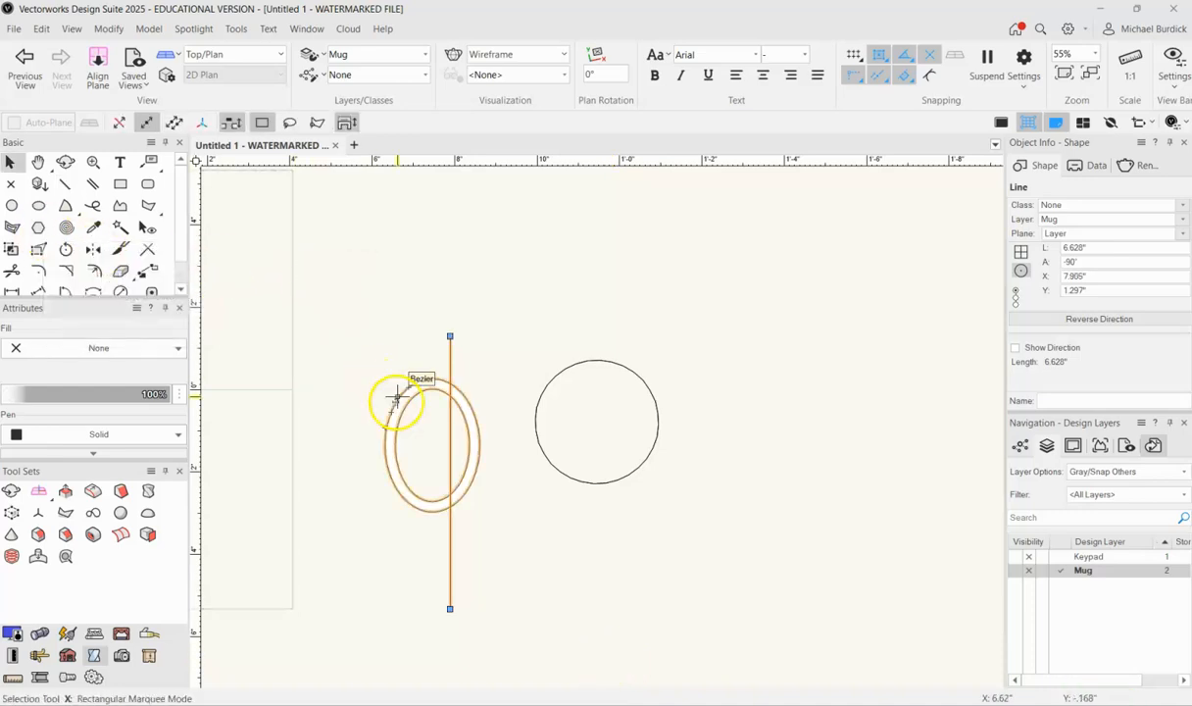
click(396, 396)
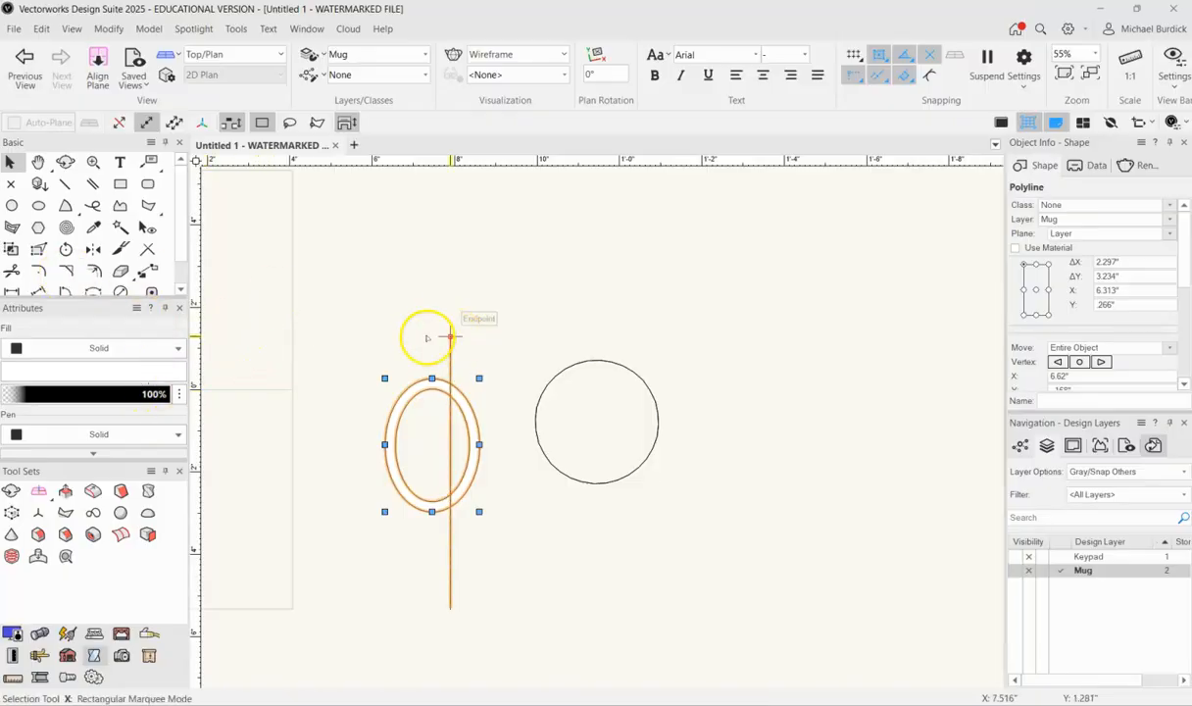
click(69, 252)
click(121, 251)
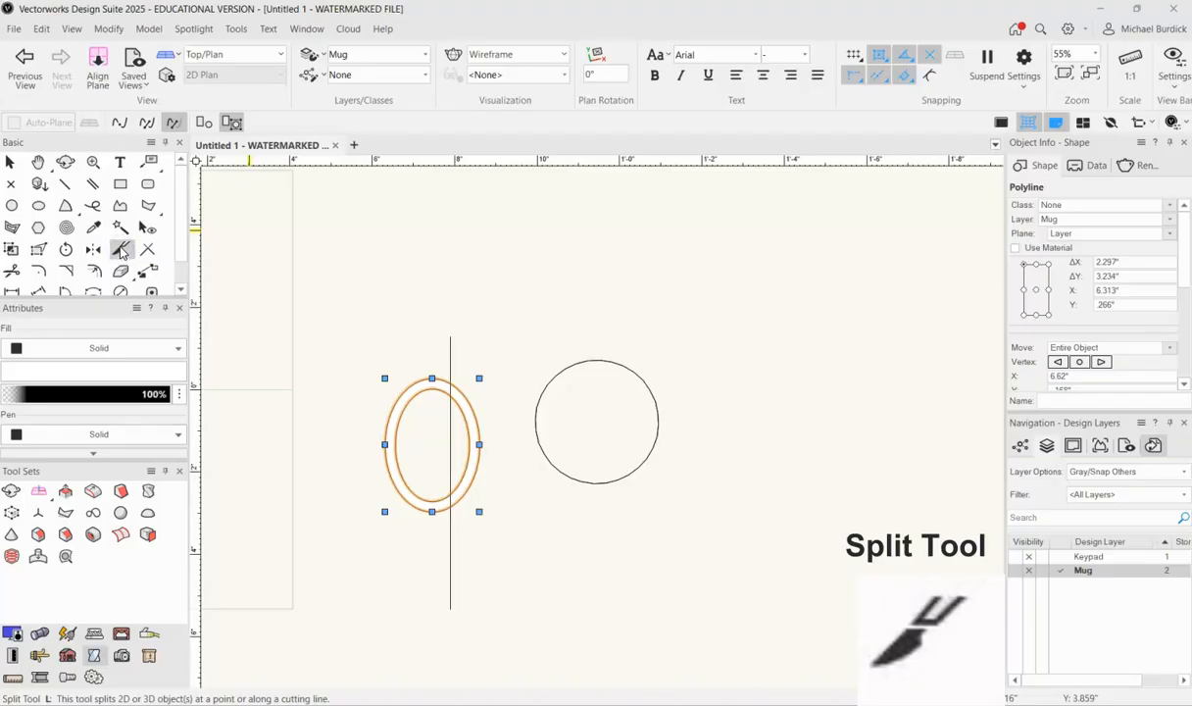
click(450, 348)
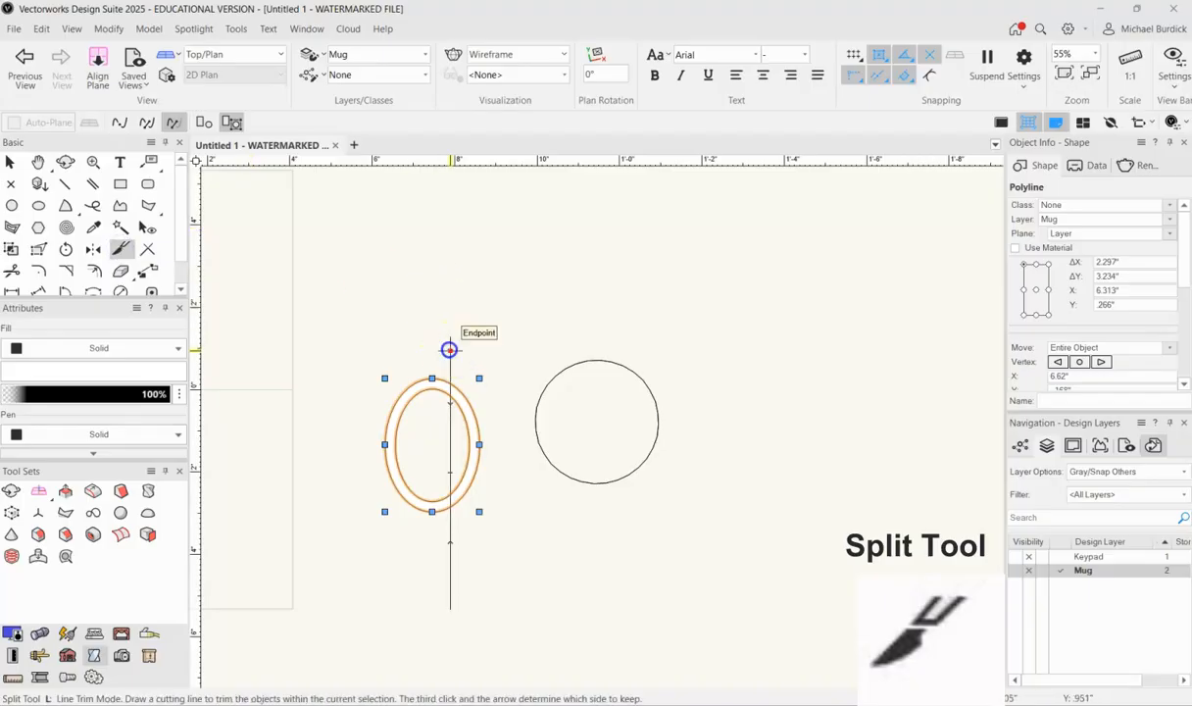
click(450, 577)
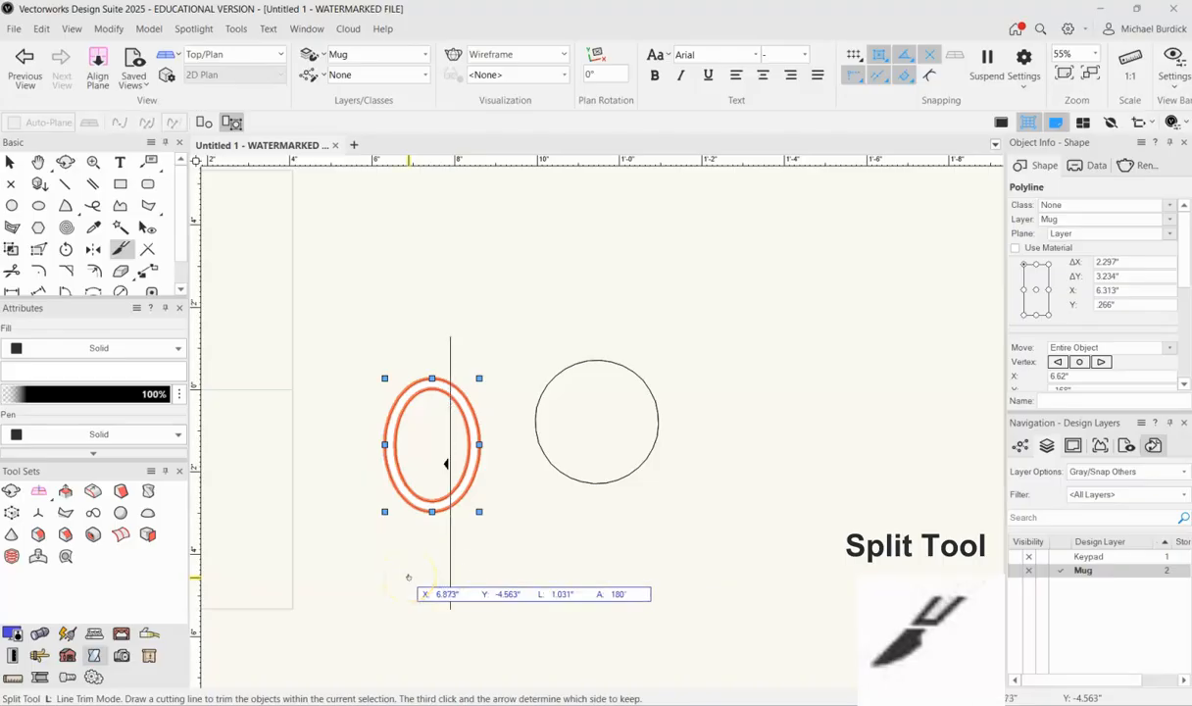
click(418, 569)
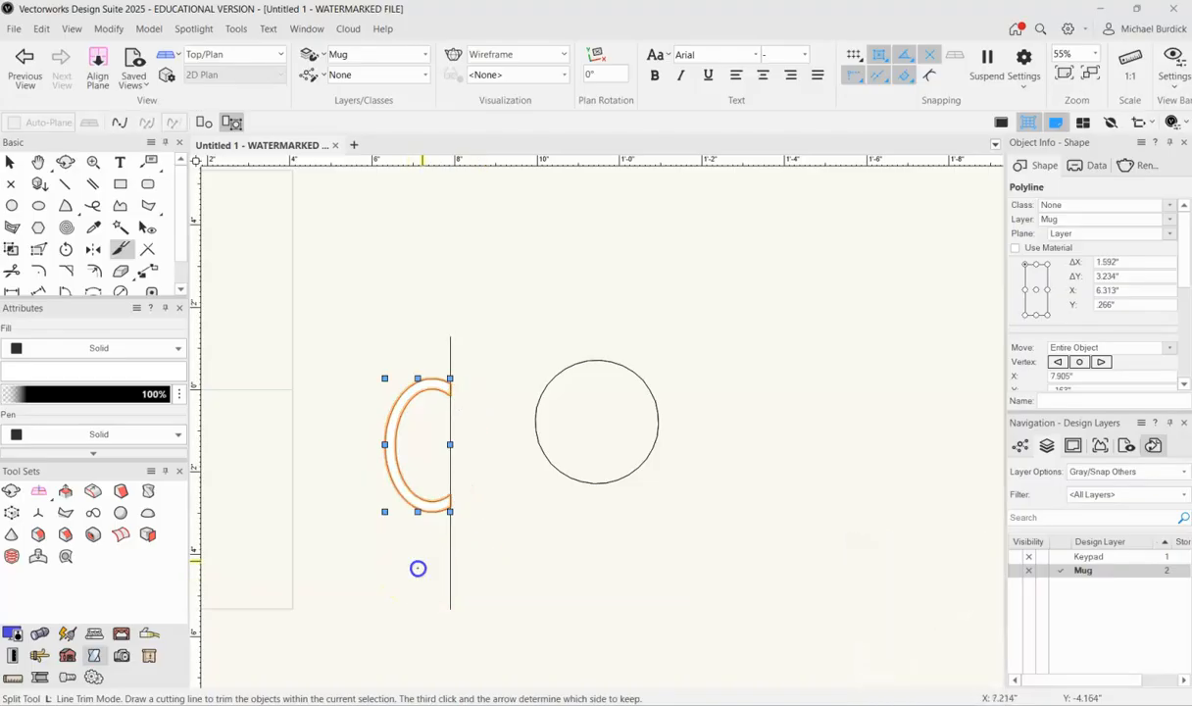
Step: Delete the vertical cutting line at the handle profile's open end
click(9, 162)
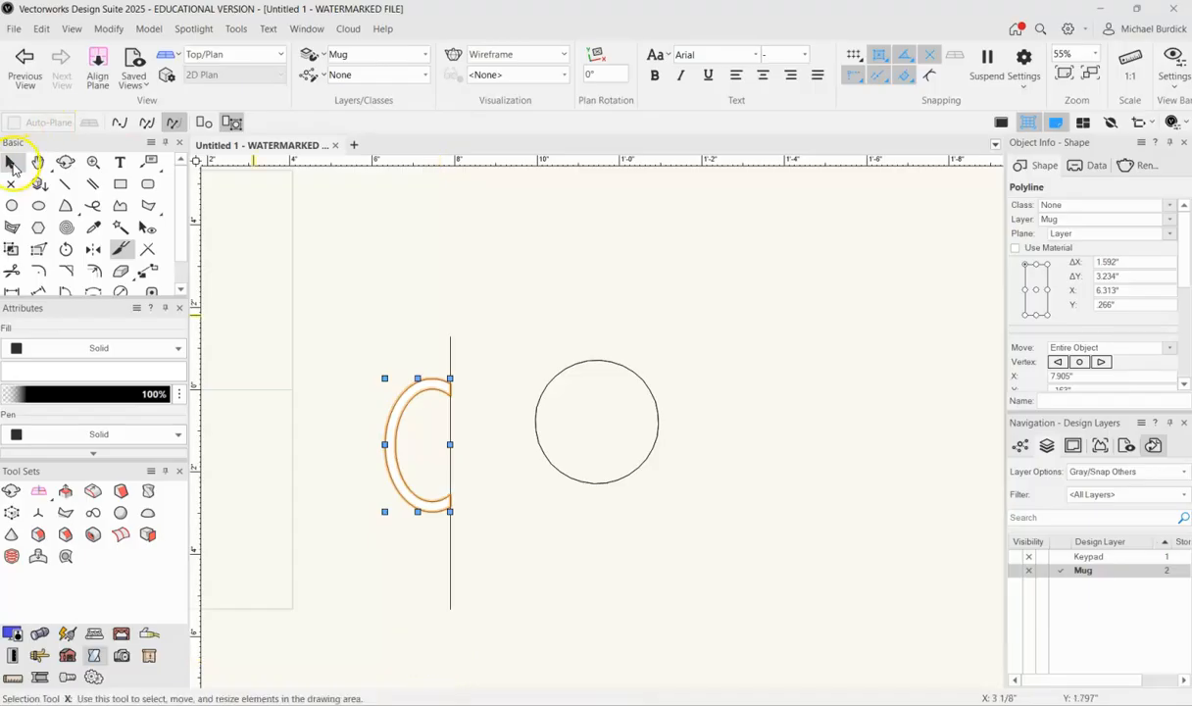
click(466, 534)
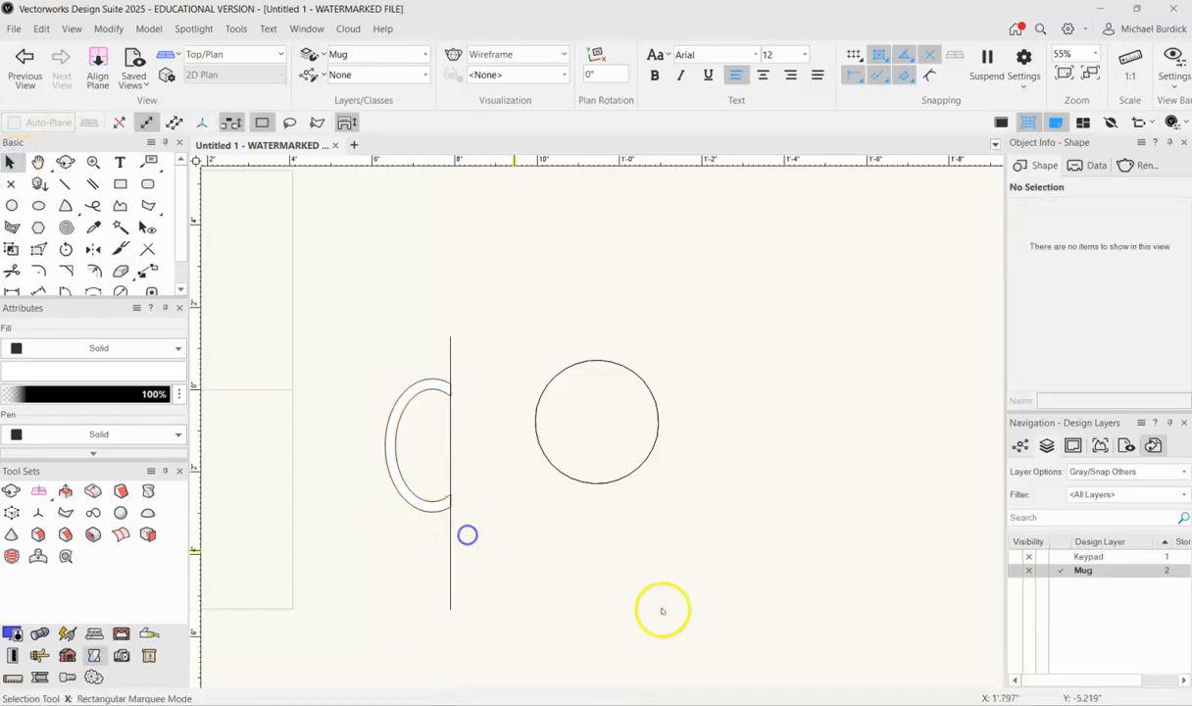
click(446, 440)
key(Delete)
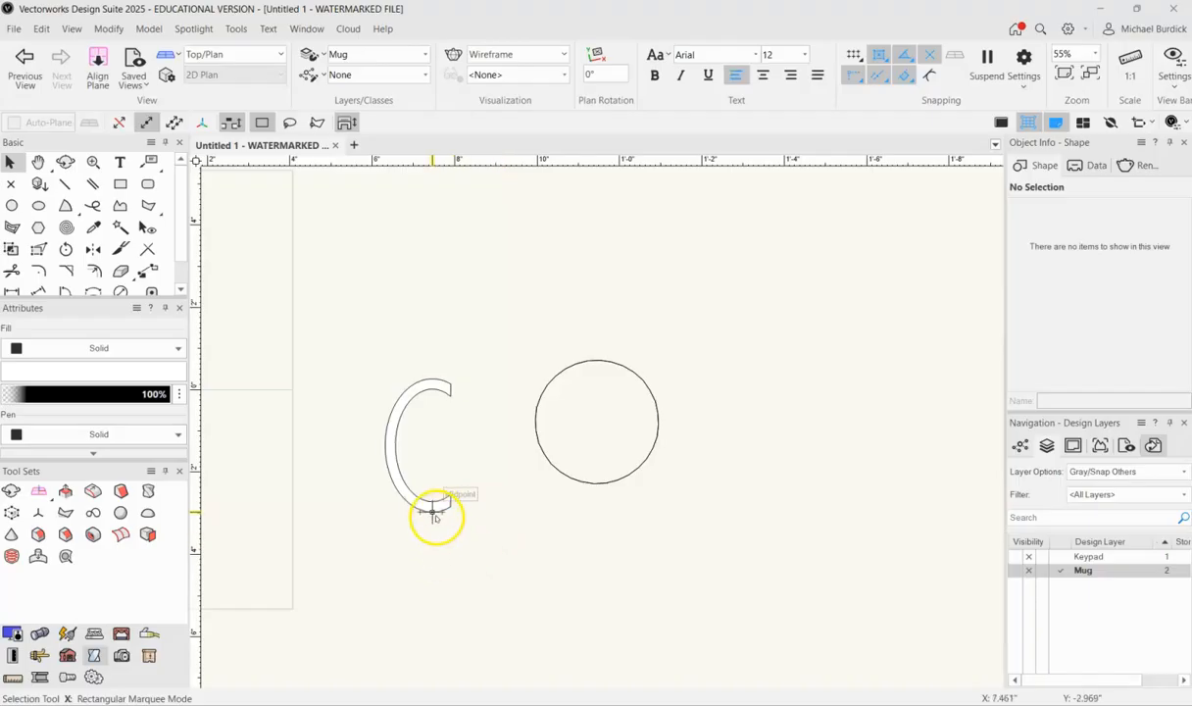
Step: Select the C-shaped handle profile and check whether its polyline is closed
click(435, 507)
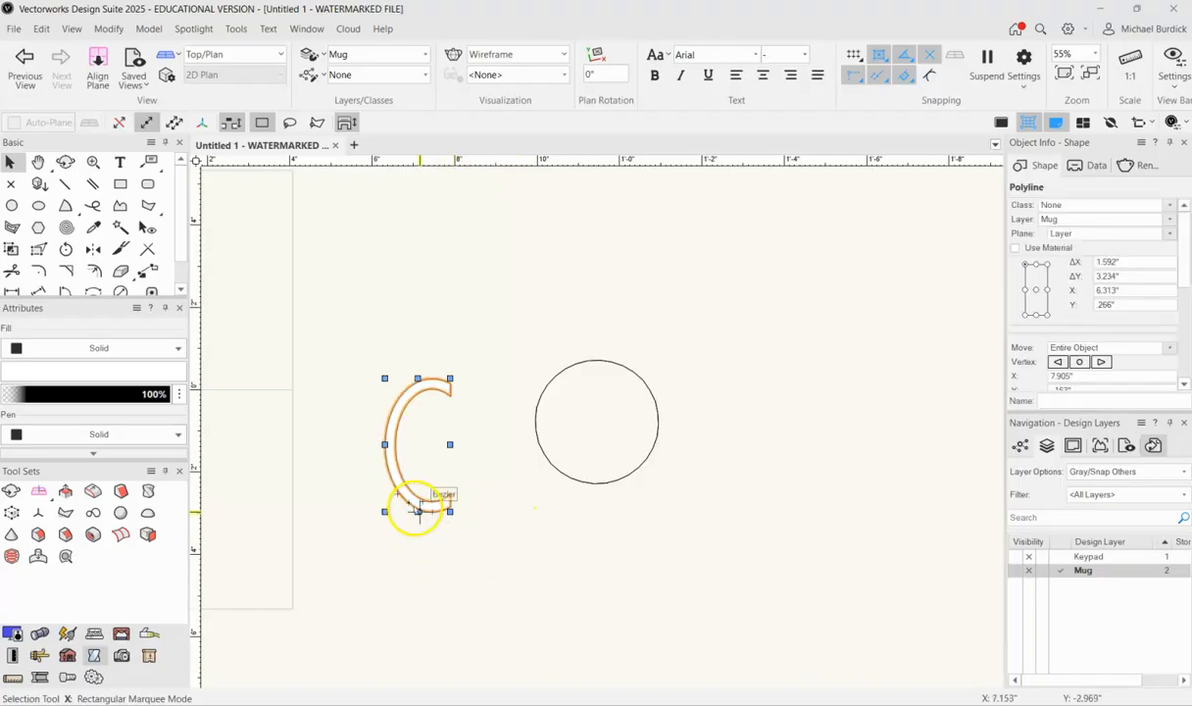
scroll(1039, 255, down, 5)
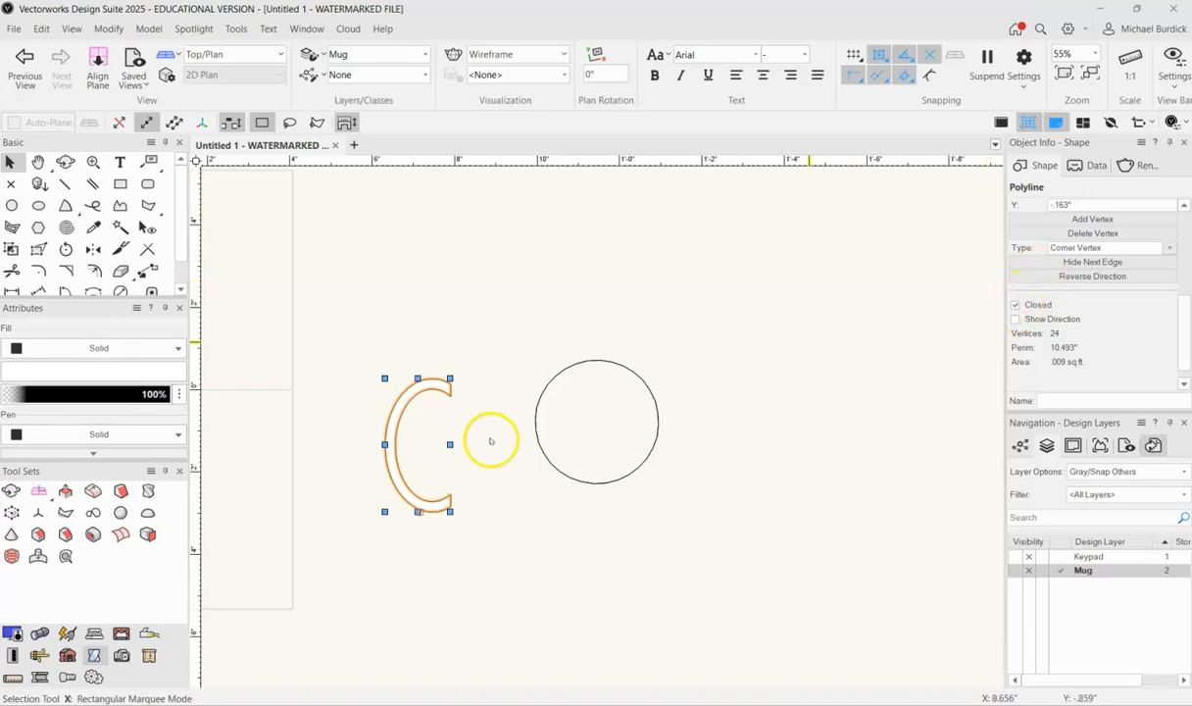
Step: Reshape the C-shaped handle profile by pulling its upper outer end corner upward until the profile is about 3.48" tall
scroll(433, 468, up, 2)
click(489, 297)
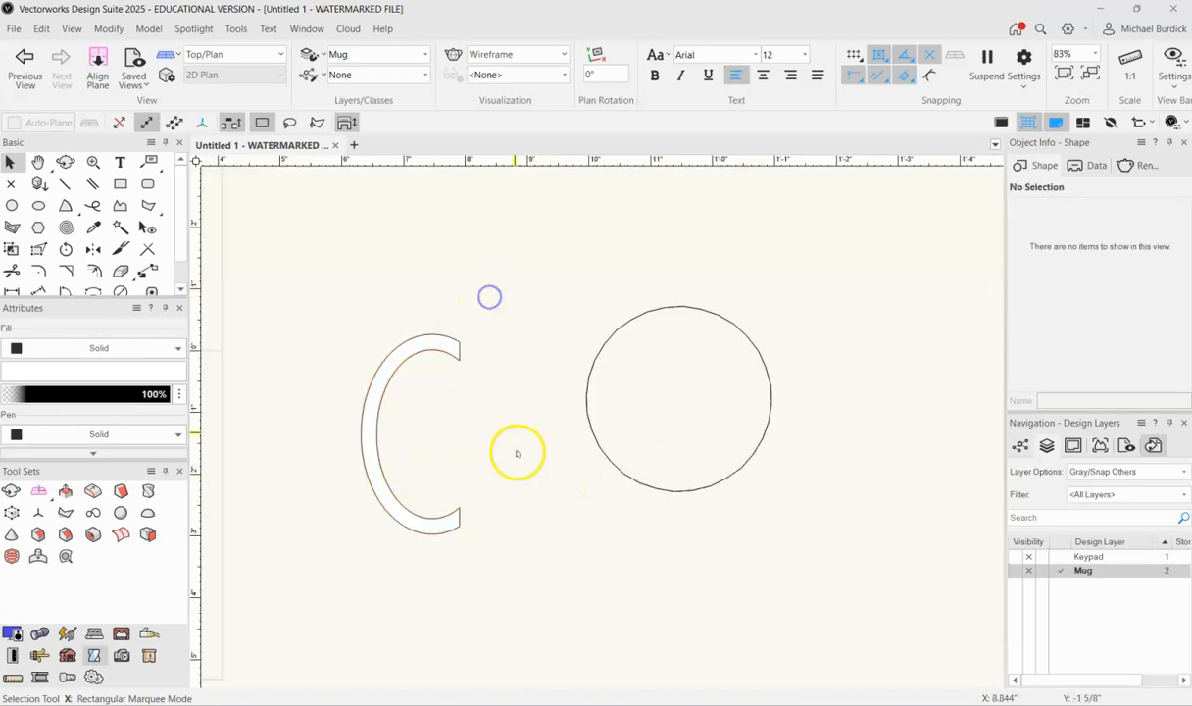
click(443, 333)
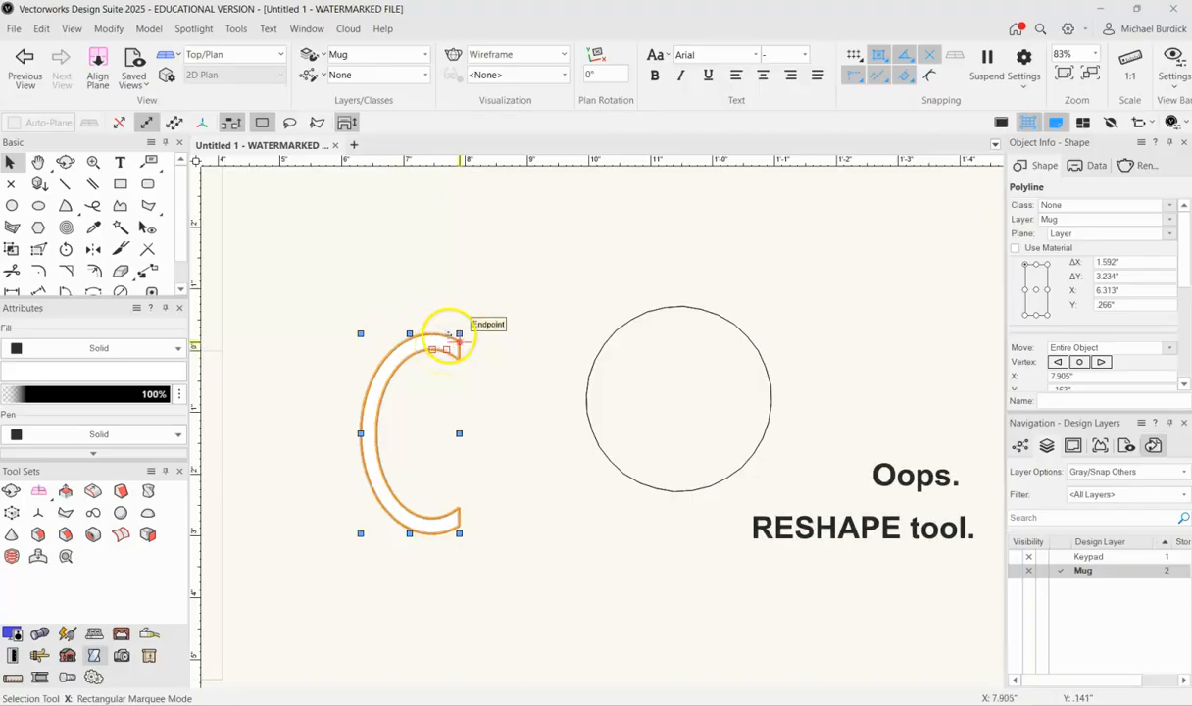
key(shift+r)
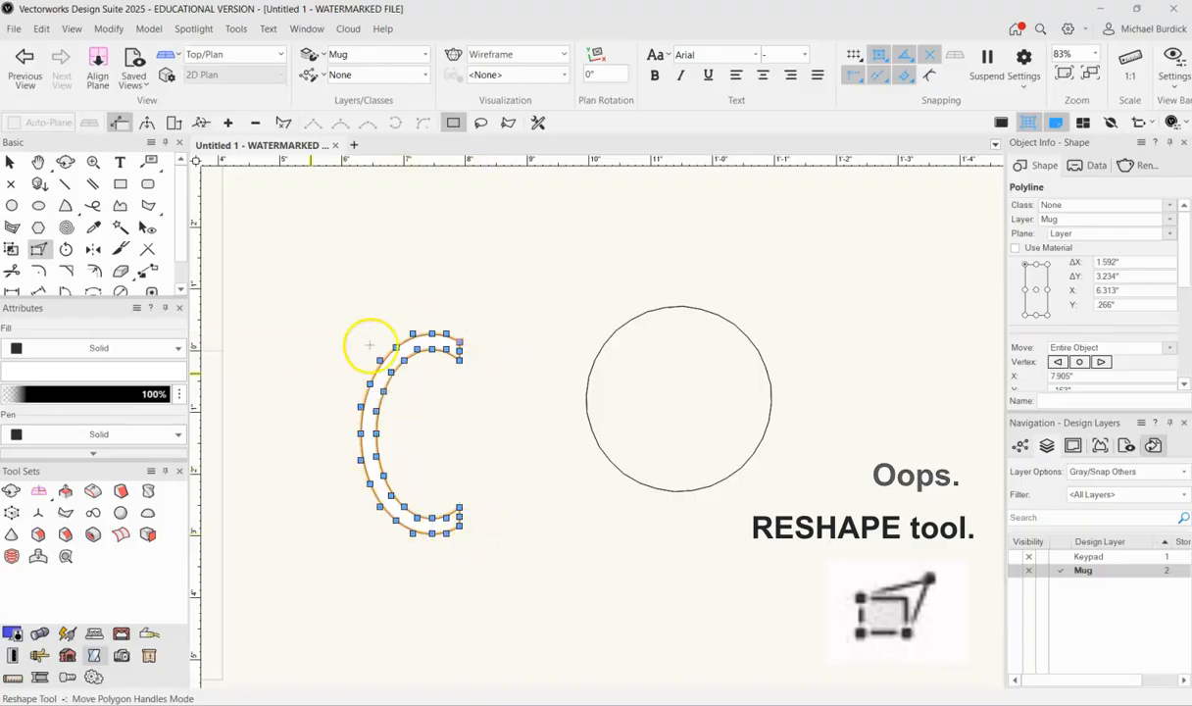
scroll(453, 335, up, 5)
drag(453, 369, 450, 292)
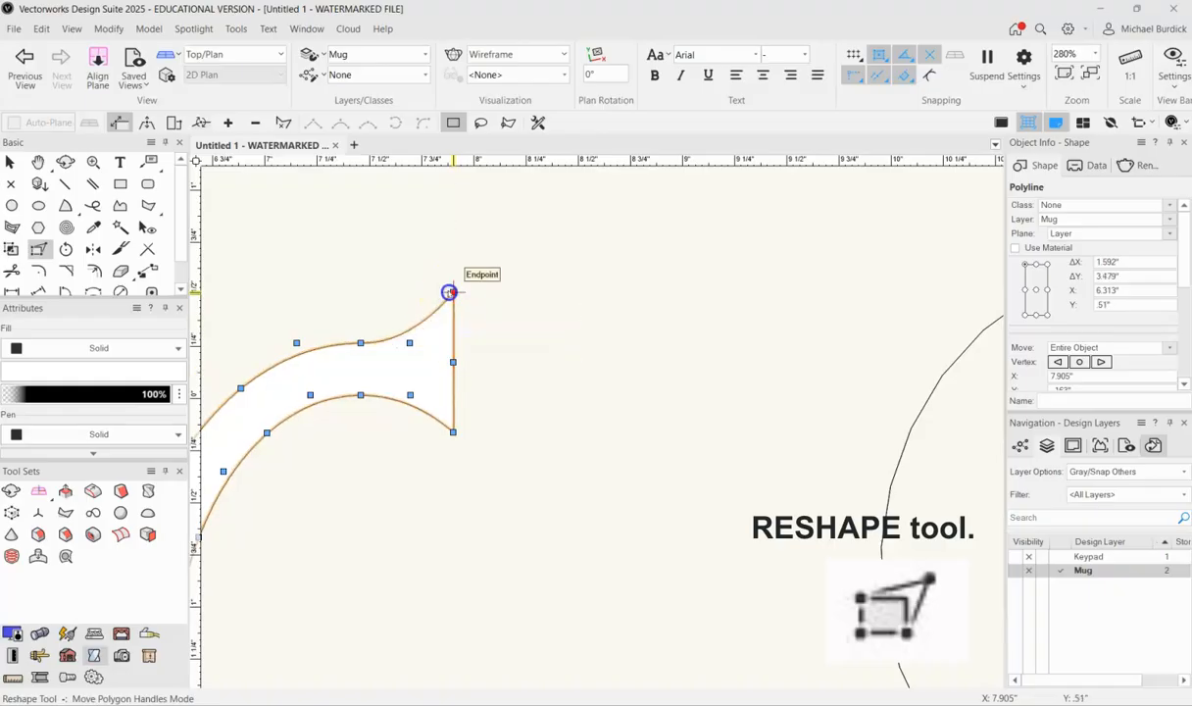
Step: Pull the handle profile's lower outer end corner downward until the profile is about 3.82" tall, and deselect it
scroll(471, 231, down, 3)
scroll(456, 592, up, 1)
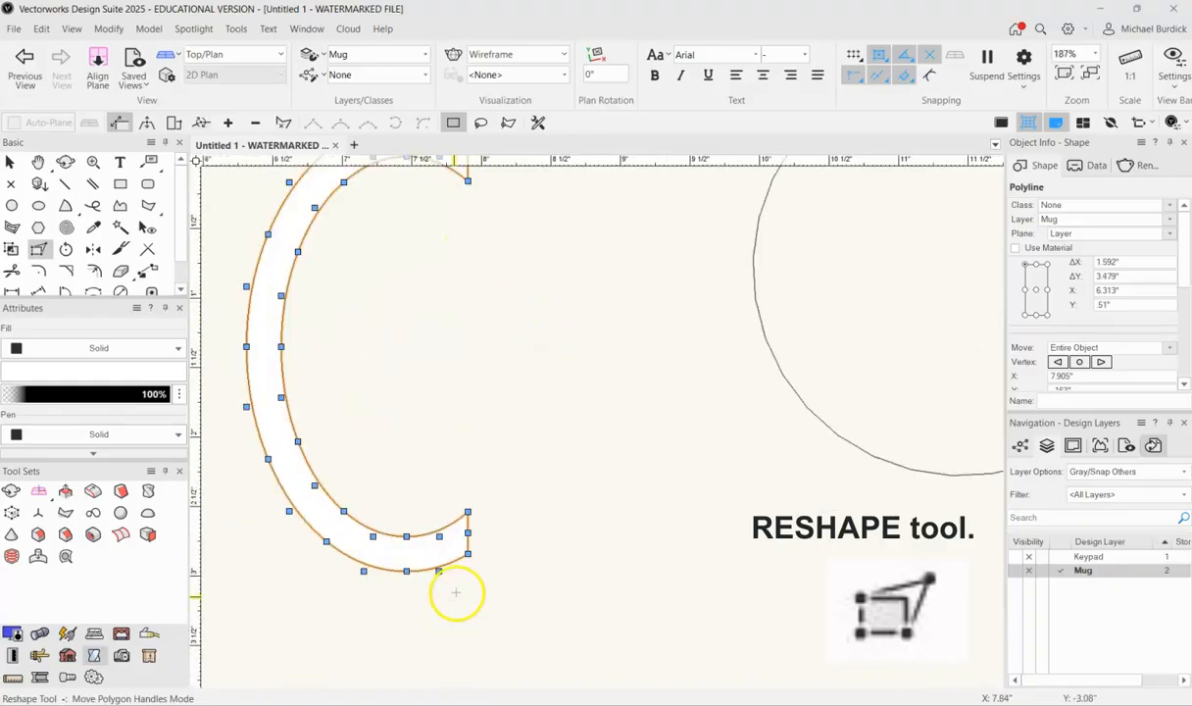
scroll(467, 555, down, 3)
drag(468, 555, 467, 583)
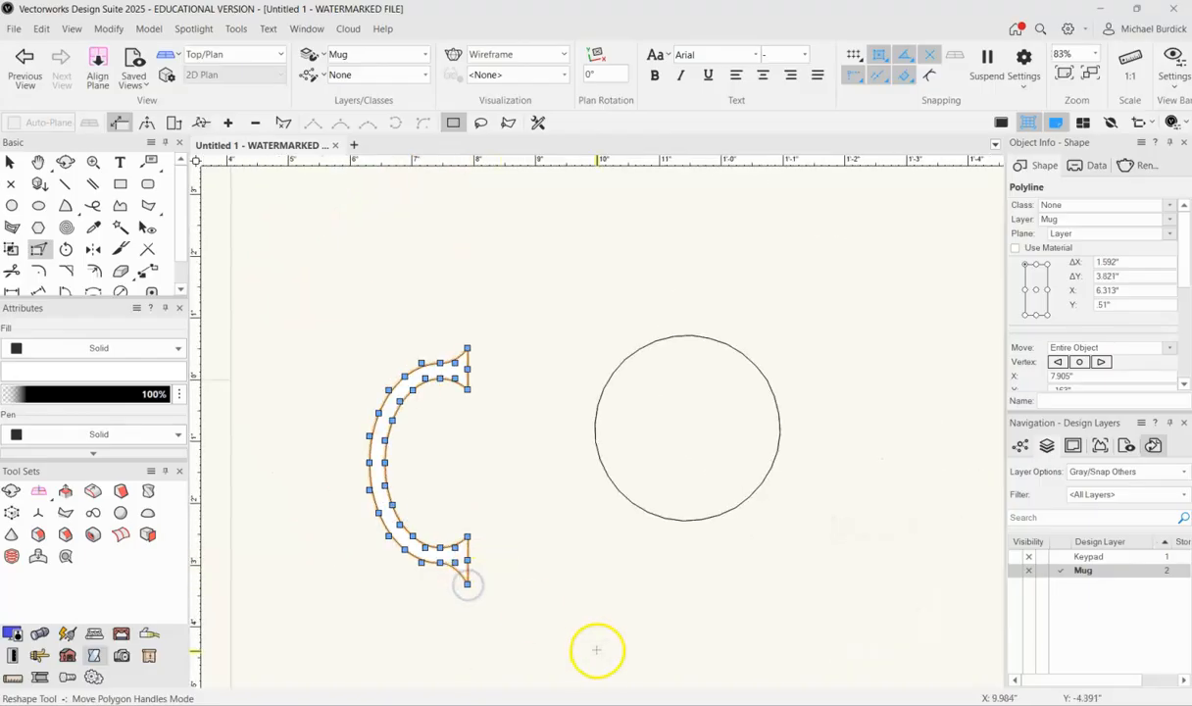
click(9, 162)
click(335, 284)
click(626, 442)
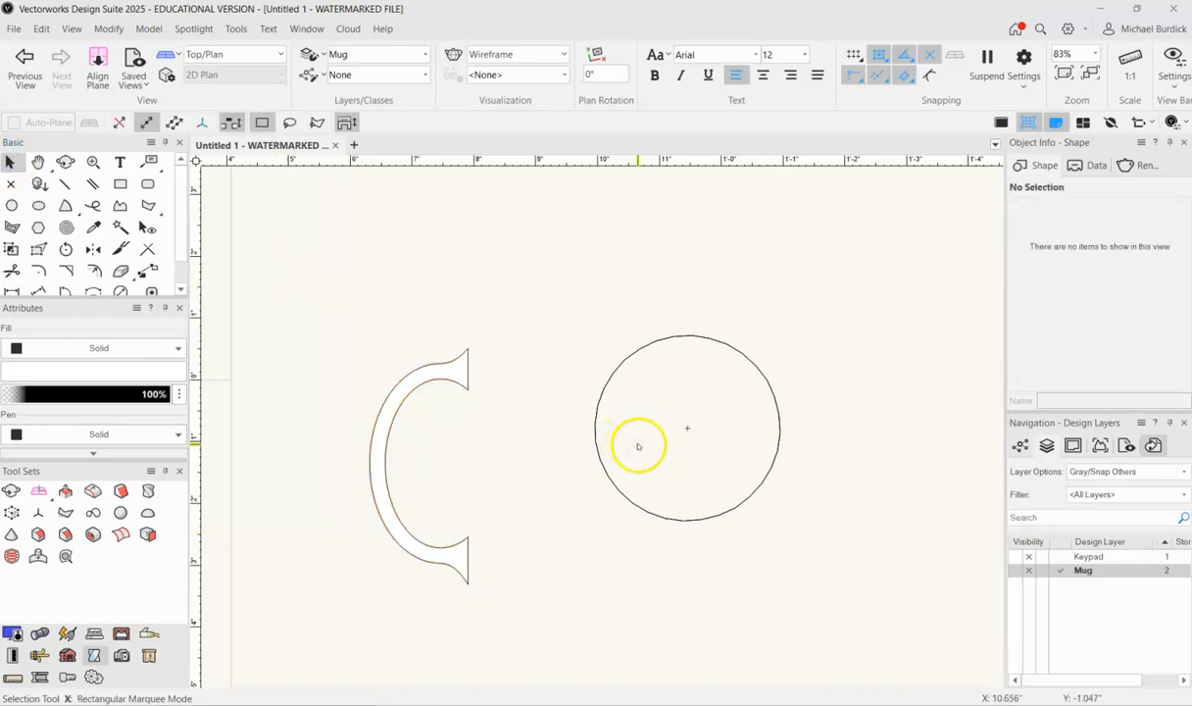
Step: Extrude the flared handle profile 1/2"
scroll(567, 202, down, 1)
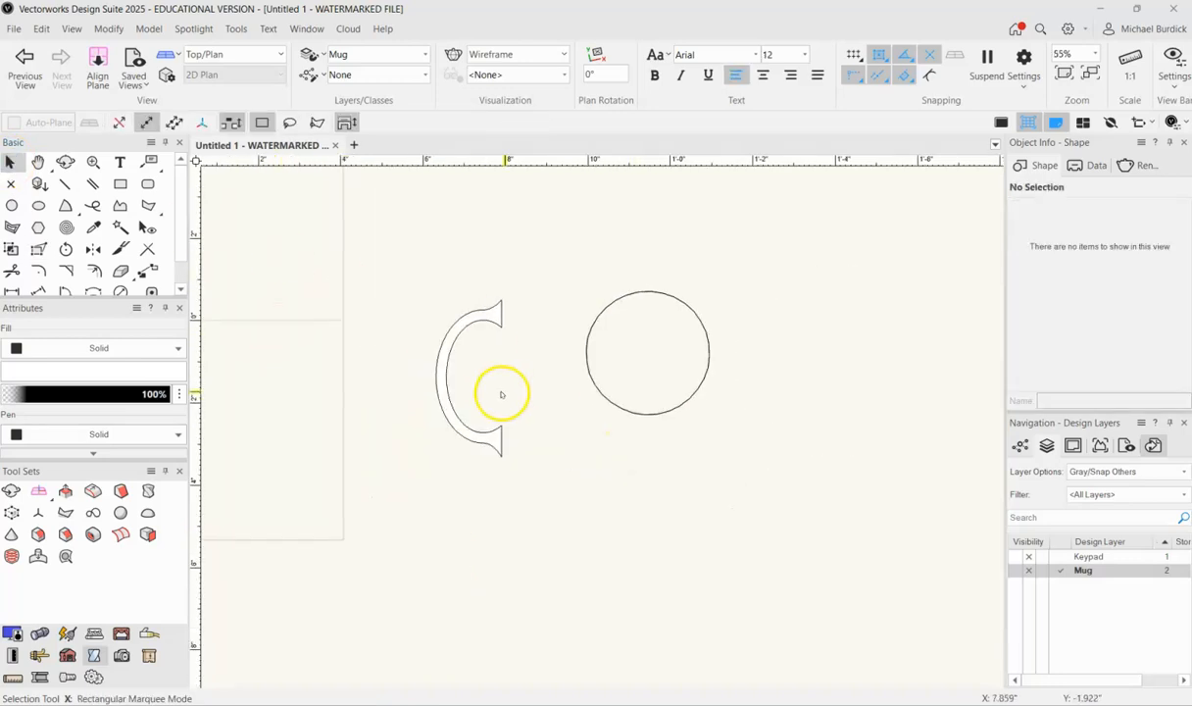
shift+middle_drag(532, 426, 543, 279)
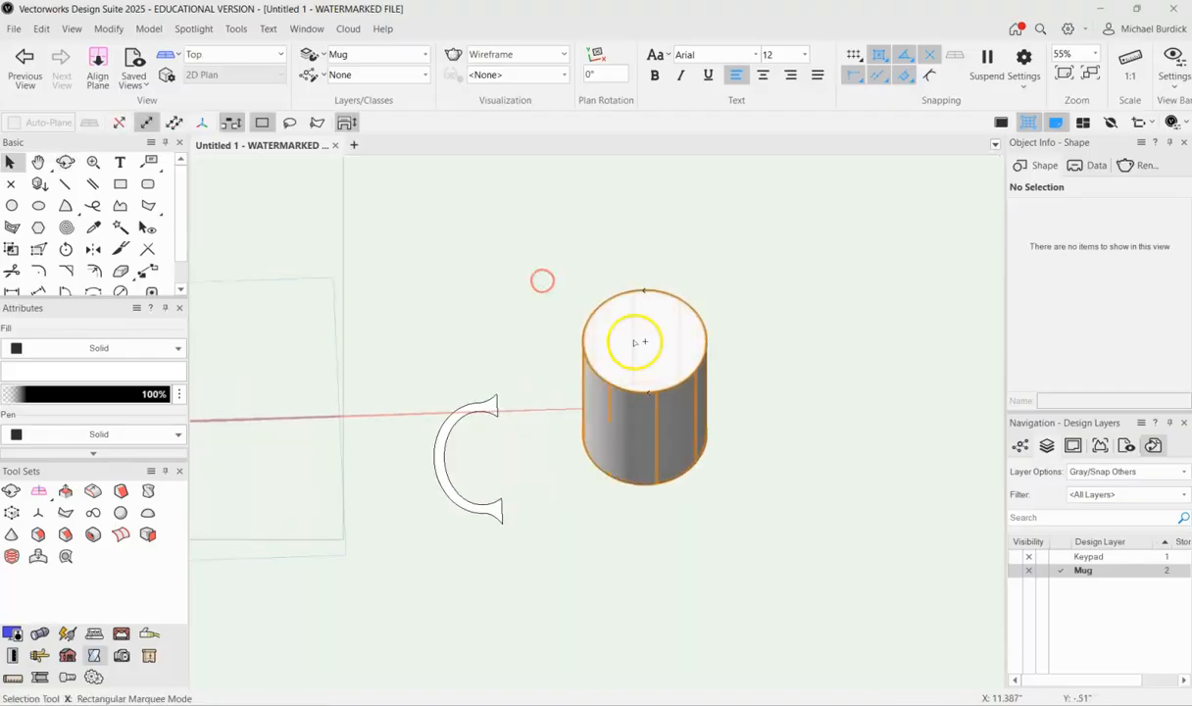
click(446, 482)
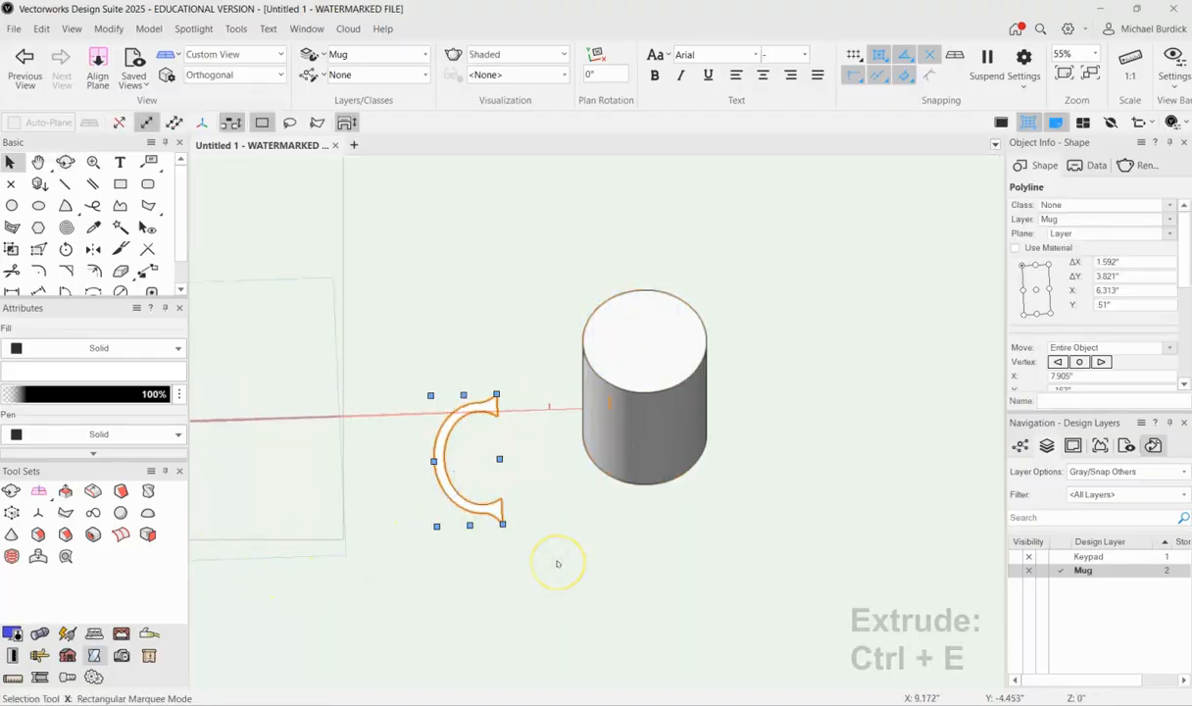
key(ctrl+e)
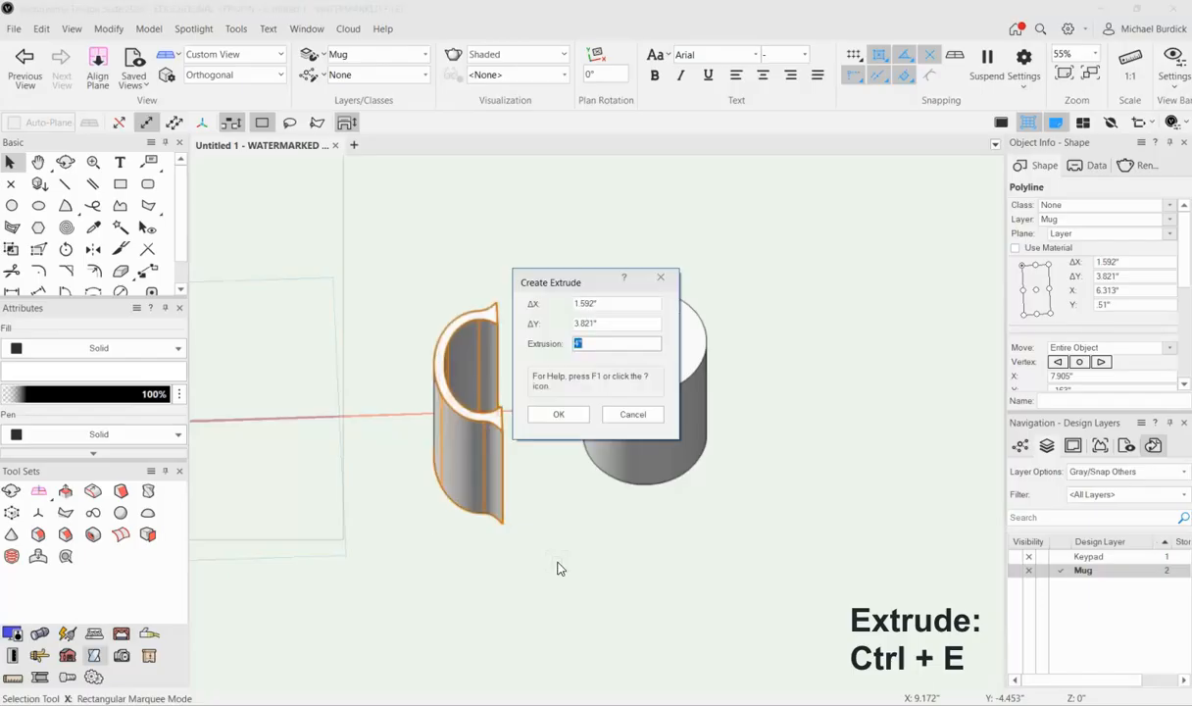
key(Return)
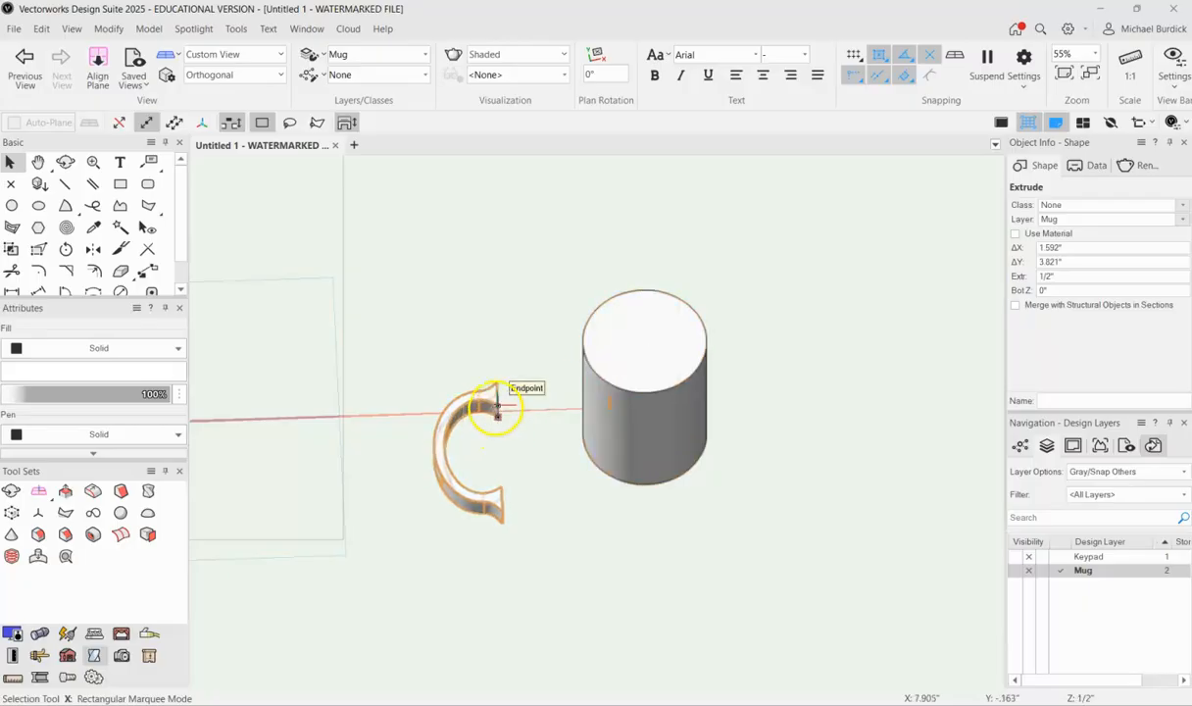
Step: In the Left view, rotate the extruded handle upright about the midpoint of its bottom edge
key(Left)
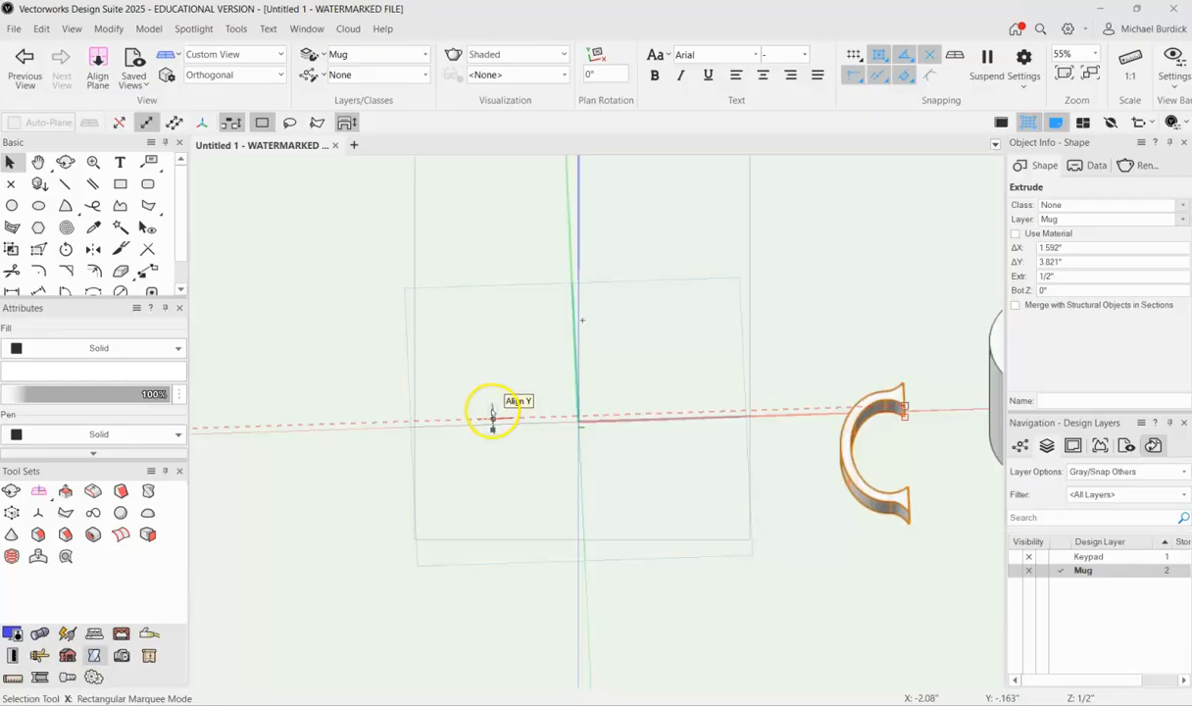
key(Left)
key(KP_4)
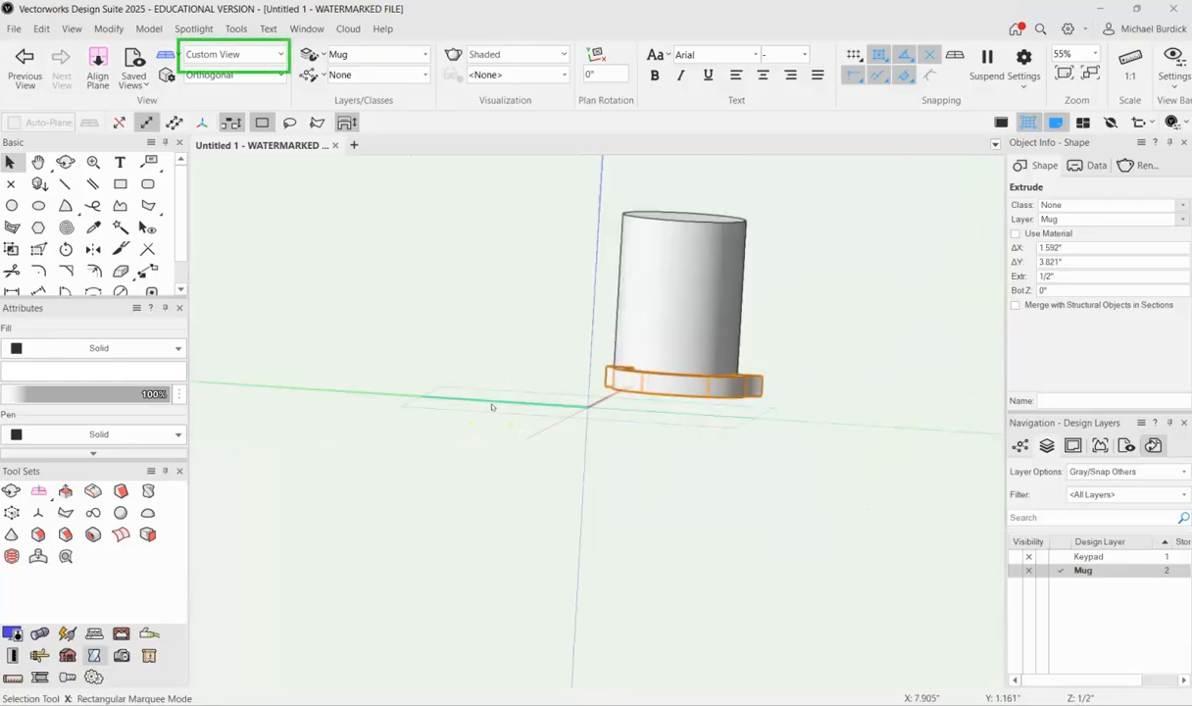
scroll(674, 413, up, 5)
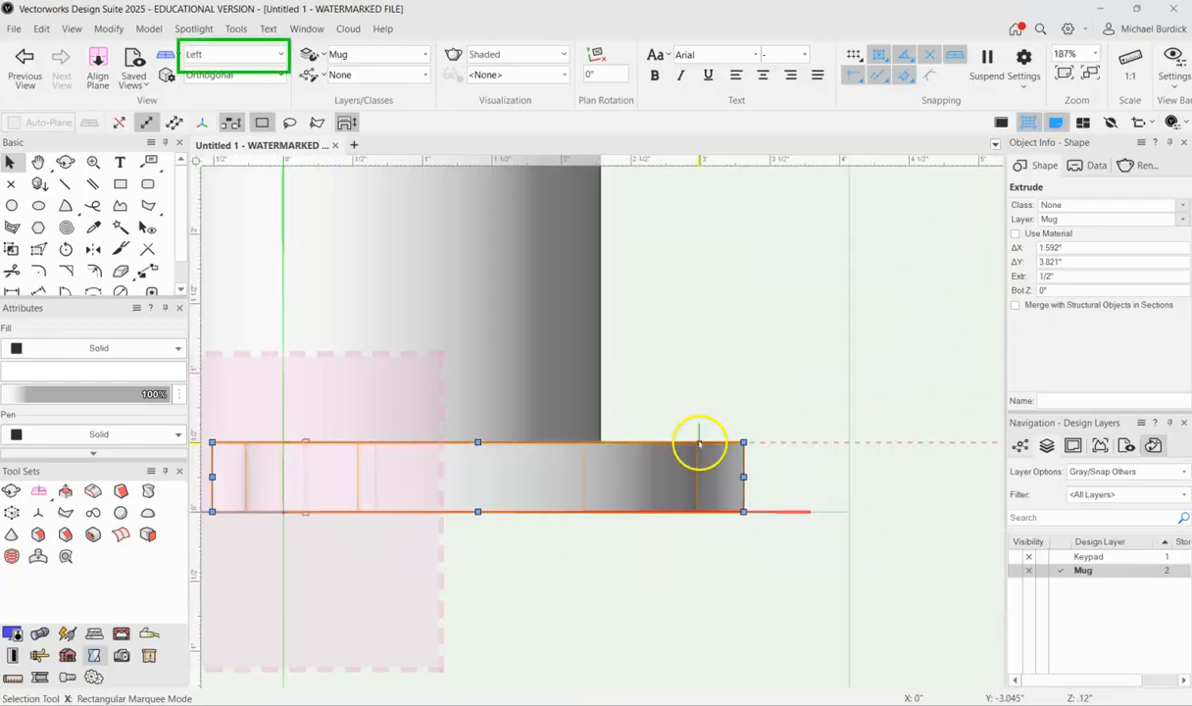
click(576, 625)
click(697, 458)
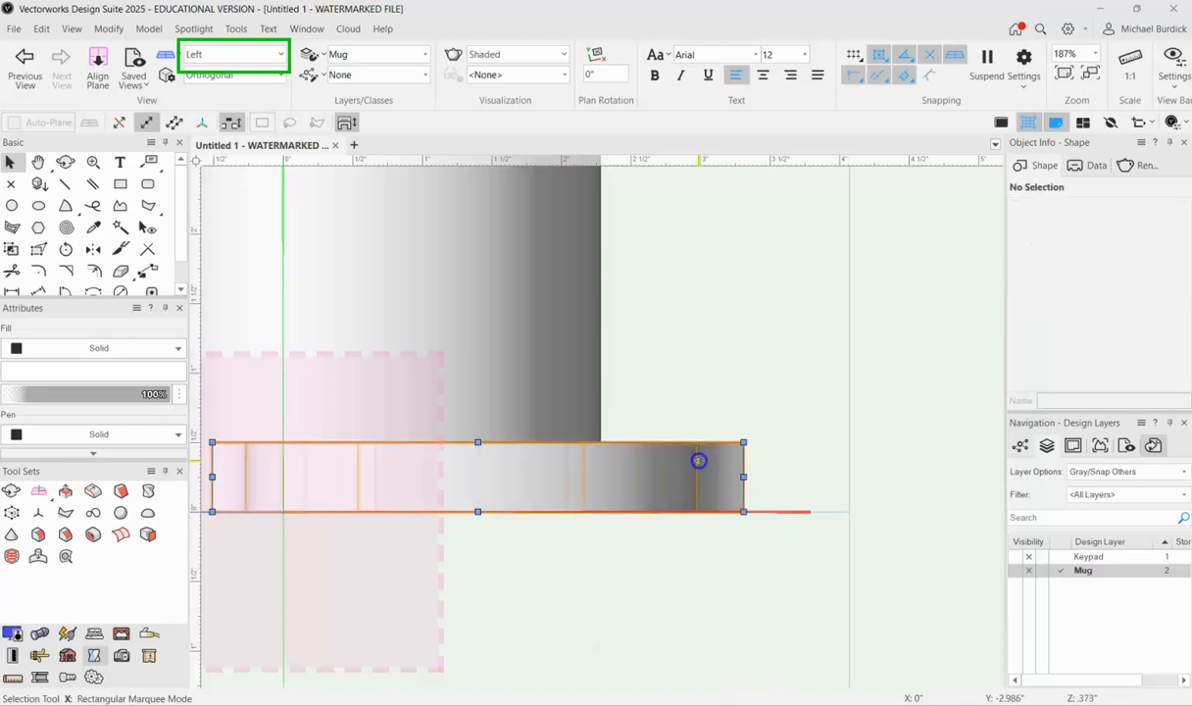
scroll(889, 497, down, 2)
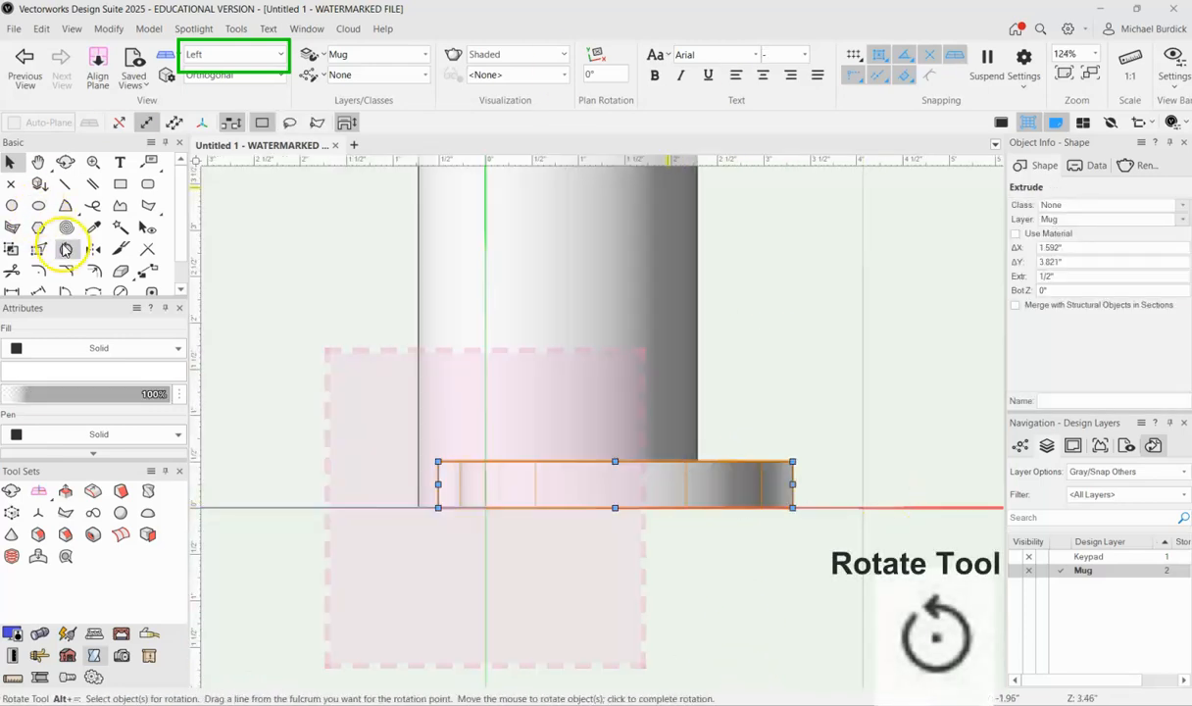
click(66, 249)
click(611, 503)
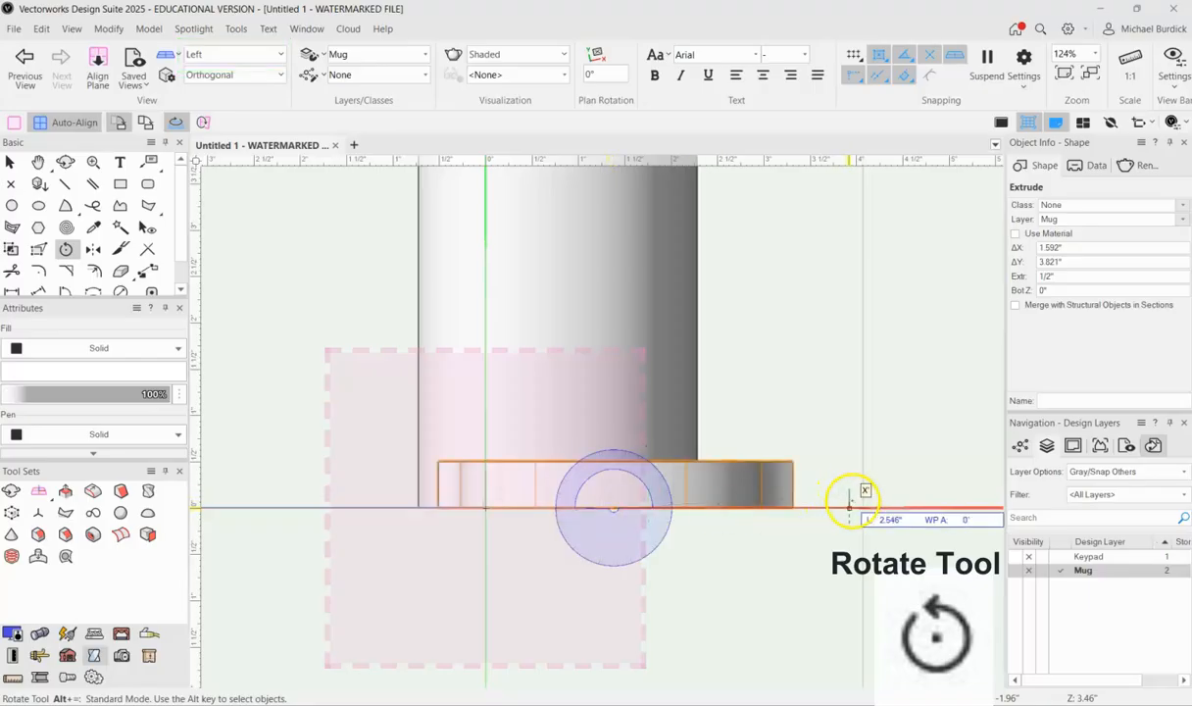
click(863, 508)
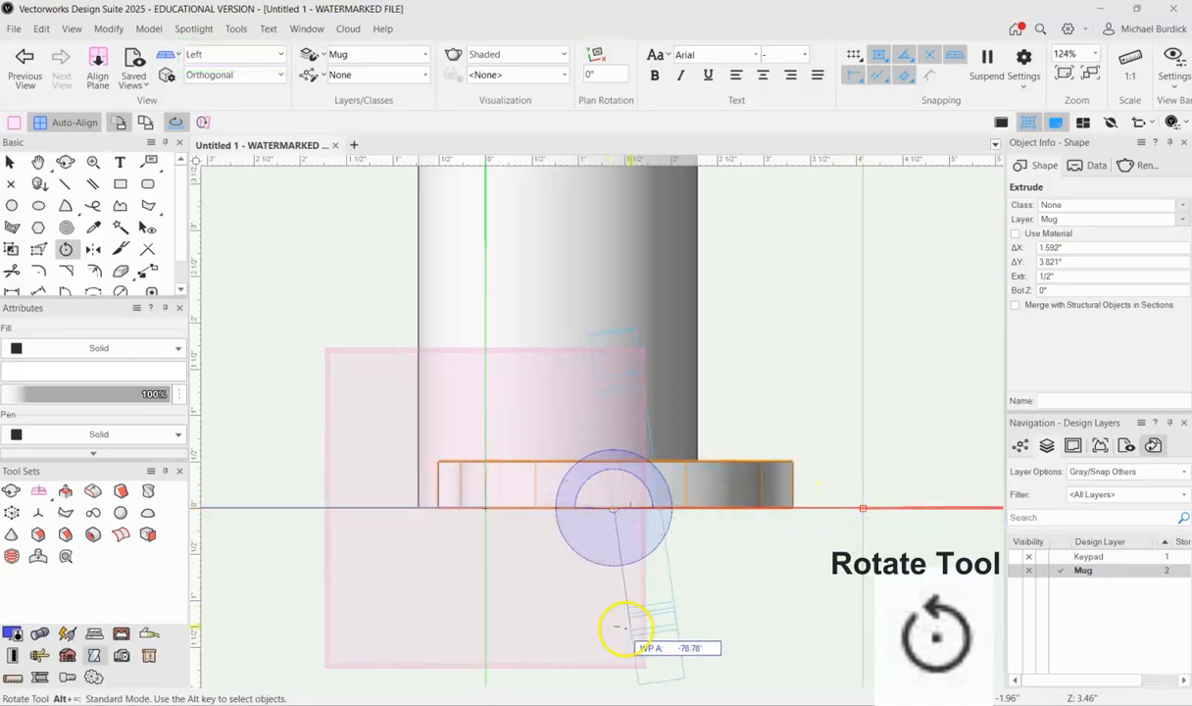
click(615, 635)
Step: Move the upright handle higher in the Left view so that it lies between the mug body's base and rim
click(10, 162)
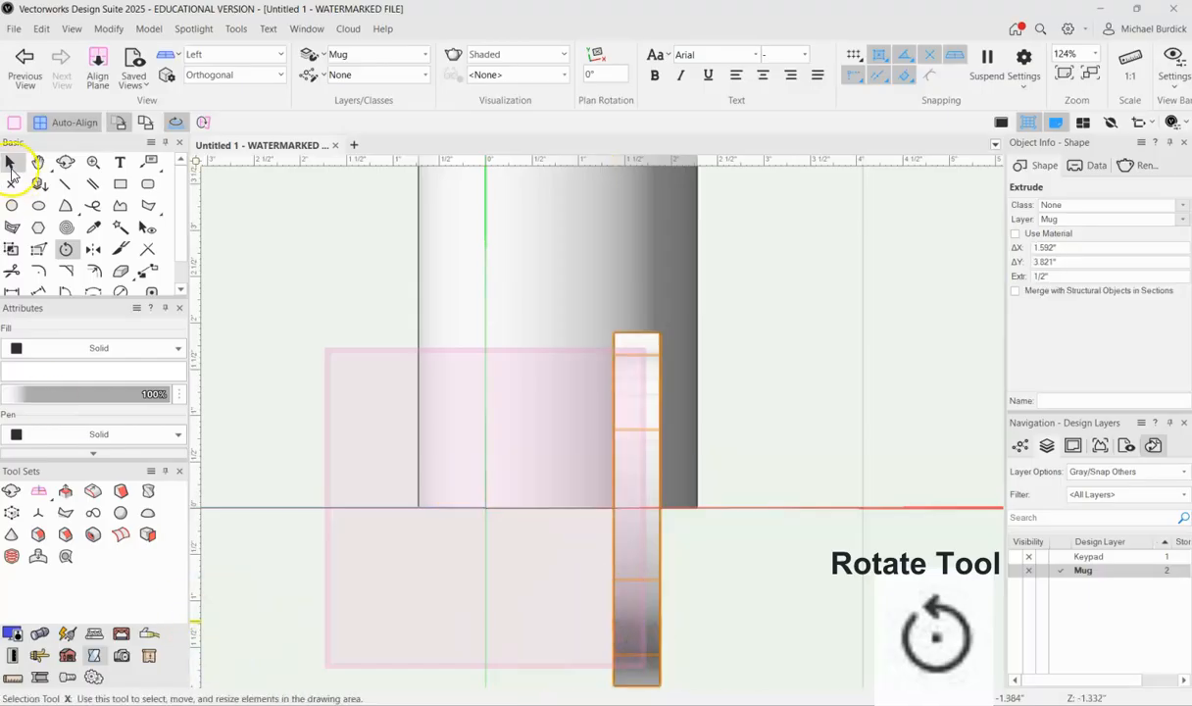
scroll(612, 394, down, 2)
mouse_move(633, 531)
mouse_down()
mouse_move(537, 445)
mouse_move(577, 401)
mouse_up()
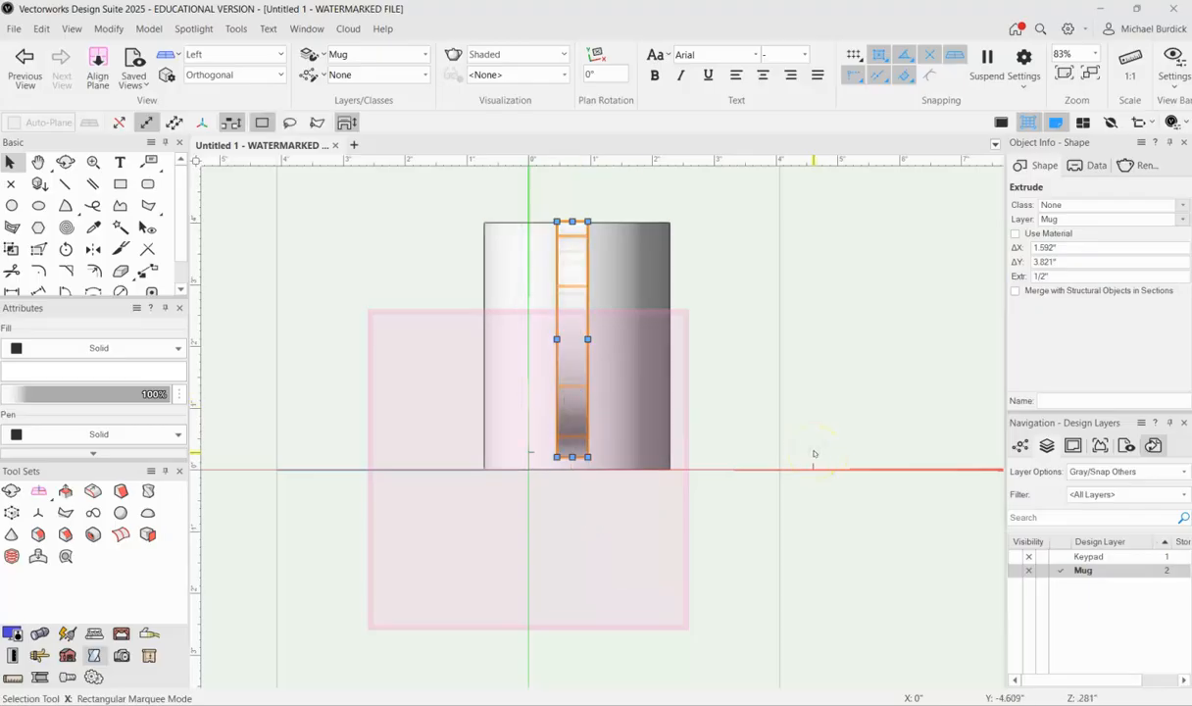
Step: In the Top/Plan view, move the handle against the mug body so that its open end slightly overlaps the circle's edge
key(0)
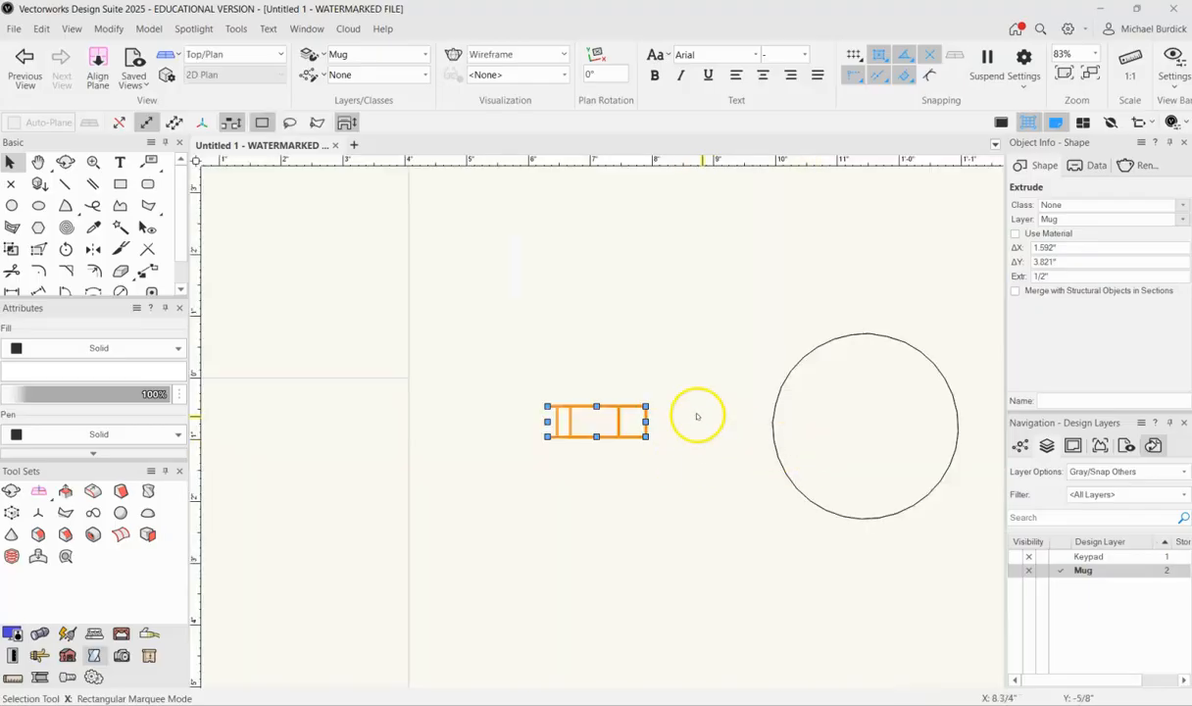
shift+middle_drag(669, 498, 706, 413)
key(0)
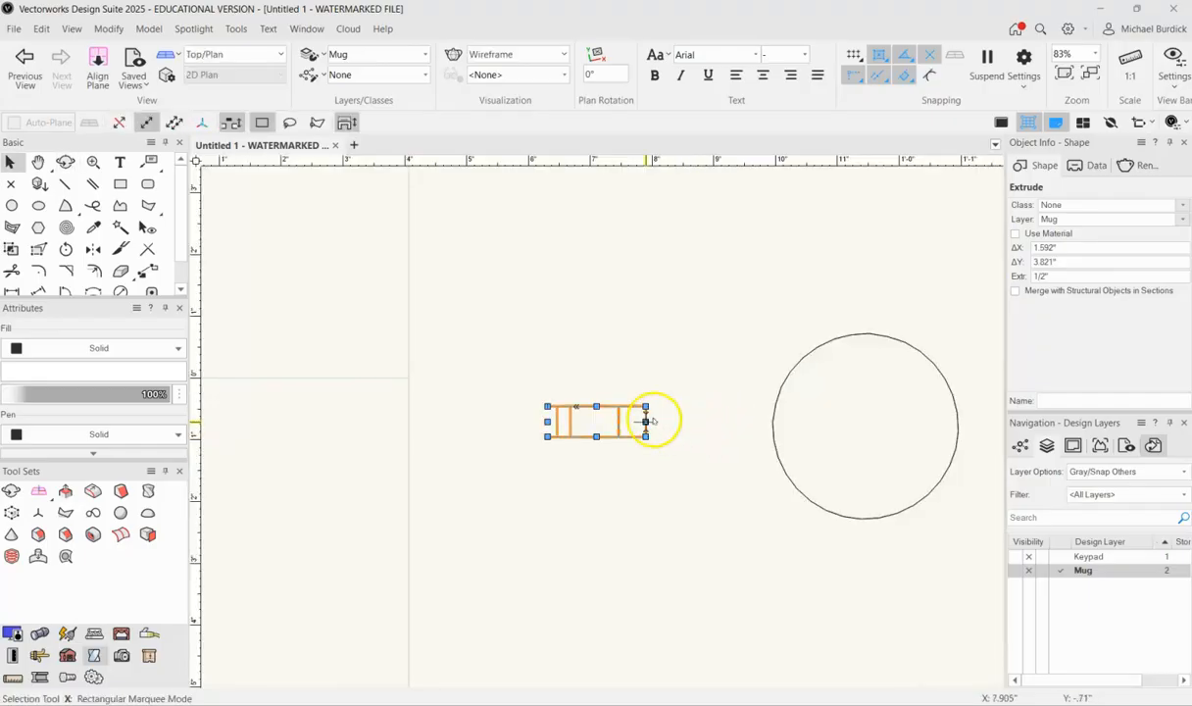
drag(645, 422, 775, 415)
scroll(775, 415, up, 5)
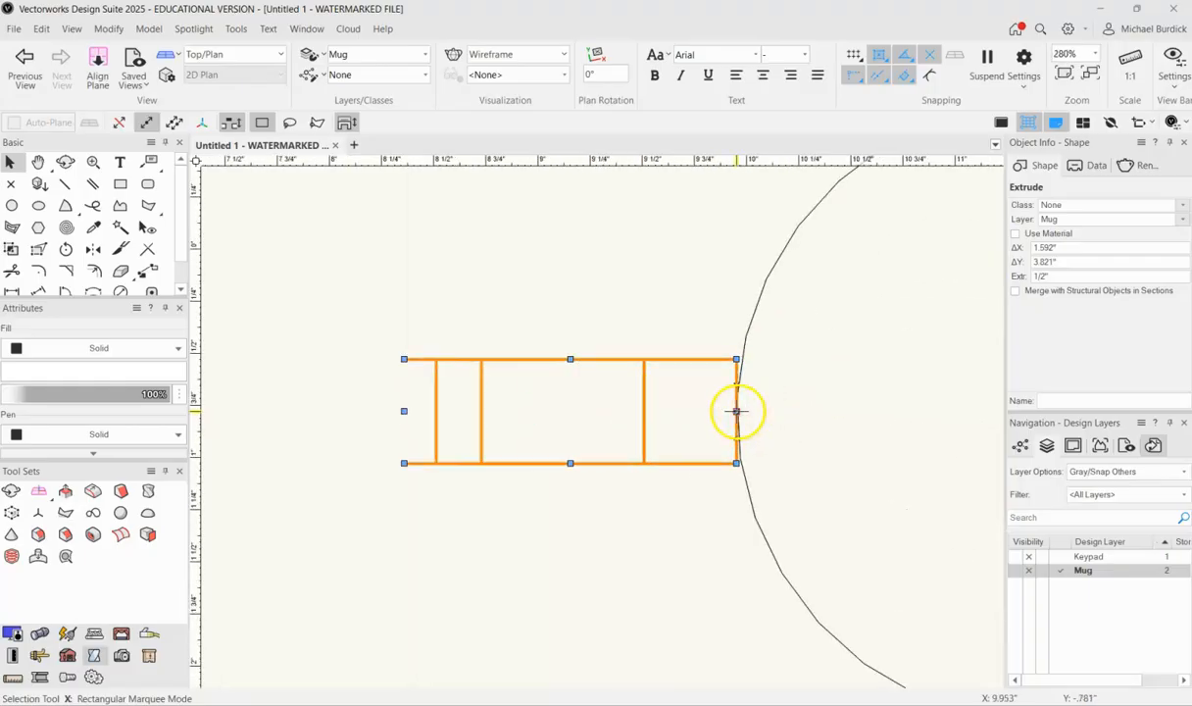
drag(737, 412, 758, 418)
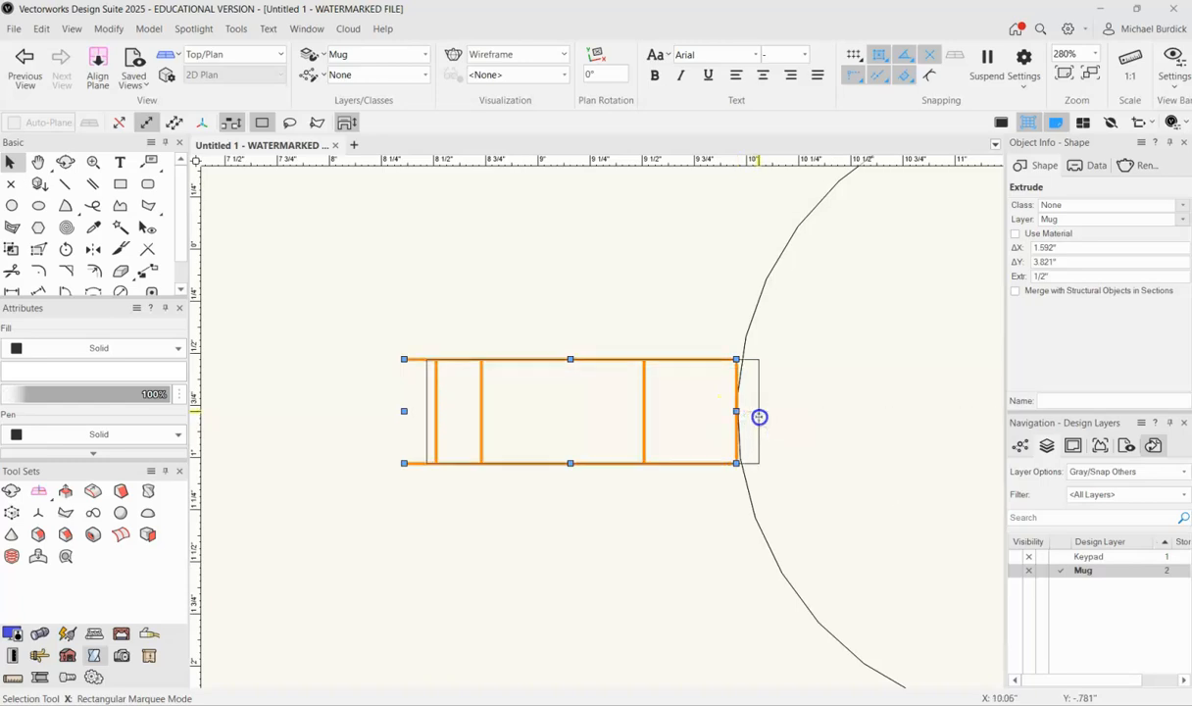
Step: Check how the handle meets the mug body in 3D and nudge it slightly downward in the Front view
key(shift+c)
drag(476, 546, 583, 163)
key(x)
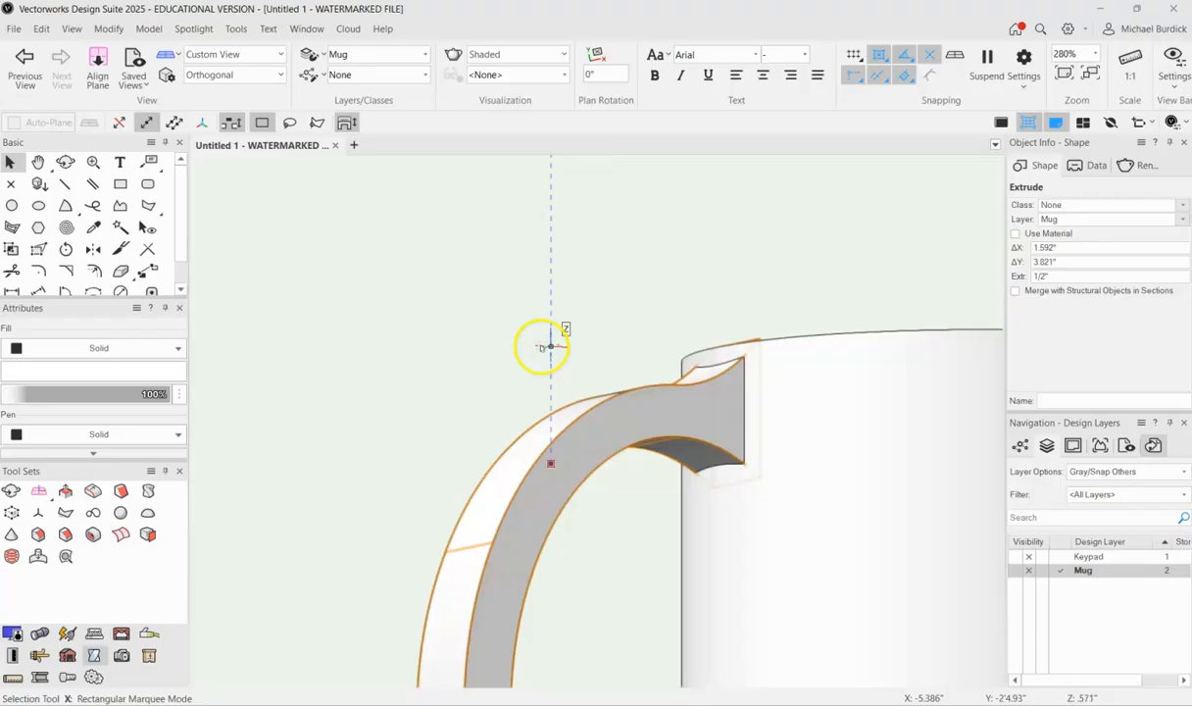
scroll(519, 361, down, 1)
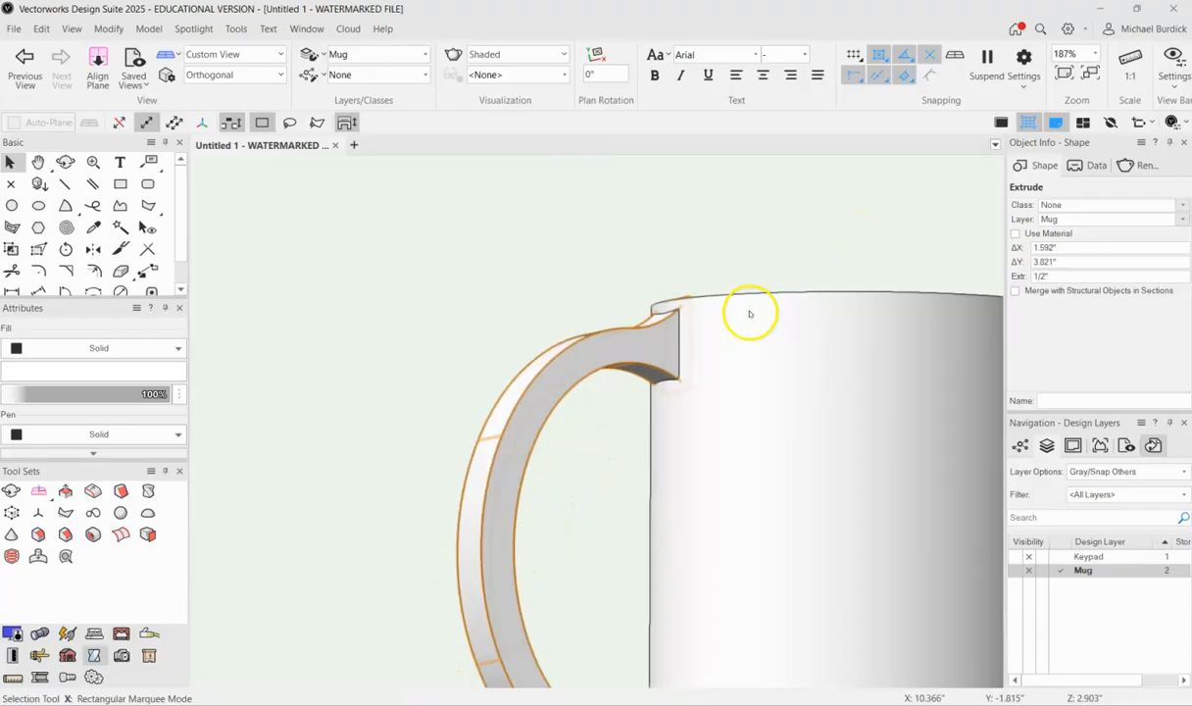
key(KP_2)
scroll(508, 404, down, 1)
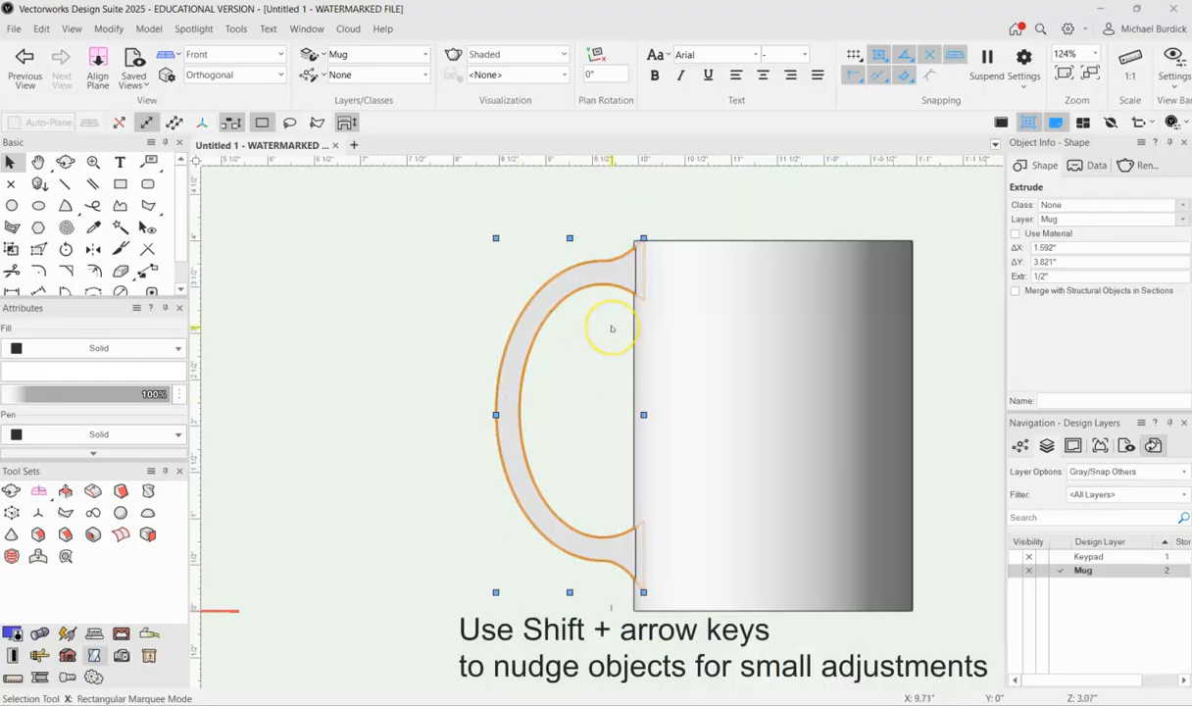
key(shift+Down)
key(shift+Down)
key(shift+Down)
key(shift+Down)
key(shift+Down)
key(shift+Down)
key(shift+Down)
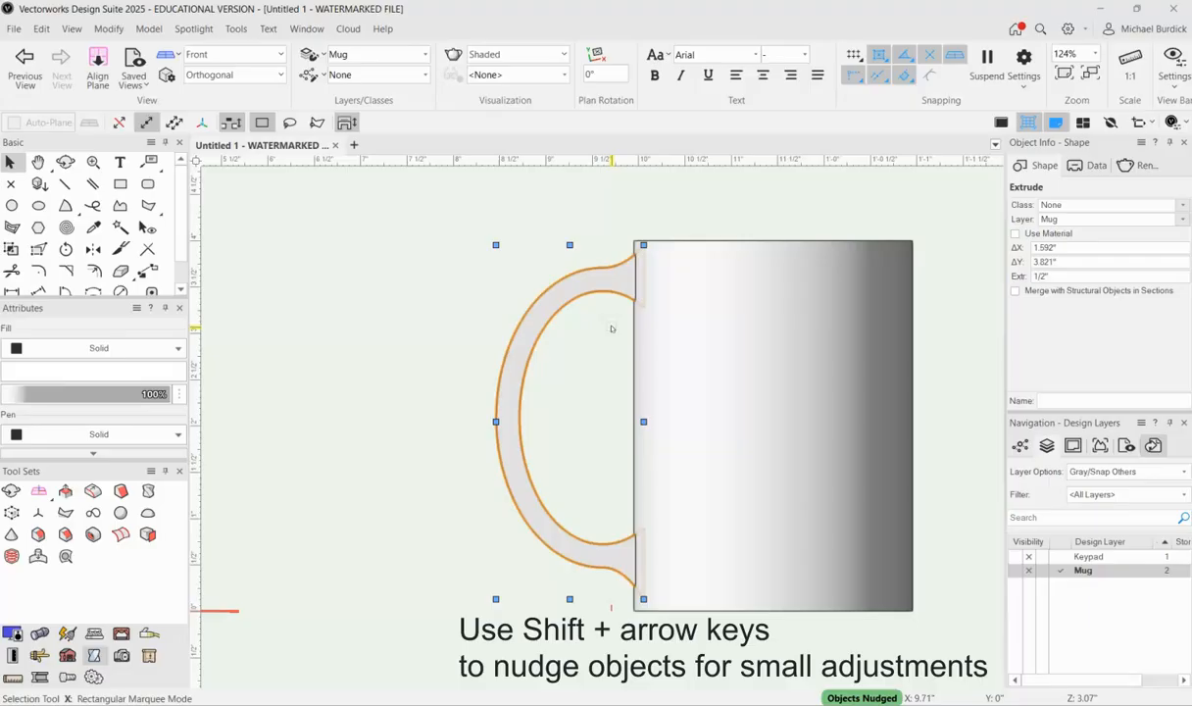
Step: Shorten the handle to about 3" tall by lowering its top and raising its bottom
click(430, 328)
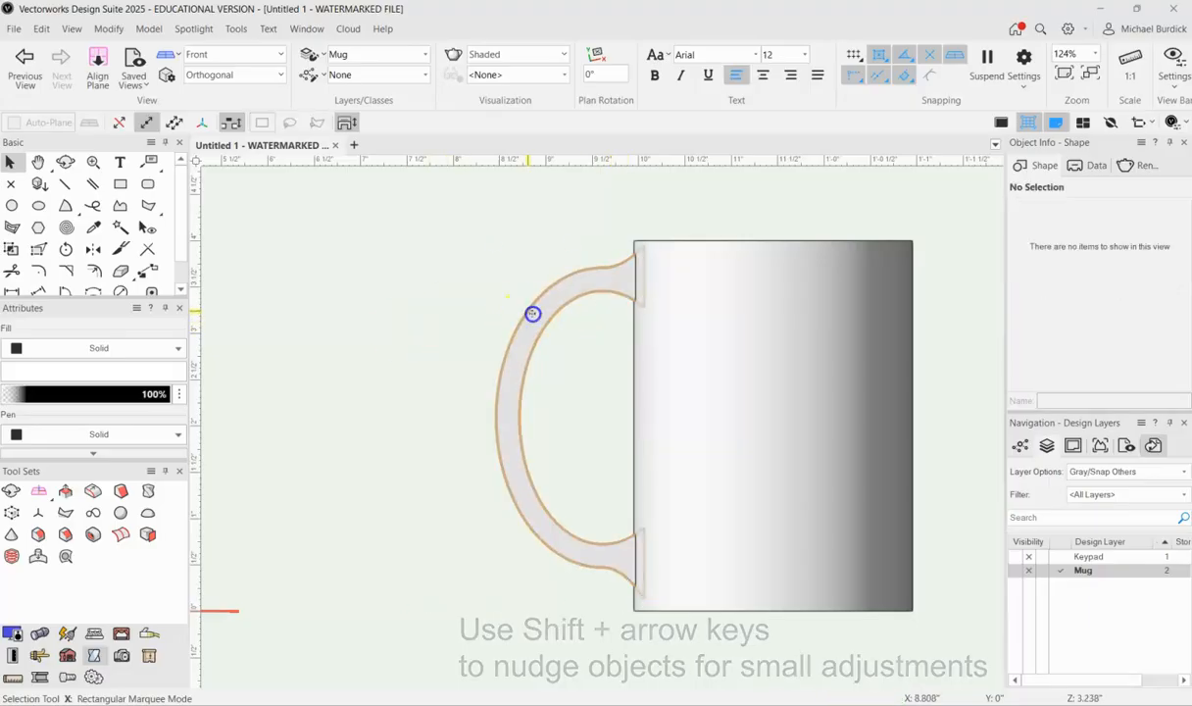
click(565, 271)
drag(570, 245, 569, 281)
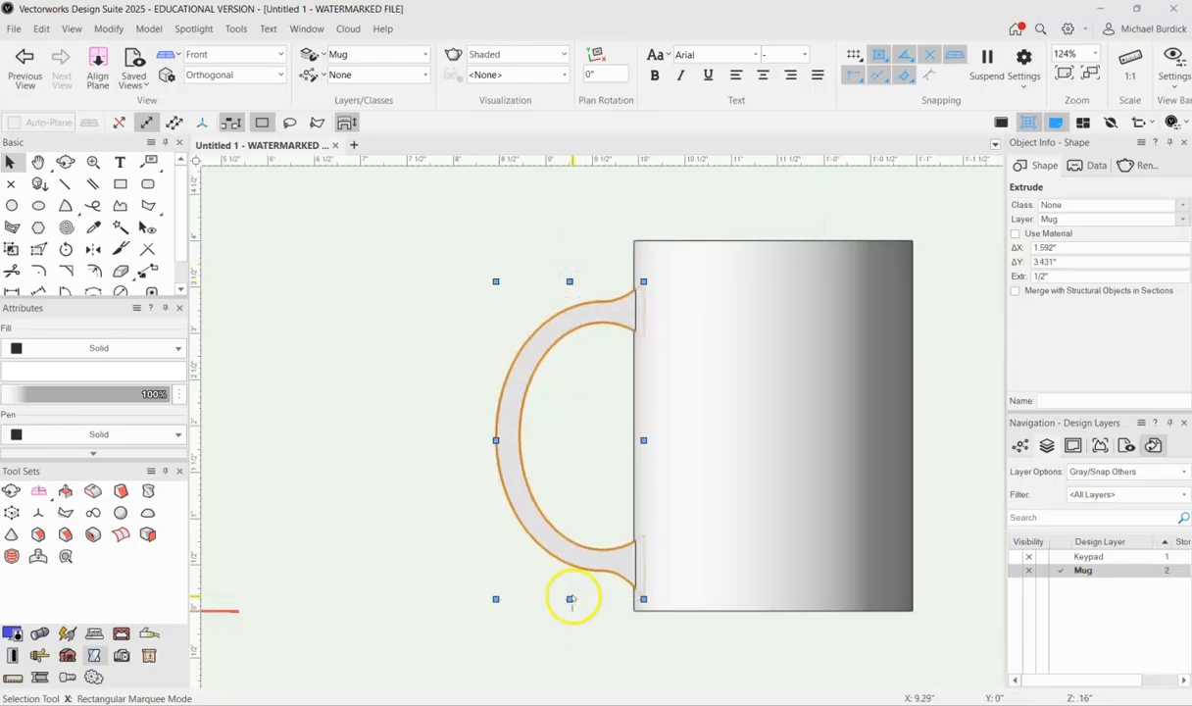
drag(570, 599, 569, 559)
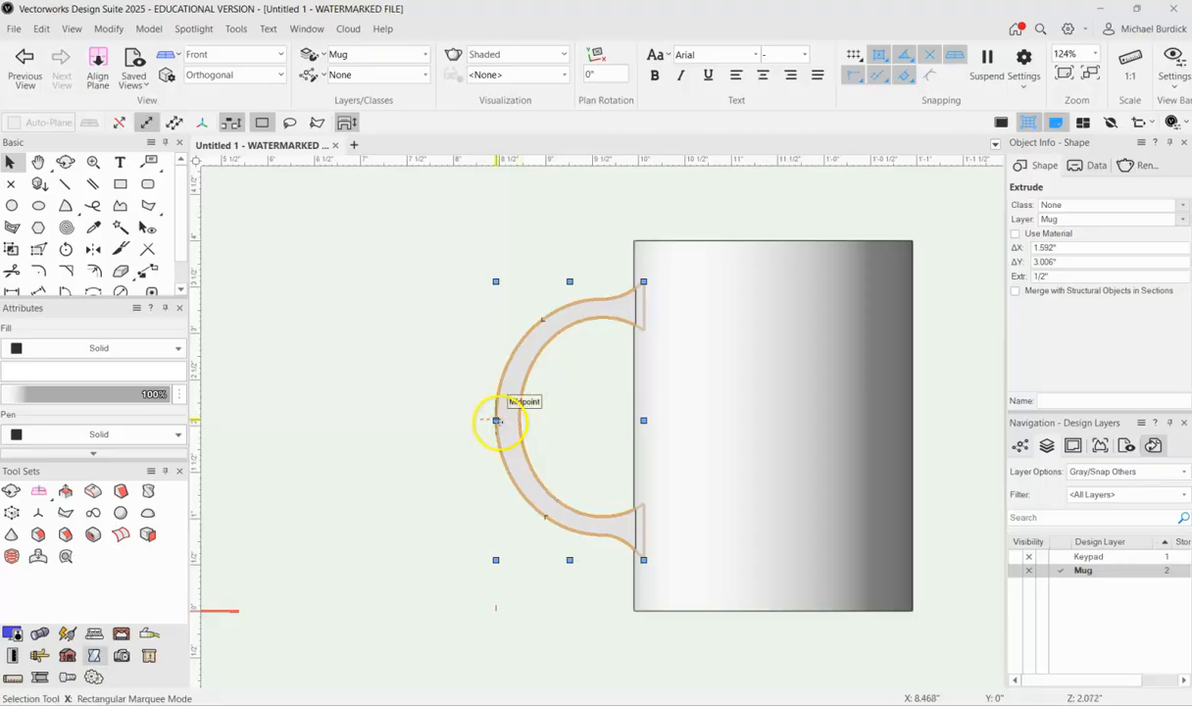
Step: Narrow the handle to about 1.46" wide, extend its bottom slightly downward, and view the mug in 3D
mouse_move(496, 420)
mouse_down()
mouse_move(539, 419)
mouse_move(508, 419)
mouse_up()
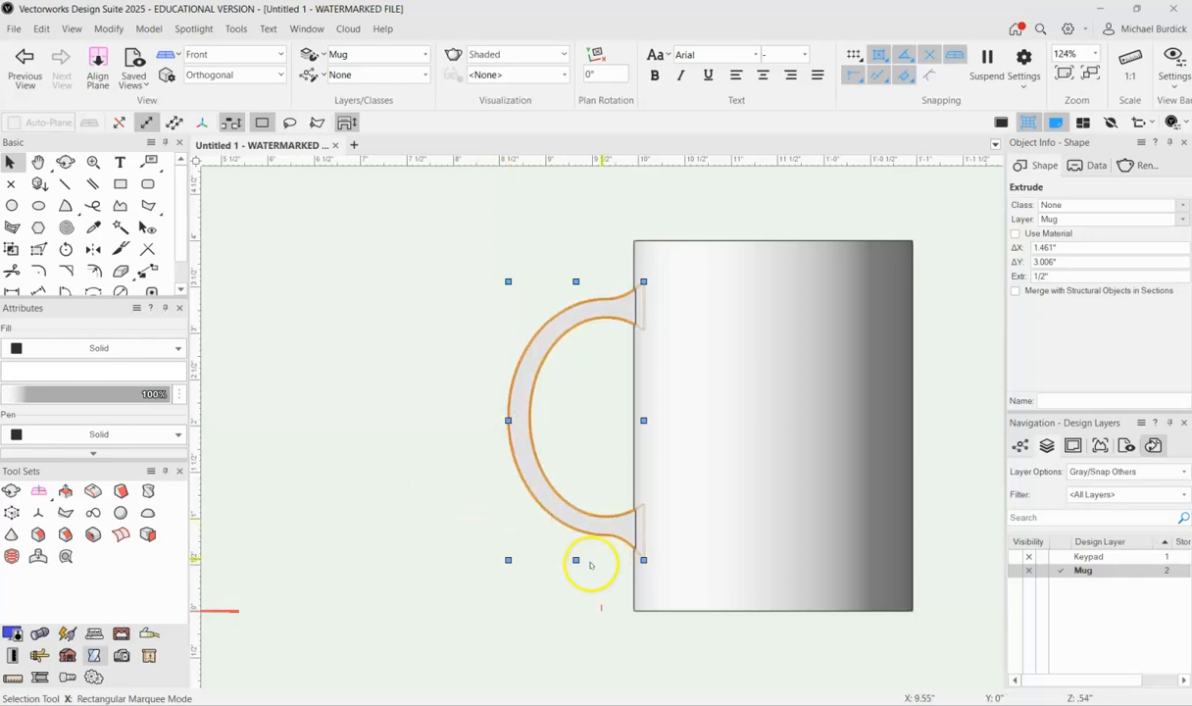
drag(576, 559, 576, 577)
click(401, 512)
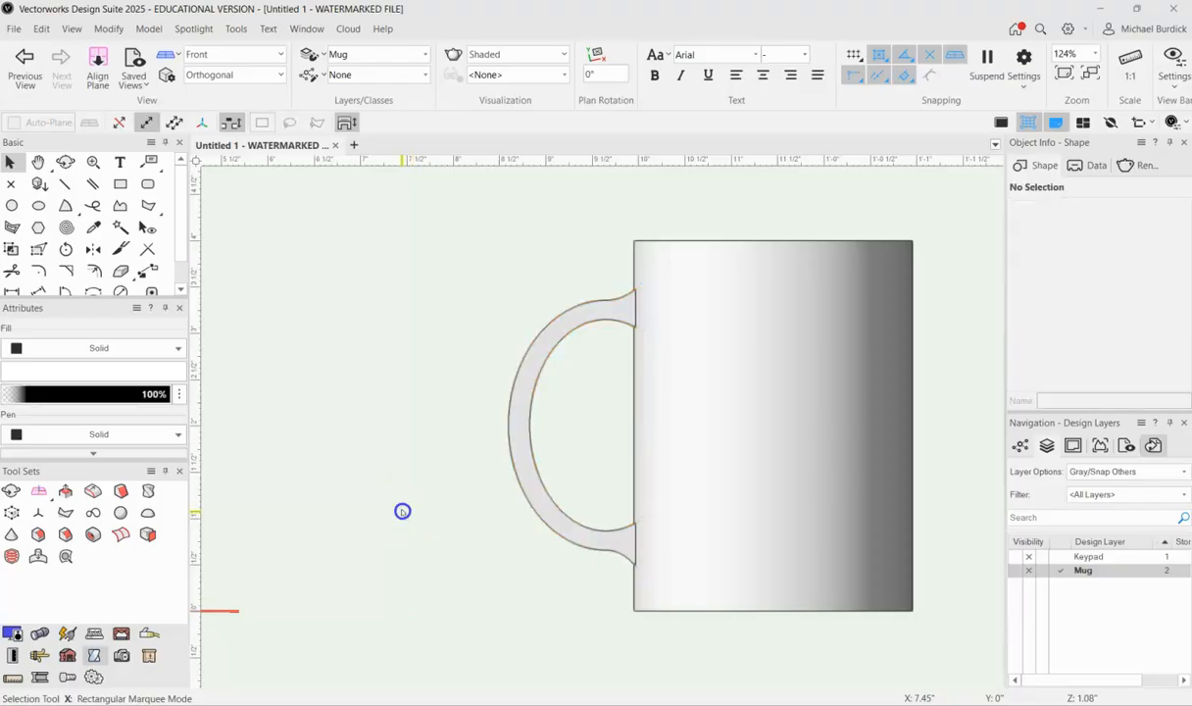
key(shift+c)
drag(880, 268, 902, 387)
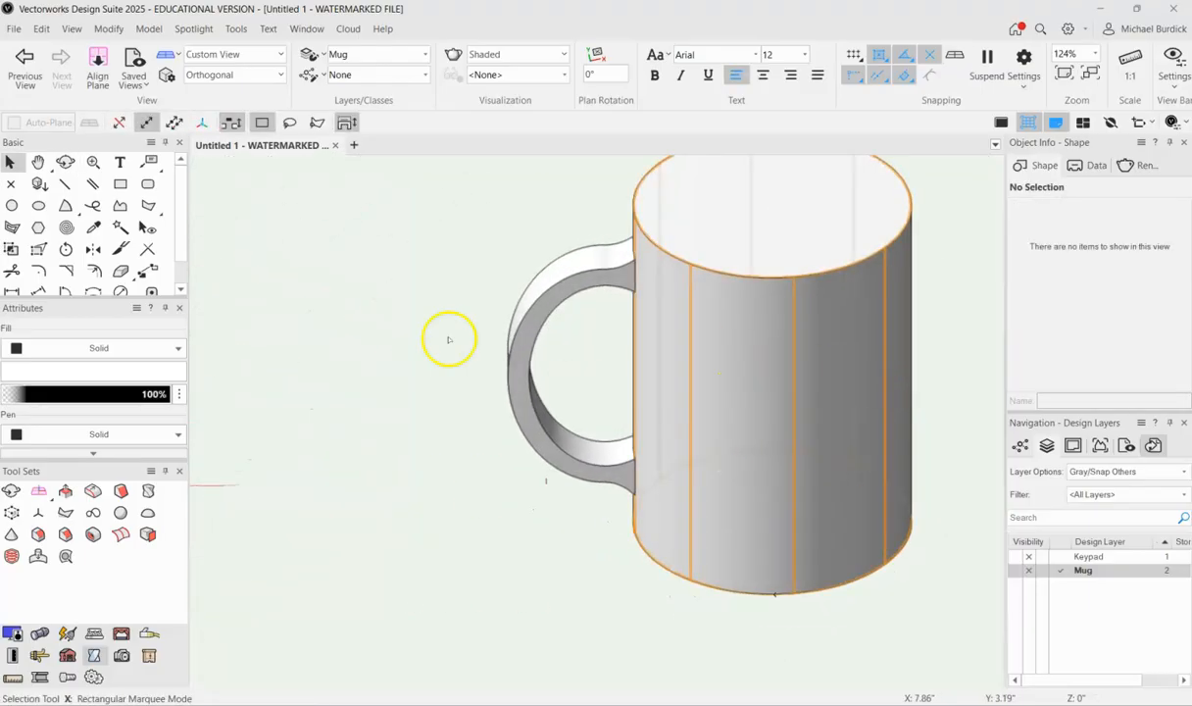
Step: Hollow out the mug body with Shell Solid at 1/4" thickness, leaving the top face open
click(765, 267)
scroll(578, 495, down, 2)
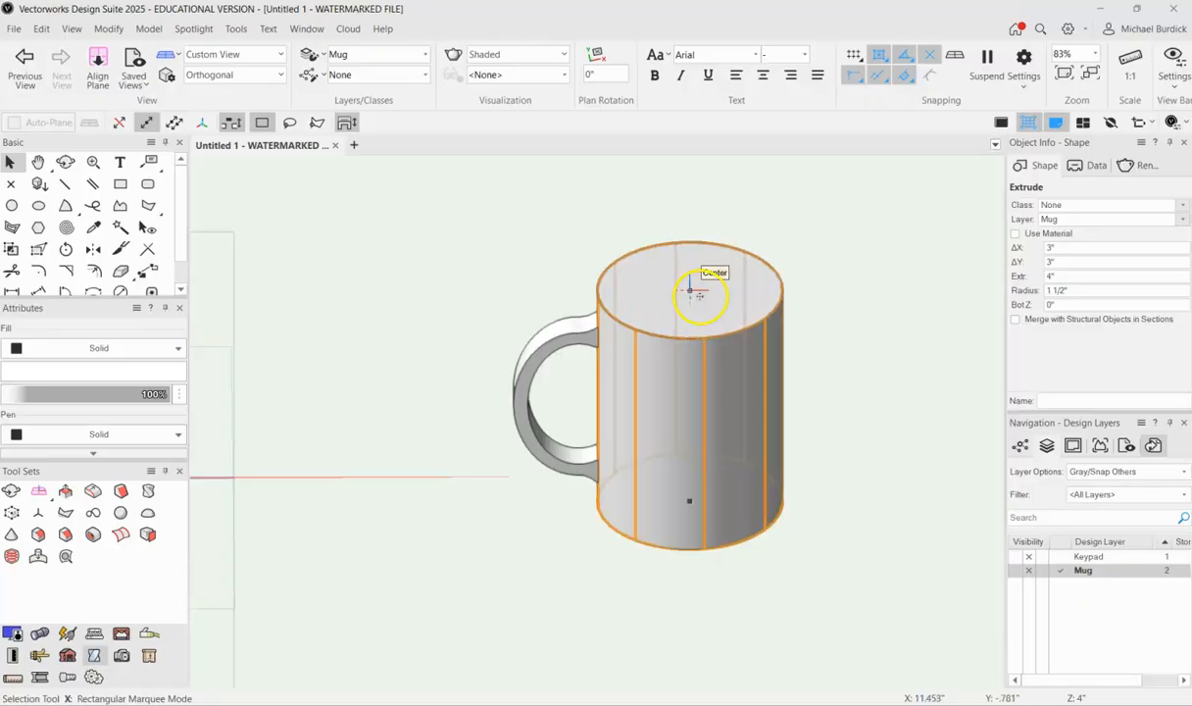
click(94, 538)
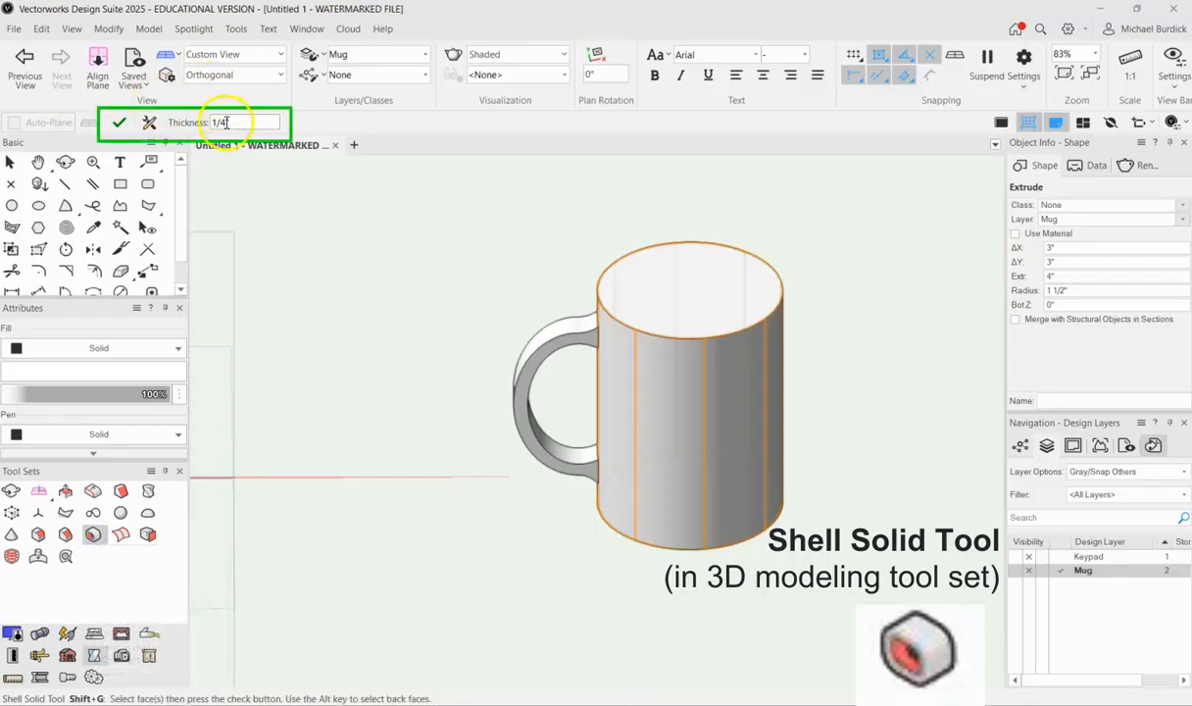
click(237, 122)
click(680, 297)
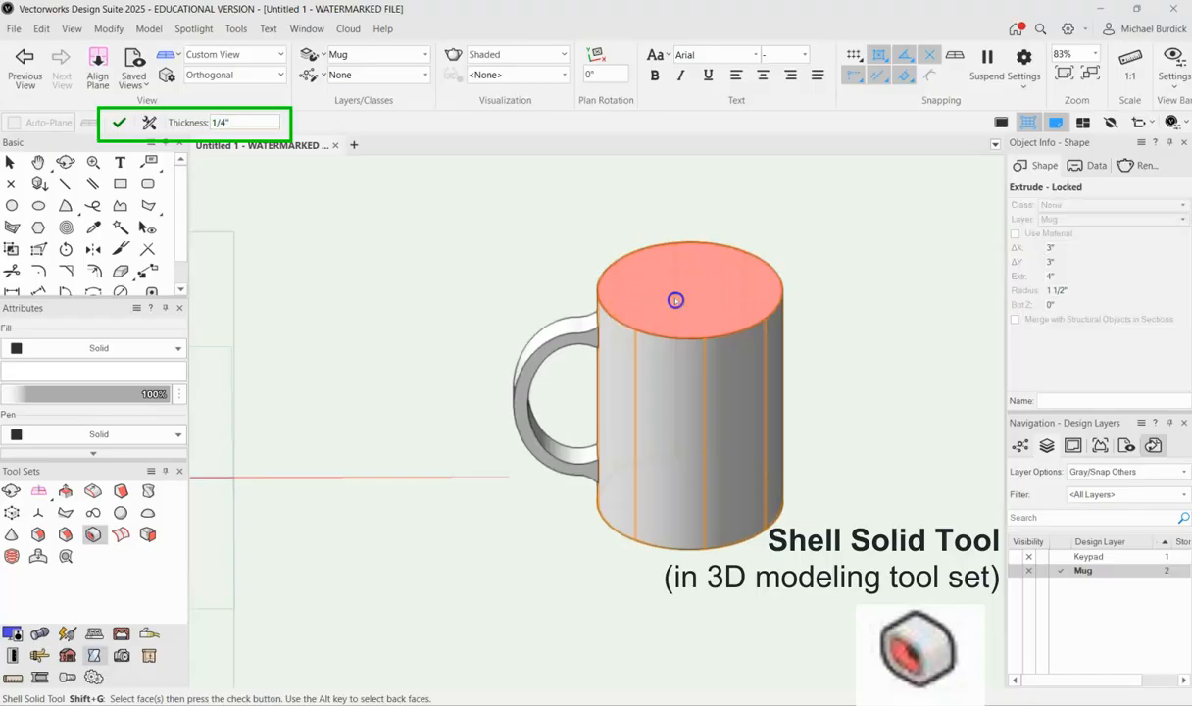
click(119, 122)
Step: Combine the shelled mug body and the handle into one solid with Add Solids, checking the result in 3D
key(shift+c)
drag(862, 250, 851, 338)
key(x)
shift+click(568, 301)
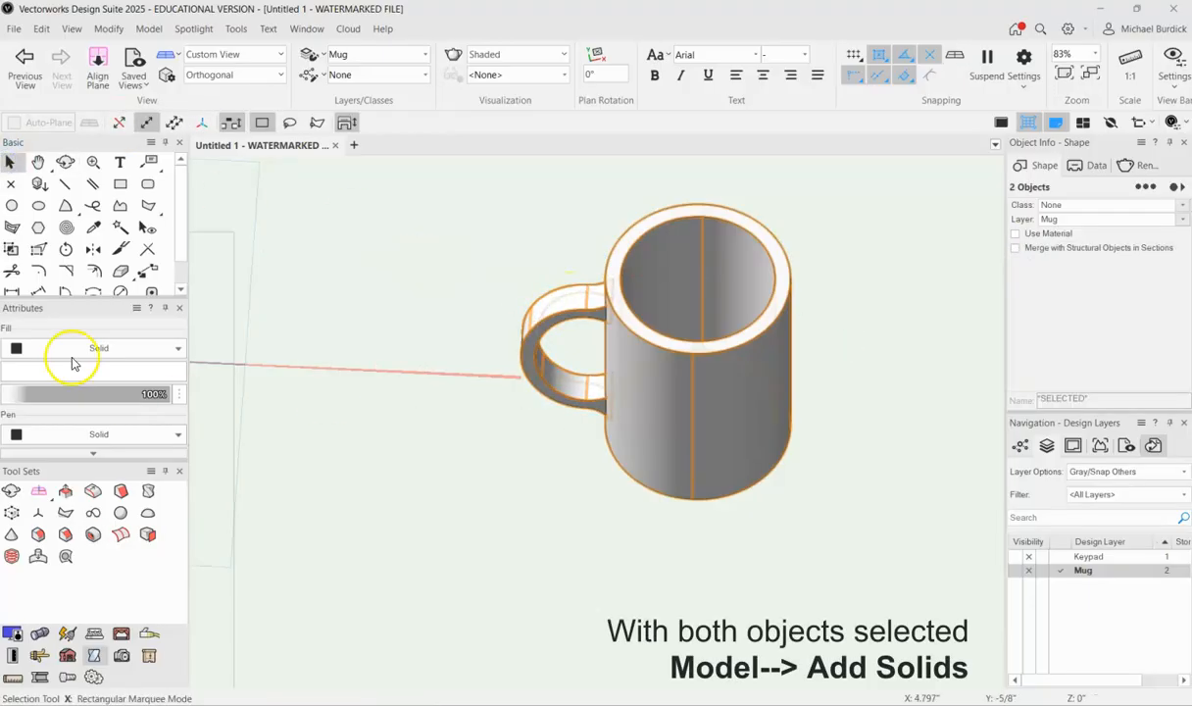
click(148, 30)
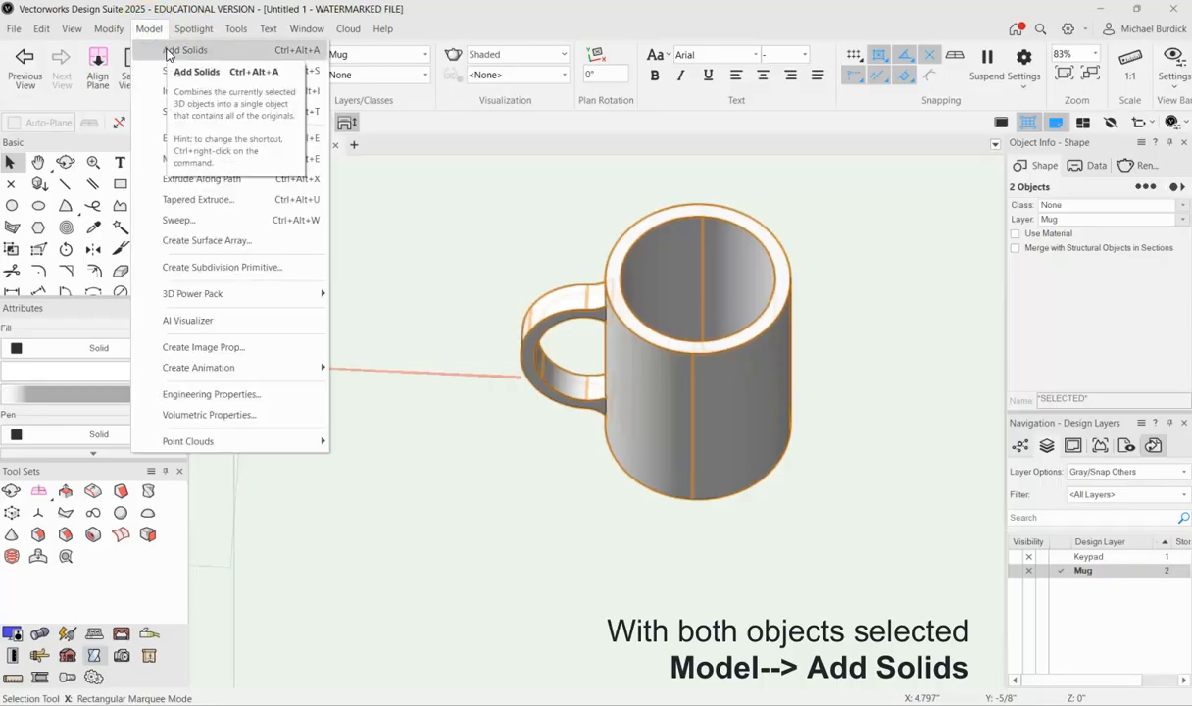
click(167, 51)
click(551, 554)
click(666, 466)
ctrl+middle_drag(646, 529, 639, 444)
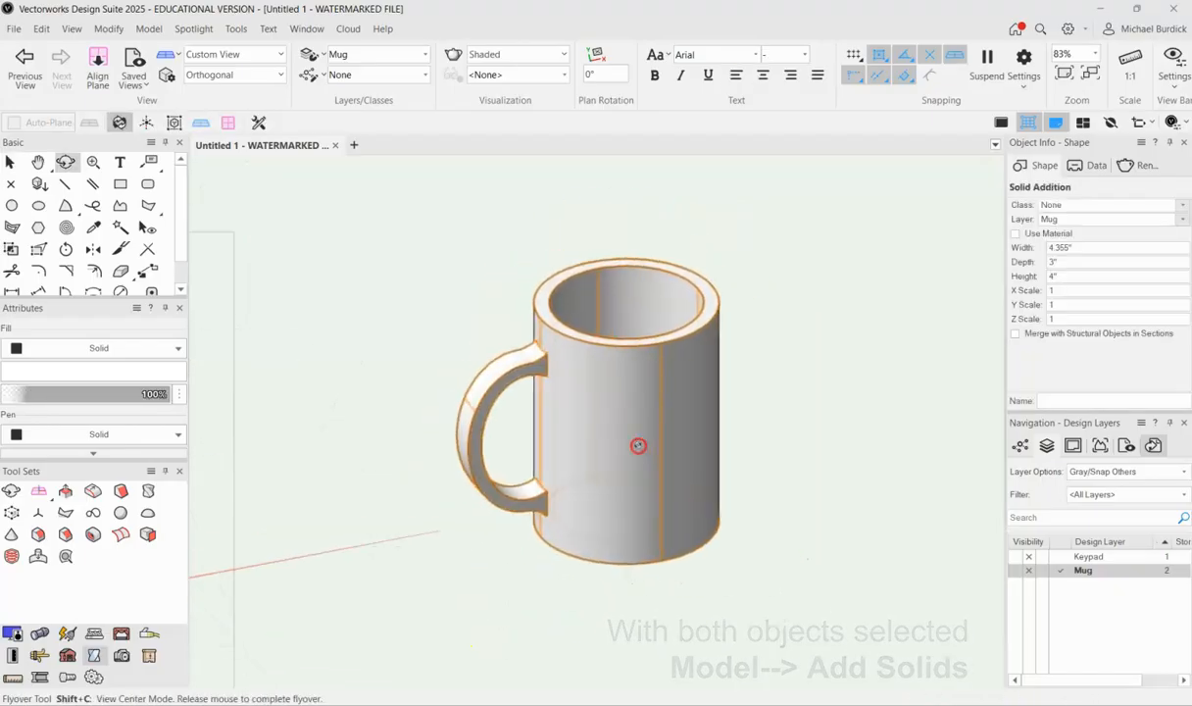
click(365, 461)
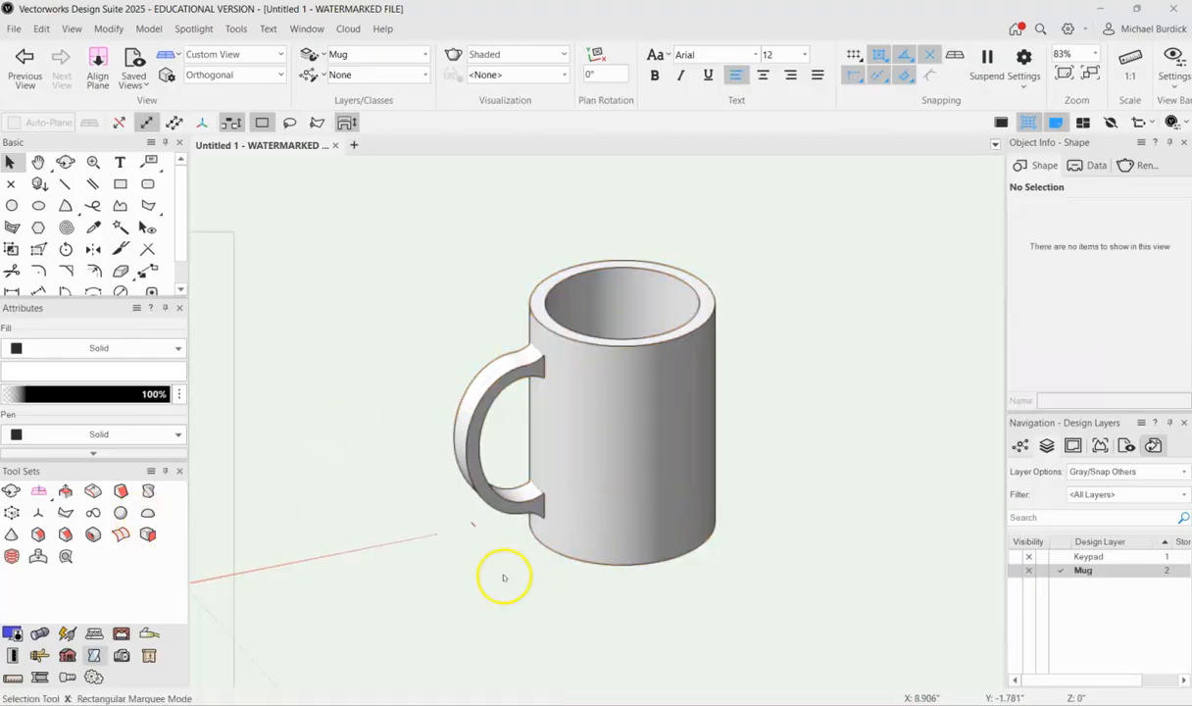
Step: Round the inner and outer edges of the mug's top rim with a .1" constant-radius Fillet Edge, picking the rim face
click(40, 536)
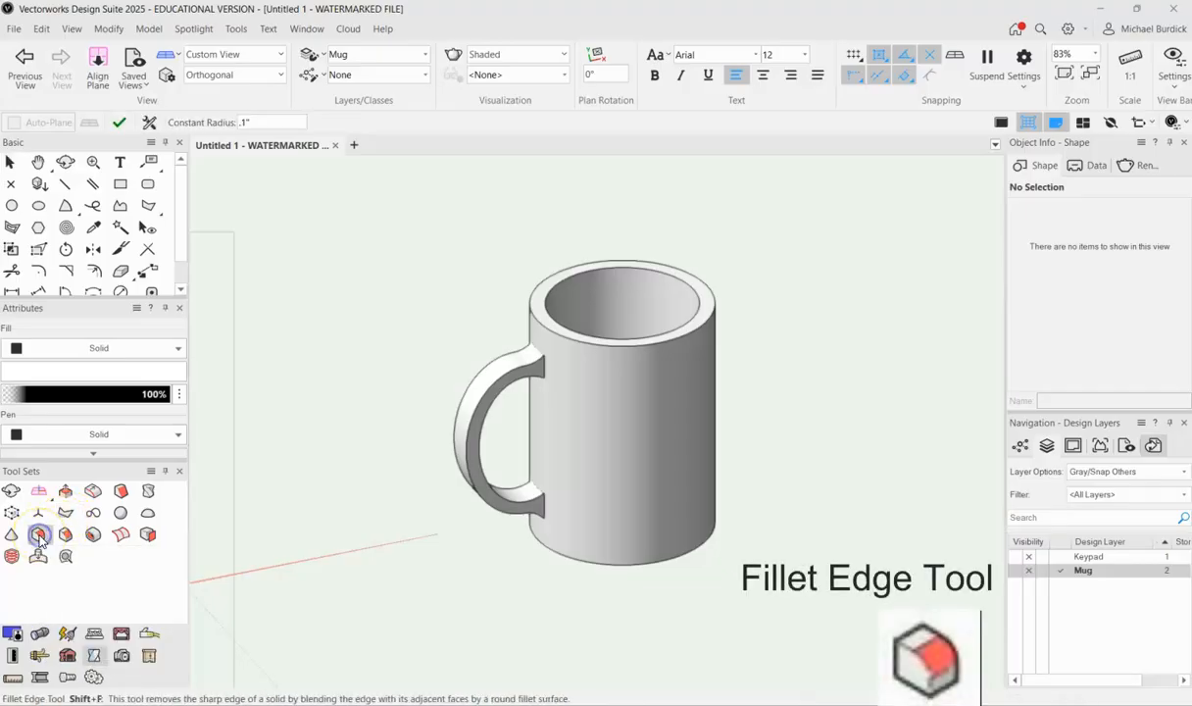
click(147, 122)
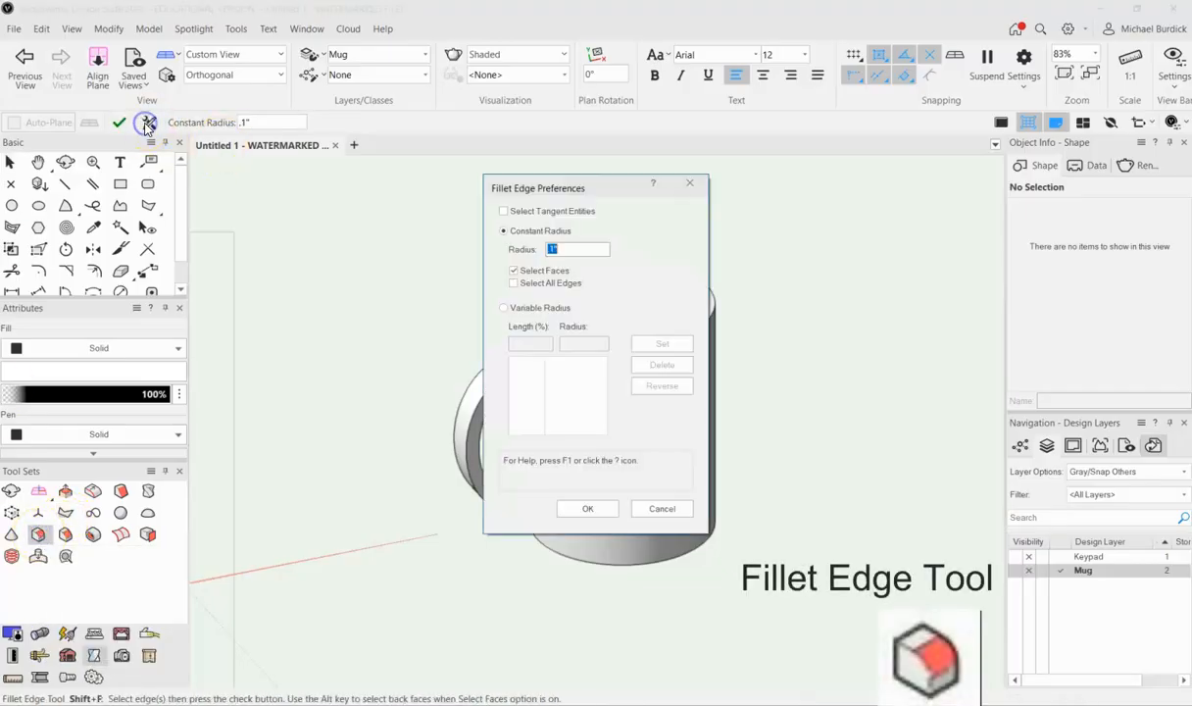
click(511, 272)
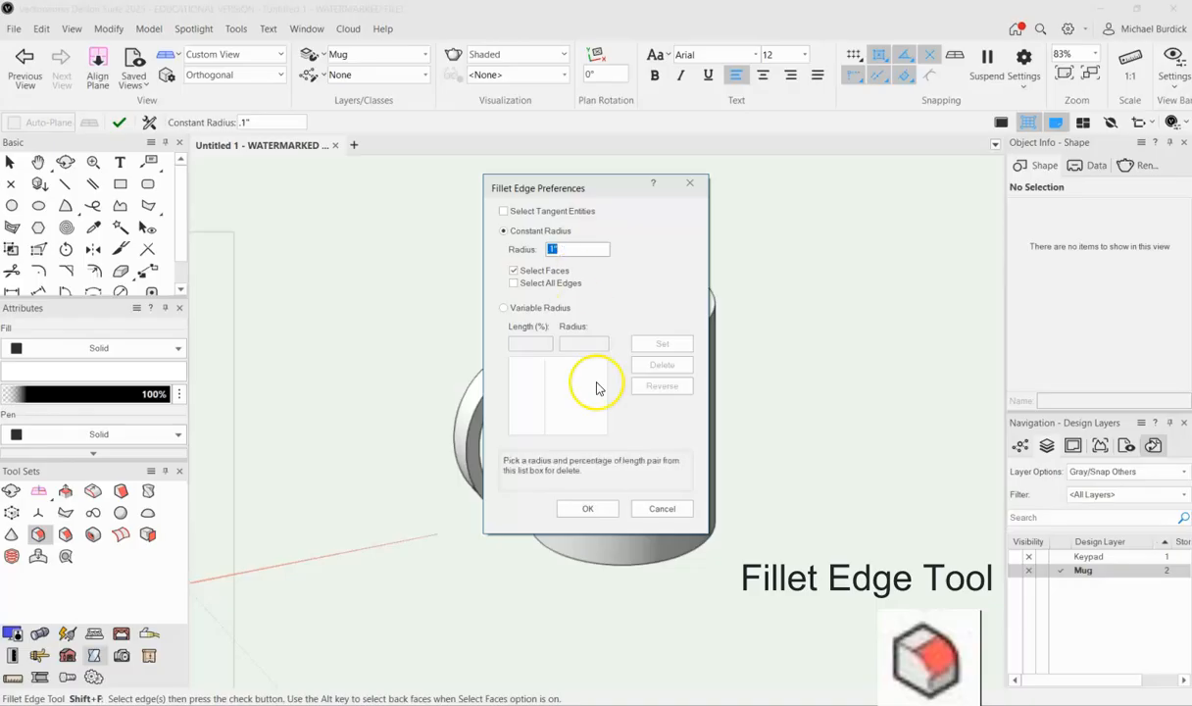
click(600, 507)
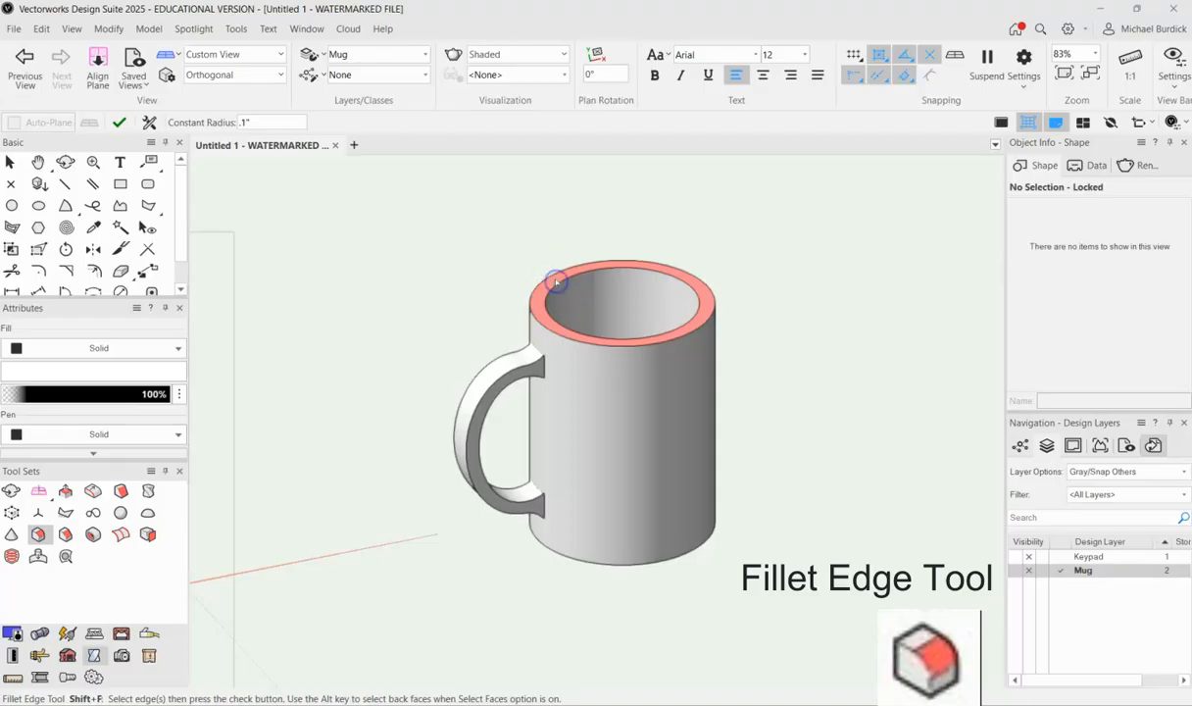
click(527, 271)
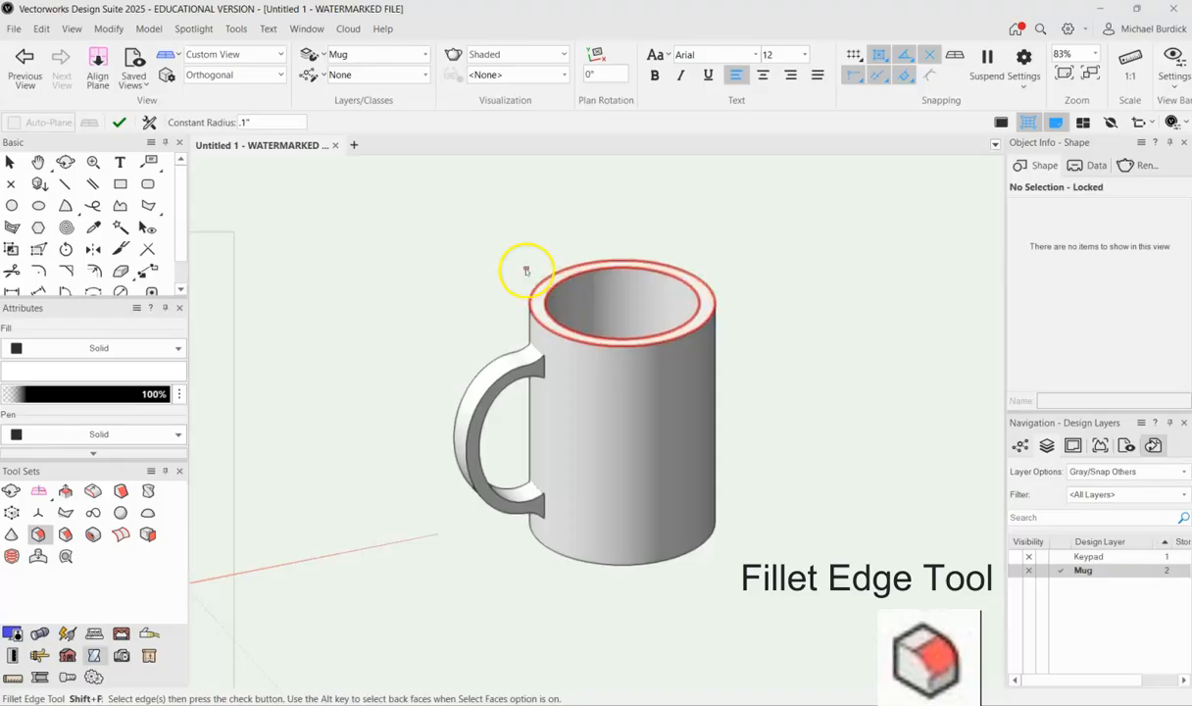
click(120, 124)
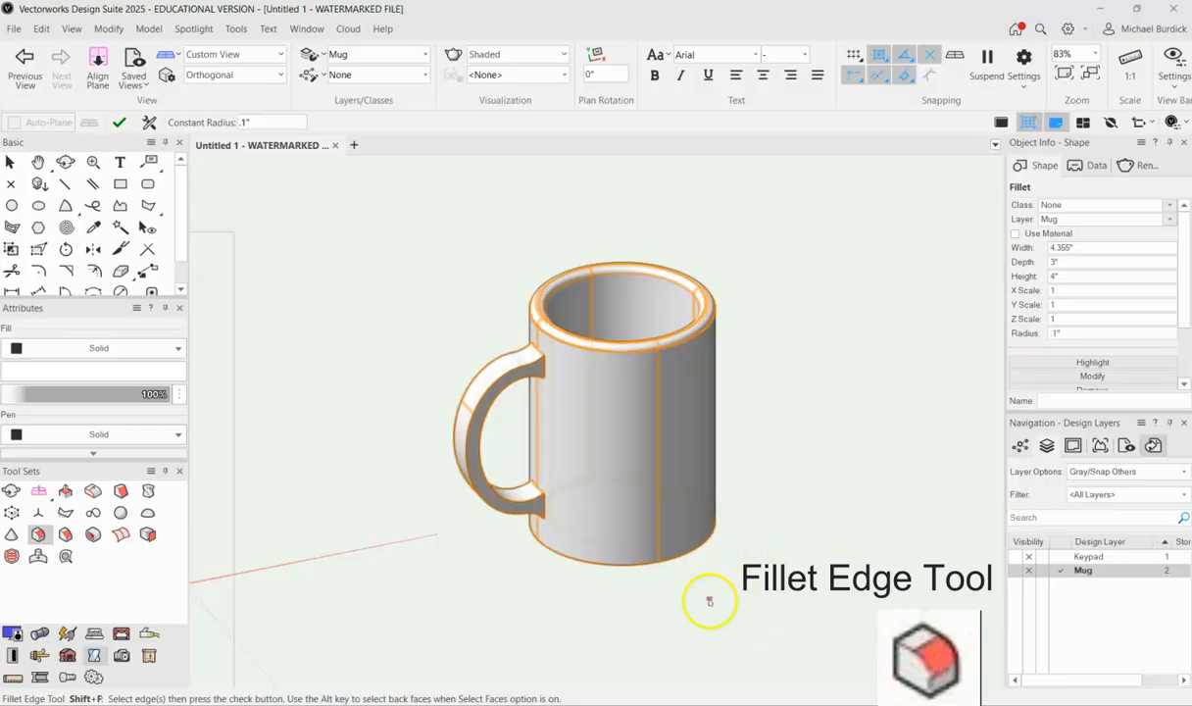
Step: Fillet the outer edge of the mug's base with a .1" radius by picking the bottom face
middle_drag(700, 447, 692, 647)
click(618, 645)
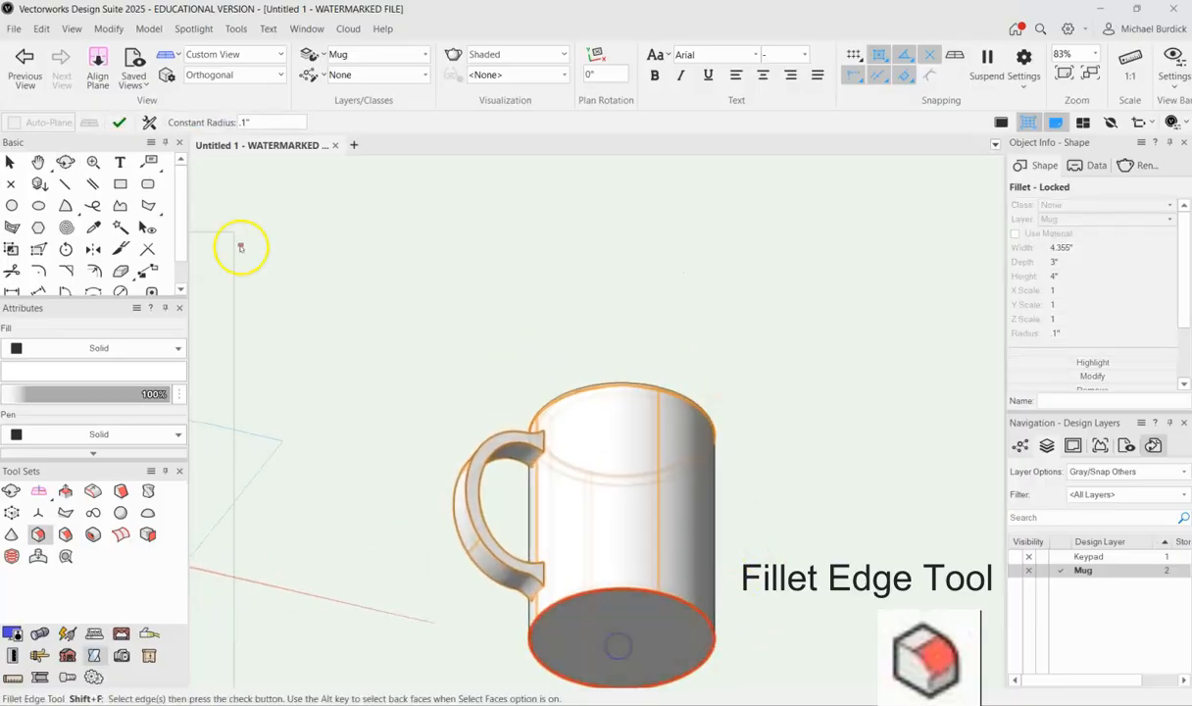
click(122, 123)
Step: Turn off face selection for Fillet Edge and round the handle's long edges on both sides with a .1" radius
middle_drag(819, 446, 839, 576)
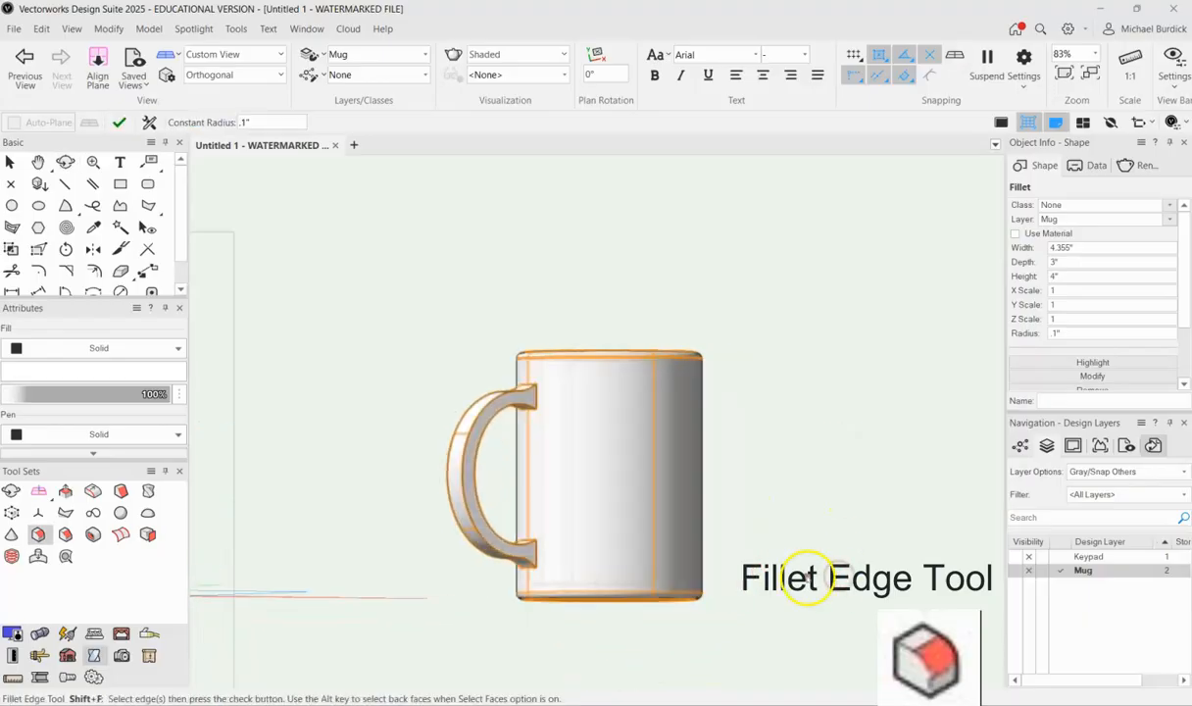
click(154, 120)
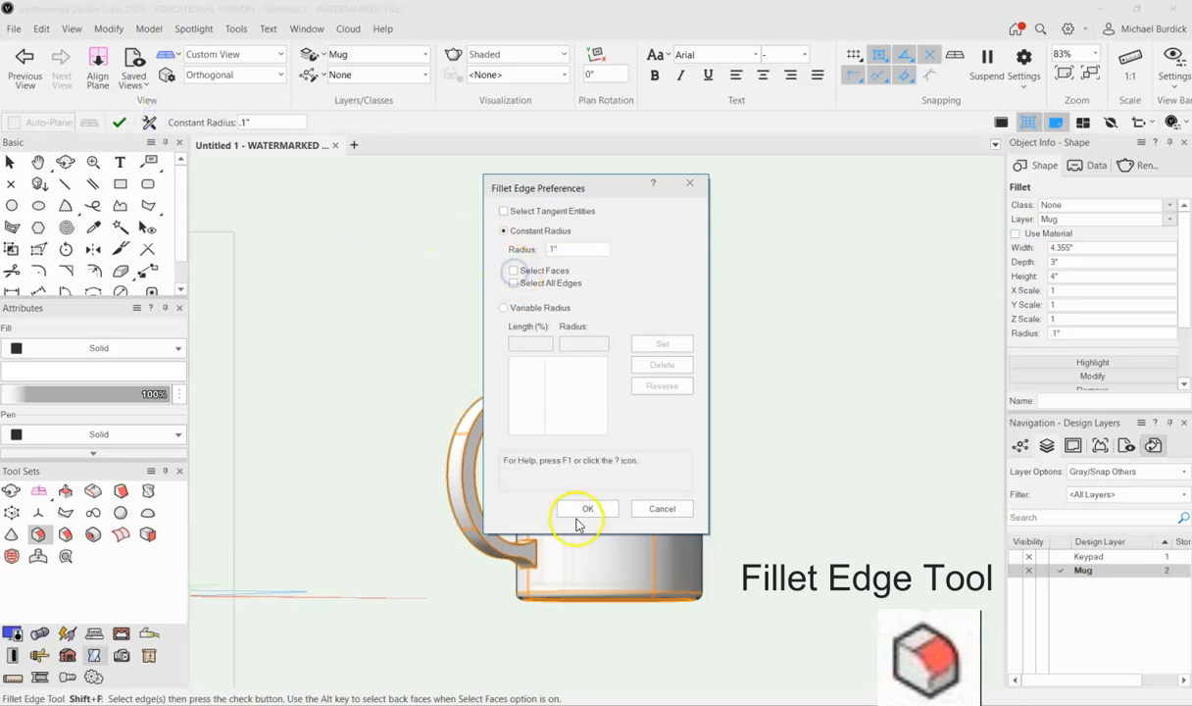
click(580, 515)
click(114, 128)
scroll(489, 394, up, 3)
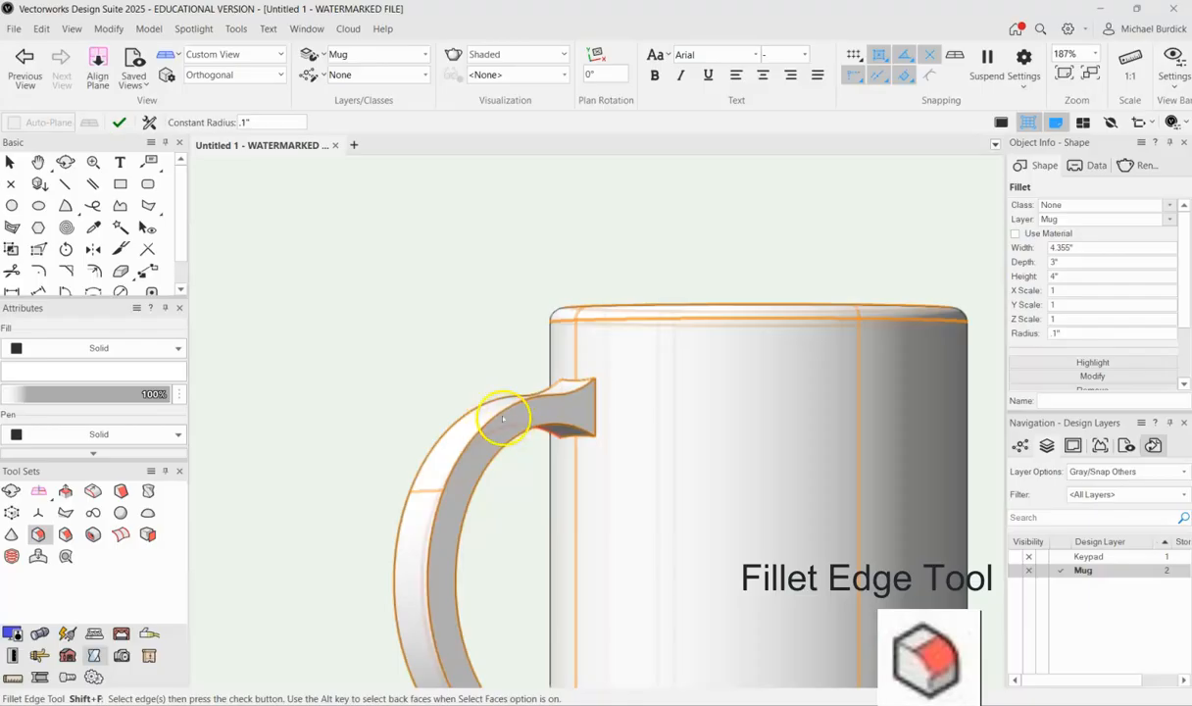
click(503, 418)
click(497, 451)
click(428, 461)
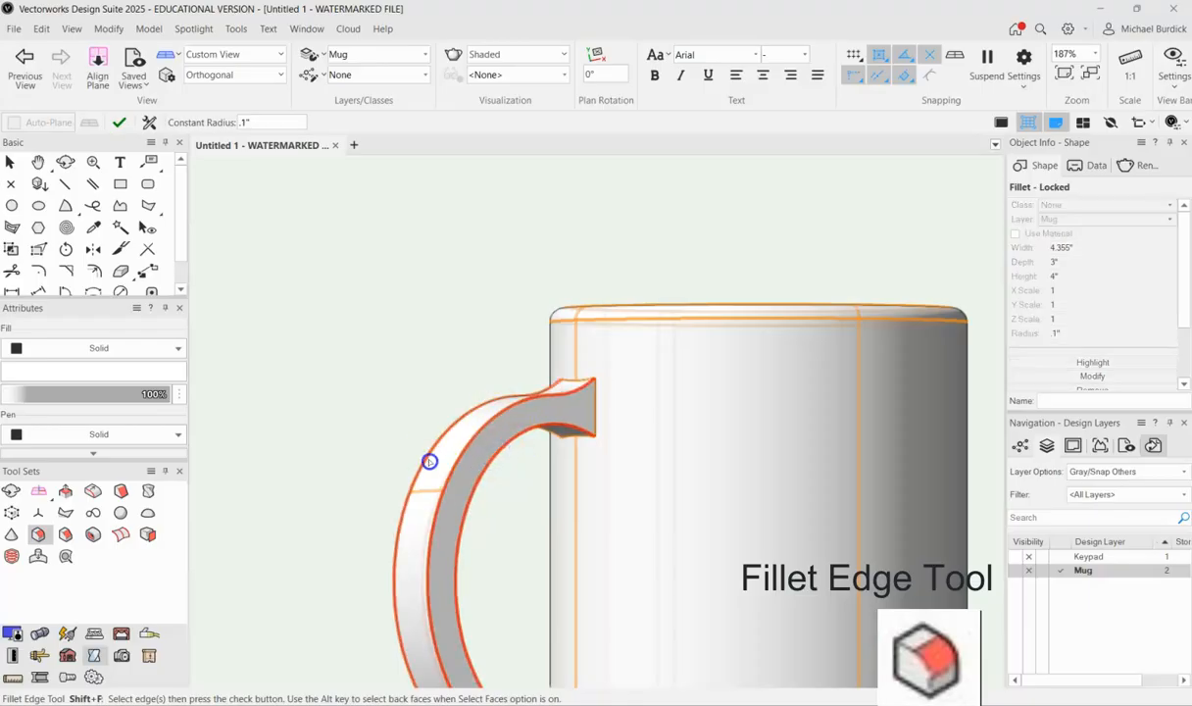
shift+middle_drag(407, 335, 772, 451)
click(546, 538)
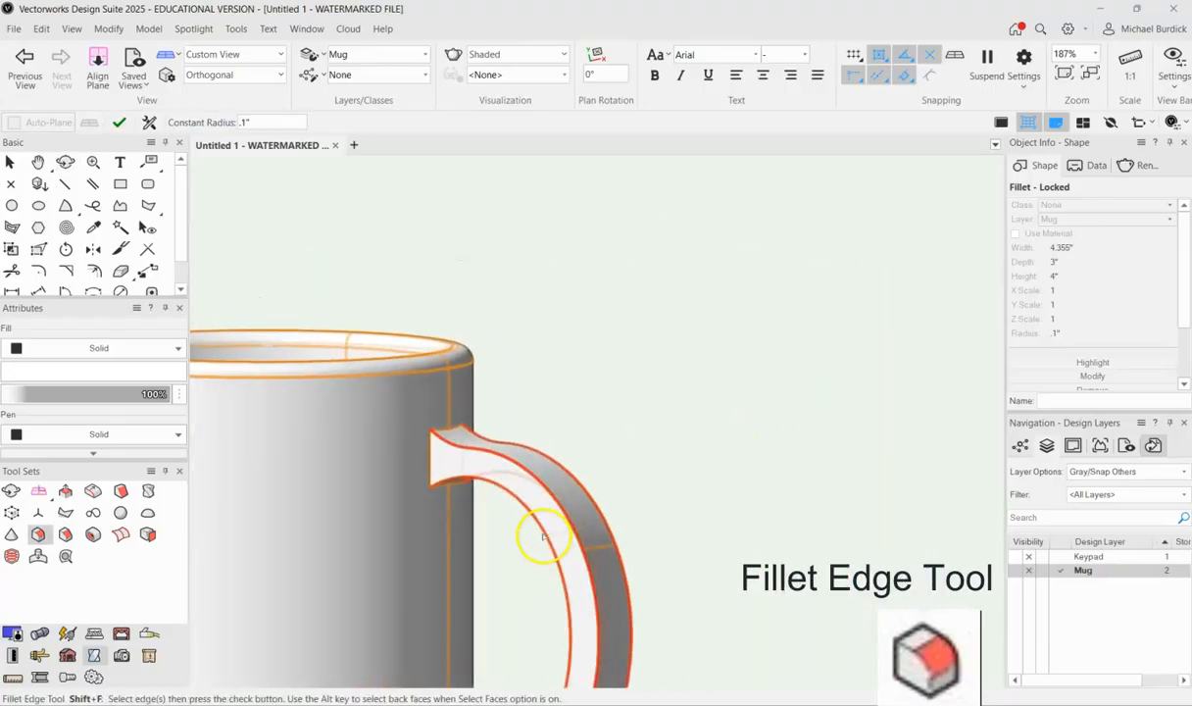
click(118, 124)
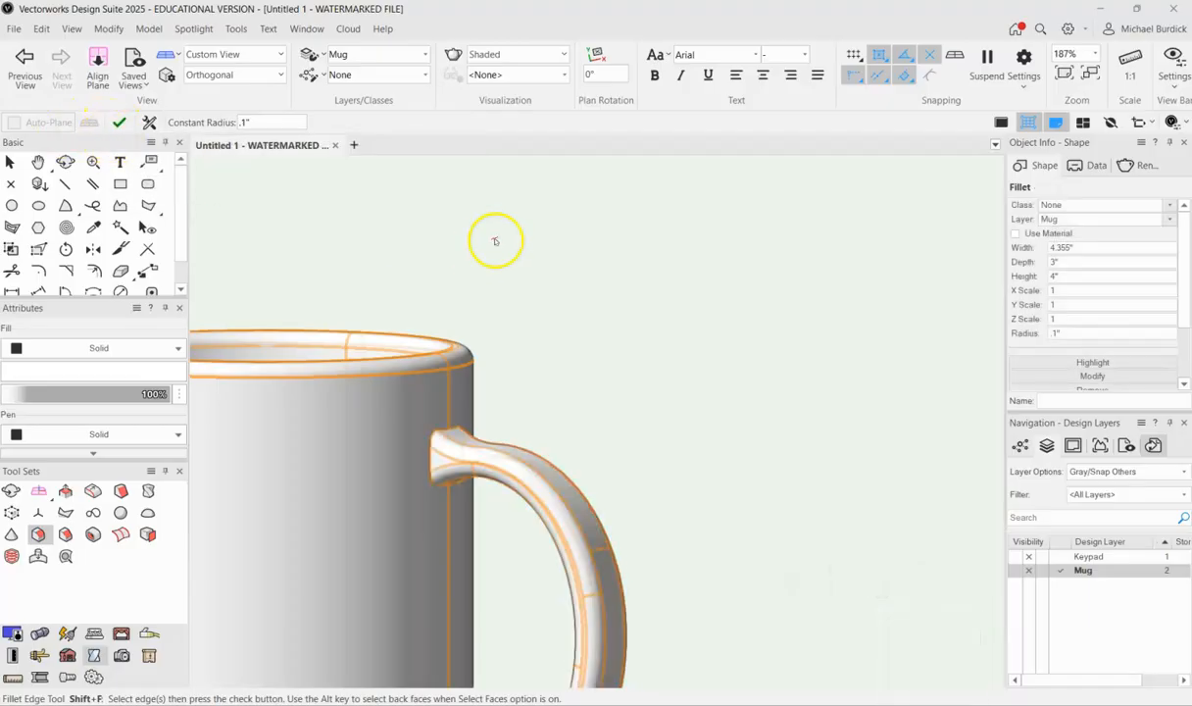
click(8, 162)
click(627, 361)
Step: Fillet the inside edge where the mug's wall meets its floor with a .1" radius
scroll(585, 334, down, 2)
scroll(588, 330, down, 1)
ctrl+middle_drag(719, 326, 335, 402)
ctrl+middle_drag(823, 279, 769, 477)
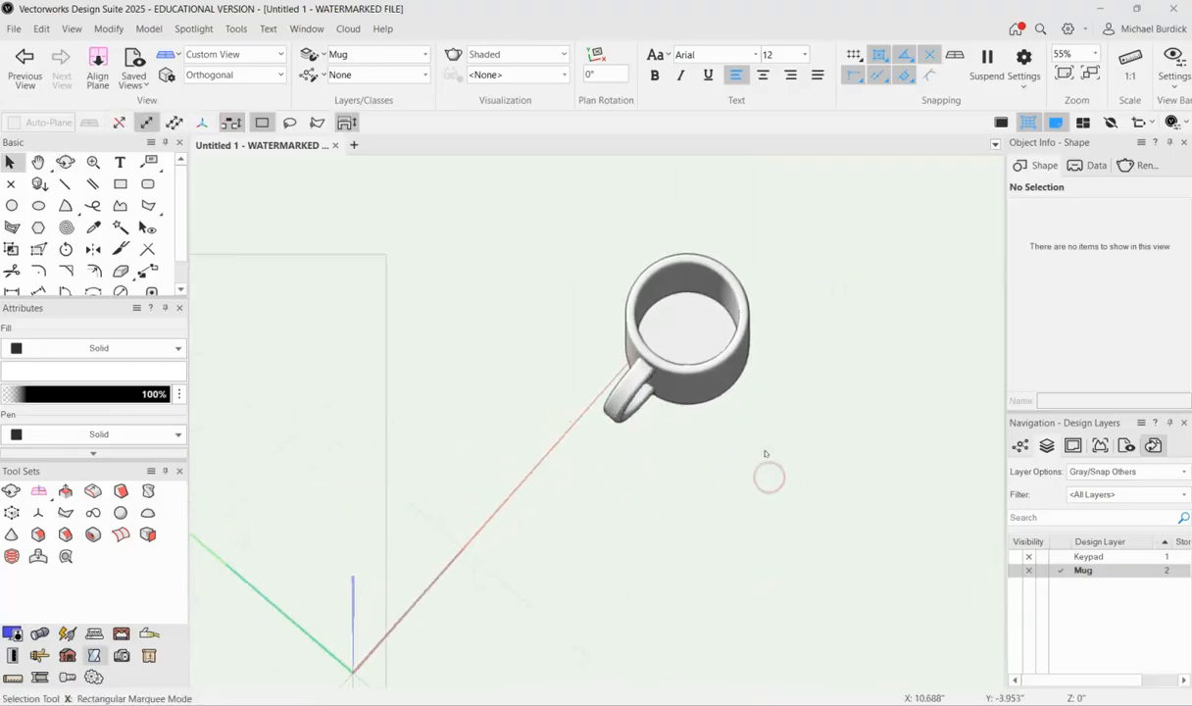
scroll(710, 285, up, 4)
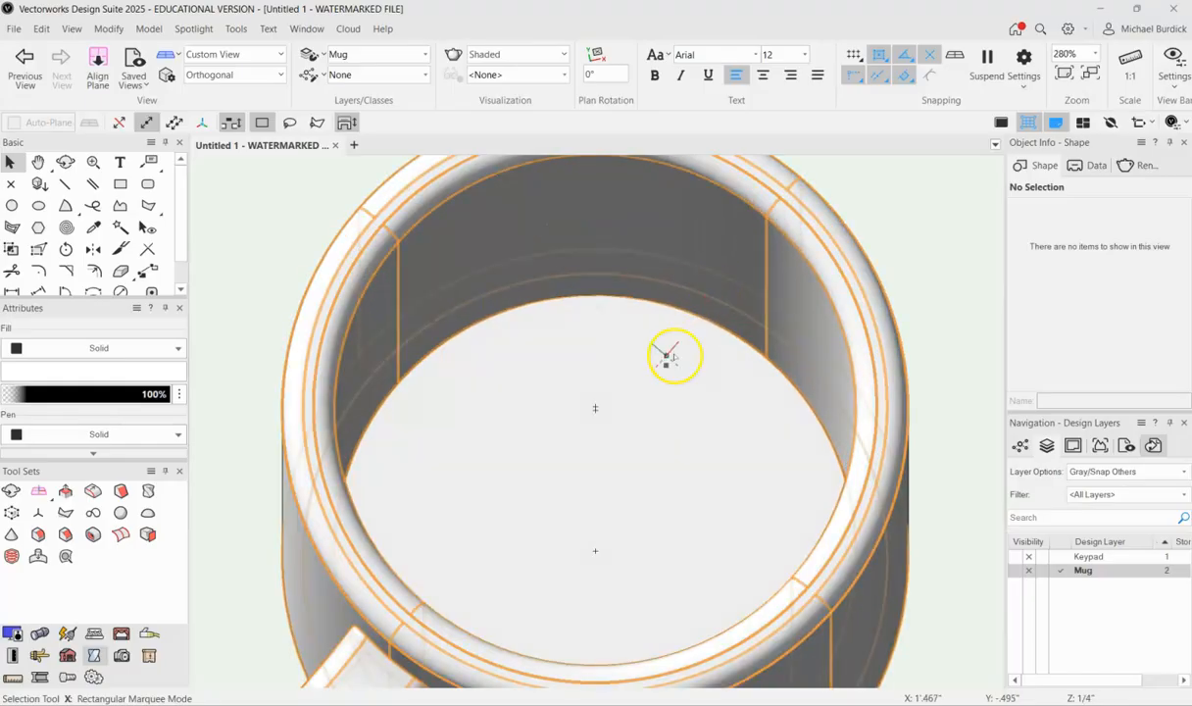
ctrl+middle_drag(643, 405, 575, 433)
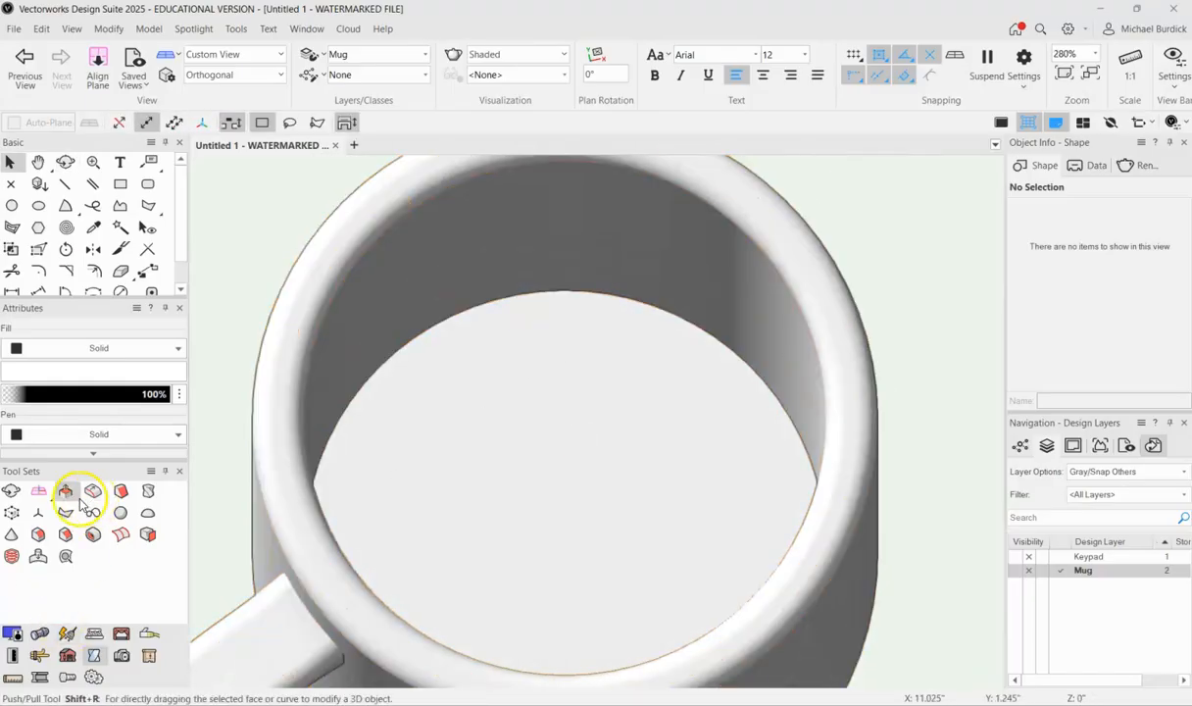
click(39, 534)
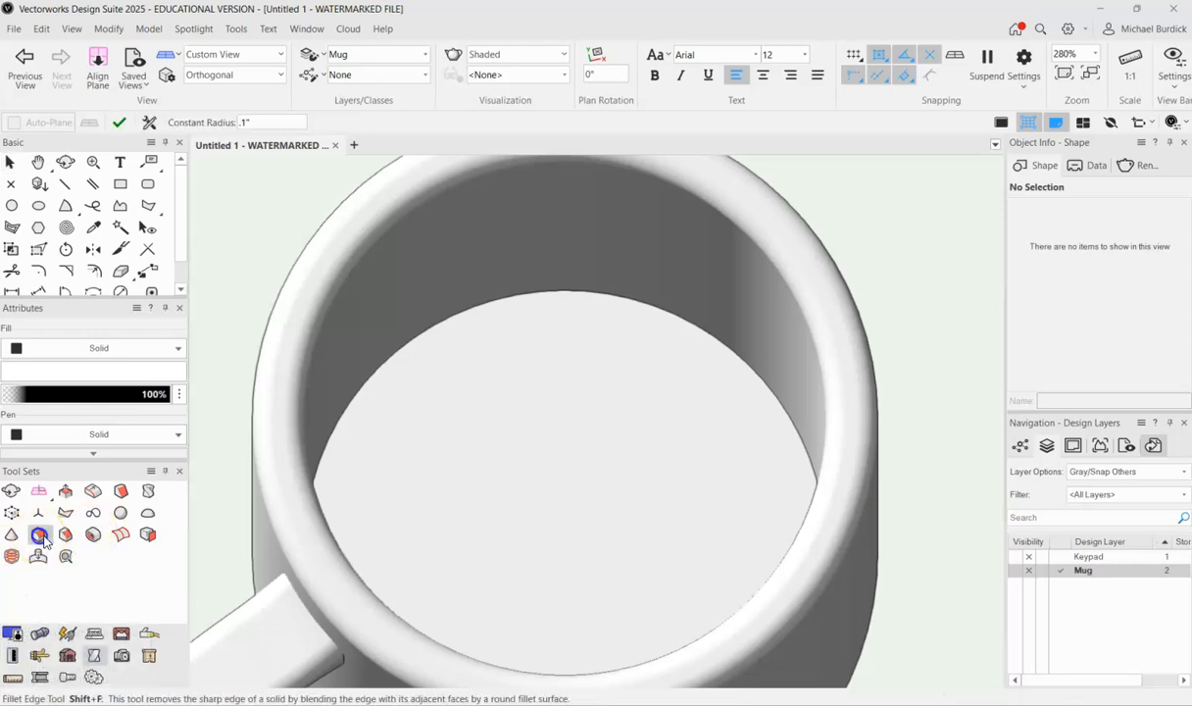
click(542, 328)
click(118, 122)
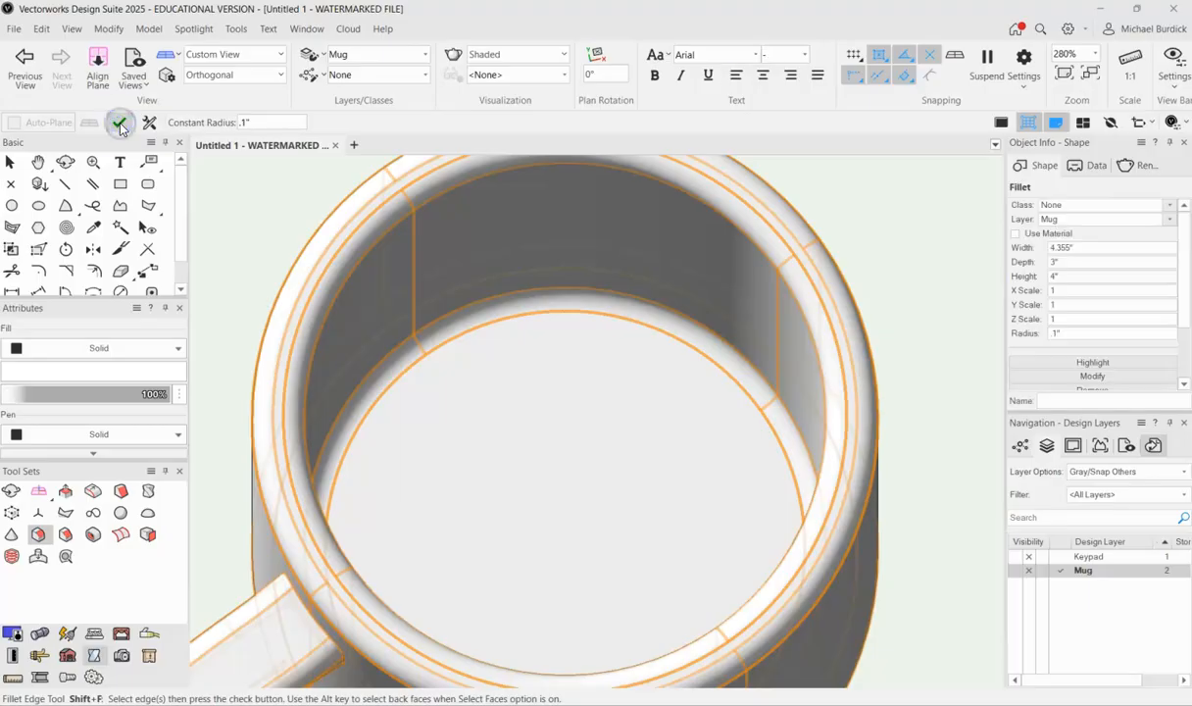
Step: Deselect the mug and look over the finished model from several angles in 3D
click(9, 163)
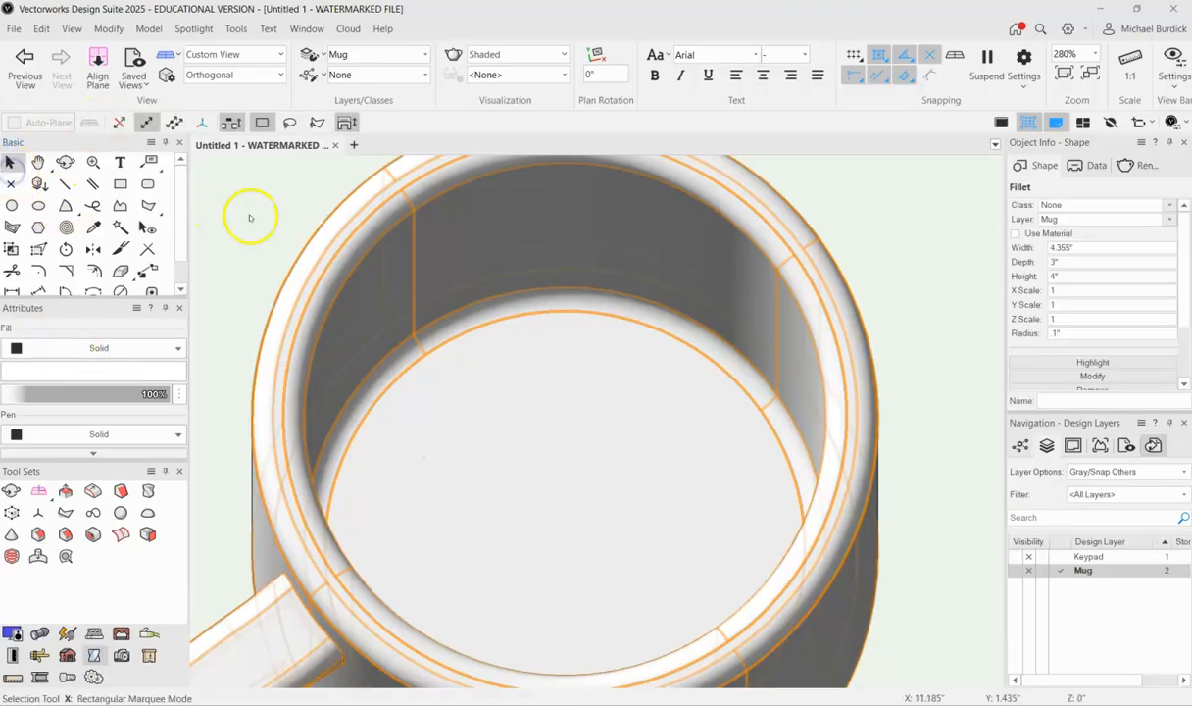
click(250, 217)
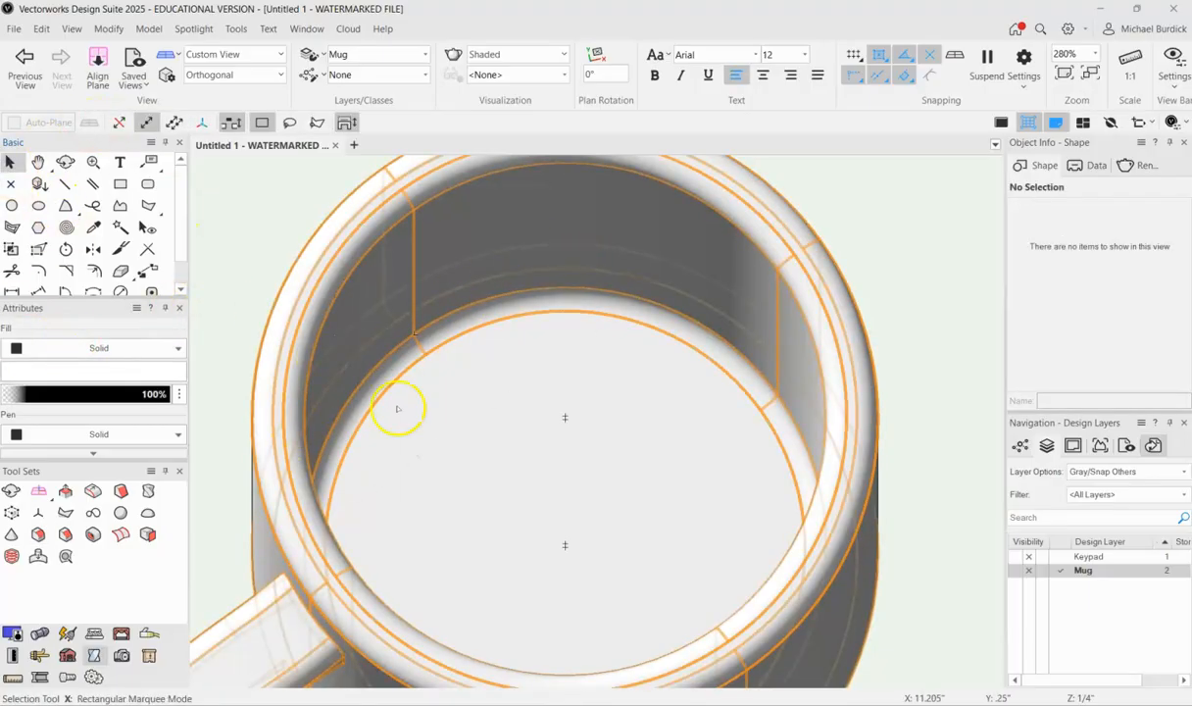
scroll(554, 345, down, 2)
middle_click(840, 350)
ctrl+middle_drag(871, 468, 723, 256)
scroll(753, 469, down, 3)
ctrl+middle_drag(842, 412, 812, 413)
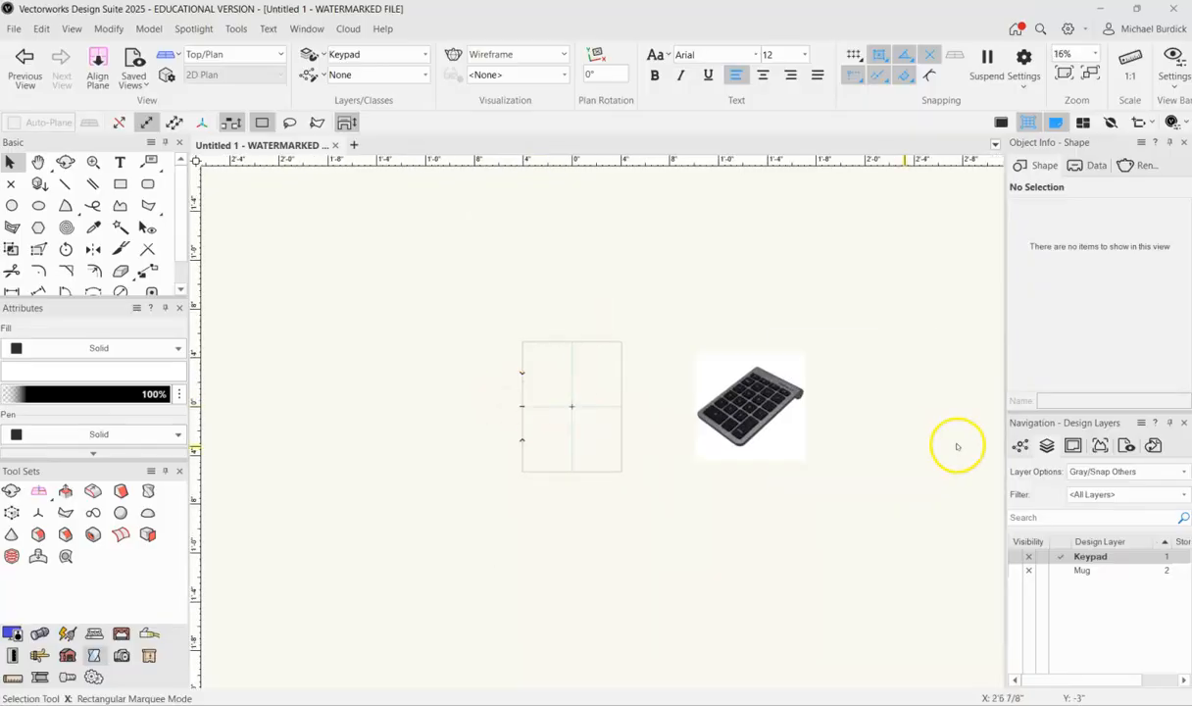
Step: Examine the keypad reference image on the Keypad layer in Top/Plan view, both close up and whole
click(787, 425)
scroll(787, 426, up, 5)
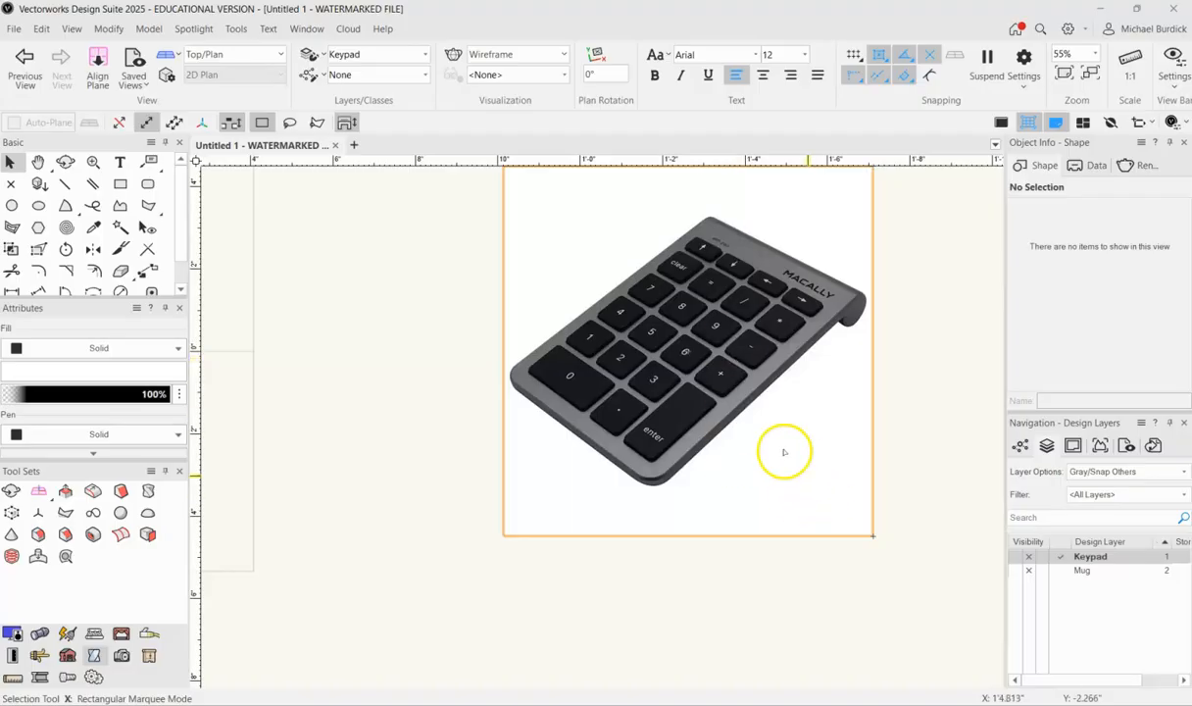
scroll(902, 381, down, 2)
scroll(753, 346, up, 4)
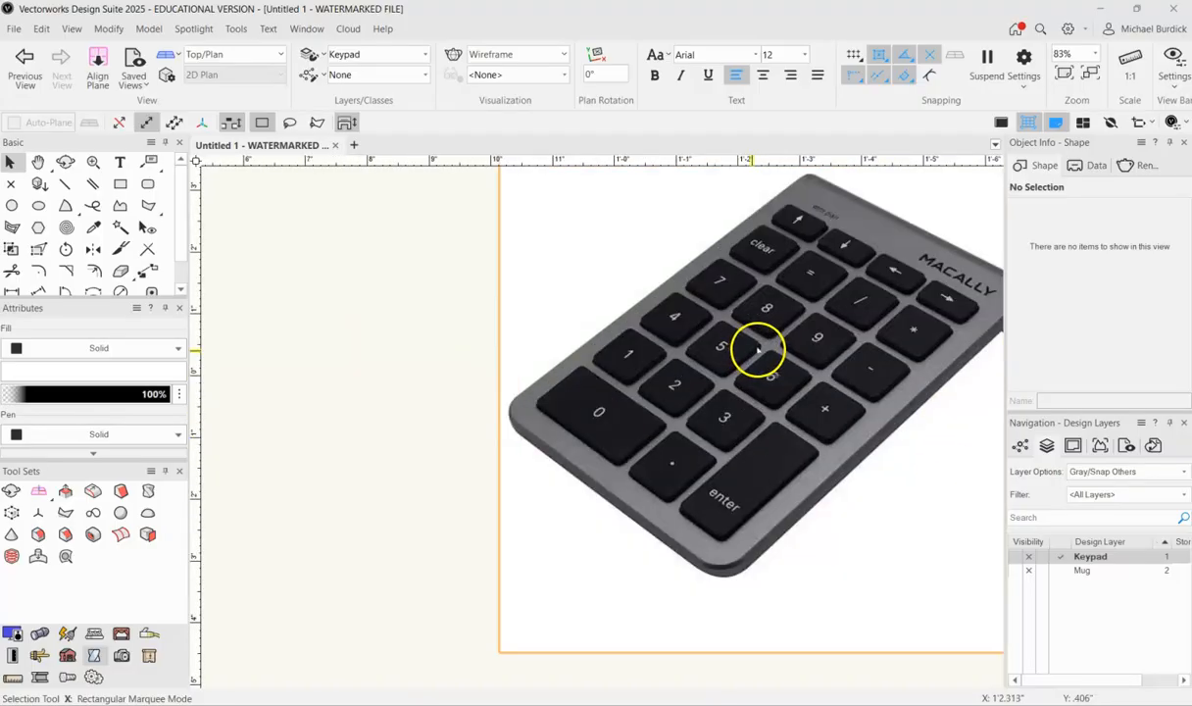
scroll(764, 328, down, 3)
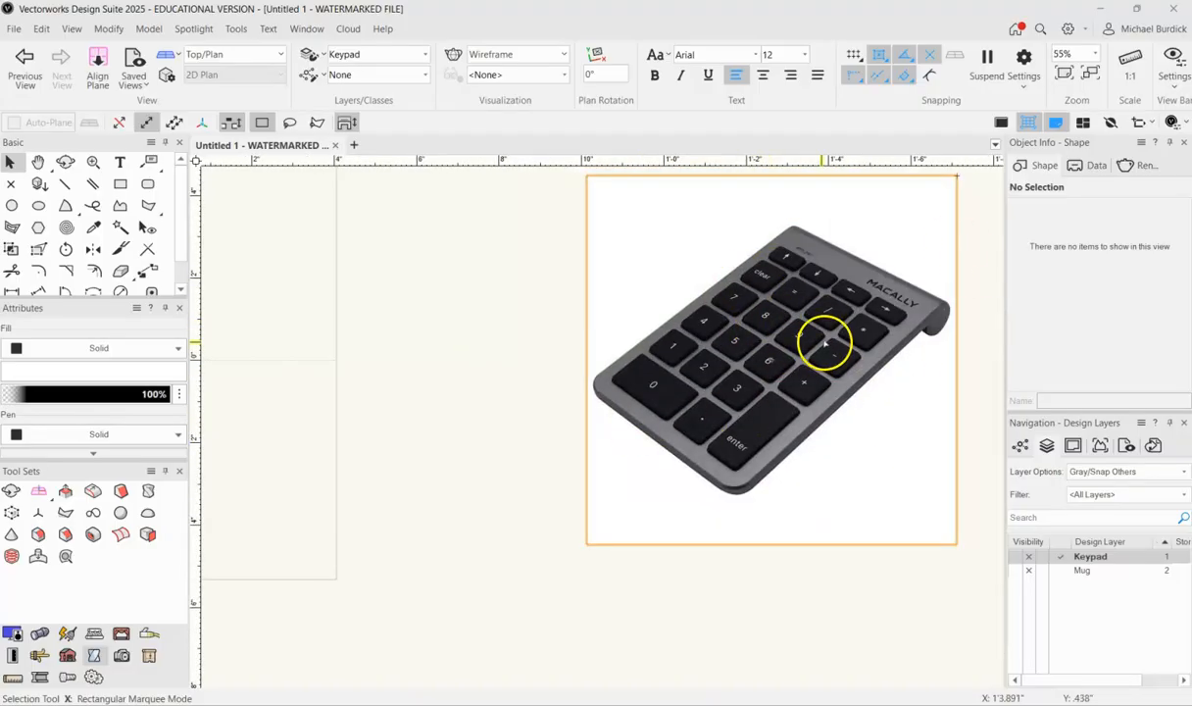
scroll(825, 341, down, 3)
Step: Draw a rectangle 5" wide and 6" high inside the page area beside the keypad reference image
key(4)
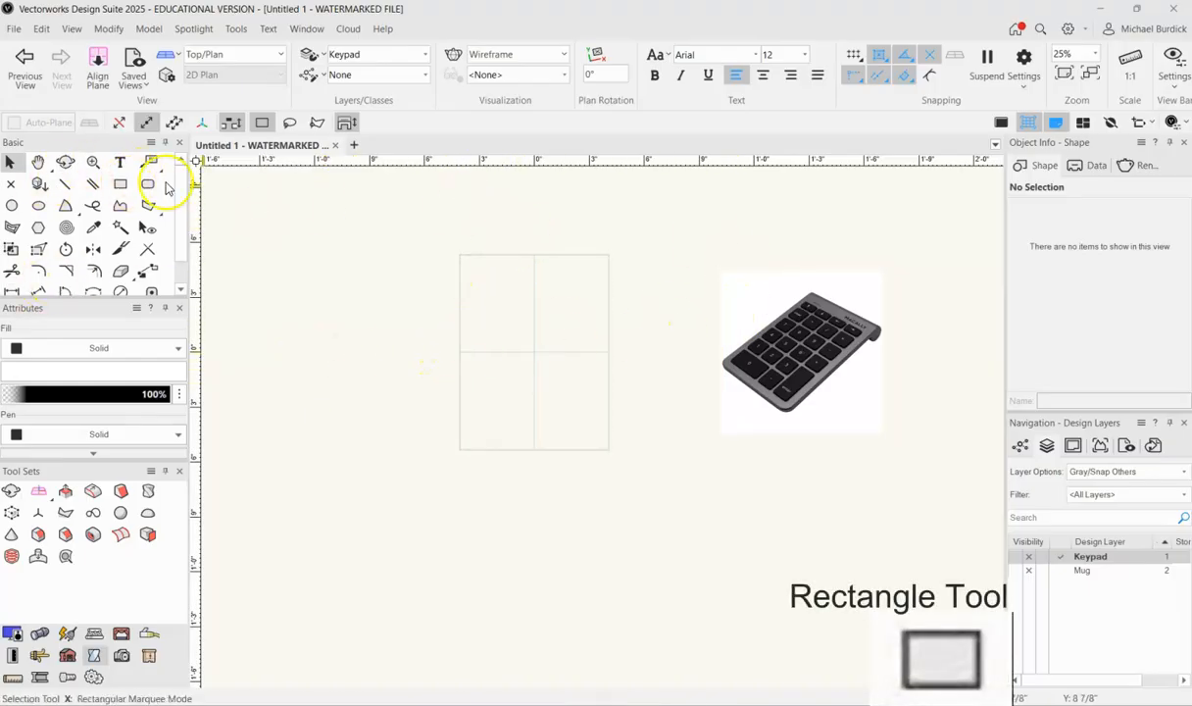
click(120, 188)
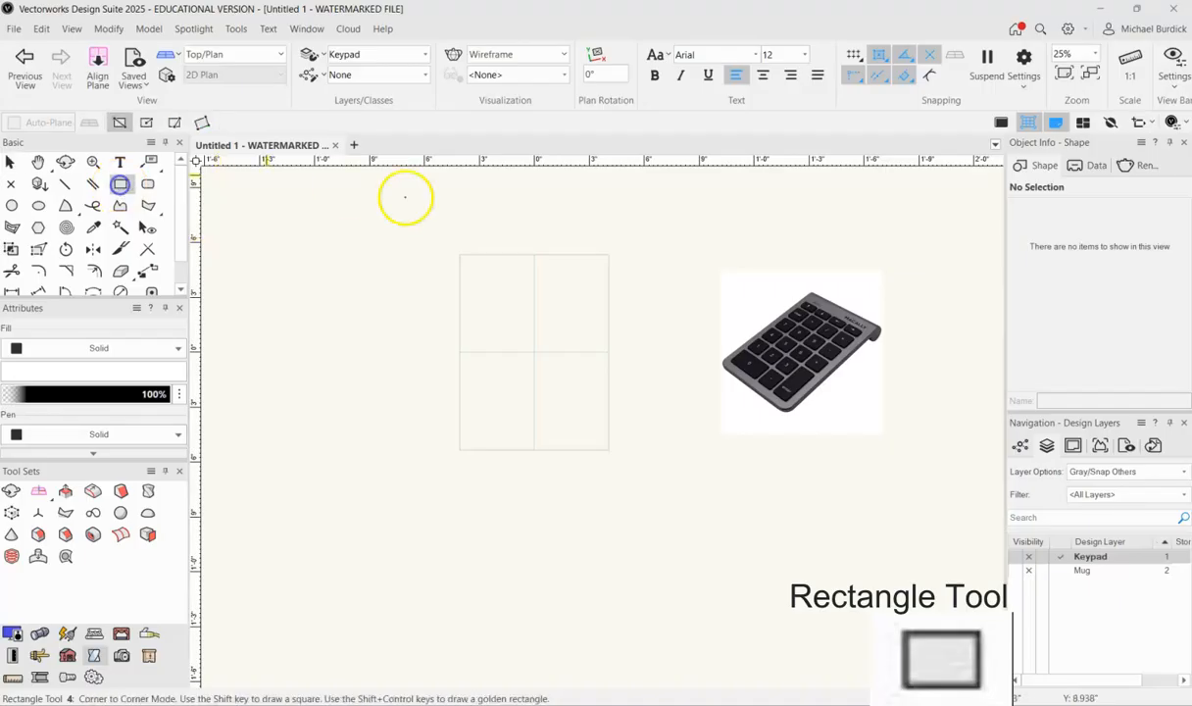
click(482, 402)
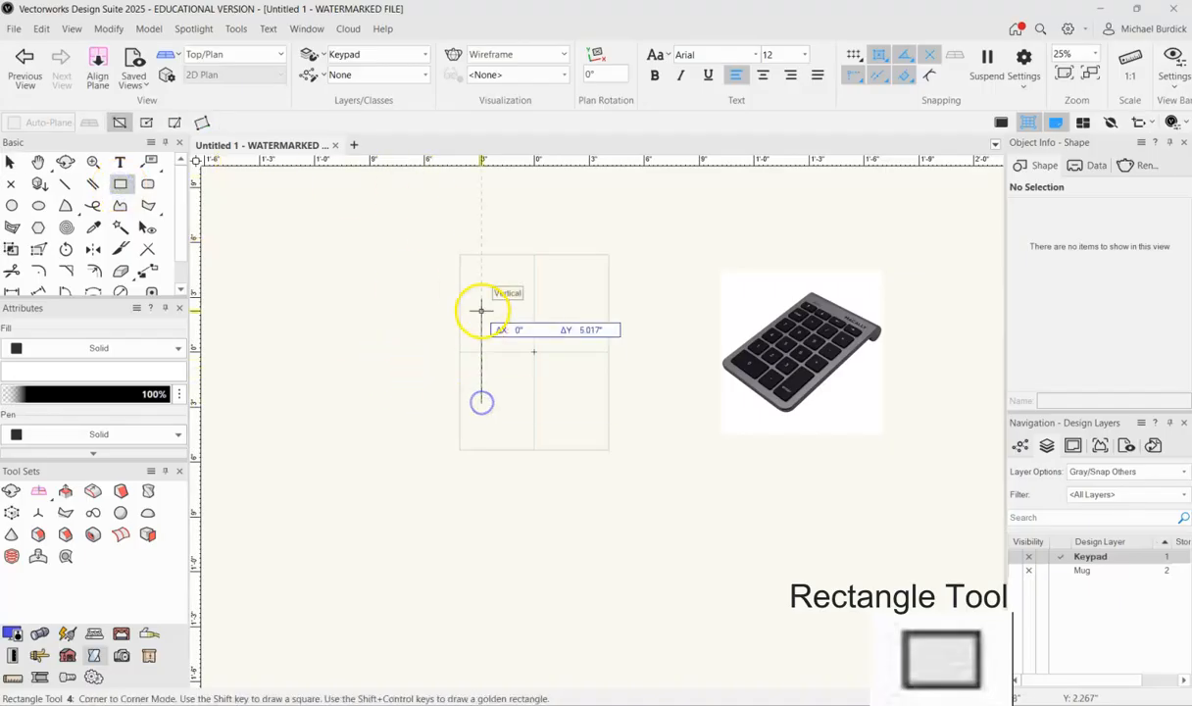
key(Tab)
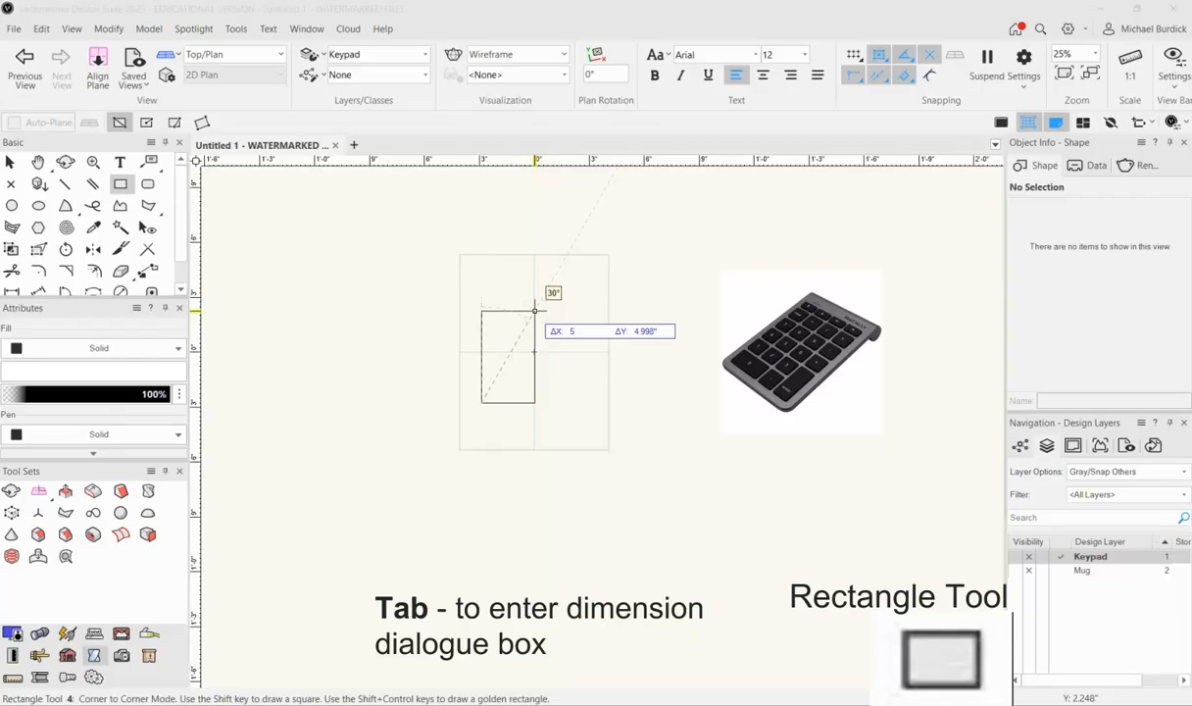
key(Return)
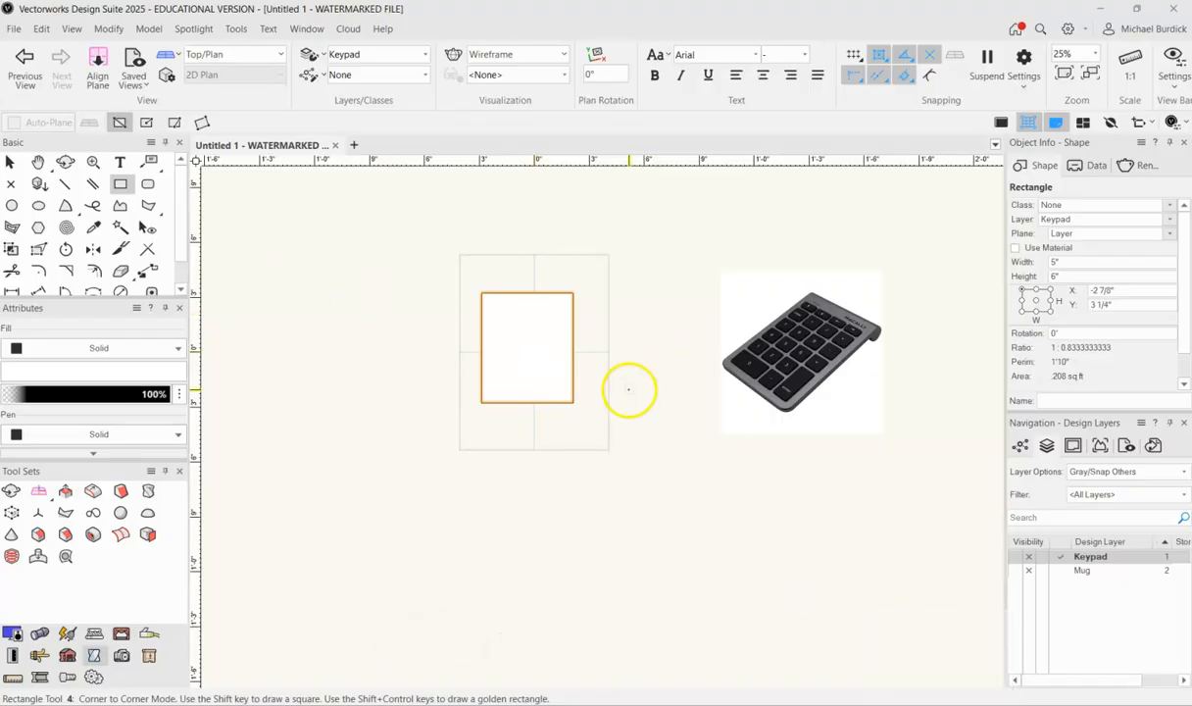
Step: Extrude the rectangle 1" and look over the resulting solid in 3D
key(ctrl+e)
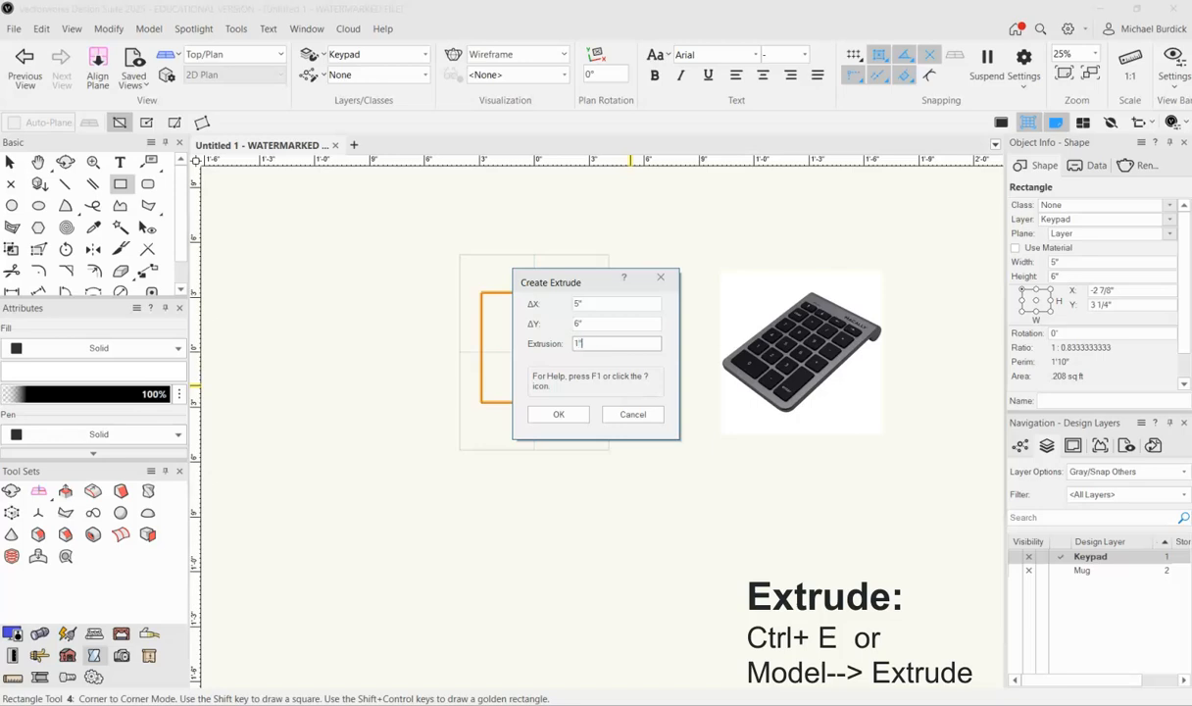
key(Return)
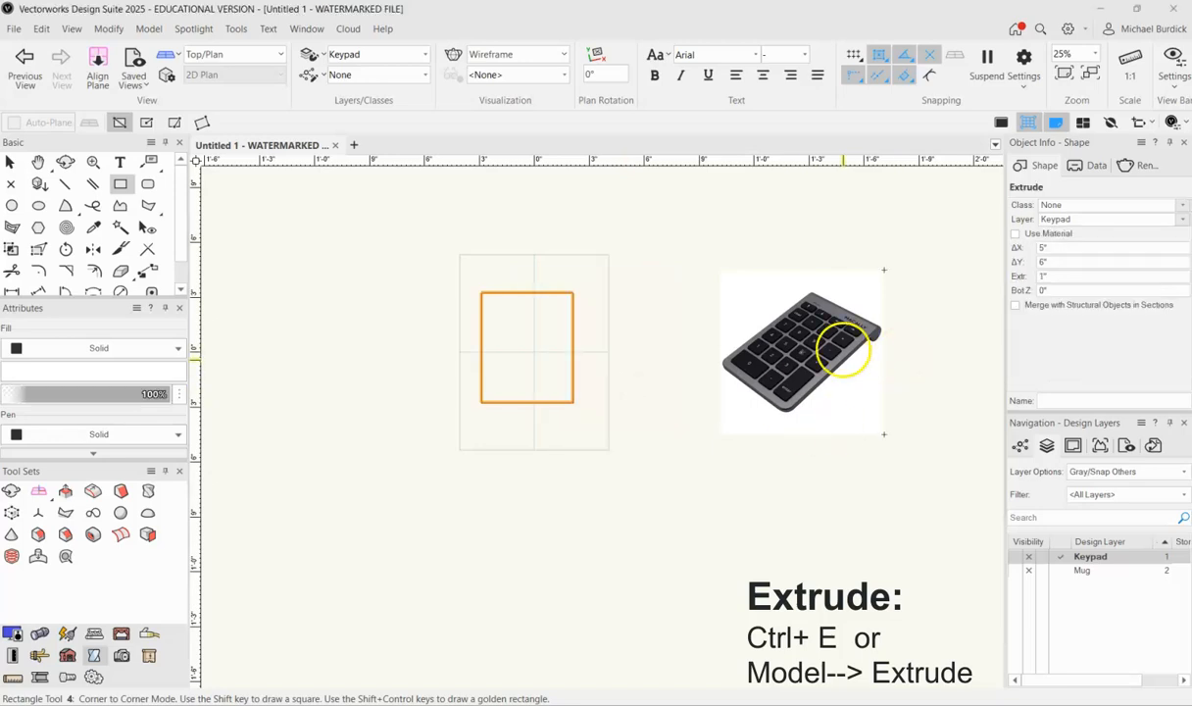
mouse_move(641, 368)
shift+middle_down()
mouse_move(466, 275)
mouse_move(384, 202)
shift+middle_up()
shift+middle_drag(596, 376, 523, 299)
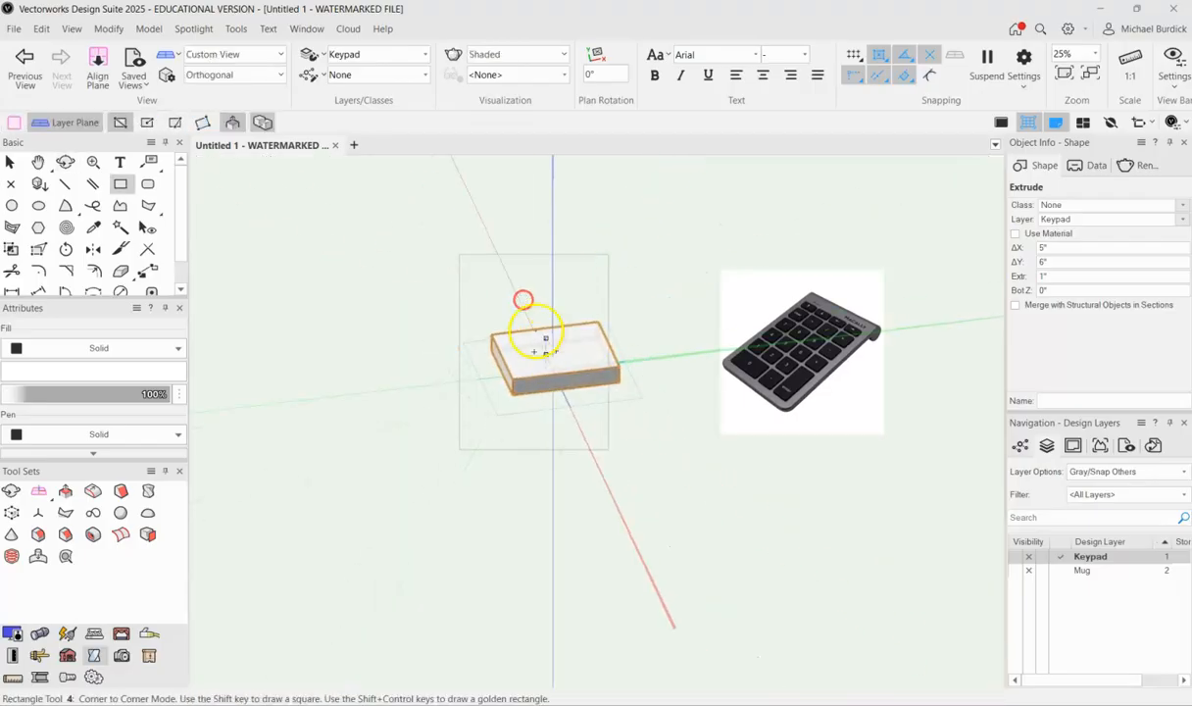
key(x)
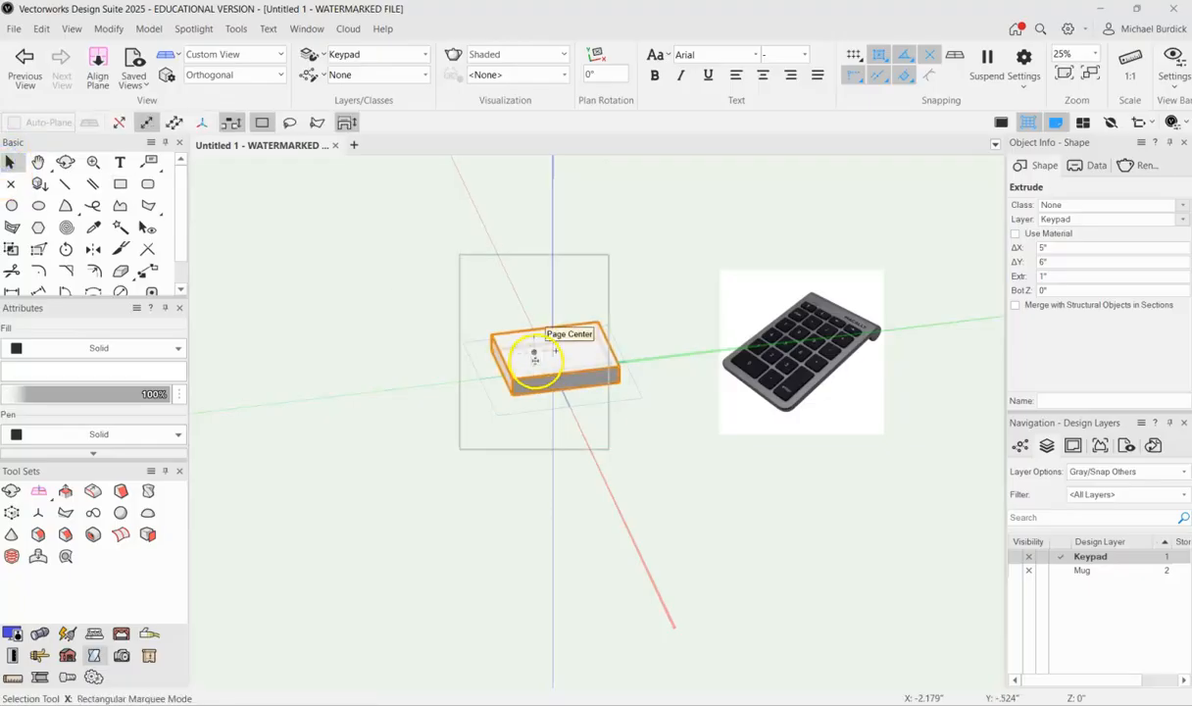
scroll(534, 358, up, 3)
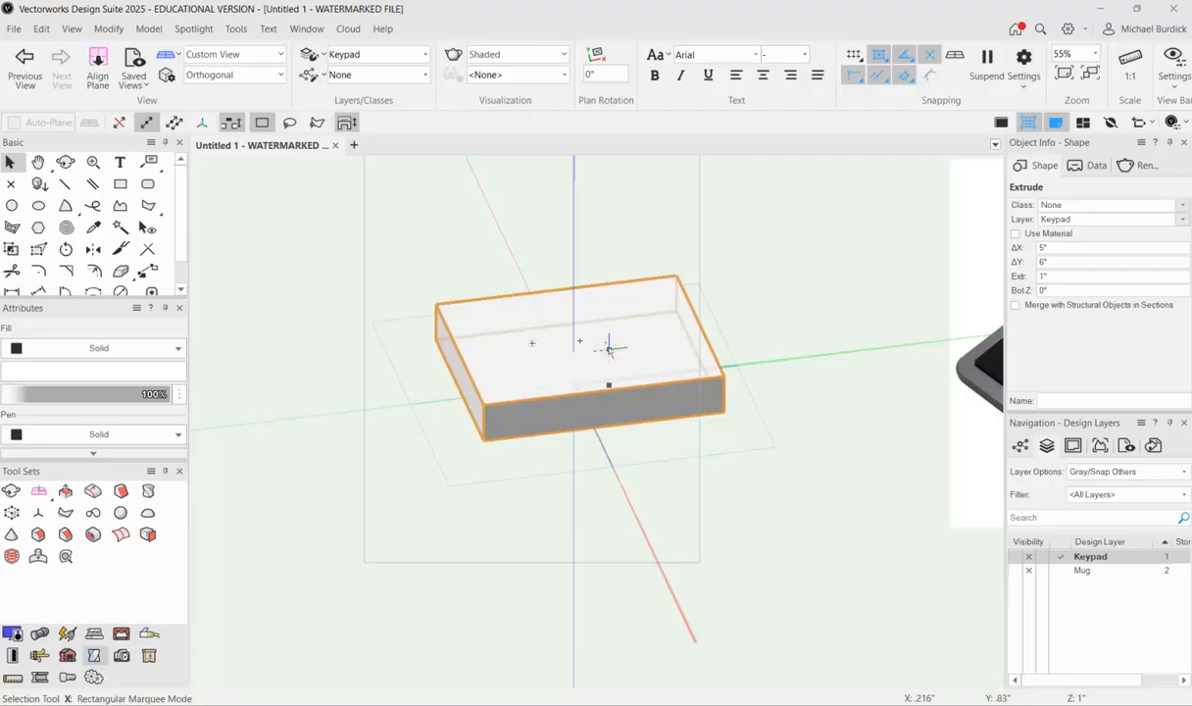
click(618, 319)
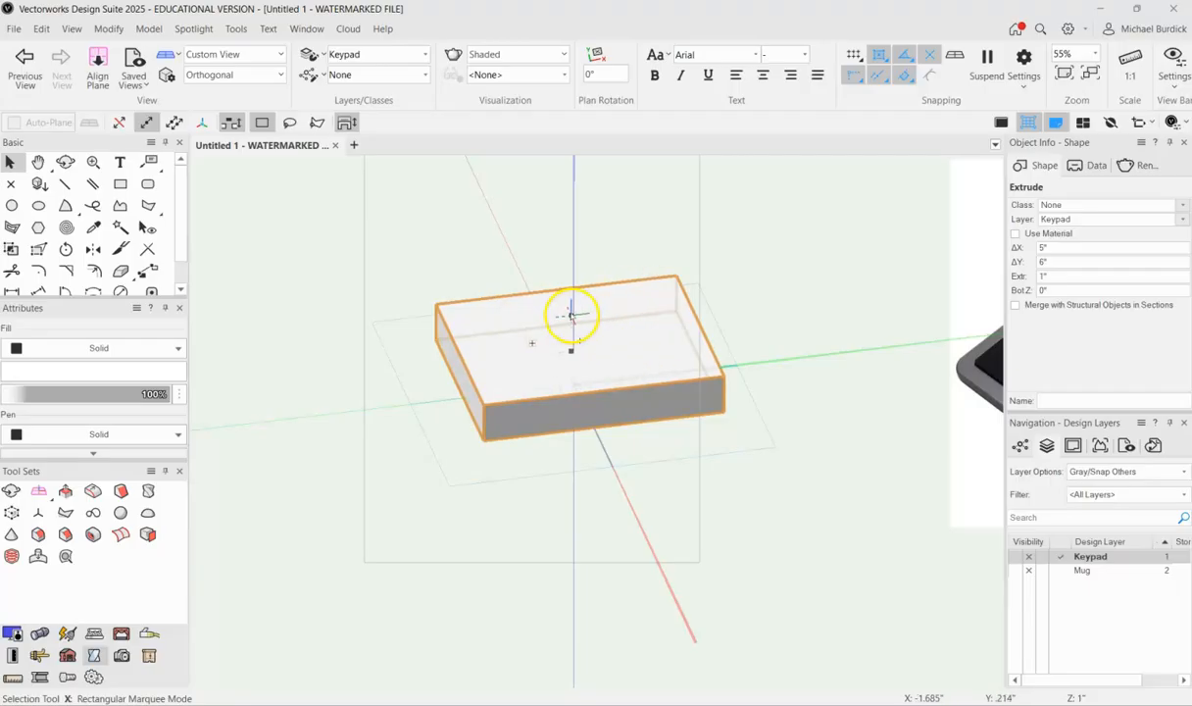
shift+middle_drag(426, 349, 516, 332)
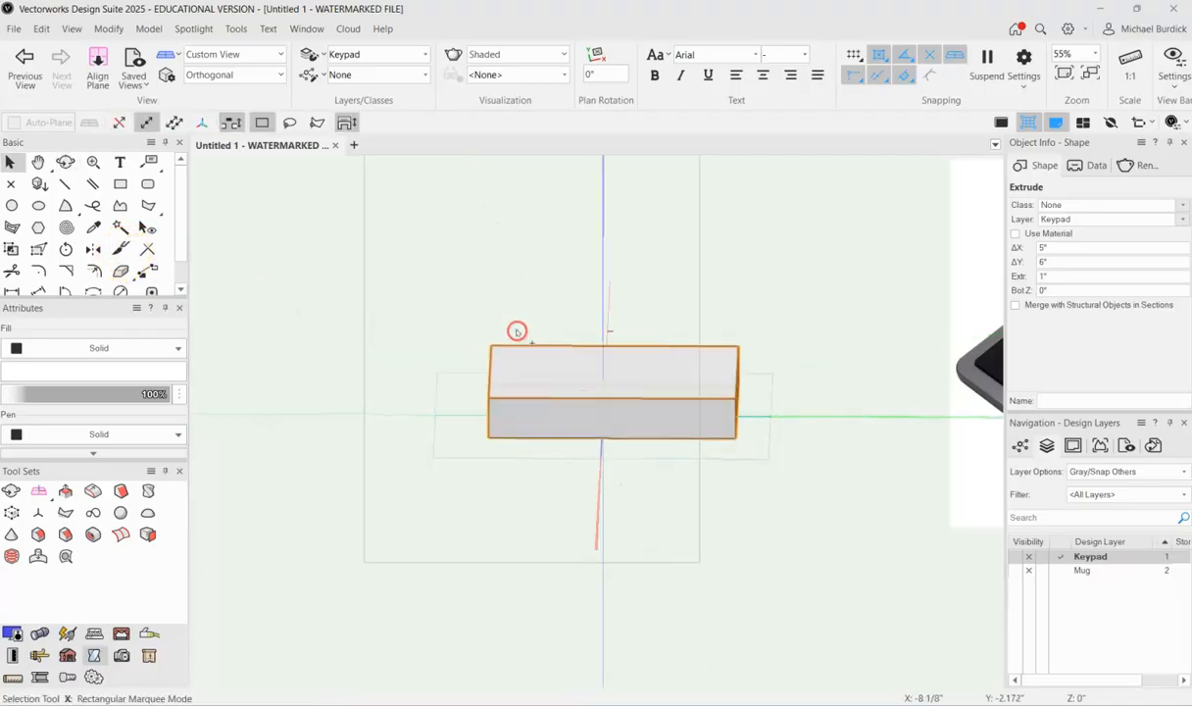
Step: Try to tilt the extrude upward by about 10.67° around its lower-left corner in Front view
key(KP_2)
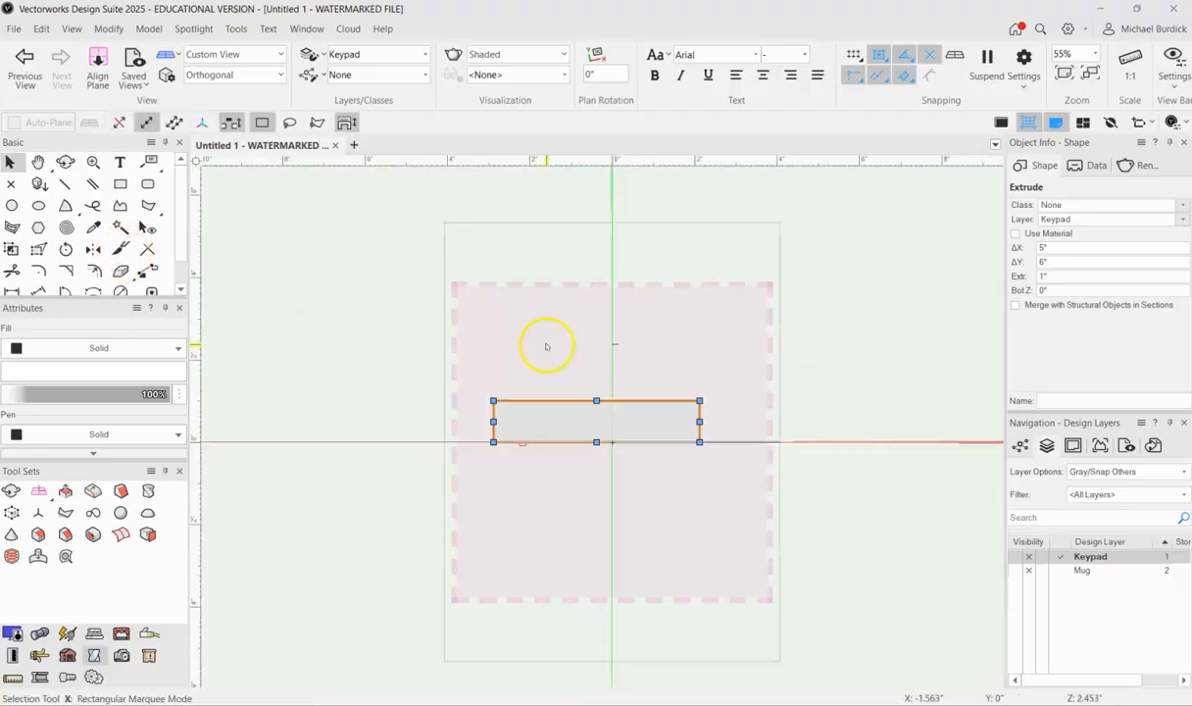
click(65, 249)
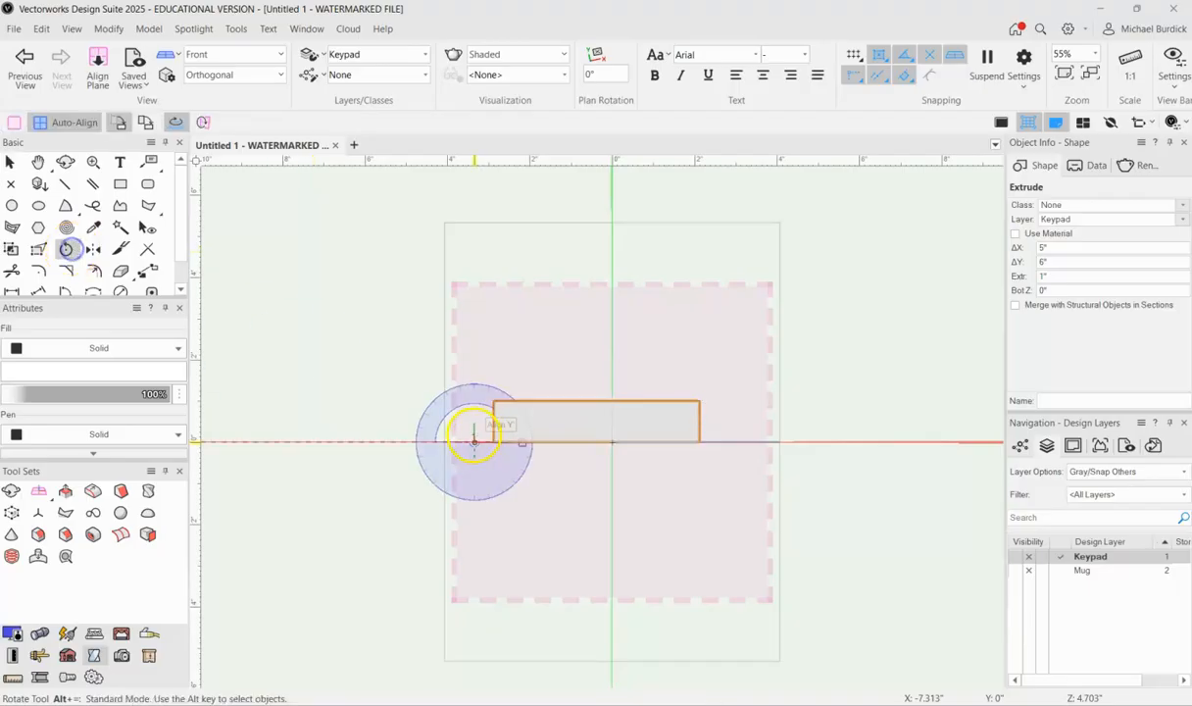
click(494, 441)
click(666, 443)
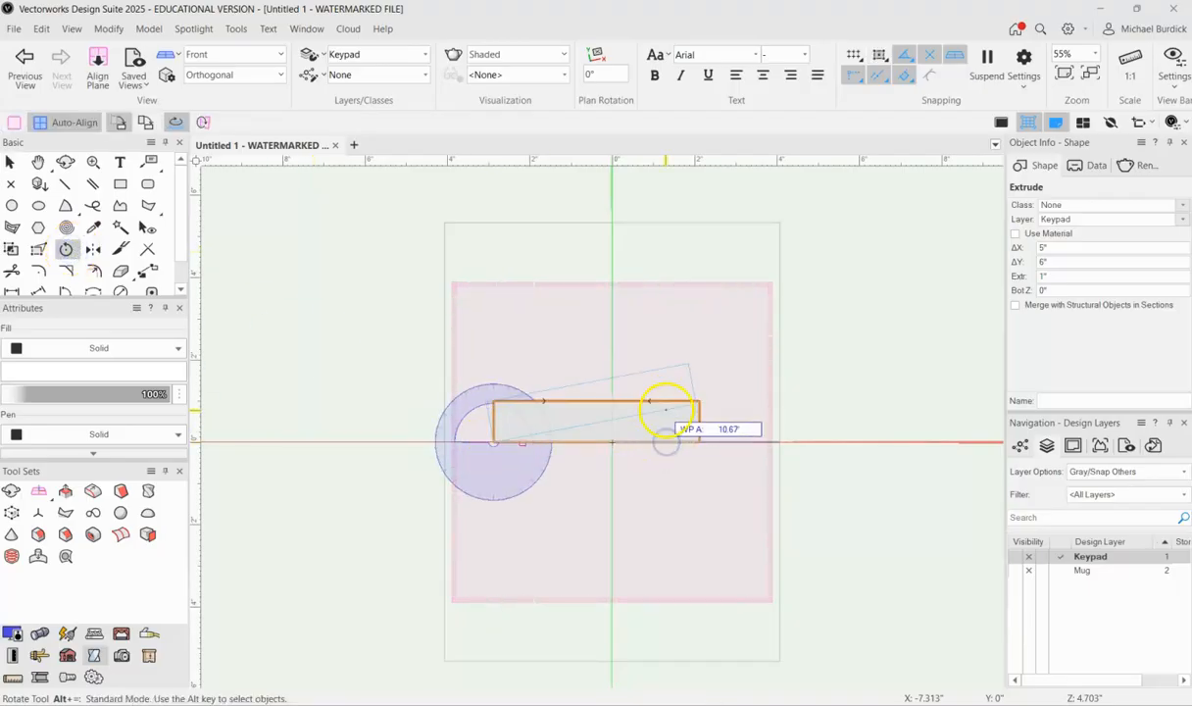
click(667, 408)
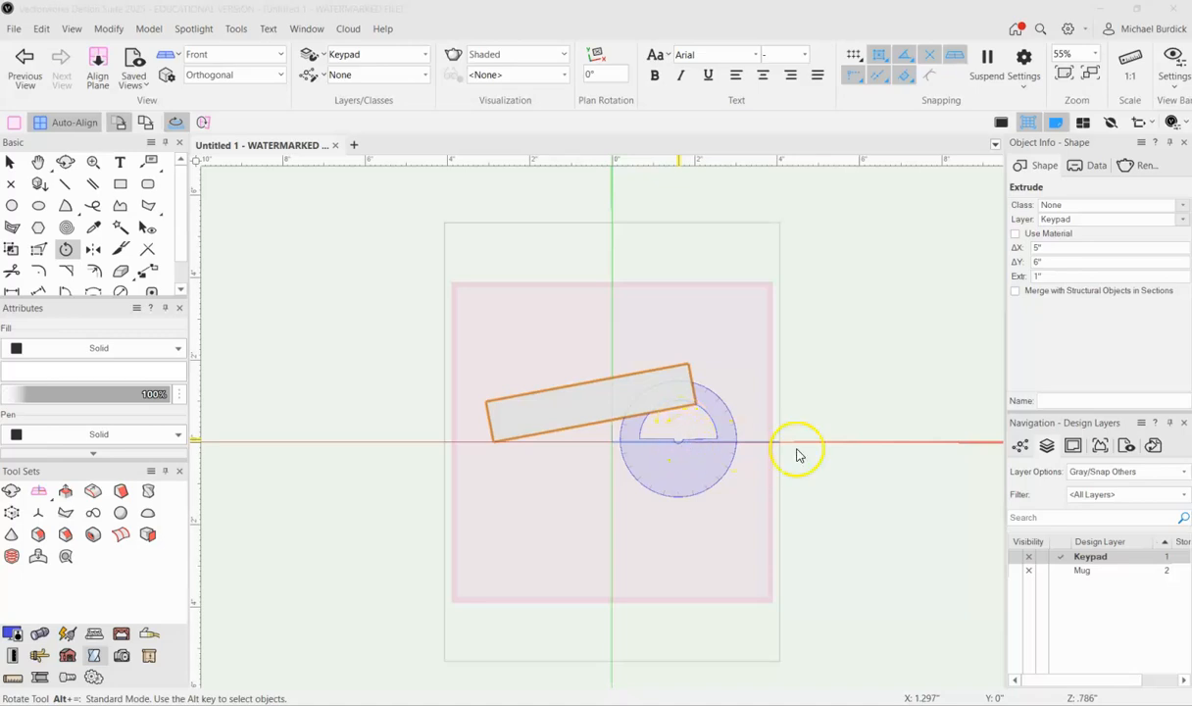
click(9, 162)
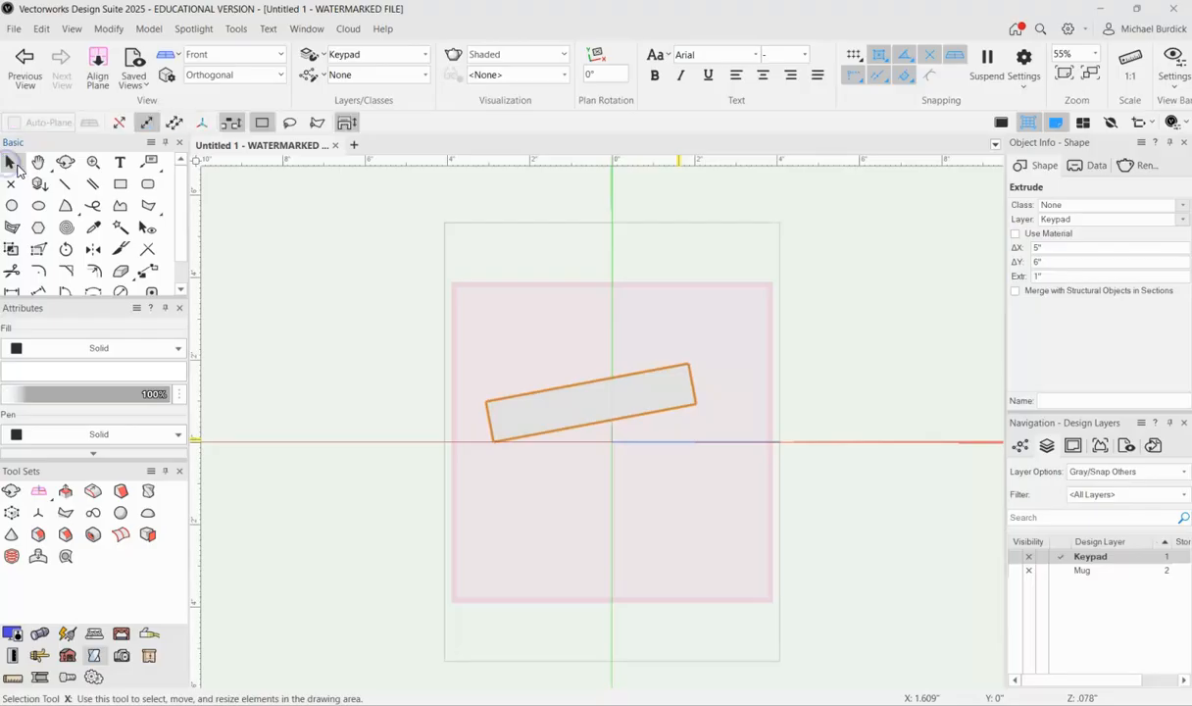
Step: Undo the extrude's rotation and return to an angled 3D view of it
key(ctrl+z)
shift+middle_drag(537, 340, 771, 393)
shift+middle_drag(692, 439, 501, 439)
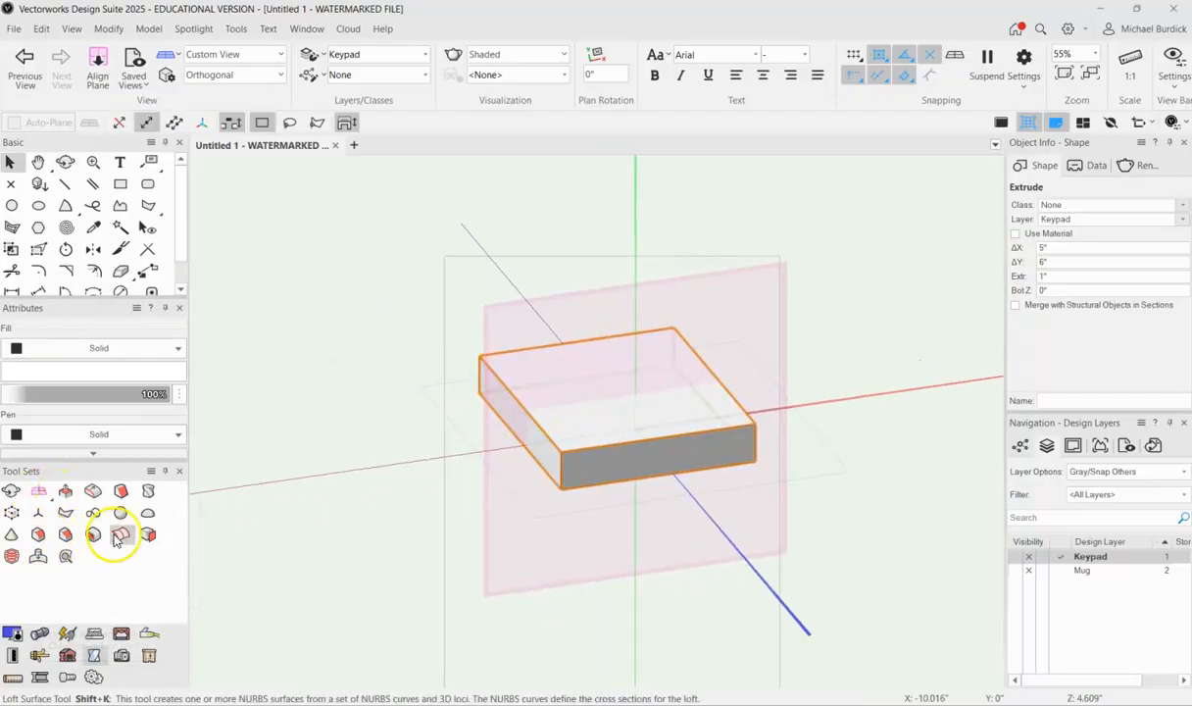
Step: Taper the extrude's top face so it slopes down toward one short end, using an end face as the reference plane
click(121, 492)
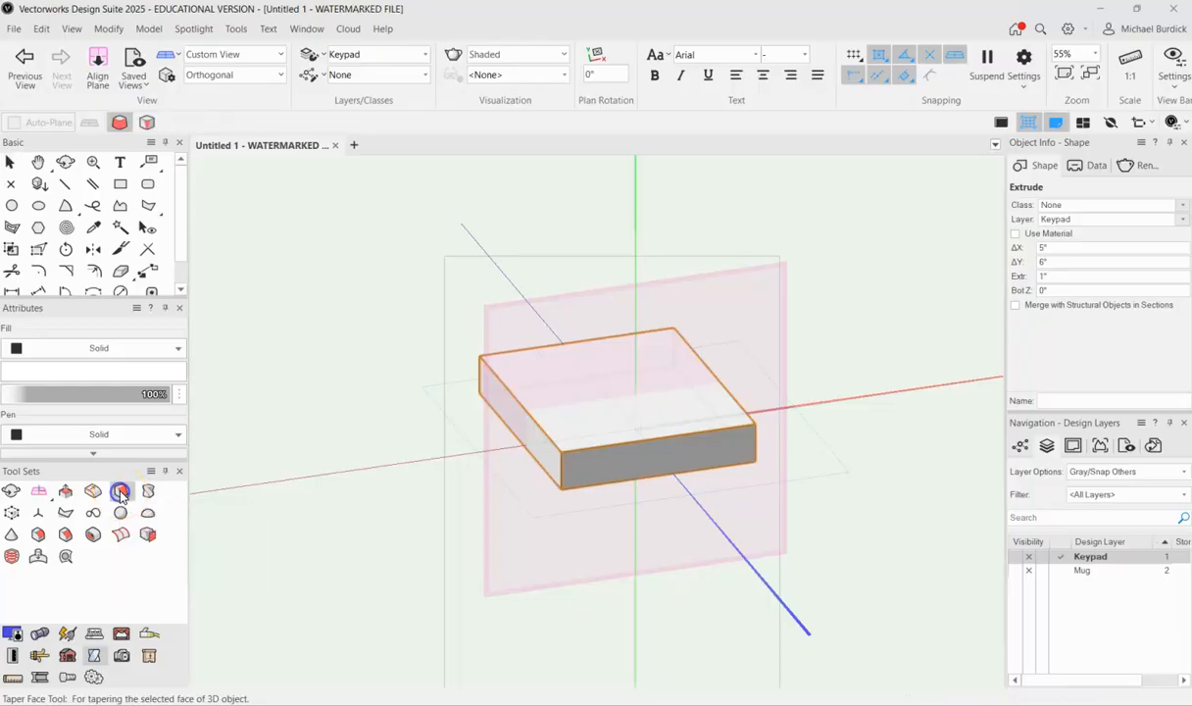
ctrl+middle_drag(734, 433, 301, 426)
ctrl+middle_drag(578, 498, 625, 509)
click(609, 514)
click(692, 468)
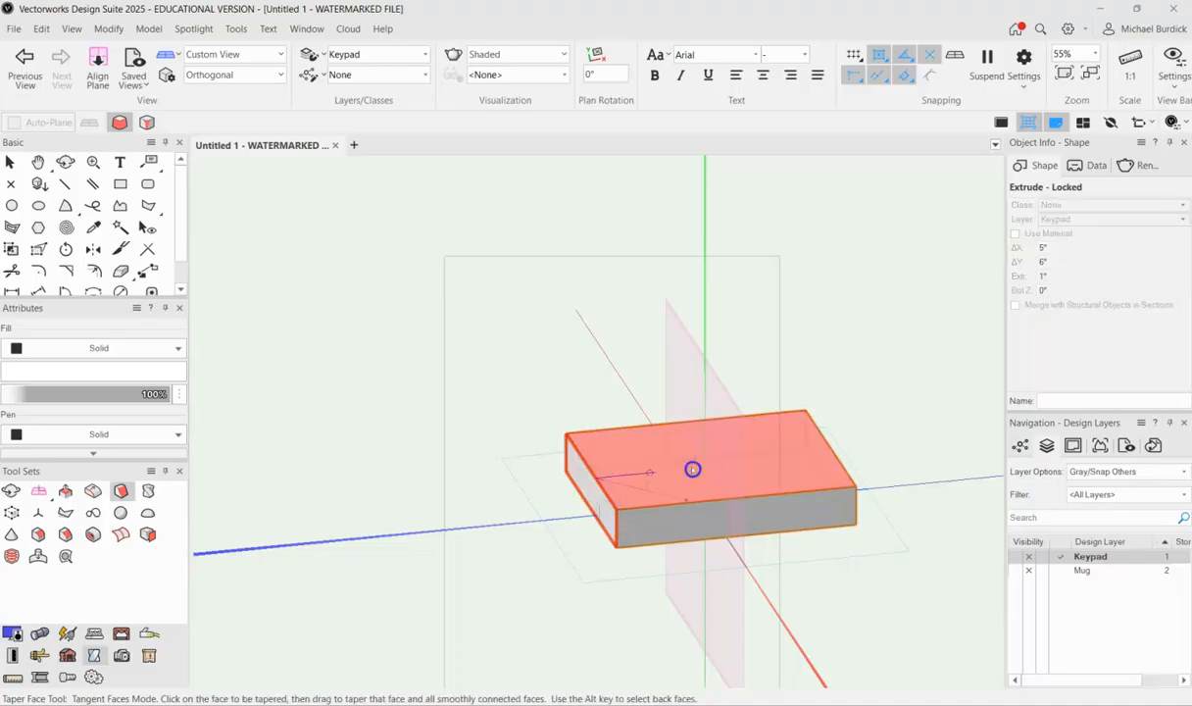
scroll(846, 500, up, 5)
click(855, 505)
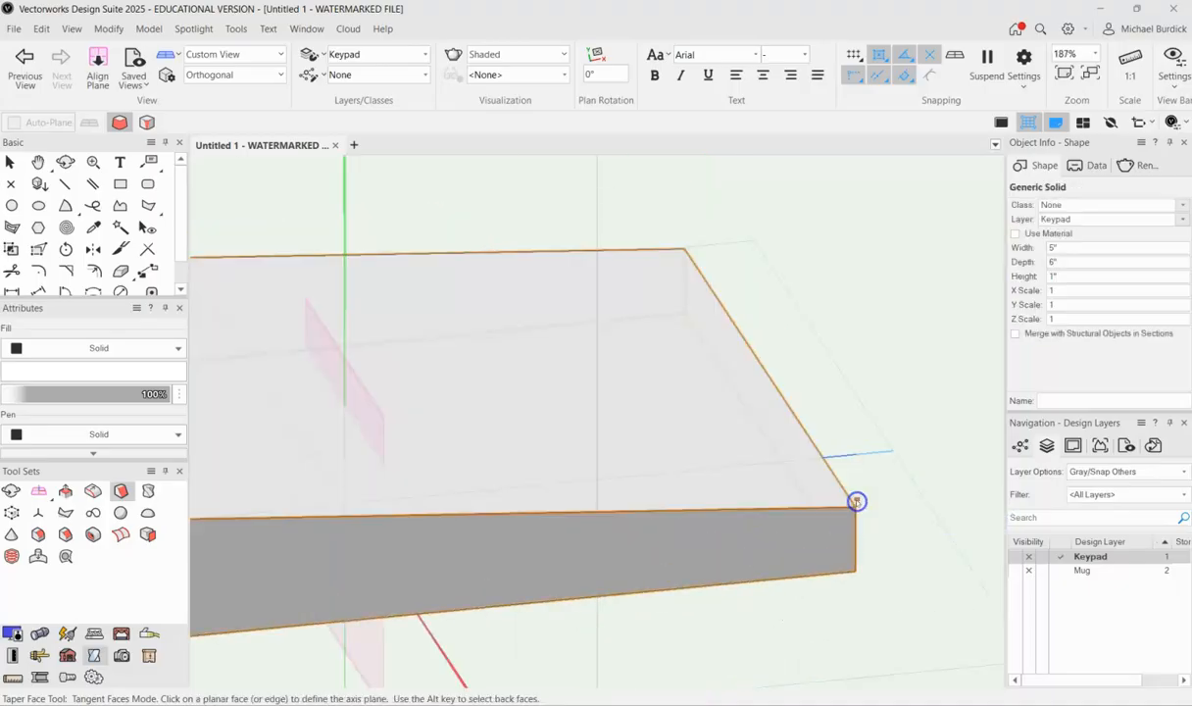
scroll(916, 470, down, 5)
ctrl+middle_drag(897, 513, 719, 426)
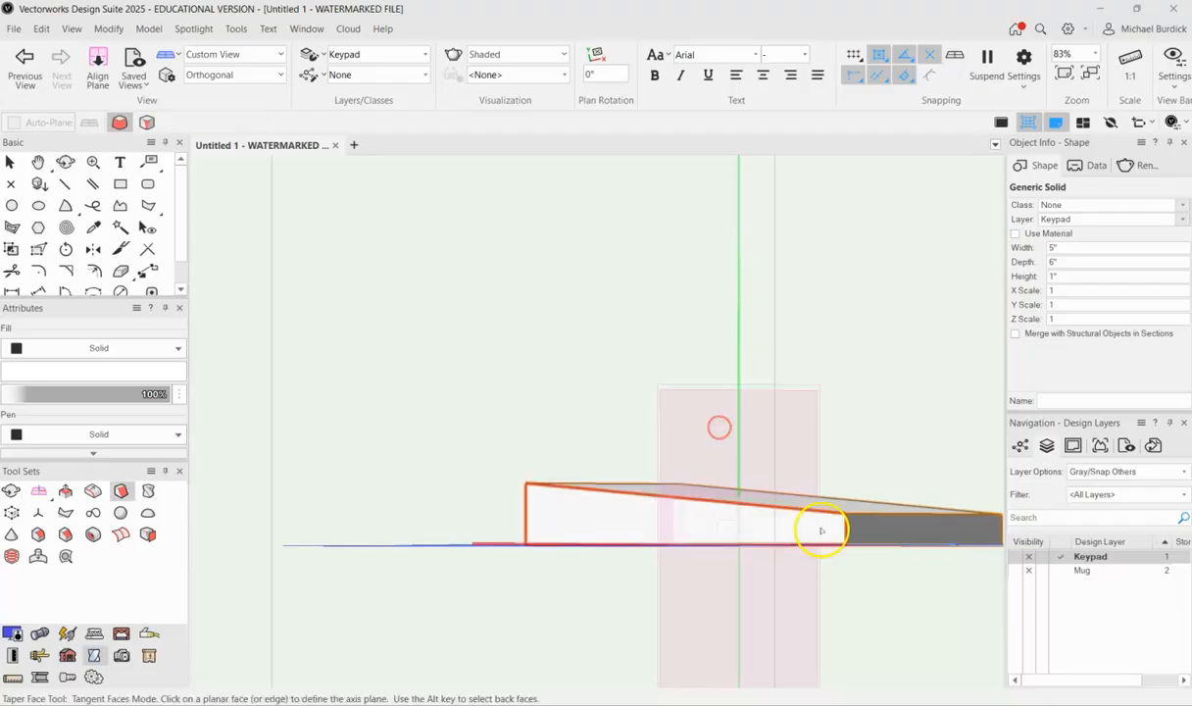
Step: Taper the solid's underside by about 5.5° so it slants in line with the top face, and deselect the solid
click(859, 526)
ctrl+middle_drag(819, 587, 978, 559)
click(599, 552)
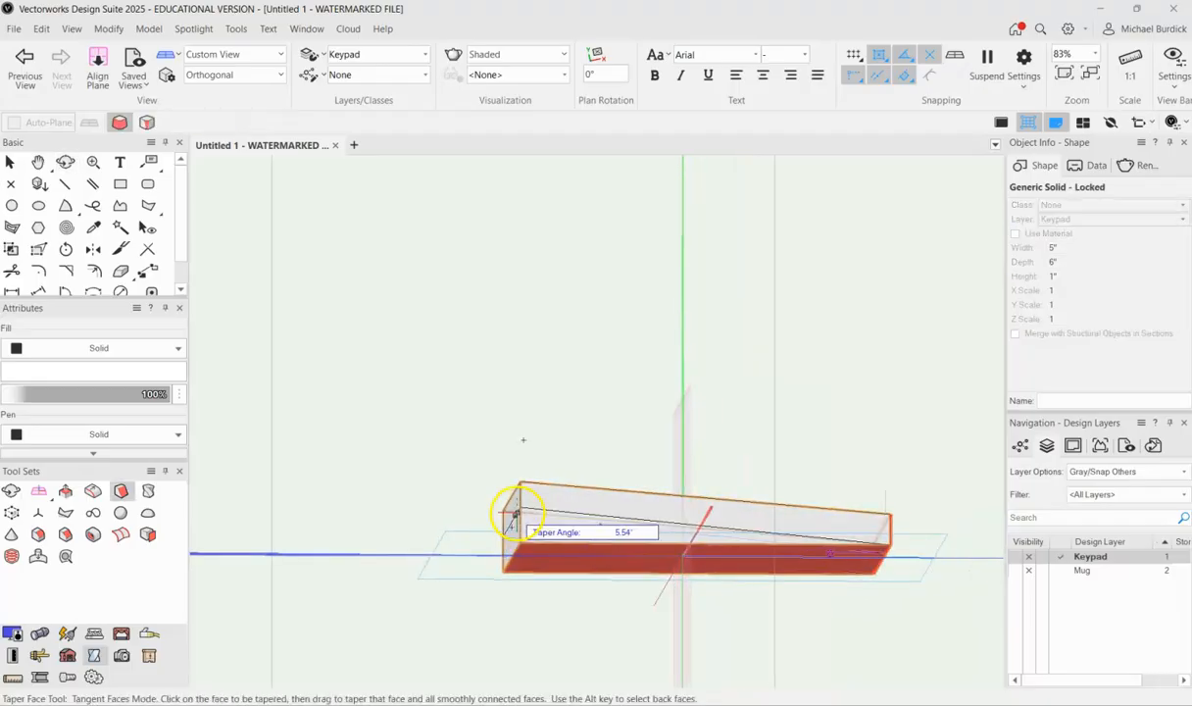
click(524, 539)
ctrl+middle_drag(554, 570, 735, 526)
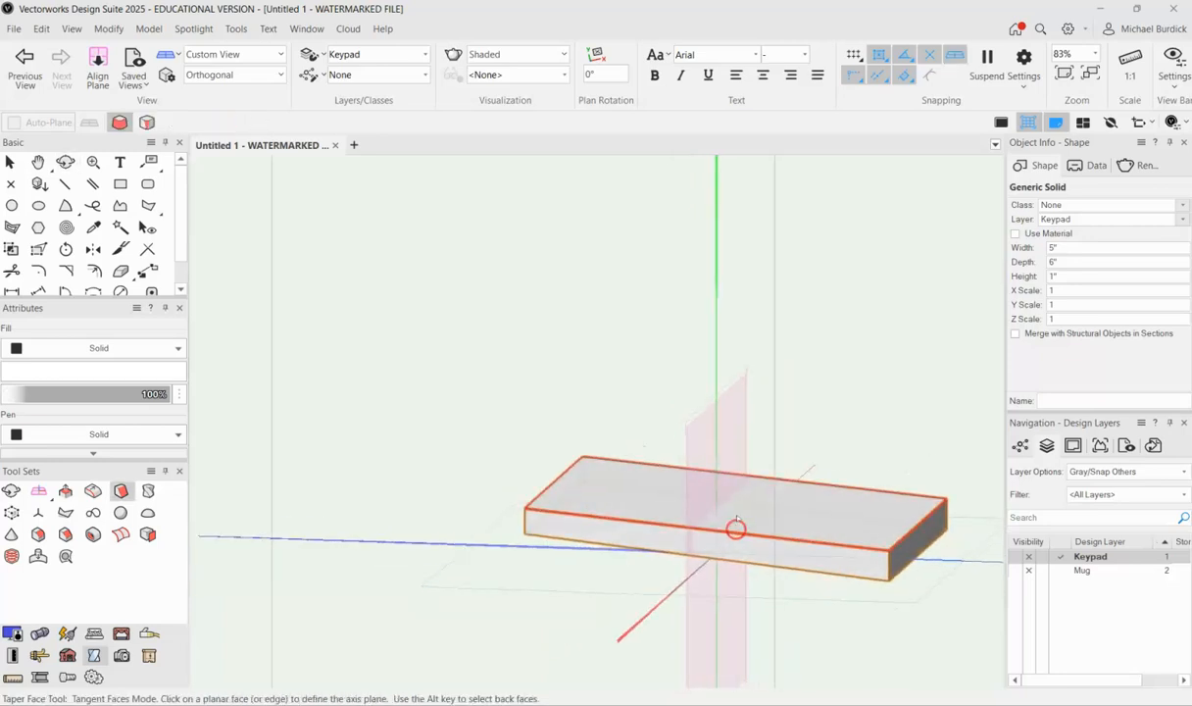
click(768, 529)
click(8, 157)
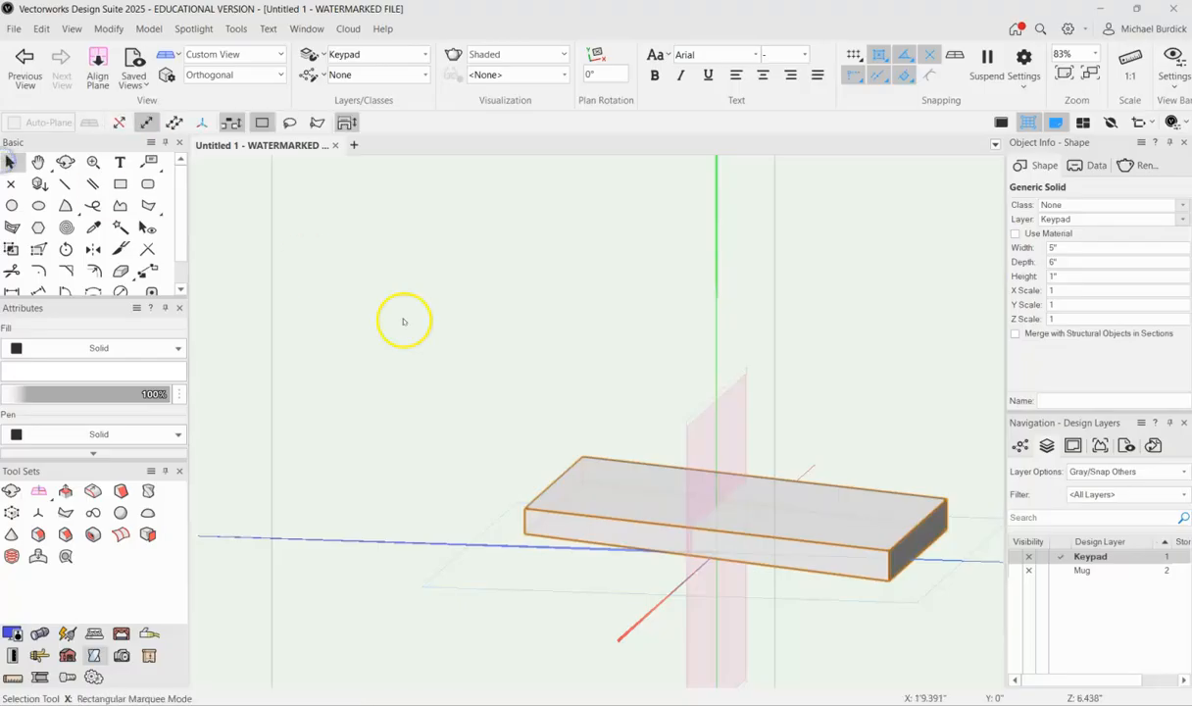
click(446, 467)
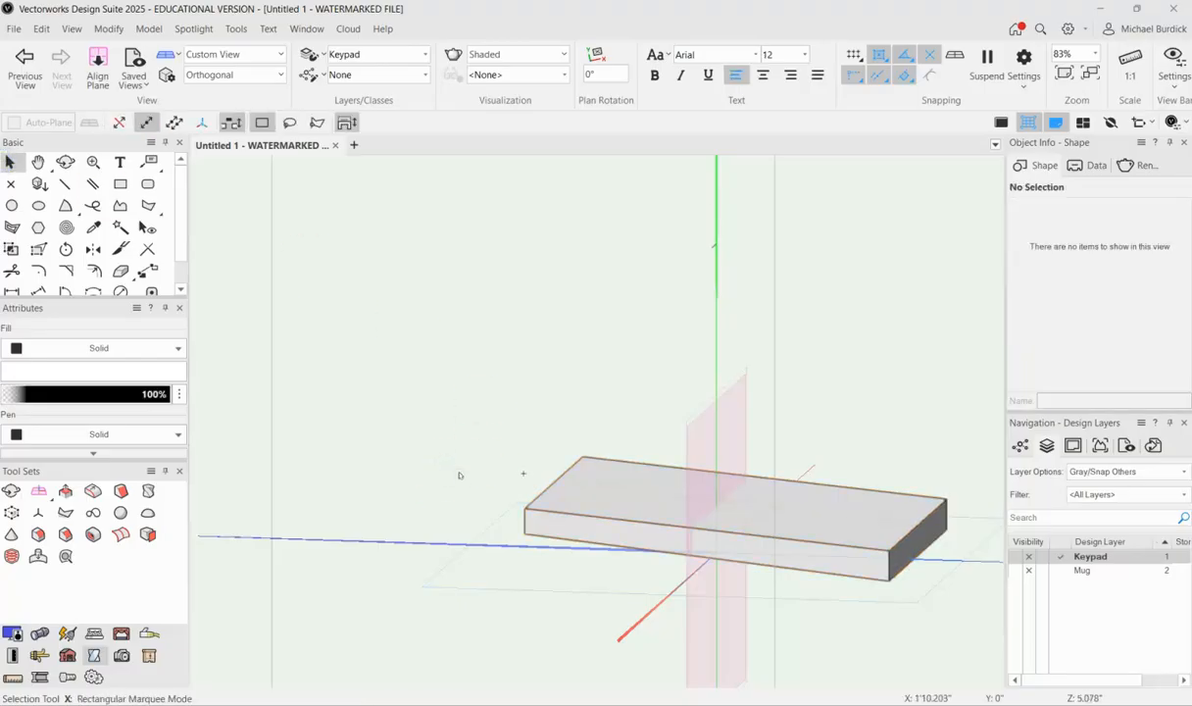
Step: Undo both face tapers and the view changes back to the untapered extrude seen from above
key(ctrl+z)
key(ctrl+z)
key(ctrl+z)
key(ctrl+z)
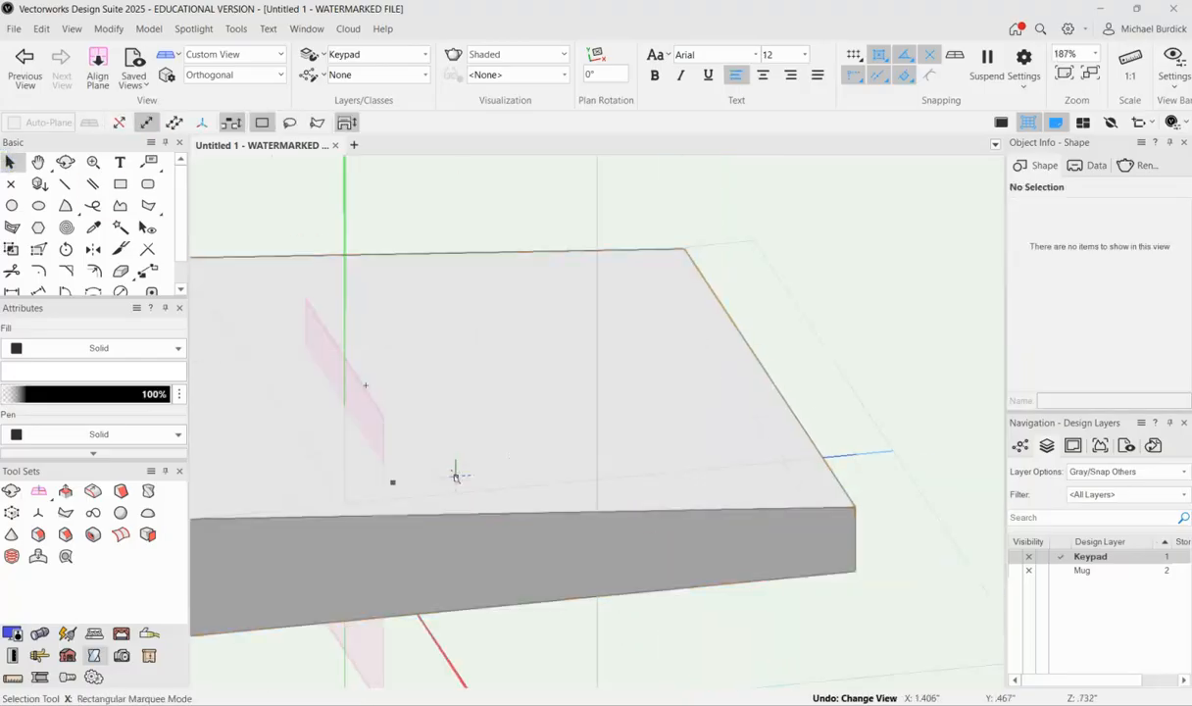
key(ctrl+z)
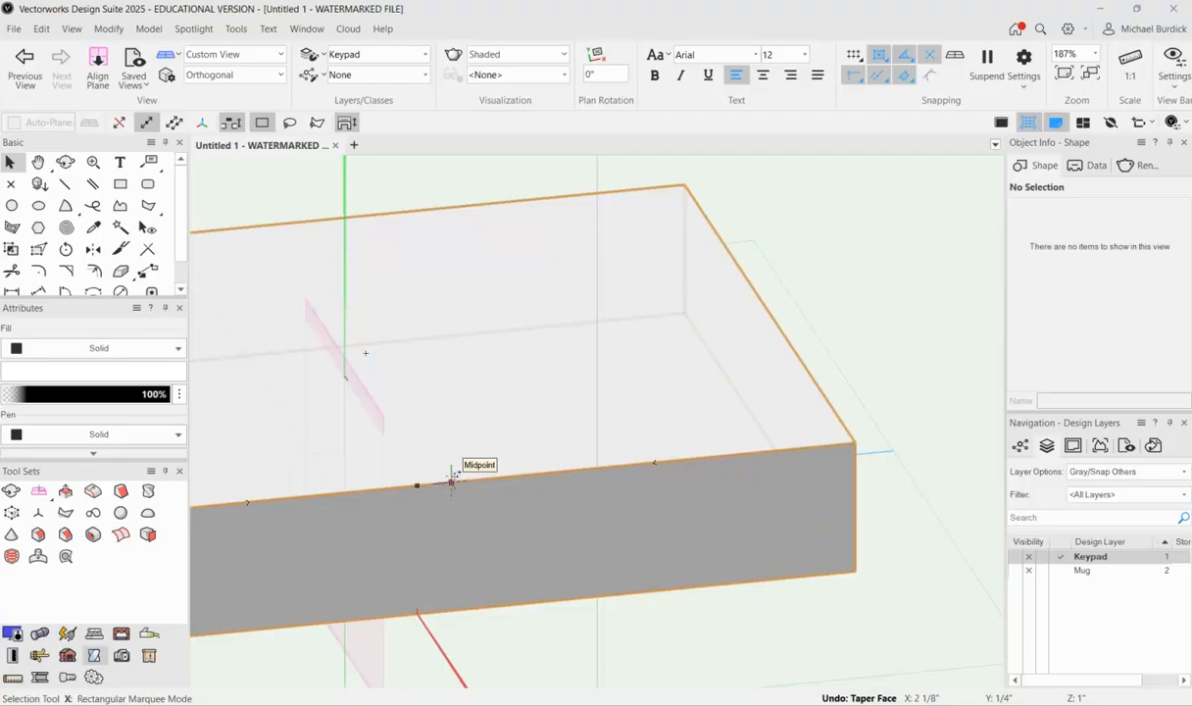
key(ctrl+z)
key(ctrl+z)
key(ctrl+z)
key(ctrl+z)
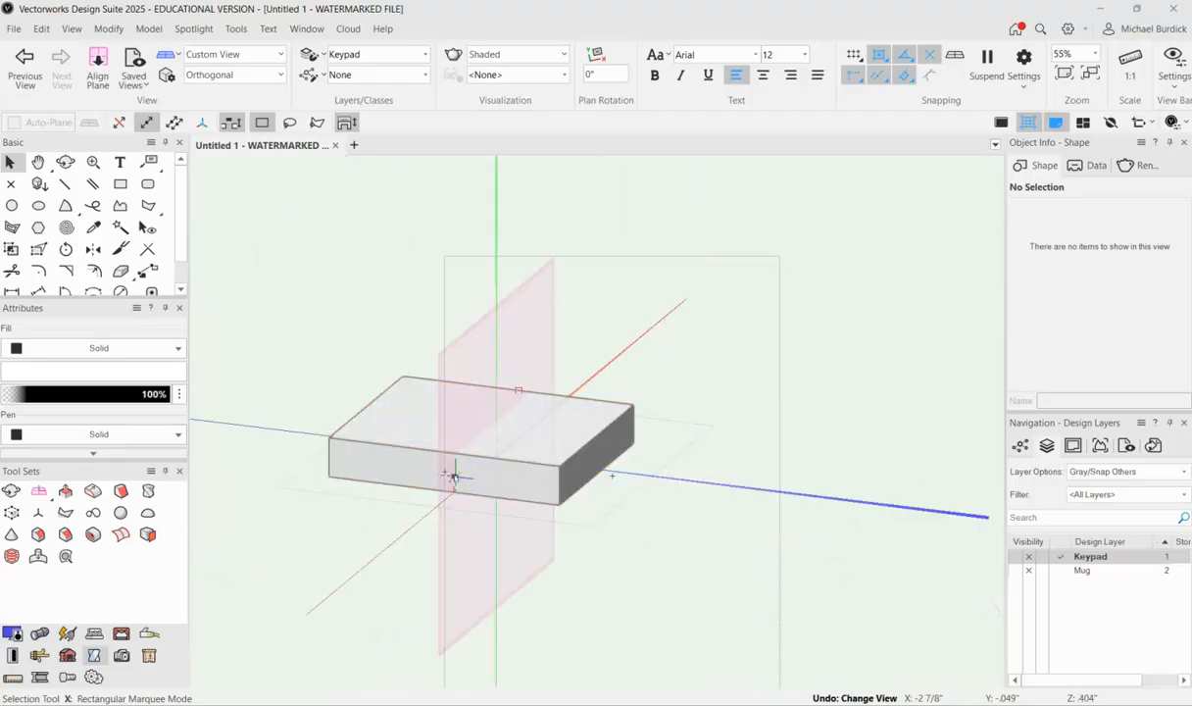
key(ctrl+z)
key(ctrl+z)
key(ctrl+z)
key(ctrl+z)
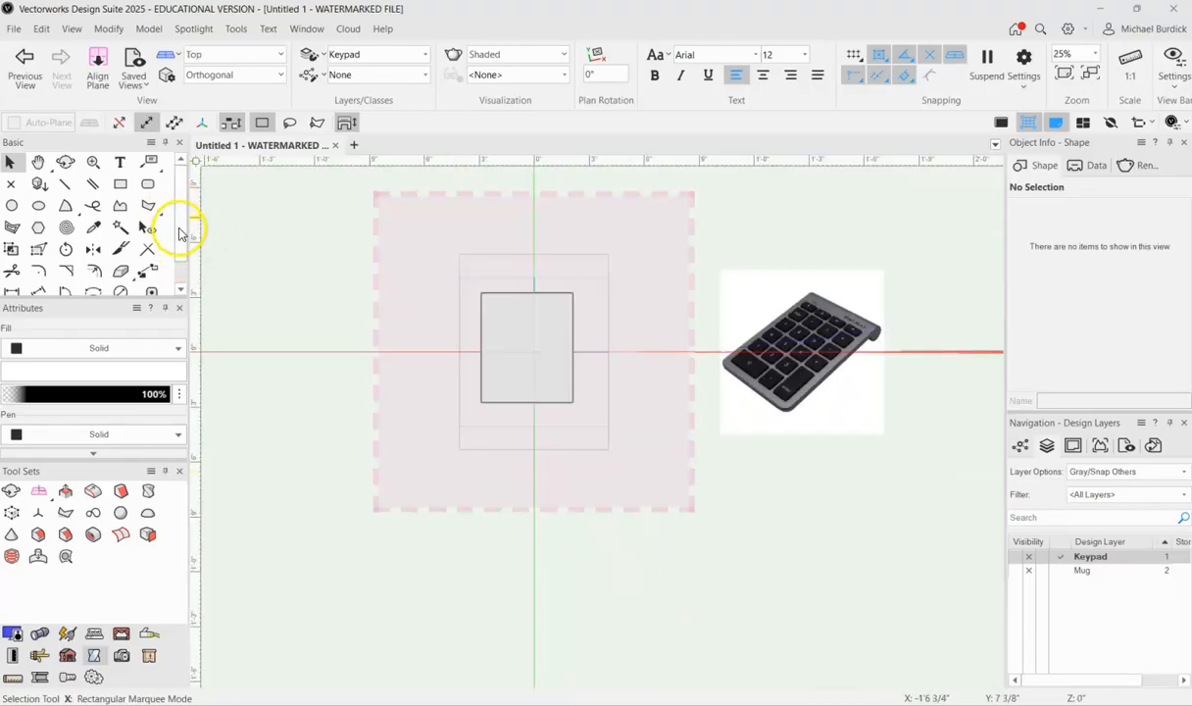
Step: Delete the 1" extrude in Top/Plan view
key(F5)
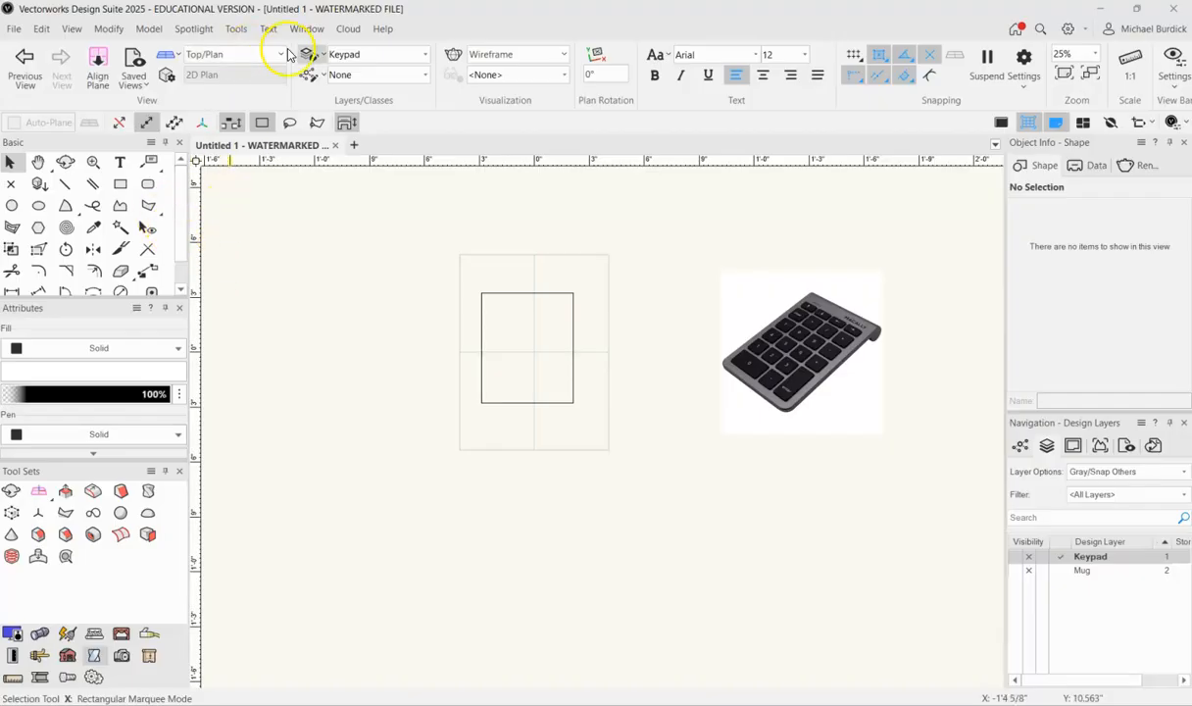
click(527, 292)
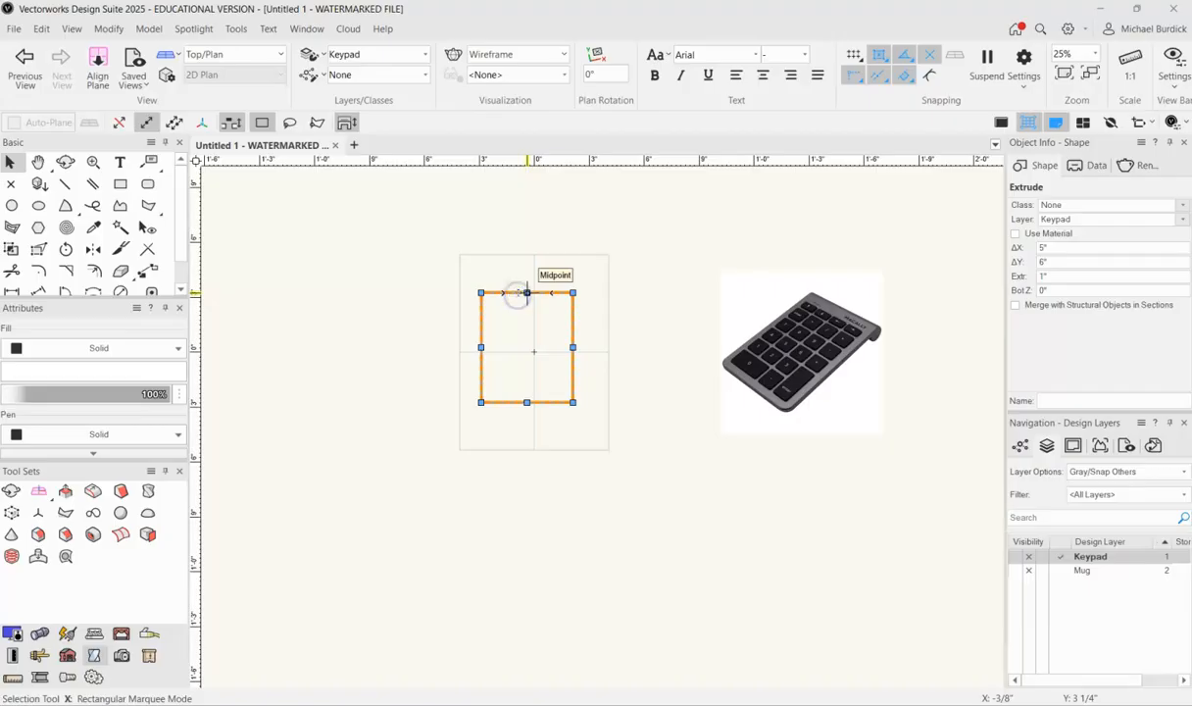
key(Delete)
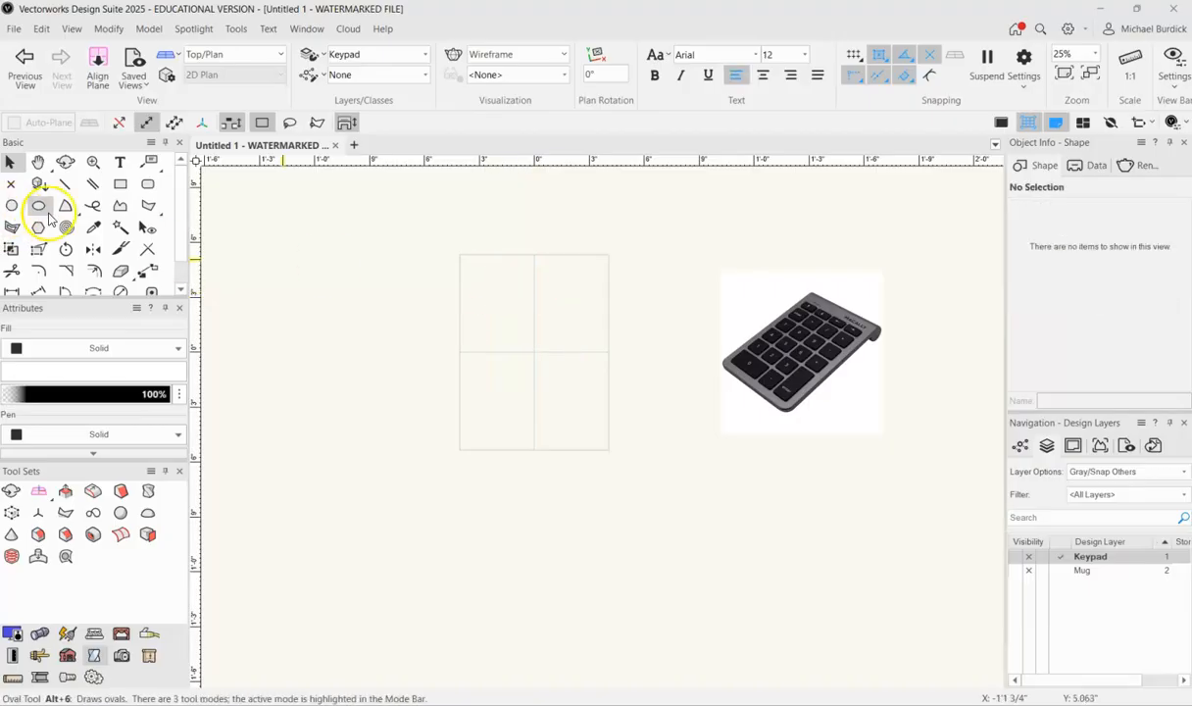
Step: Draw a 5" by 6" rectangle over the page centre as the keypad's base outline
click(119, 185)
click(501, 413)
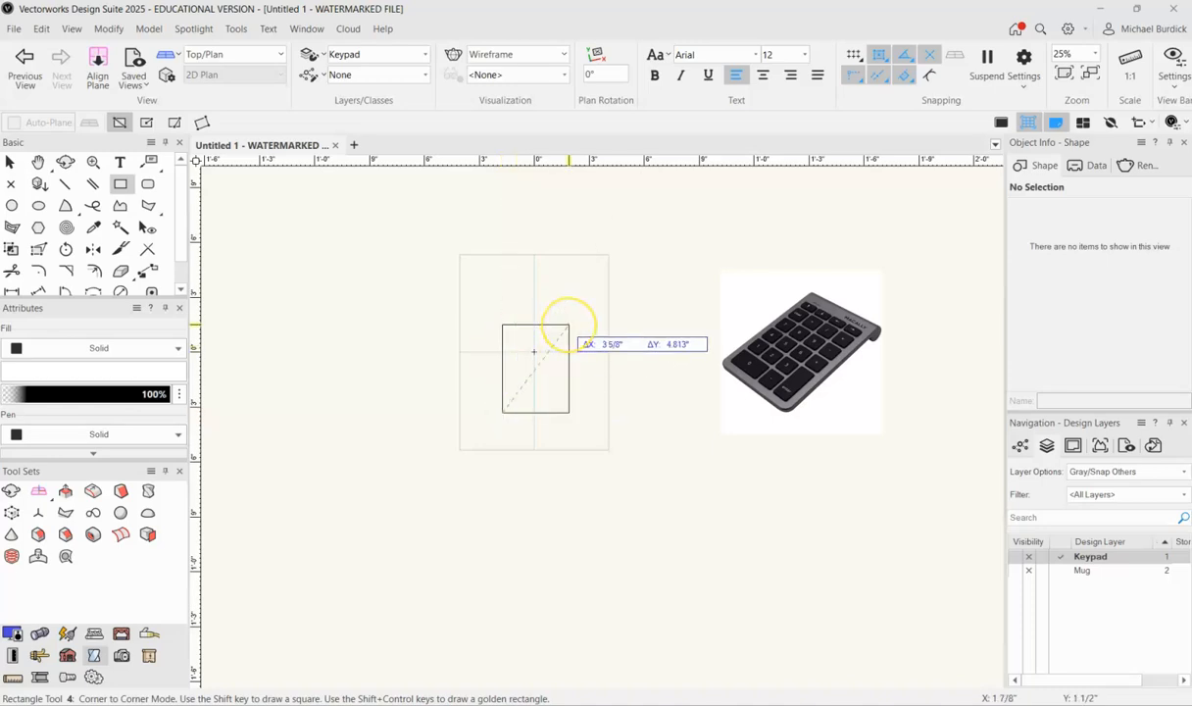
key(Tab)
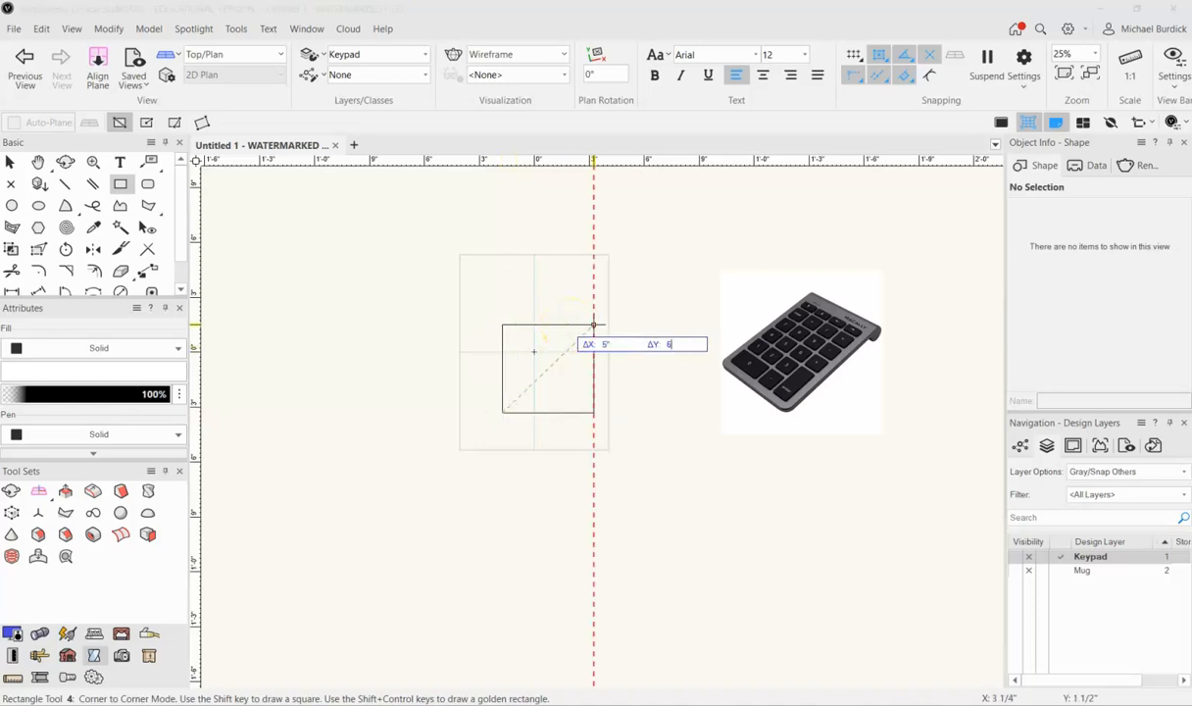
text(6)
key(Return)
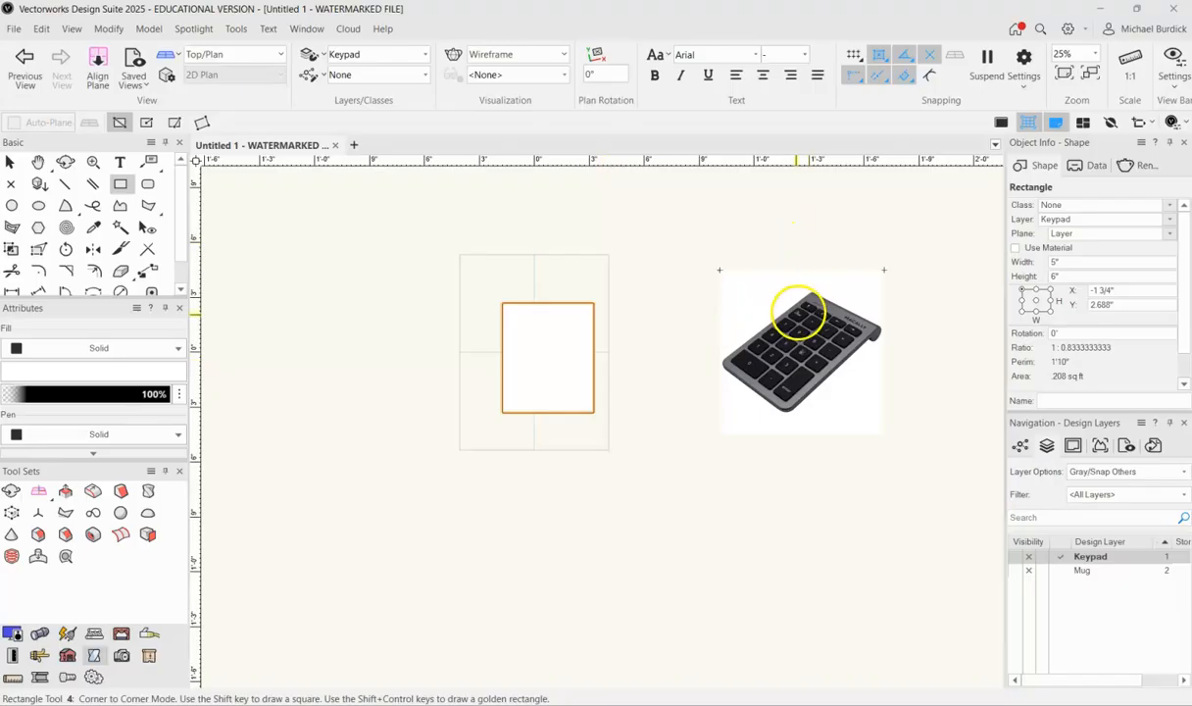
Step: Draw a 3/4" by 3/4" square near the upper-left corner of the base rectangle as the first key
scroll(798, 312, up, 3)
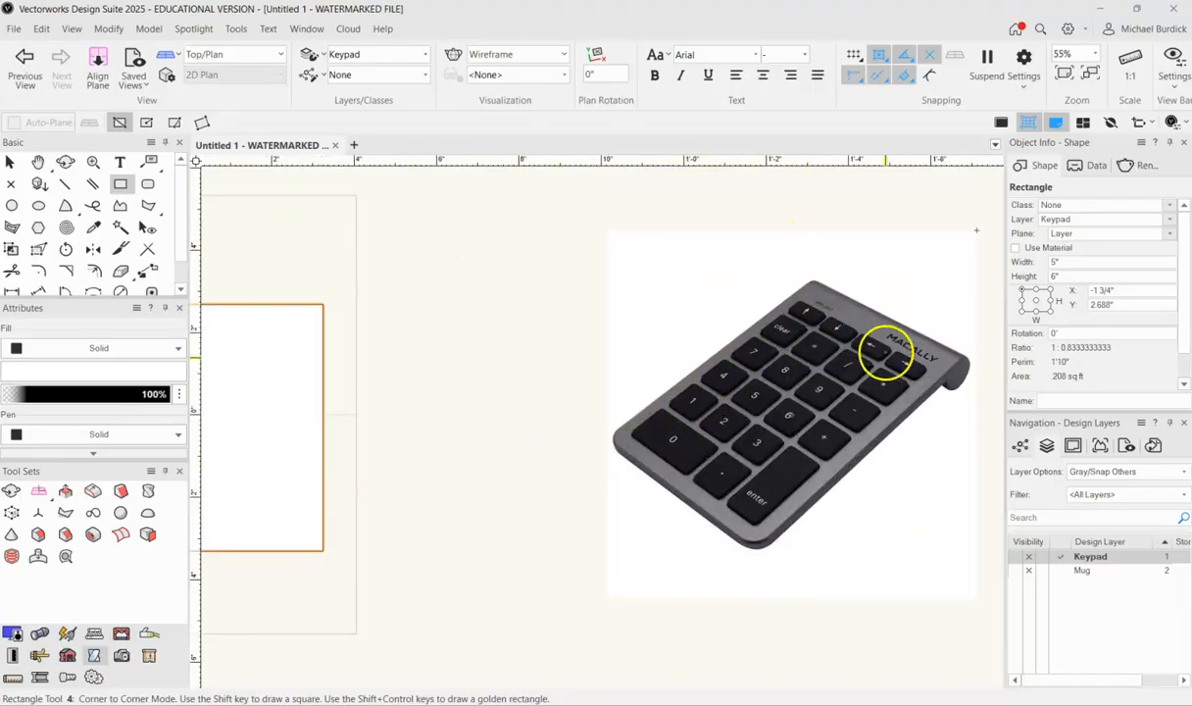
scroll(887, 342, down, 2)
click(120, 162)
click(120, 183)
scroll(434, 304, up, 2)
click(386, 380)
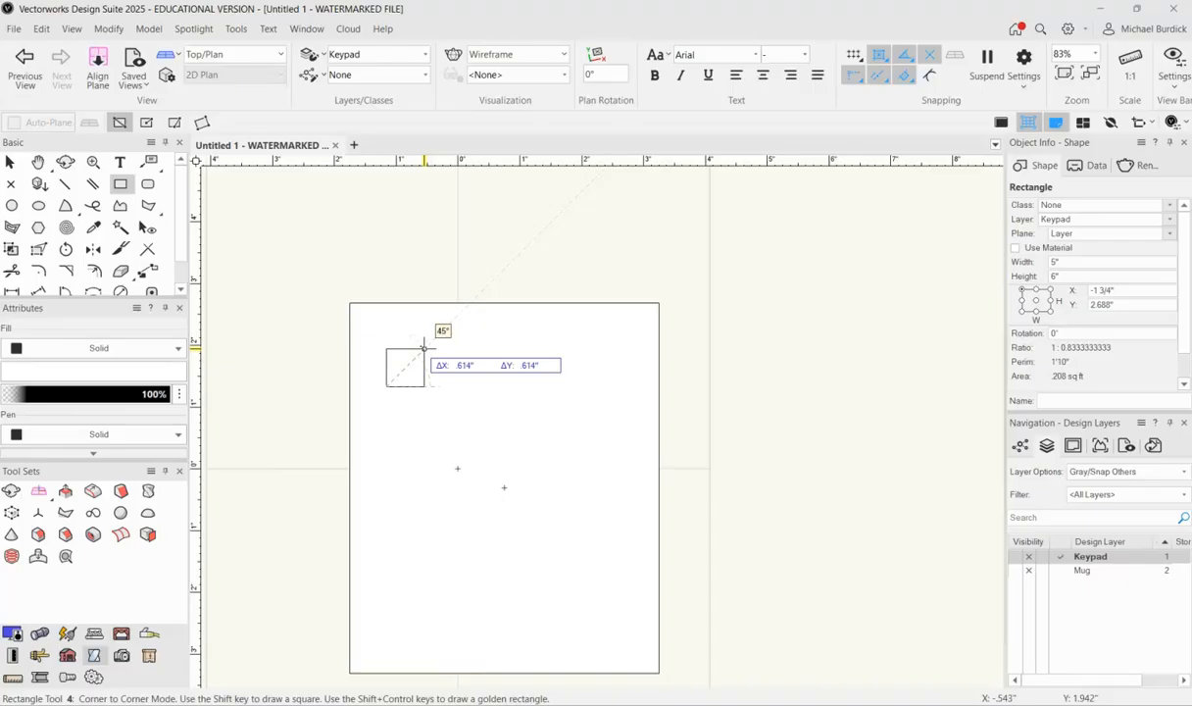
key(Tab)
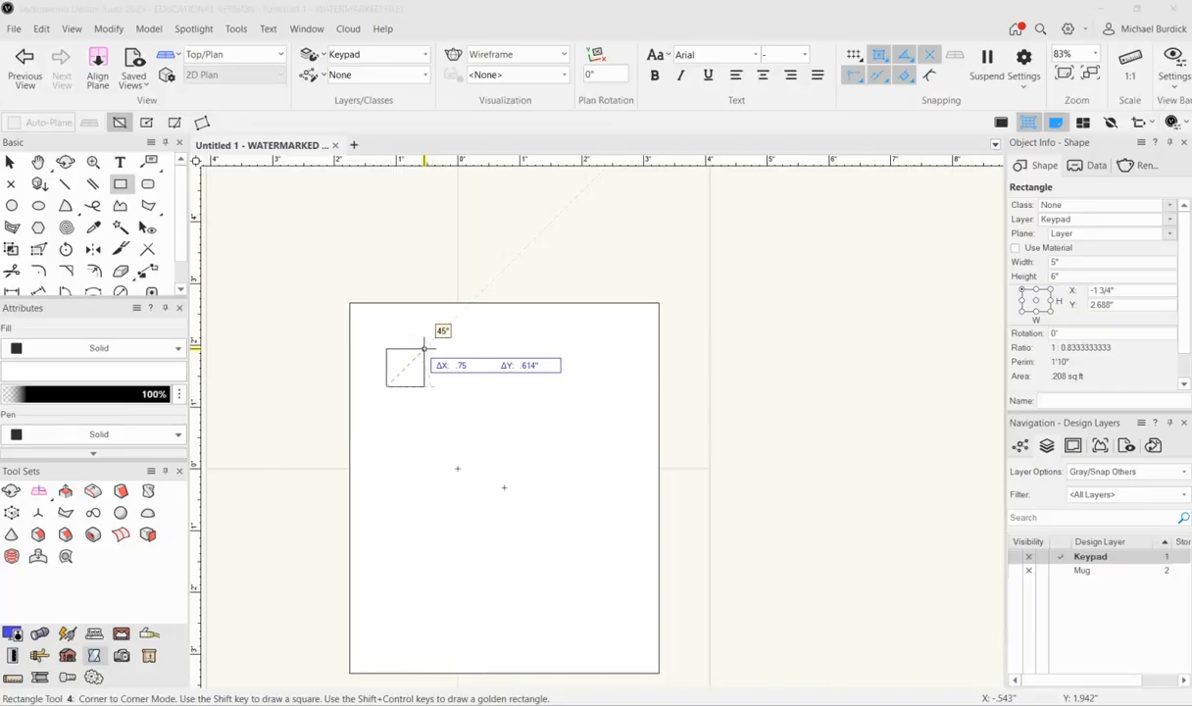
key(Tab)
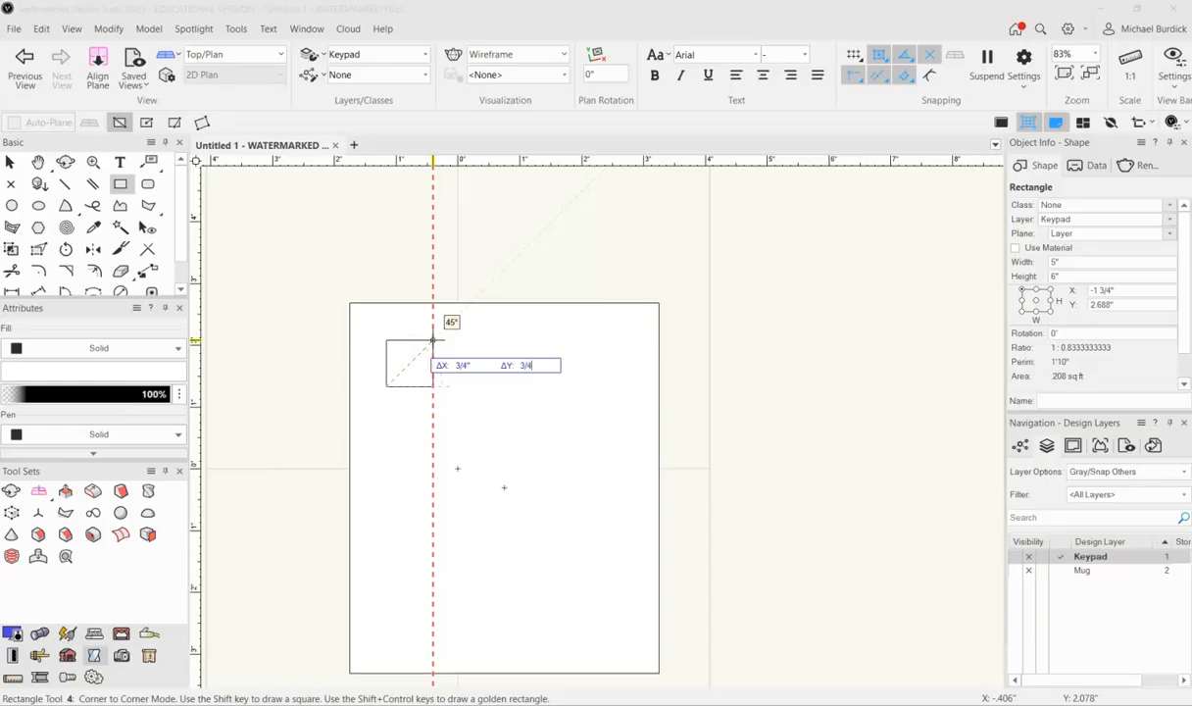
key(Return)
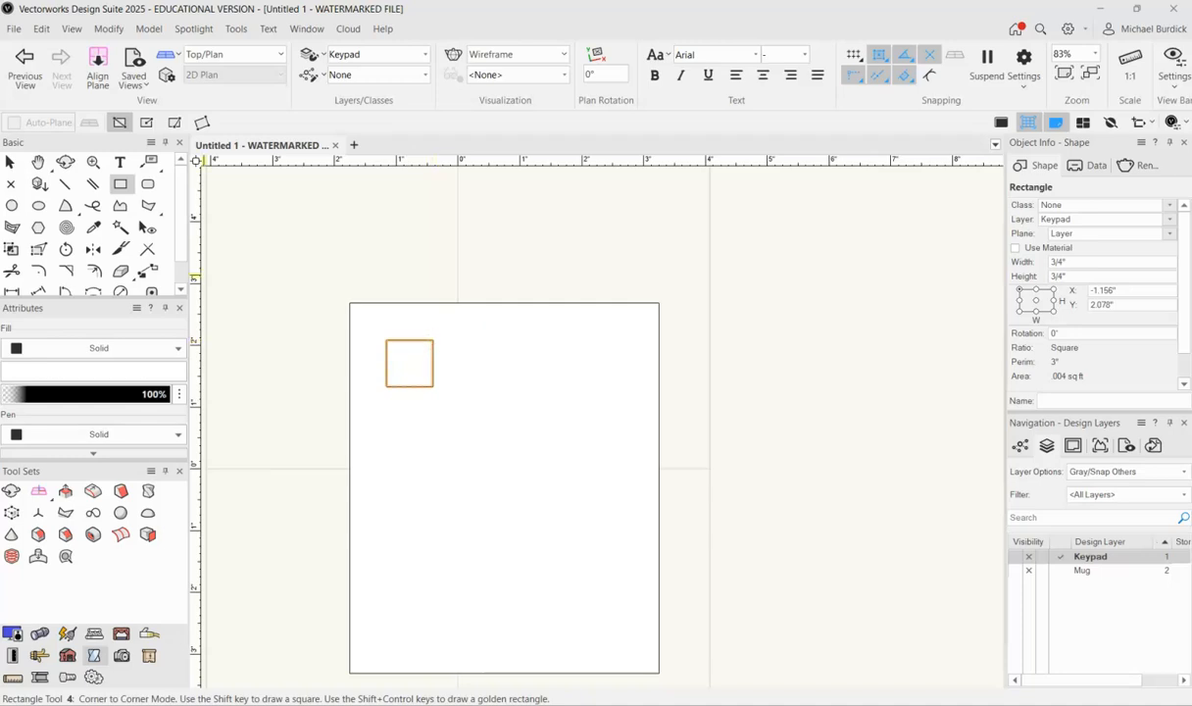
Step: Move the square key closer to the base rectangle's upper-left corner
click(10, 162)
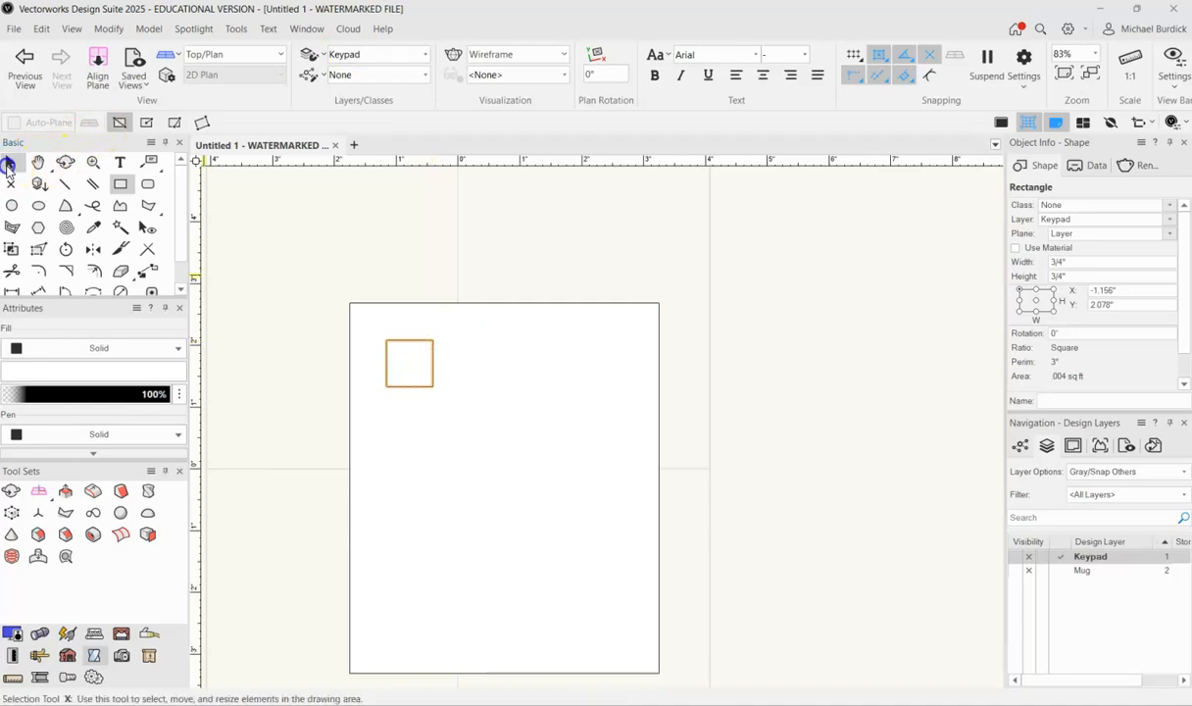
click(407, 348)
drag(432, 349, 411, 327)
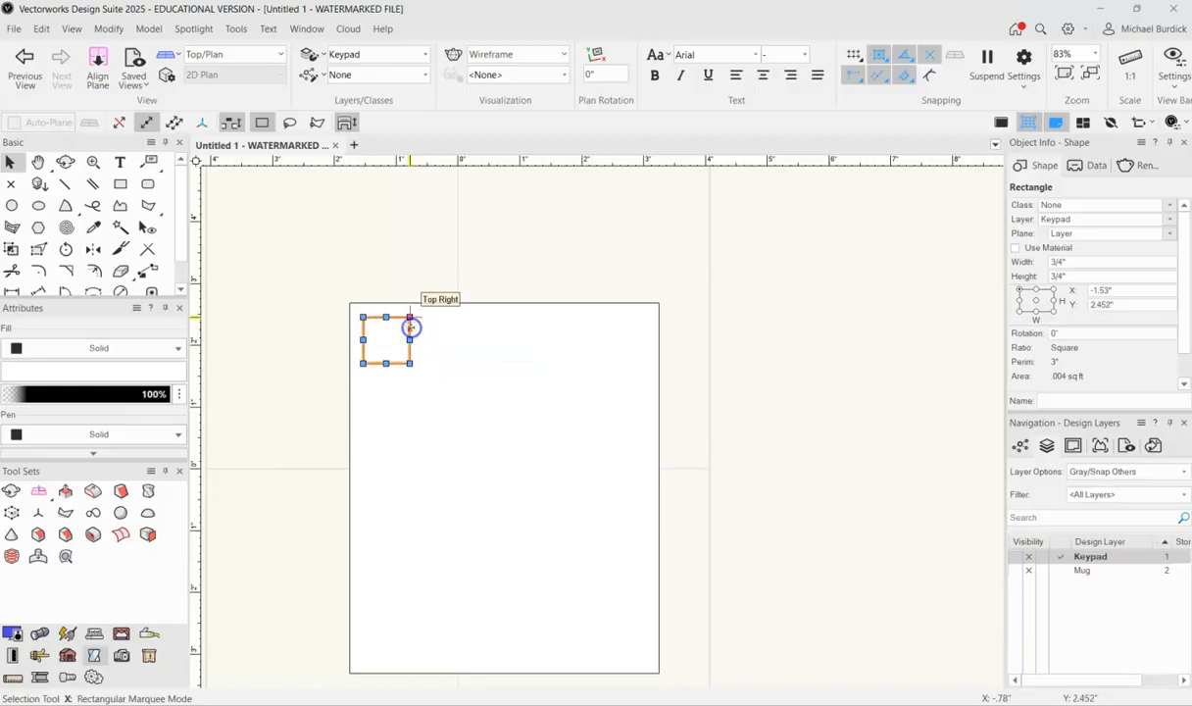
Step: Distribute 3 duplicates of the square horizontally with Move by Points over about 3.24" to form the top row, retaining the original
click(148, 274)
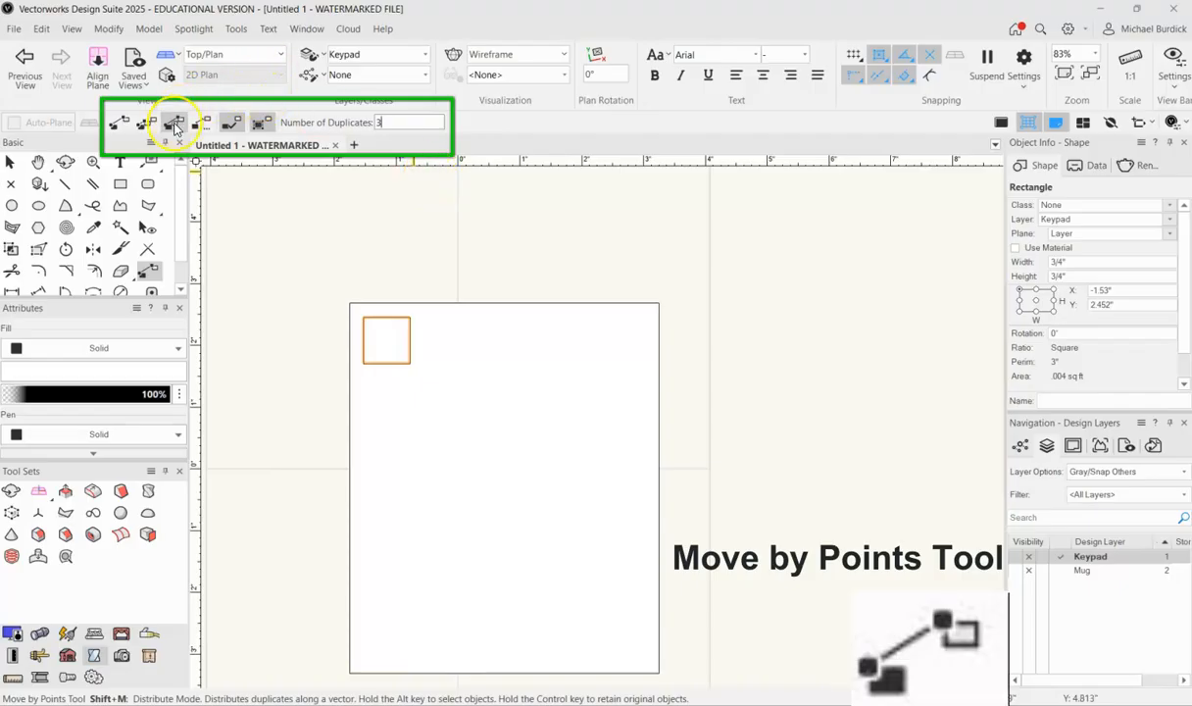
click(233, 123)
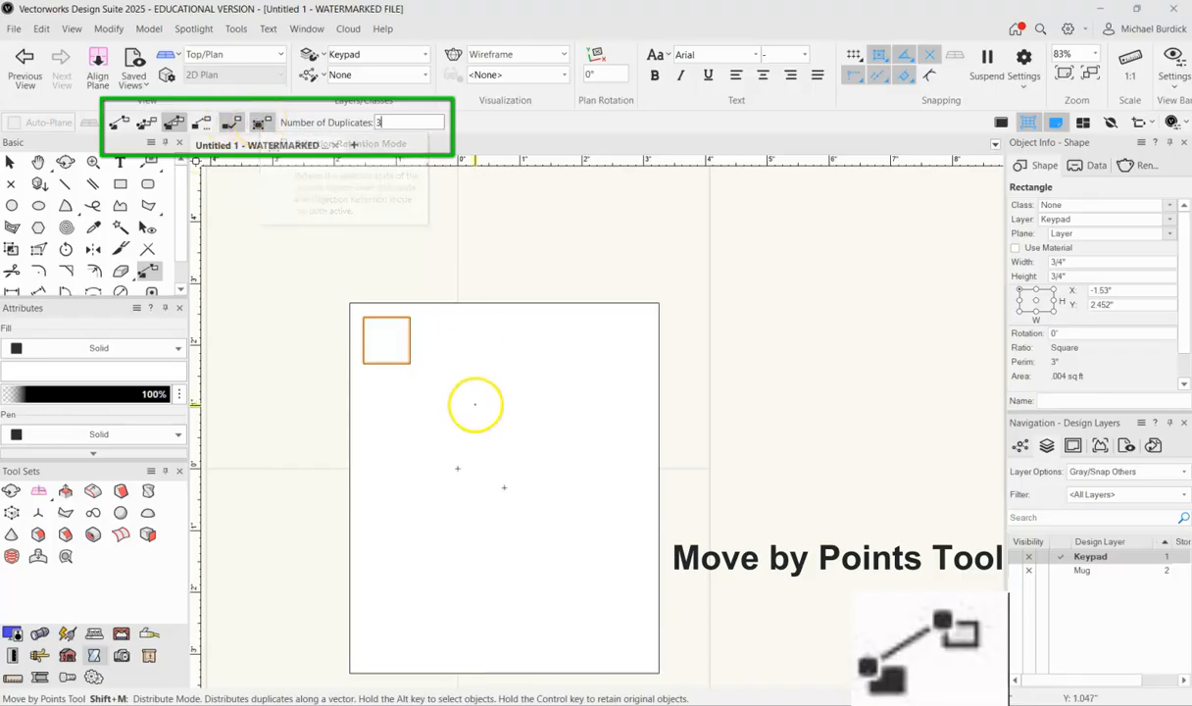
click(408, 362)
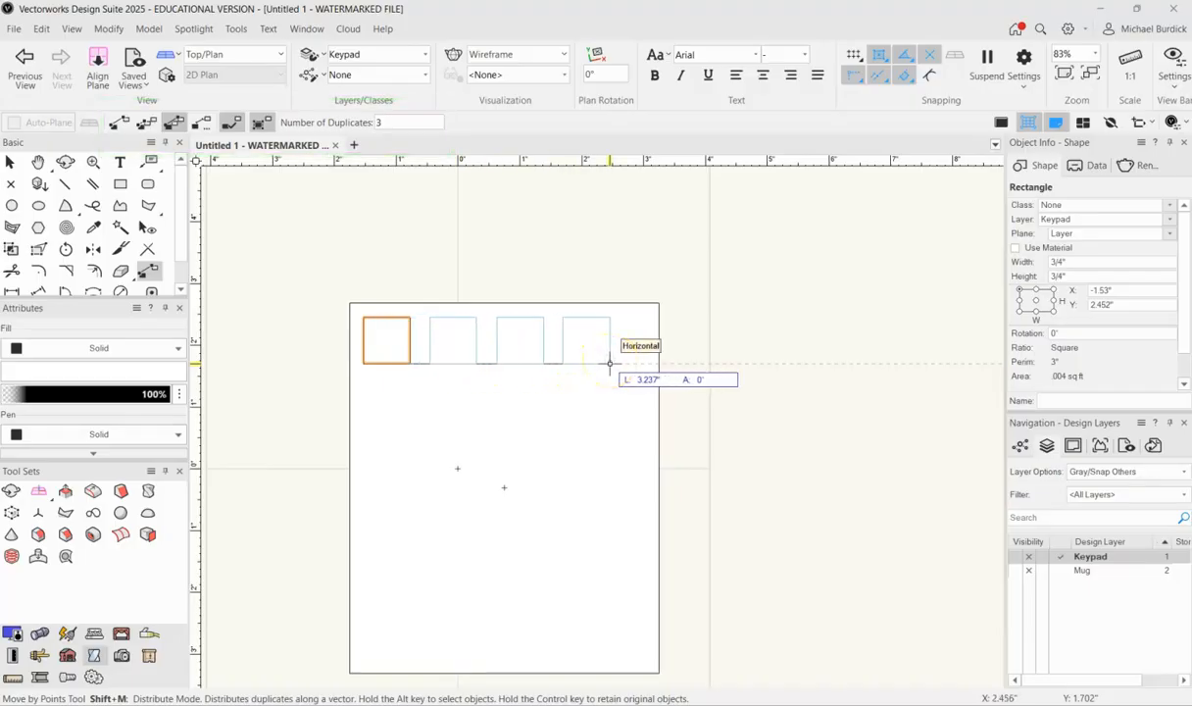
click(609, 363)
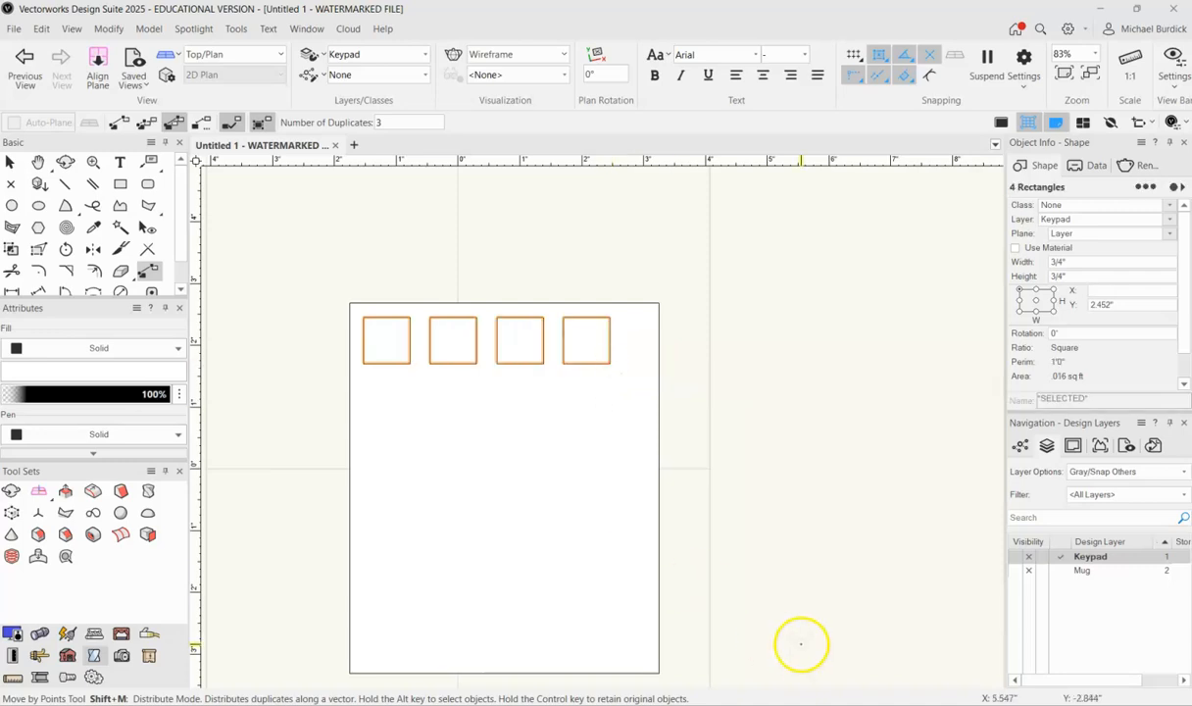
Step: Distribute 5 duplicates of the four-key row straight down over about 4.66" to fill the base with keys
double_click(400, 126)
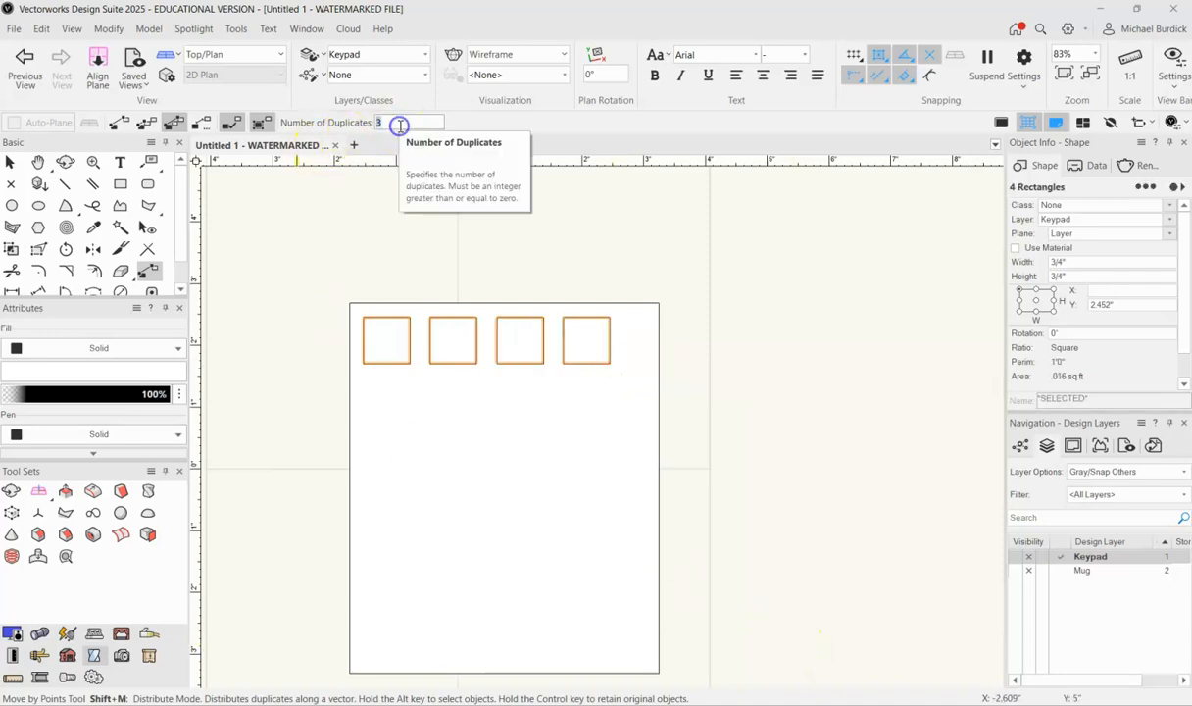
click(520, 274)
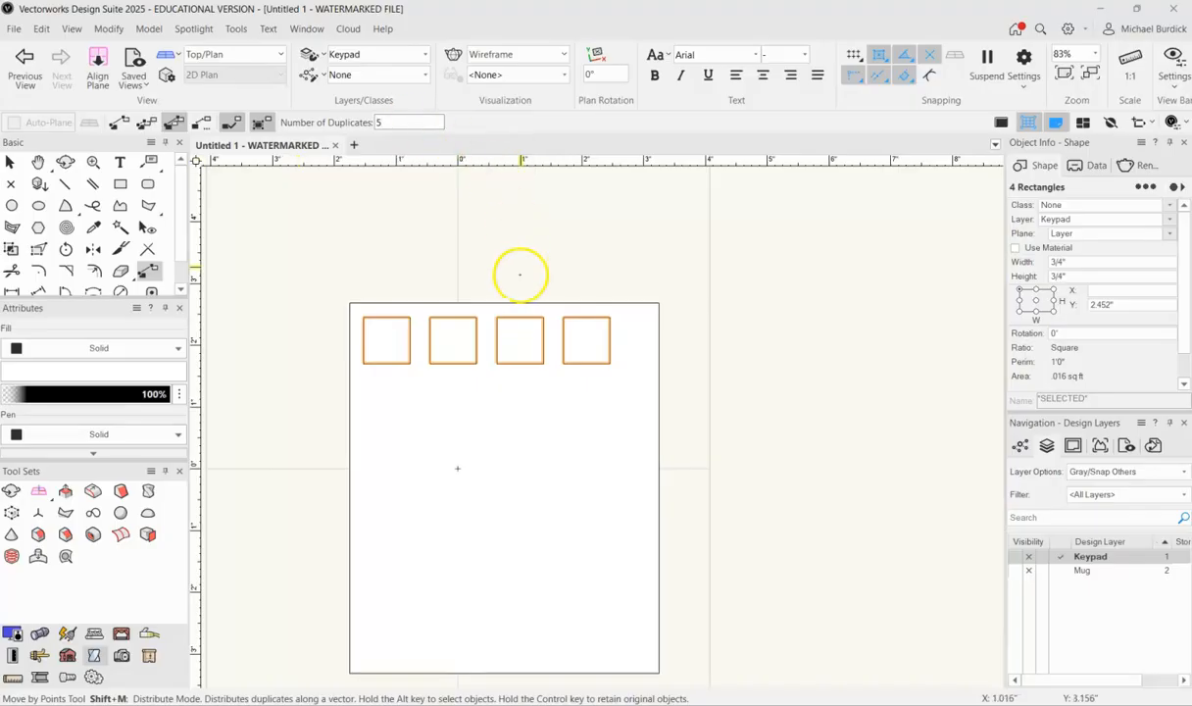
click(610, 364)
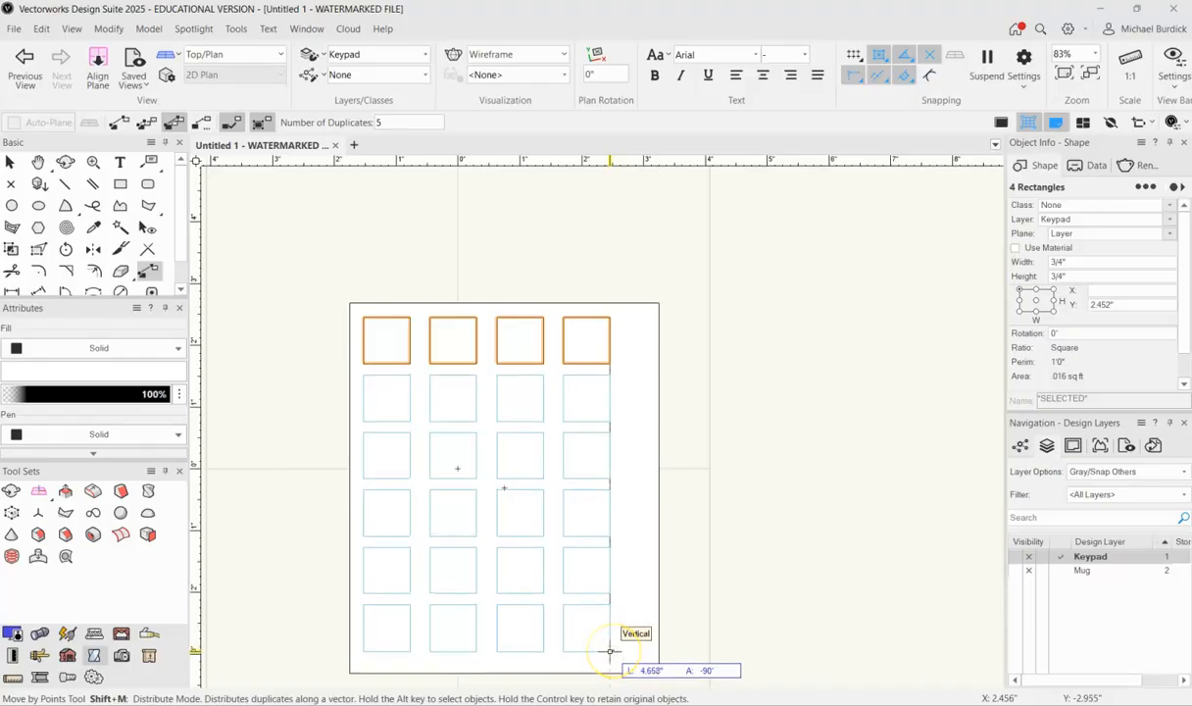
click(610, 653)
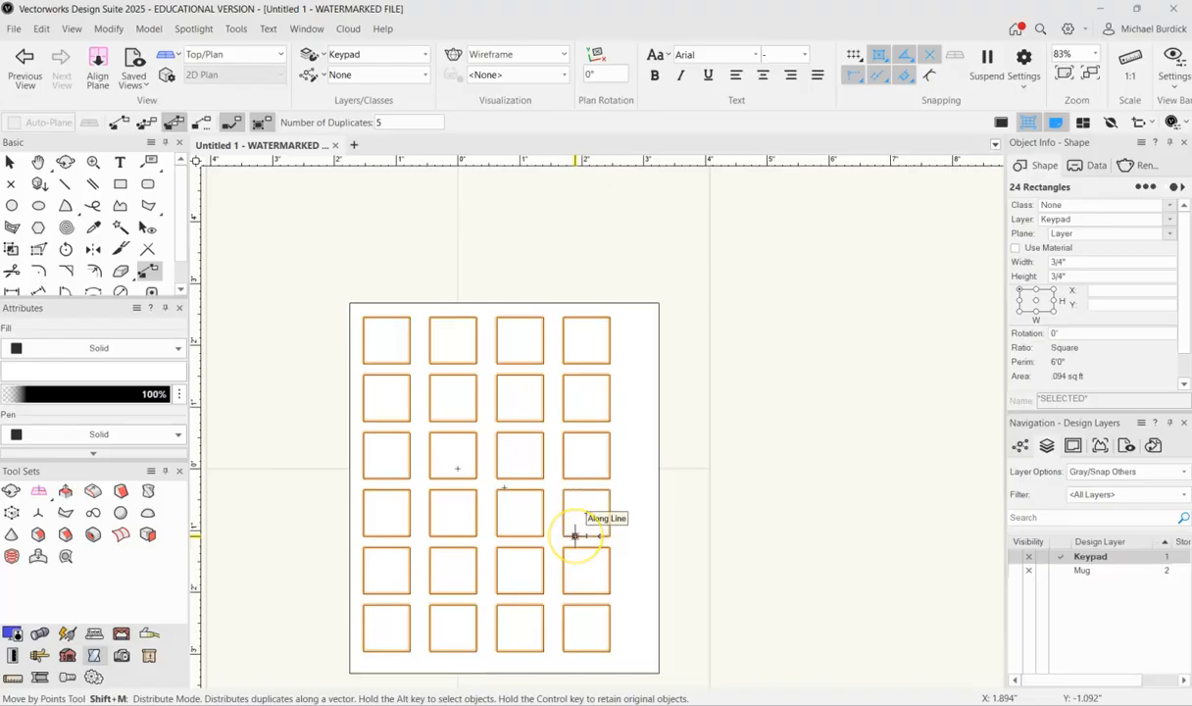
Step: Nudge the whole grid of keys right and slightly up so it sits centred within the base rectangle
key(shift+Right)
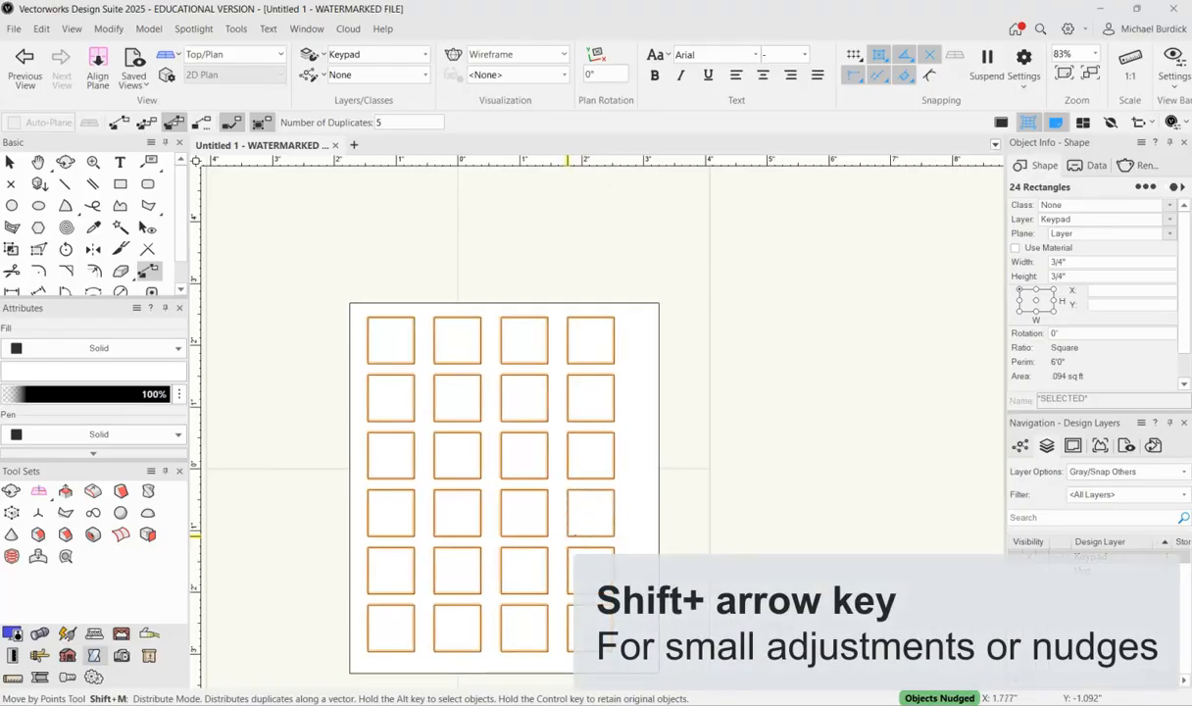
key(shift+Right)
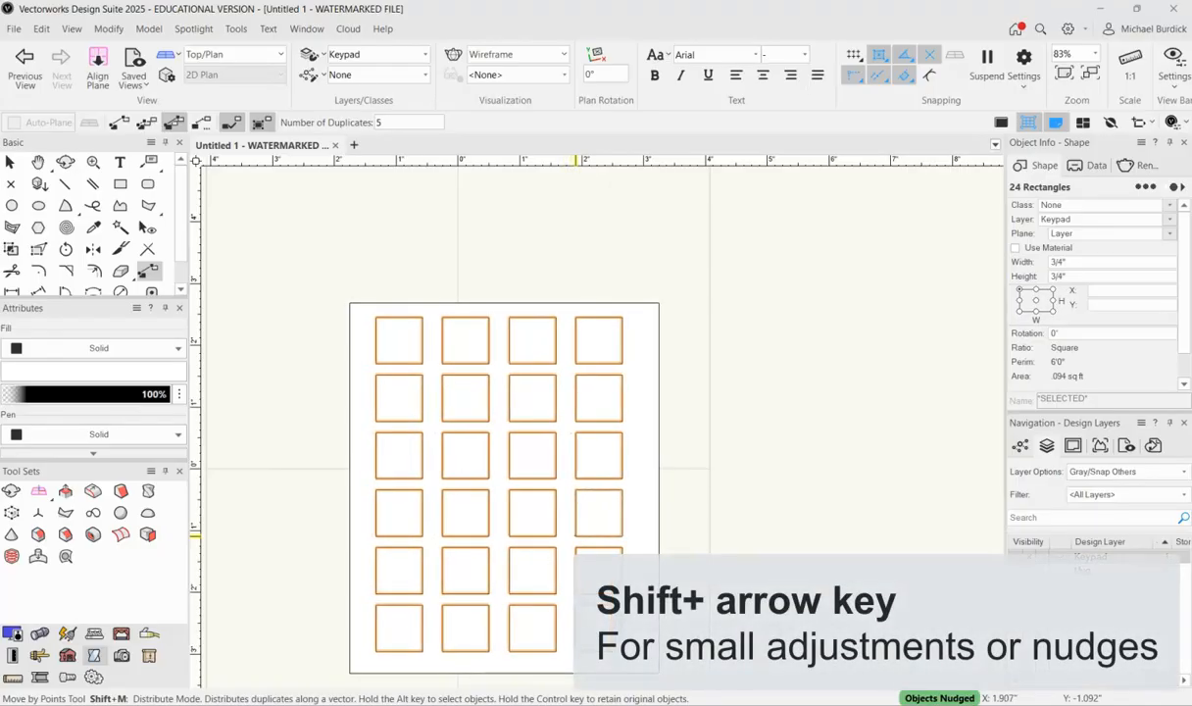
key(shift+Up)
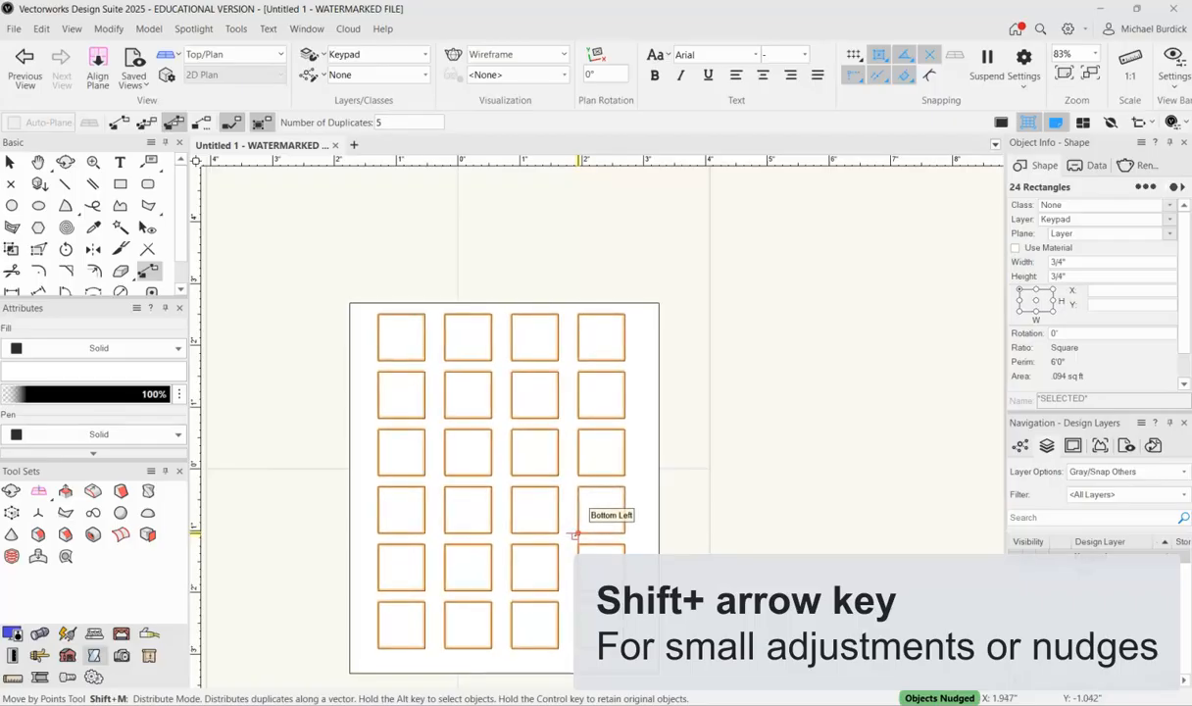
key(shift+Up)
key(shift+Left)
key(shift+Left)
key(shift+Right)
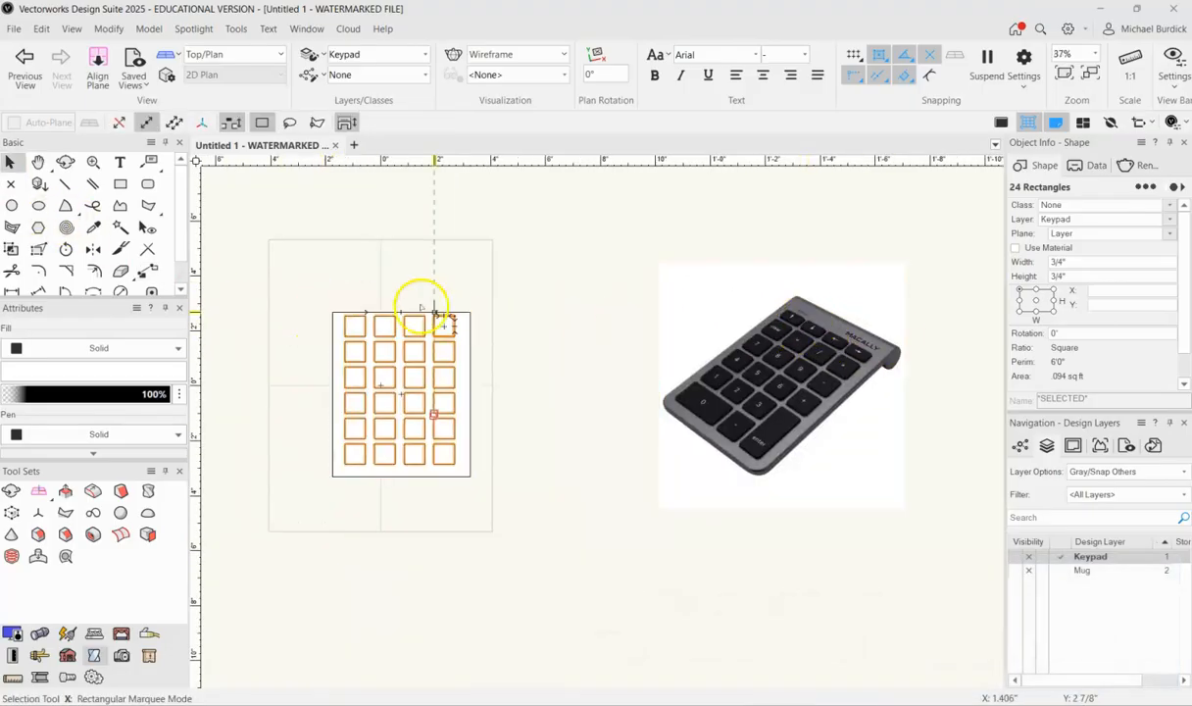
Step: Try shortening the first two top-row keys to 3/8" high one at a time, and undo both resizes
scroll(334, 294, up, 4)
click(341, 302)
drag(282, 278, 668, 405)
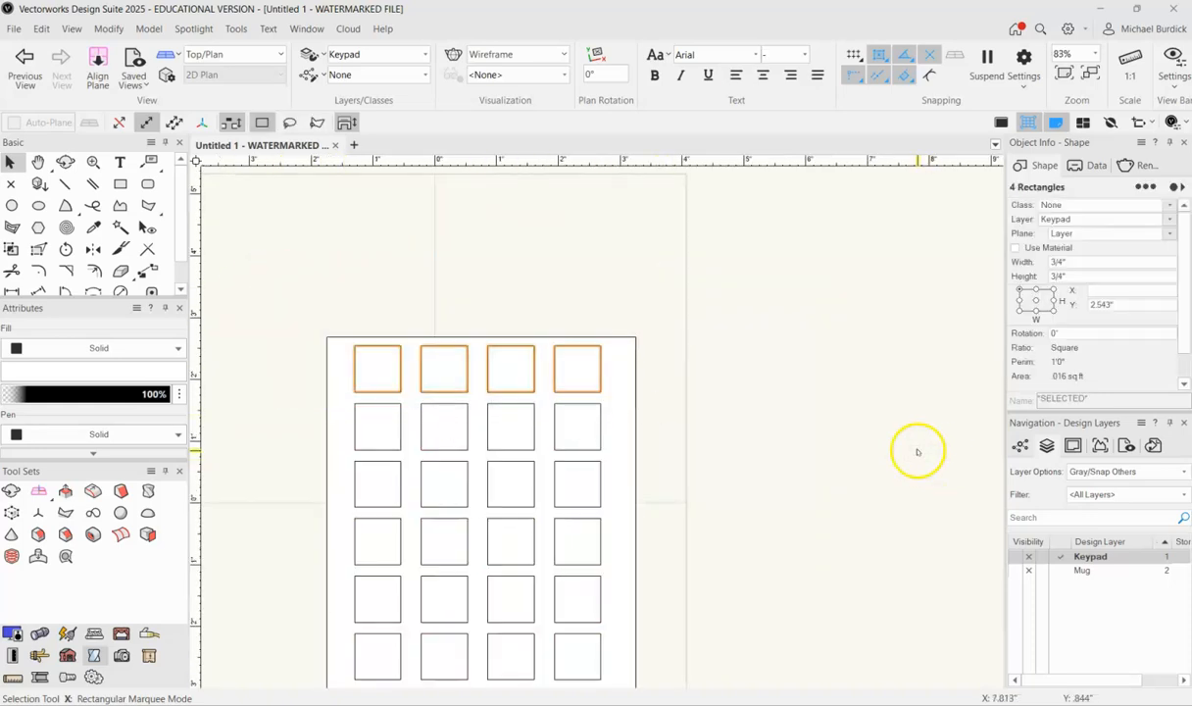
click(376, 346)
click(378, 345)
drag(378, 345, 380, 367)
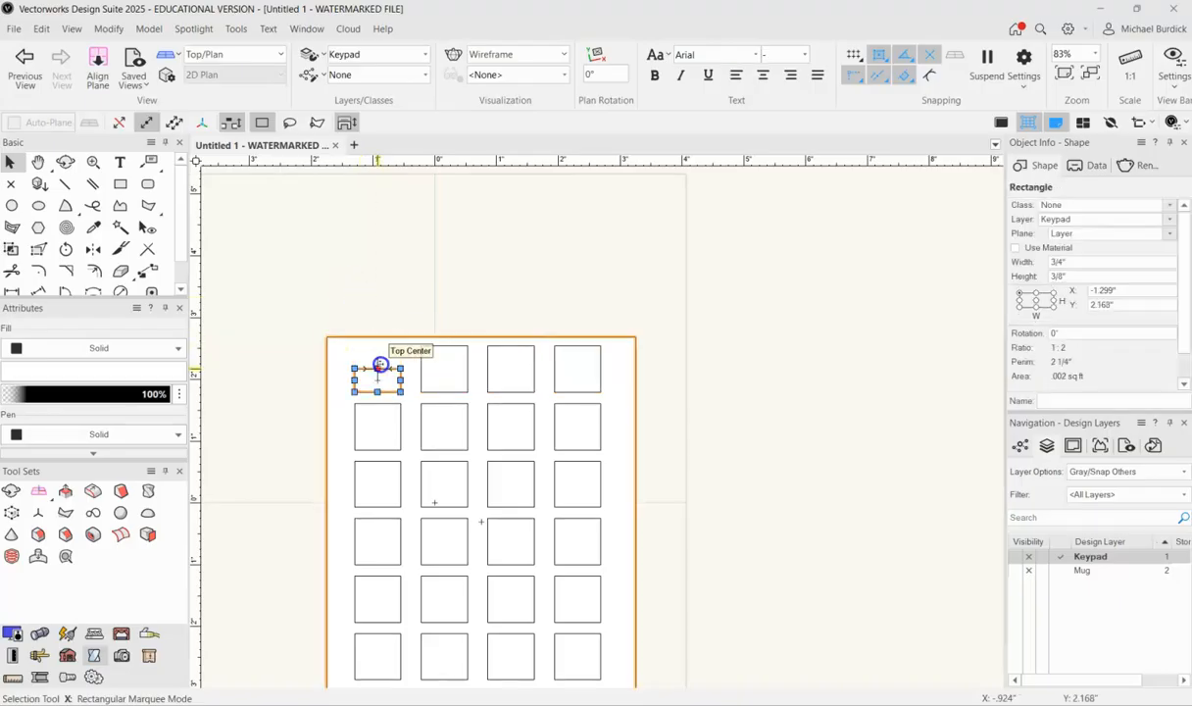
click(444, 369)
drag(444, 346, 394, 370)
click(459, 412)
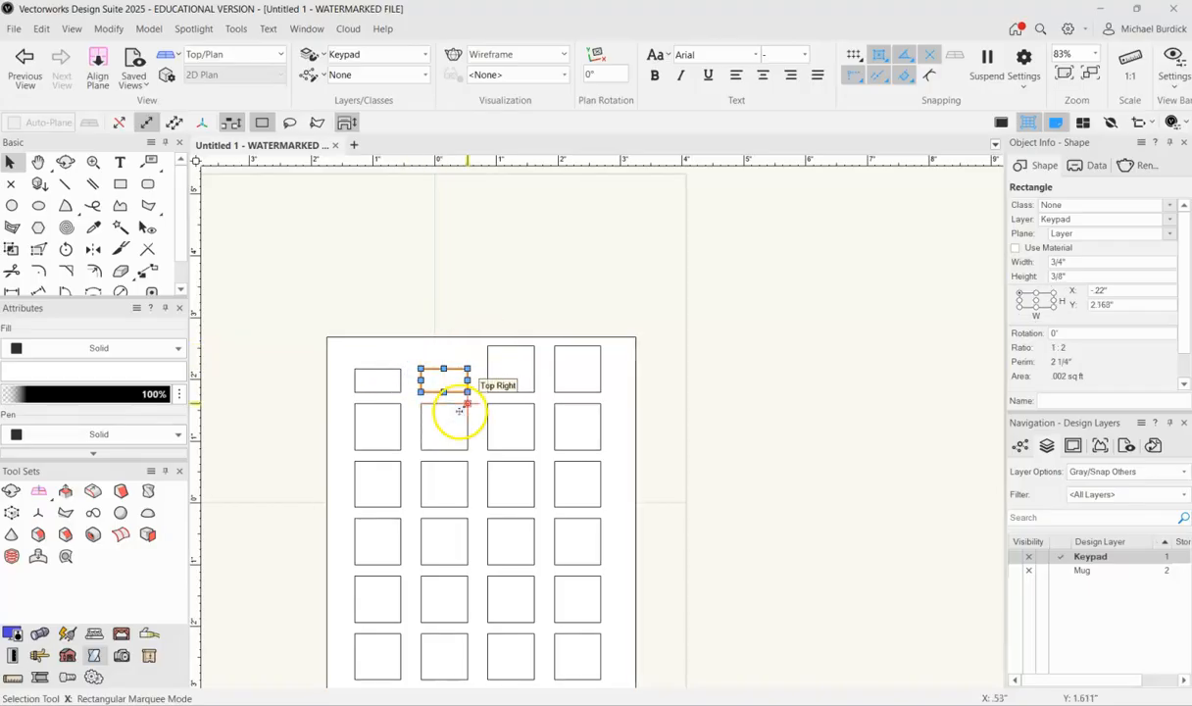
key(ctrl+z)
key(ctrl+z)
Step: Shorten the four top-row keys together from their top edges to about .45" high using multiple-object scaling, and restore single-object scaling
drag(314, 305, 677, 403)
click(12, 160)
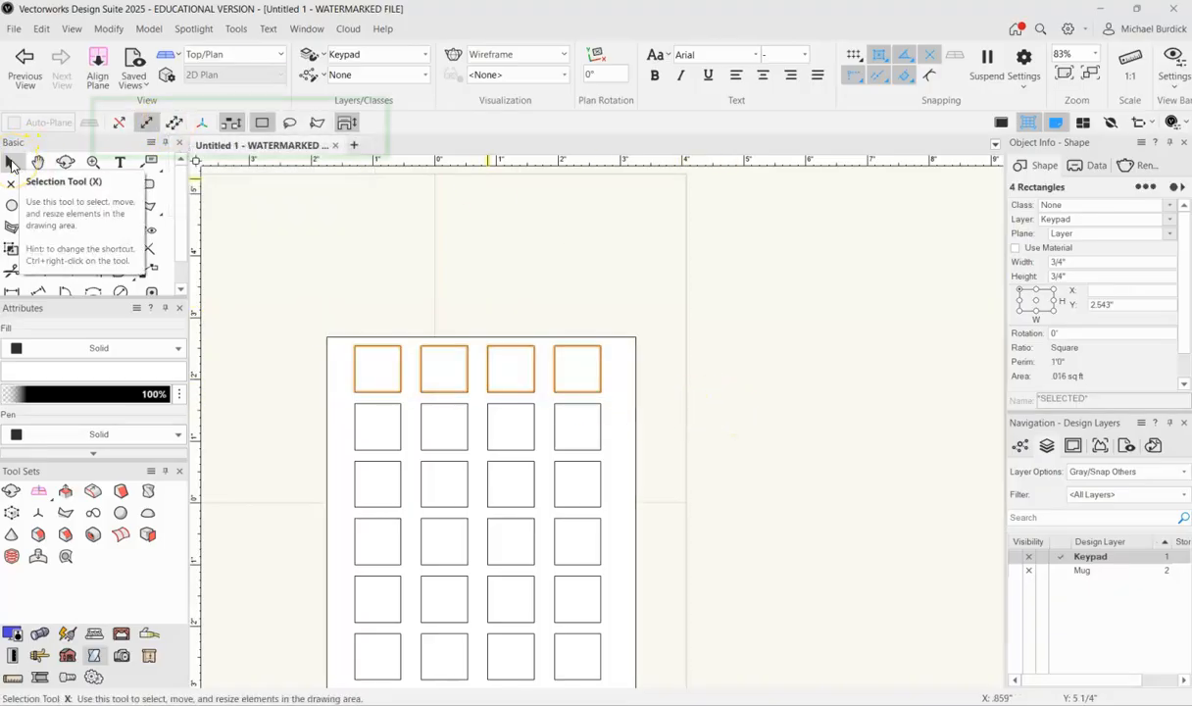
click(174, 124)
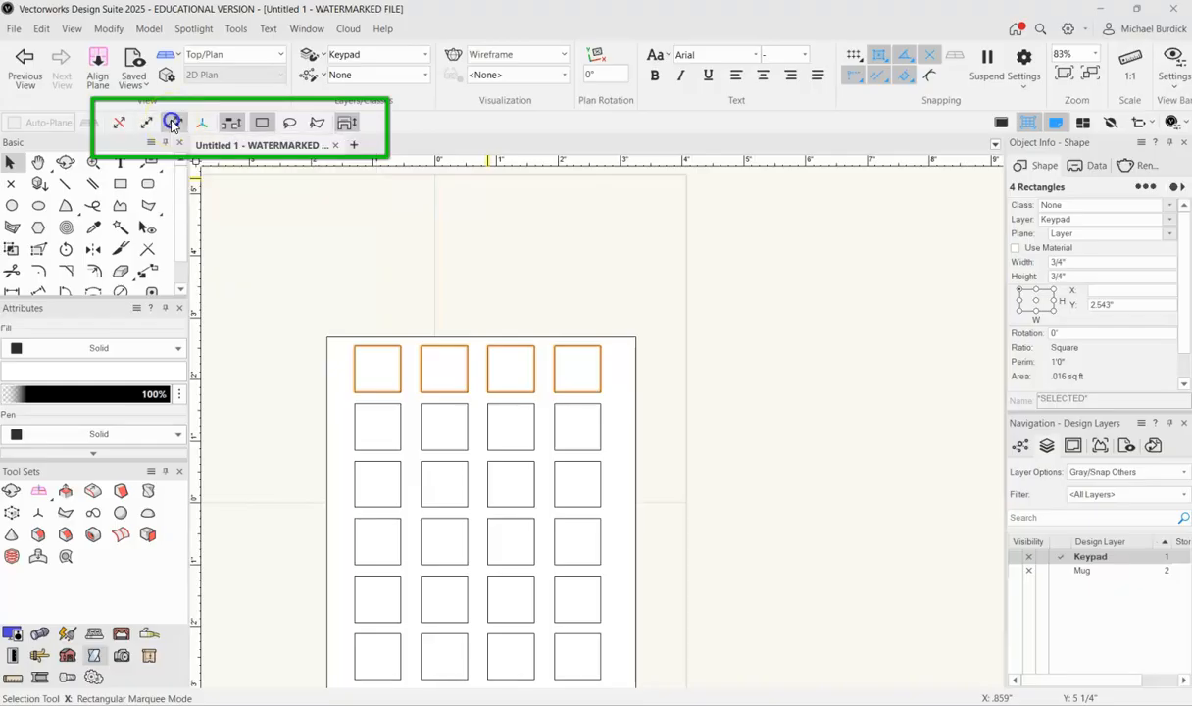
click(377, 345)
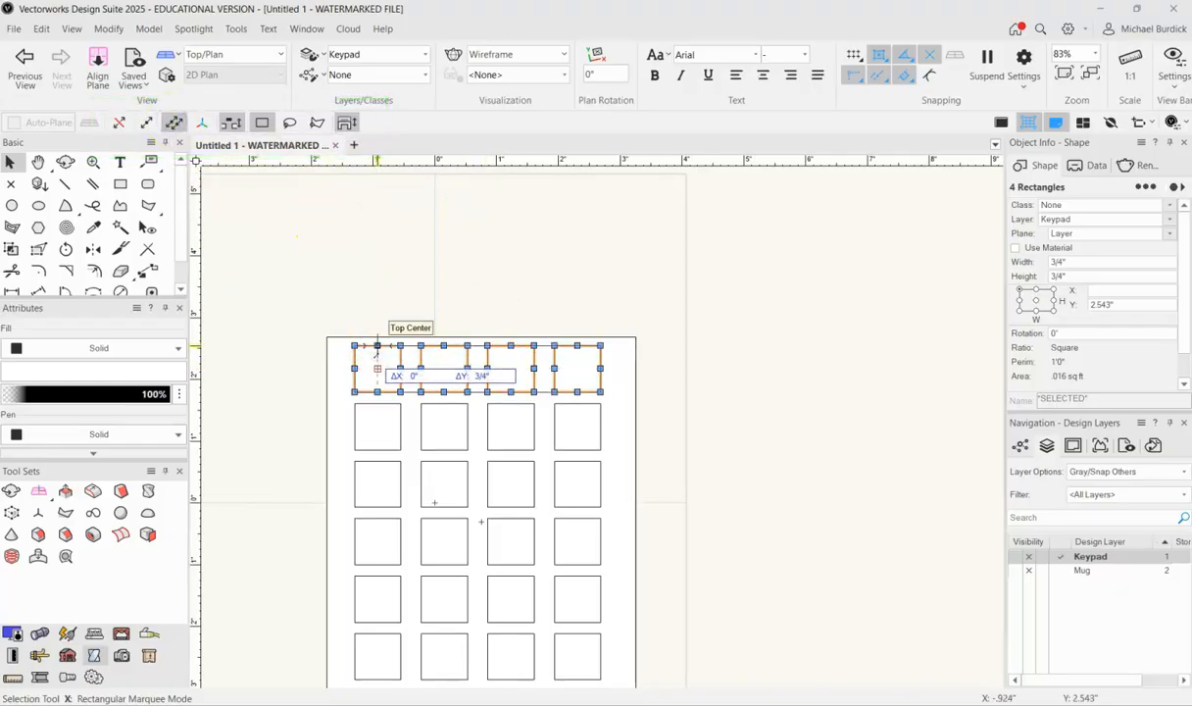
scroll(377, 353, up, 2)
click(378, 361)
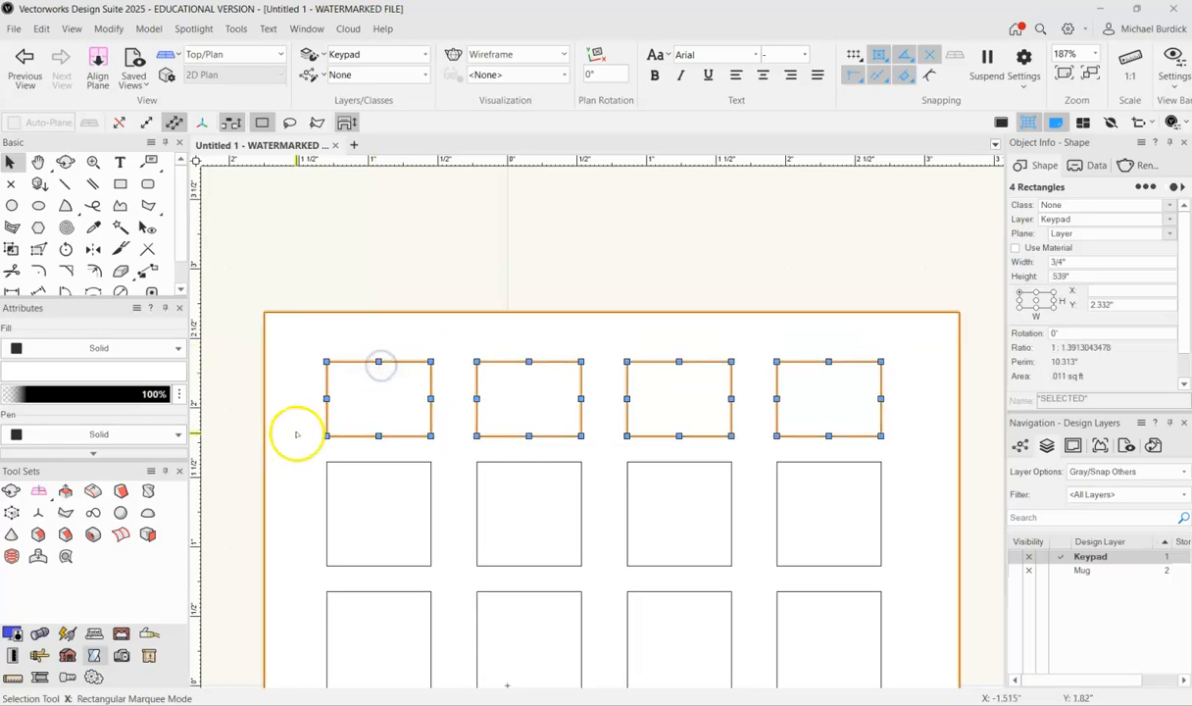
click(379, 361)
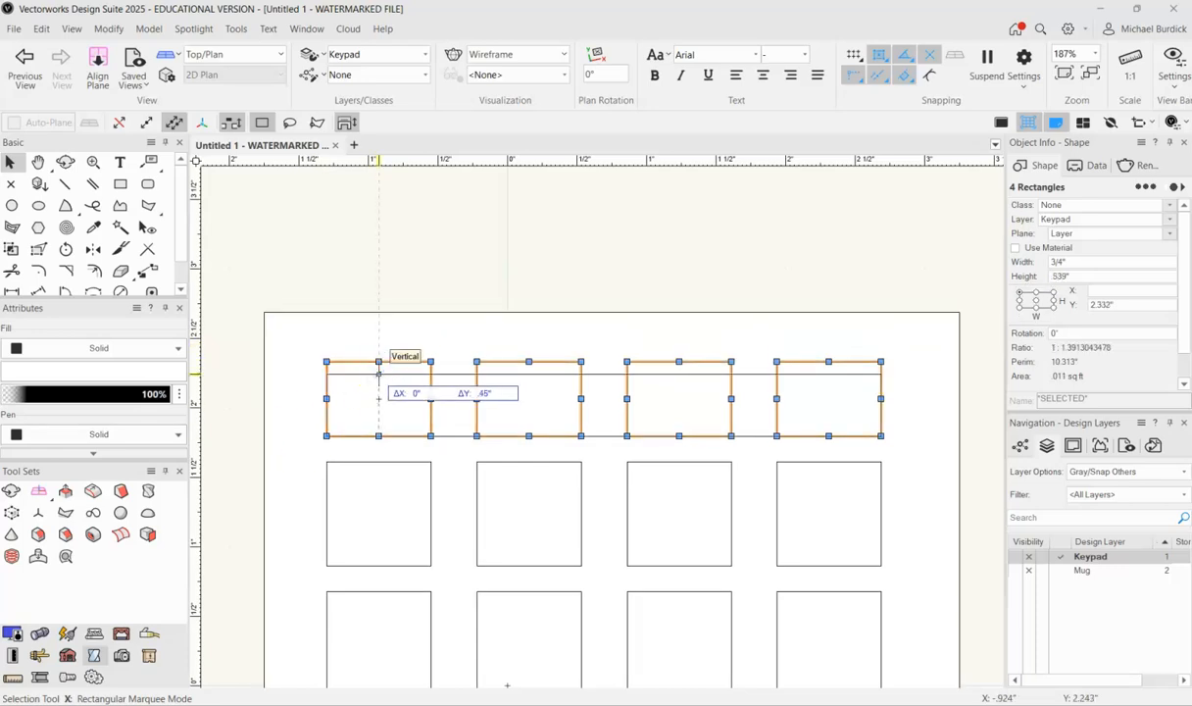
click(379, 372)
scroll(358, 348, down, 1)
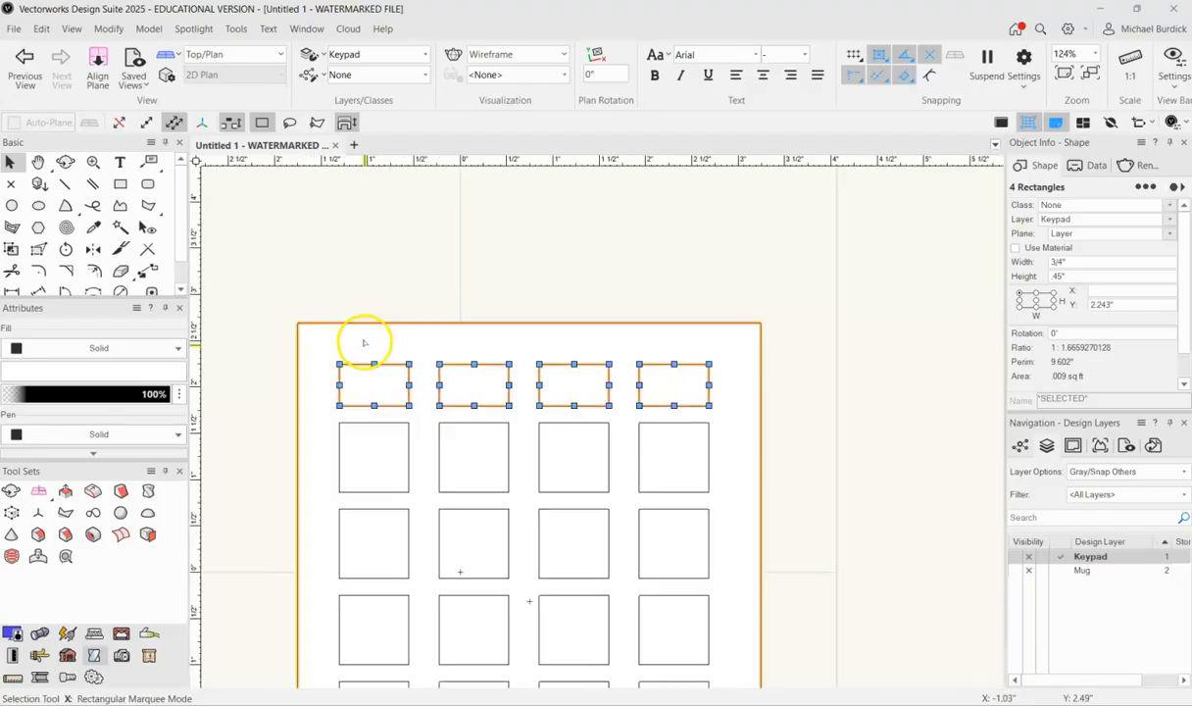
click(148, 126)
click(407, 255)
Step: Widen the bottom-left key to span the first two columns, and delete the square key it covers
scroll(474, 213, down, 2)
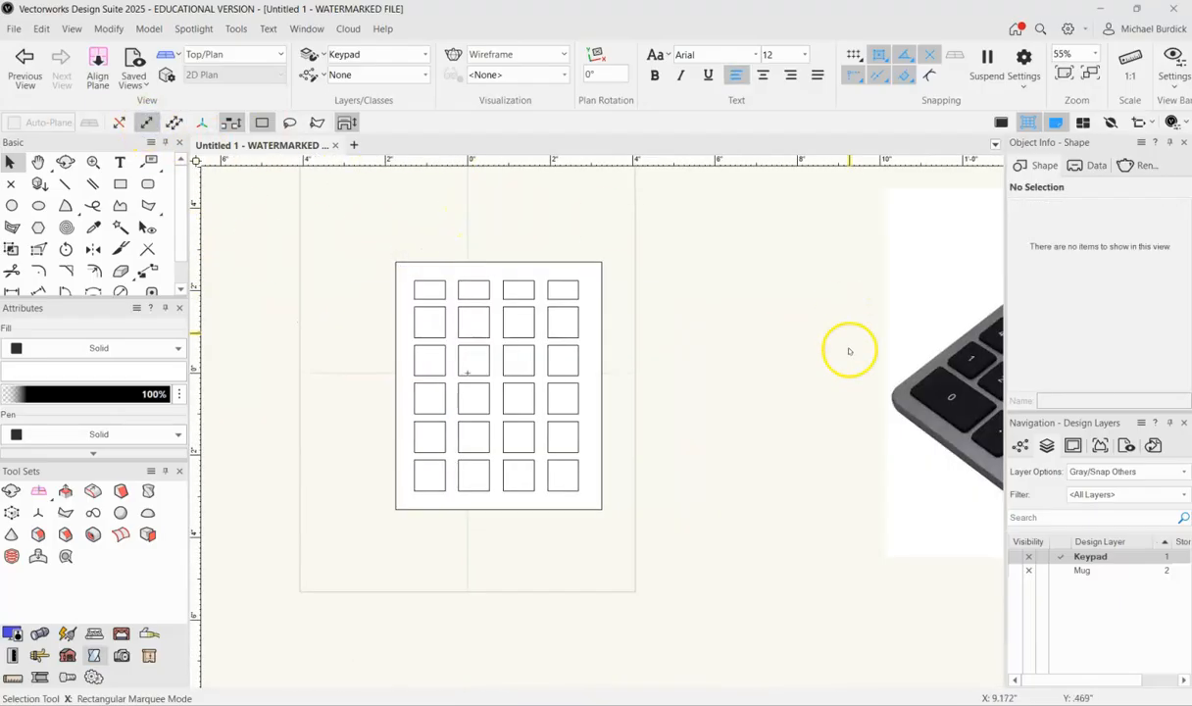
scroll(343, 351, down, 1)
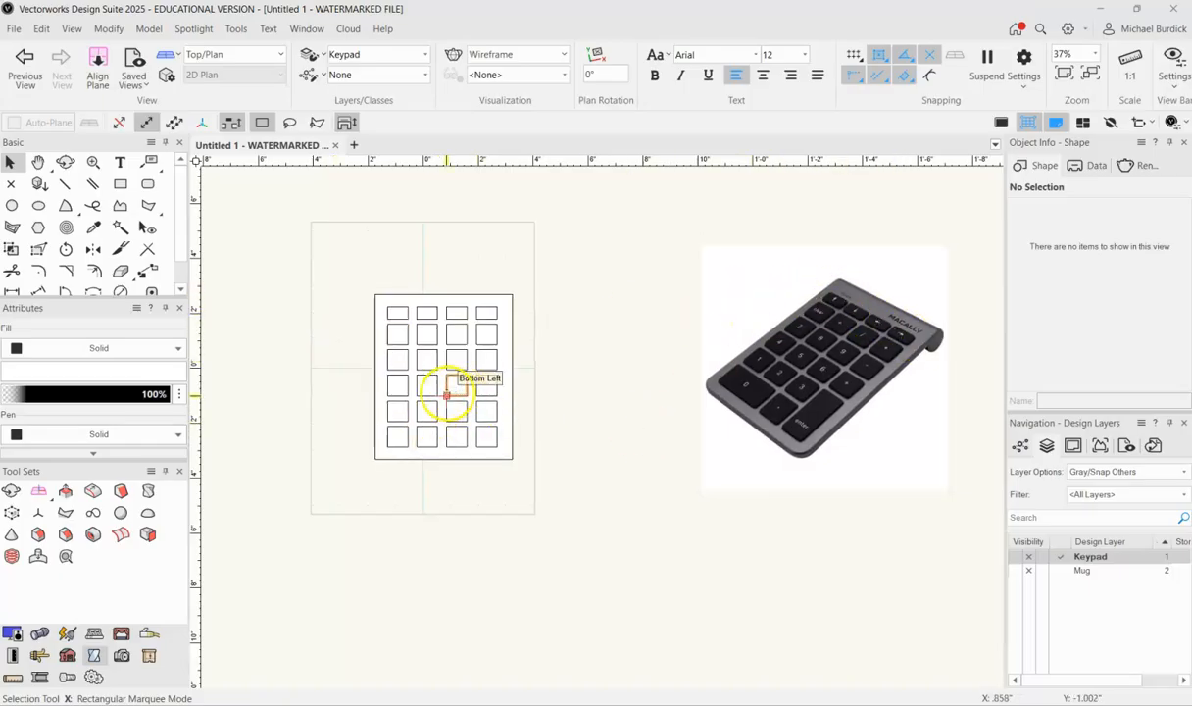
click(396, 435)
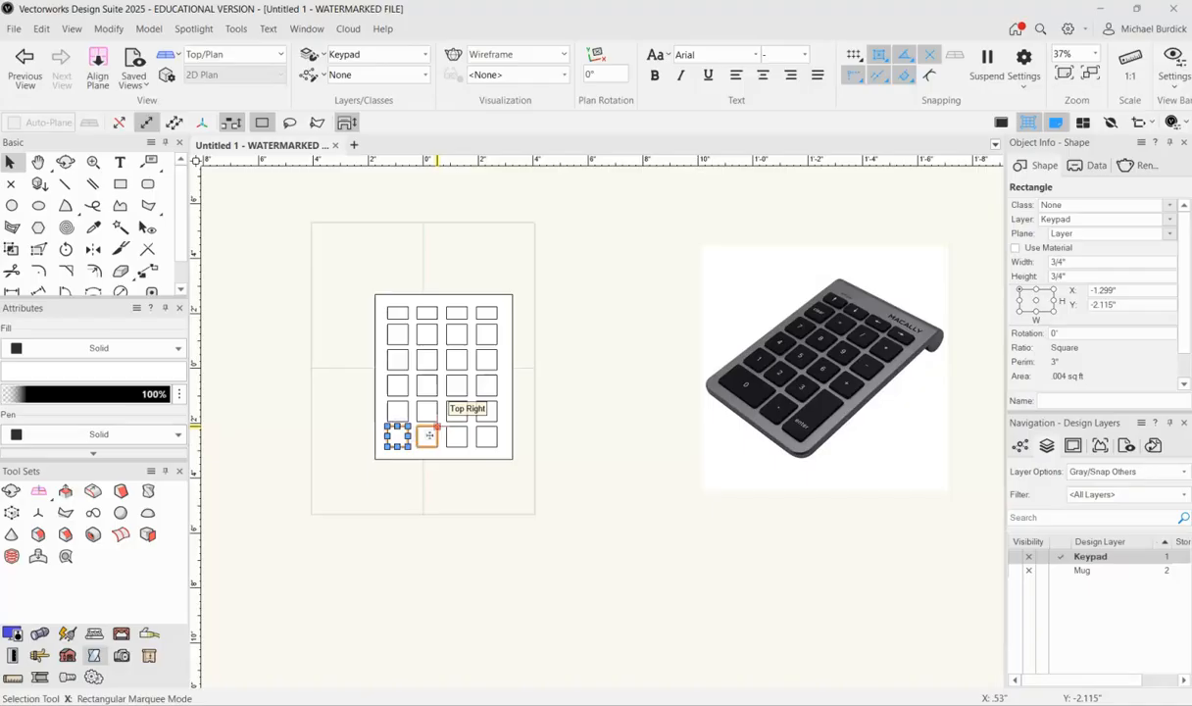
scroll(430, 435, up, 1)
mouse_move(430, 435)
mouse_down()
mouse_move(395, 435)
mouse_move(441, 434)
mouse_up()
click(436, 523)
click(411, 446)
key(Delete)
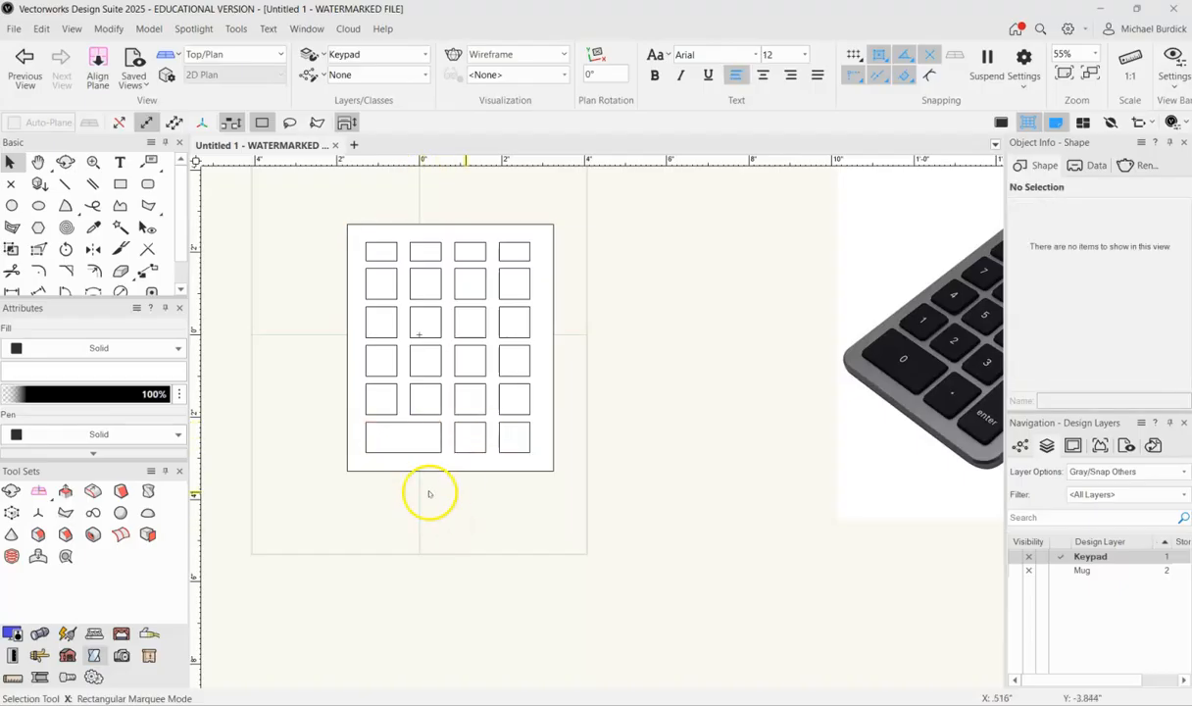
Step: Stretch the bottom-right key upward to 1.682" high so it spans two rows, and delete the square key it covers
scroll(362, 487, down, 2)
click(461, 458)
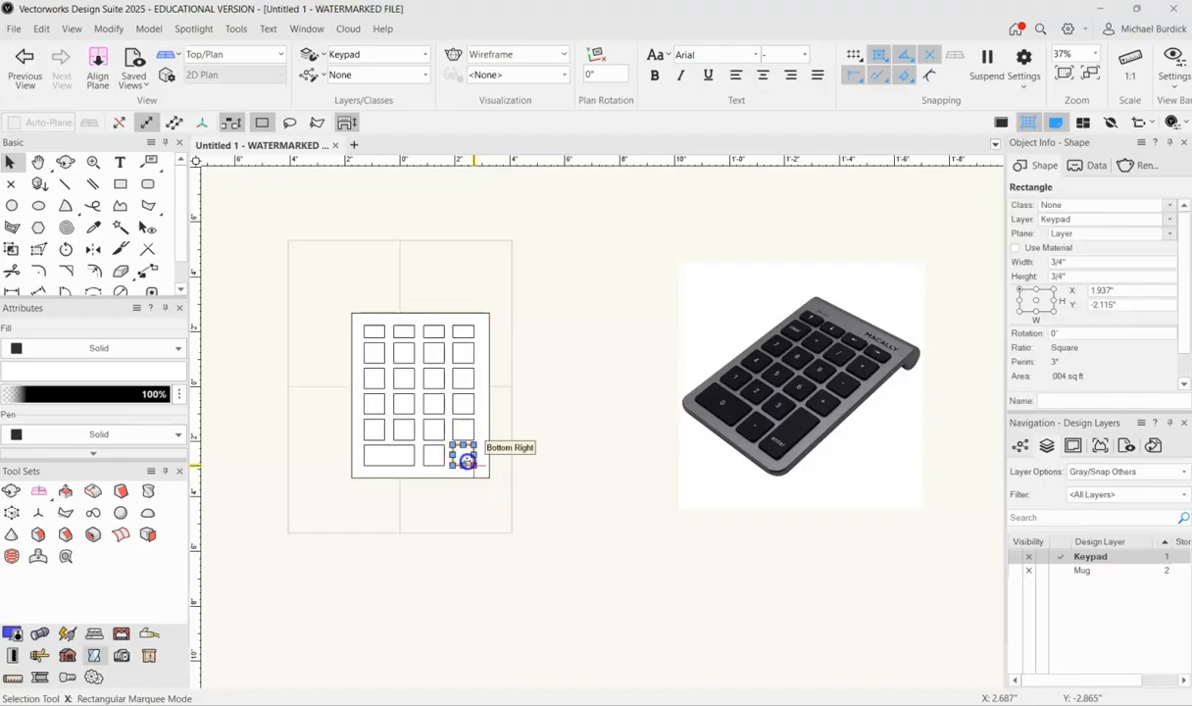
scroll(458, 458, up, 3)
drag(461, 461, 459, 374)
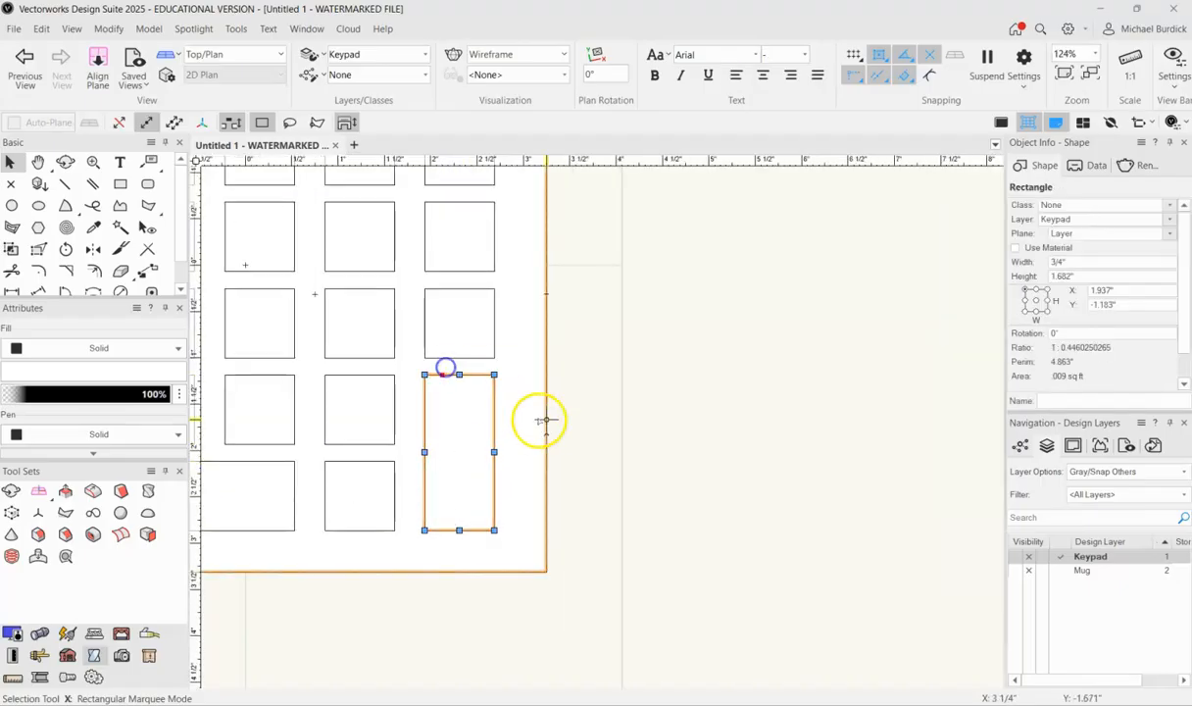
click(637, 407)
drag(577, 354, 405, 479)
click(609, 499)
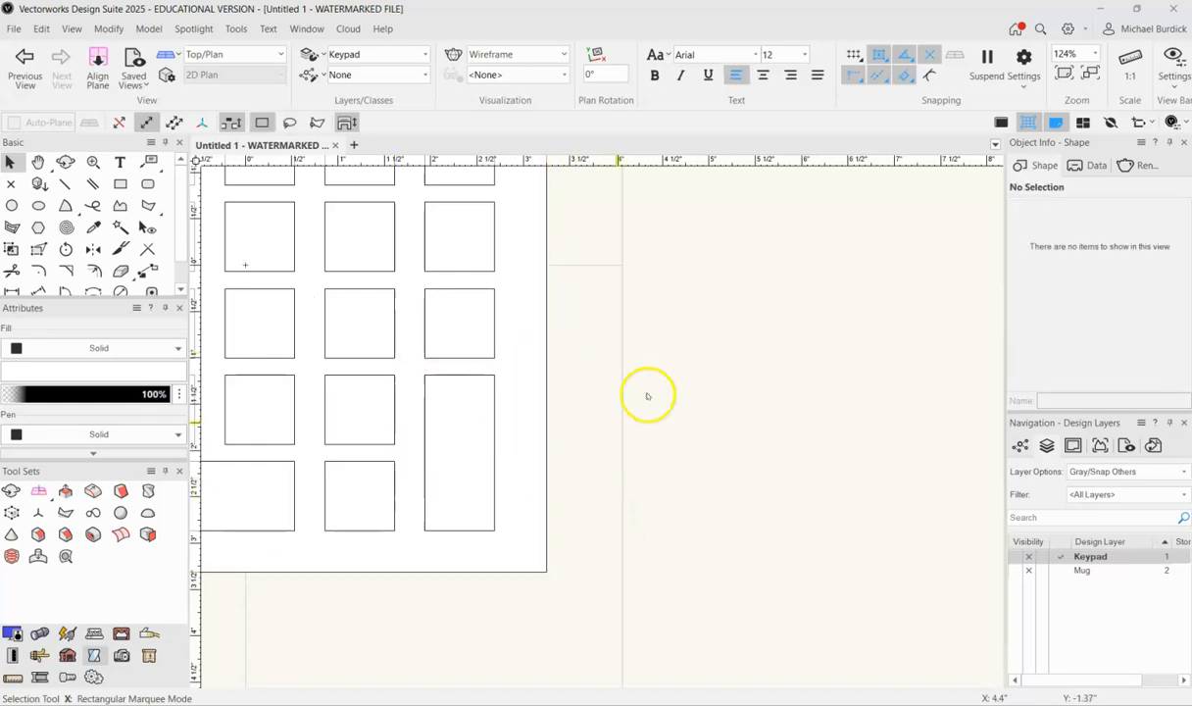
scroll(670, 394, down, 6)
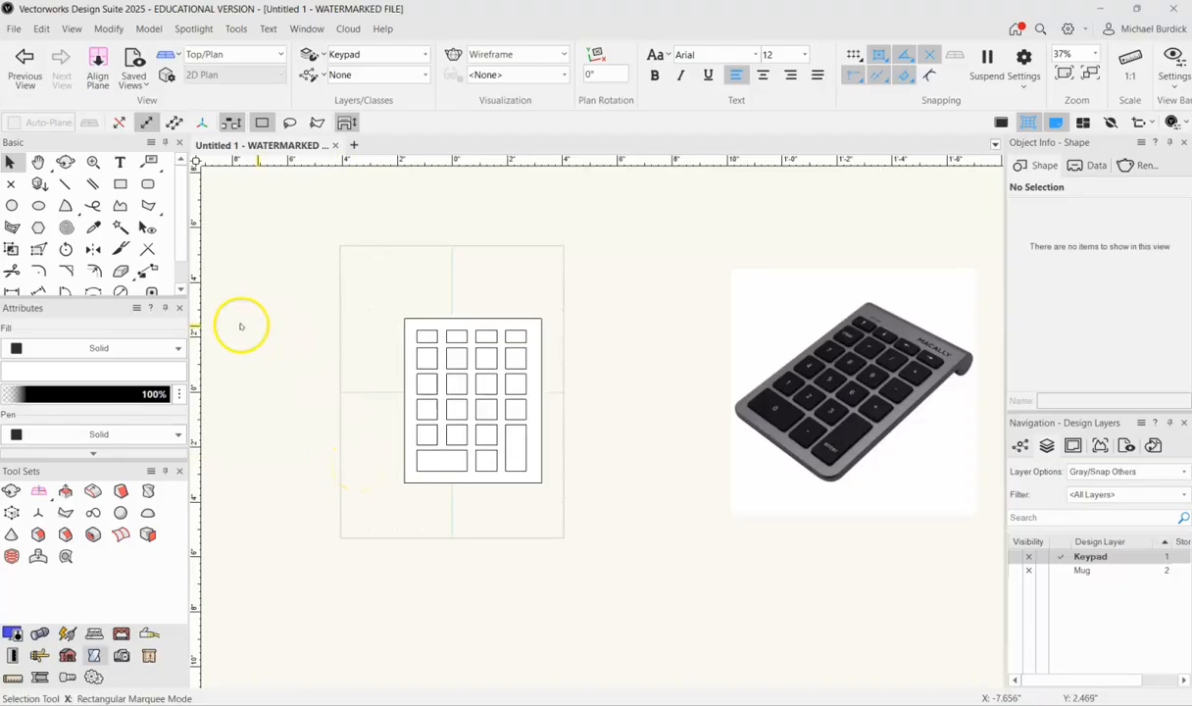
Step: Round the corners of the four top-row keys with the Fillet tool, using trim mode and a .1" fillet radius
click(41, 273)
click(251, 121)
text(.)
double_click(257, 123)
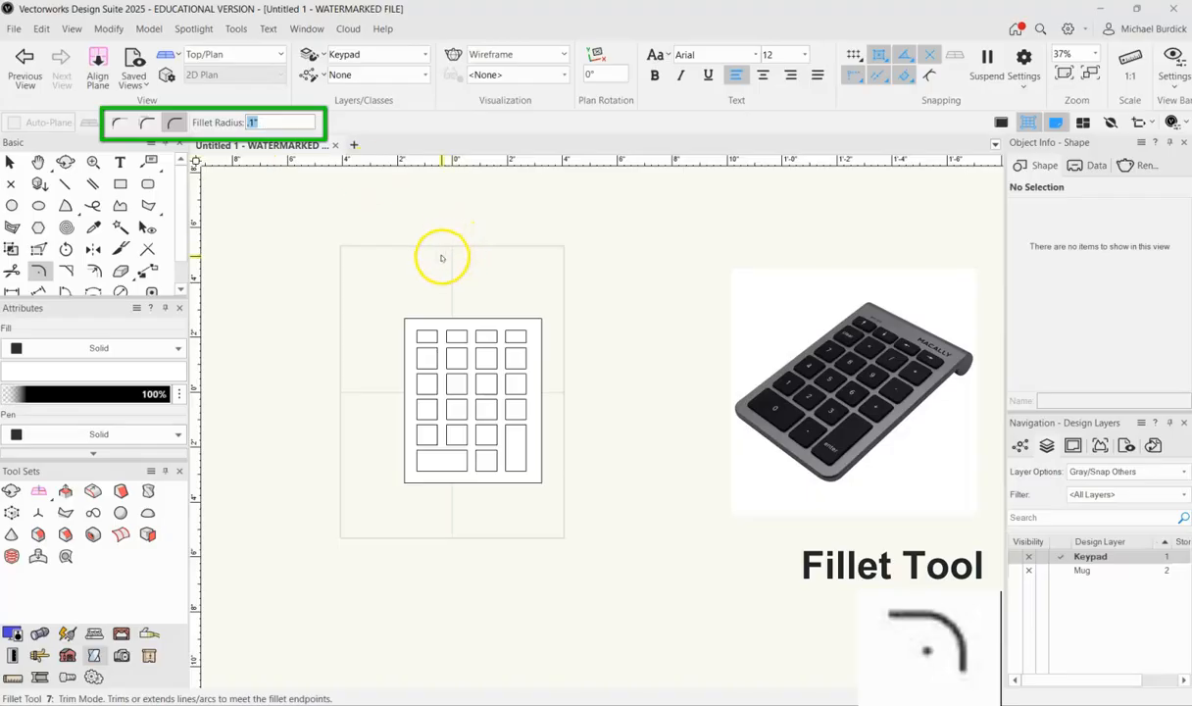
scroll(428, 335, up, 3)
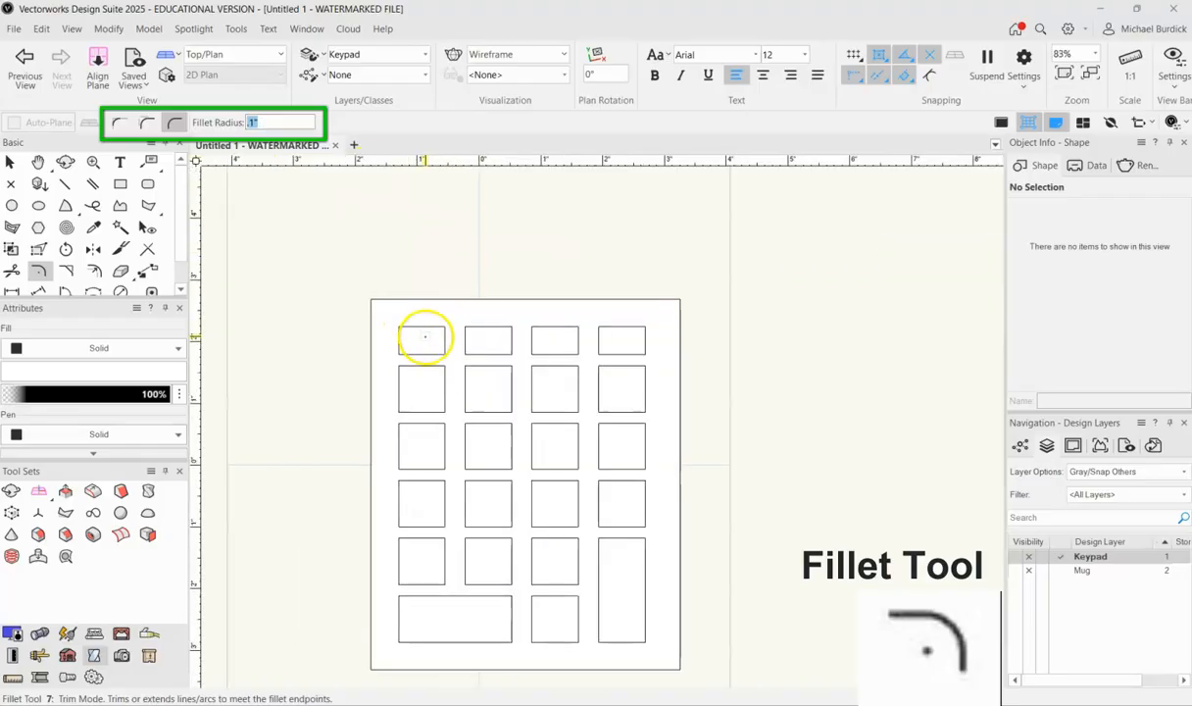
click(422, 342)
click(498, 340)
click(556, 346)
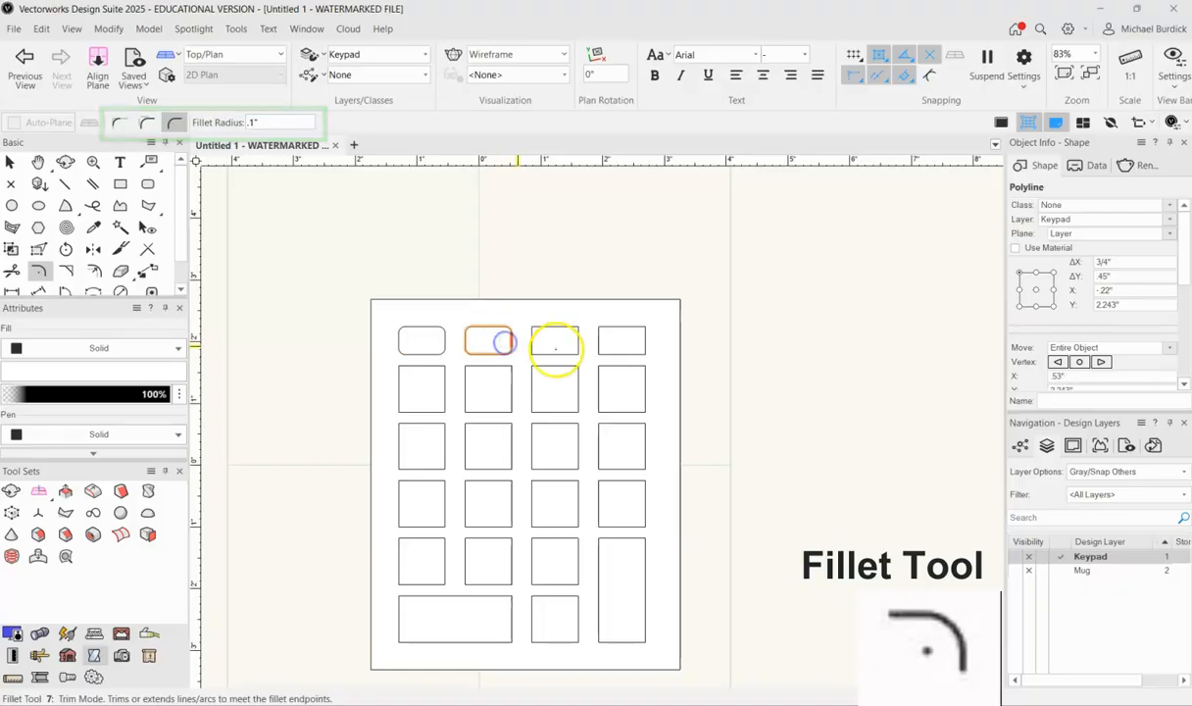
click(632, 347)
Step: Fillet the corners of all second- and third-row keys and the rightmost key in the fourth row
click(622, 394)
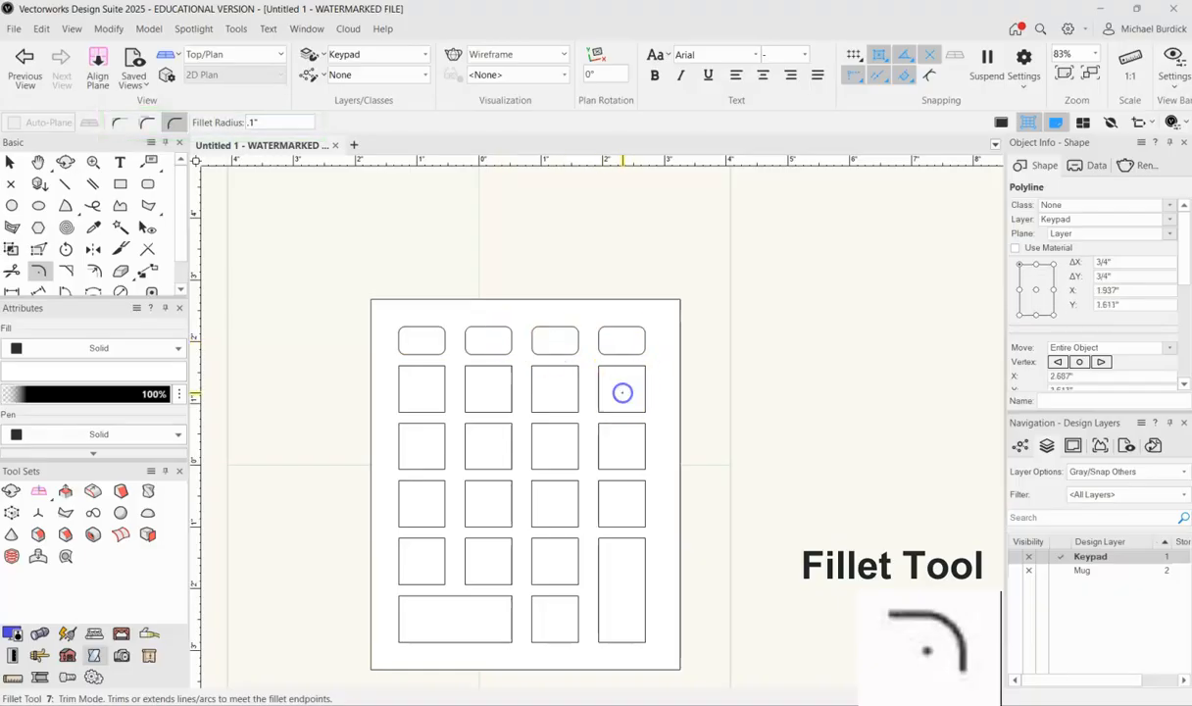
click(502, 389)
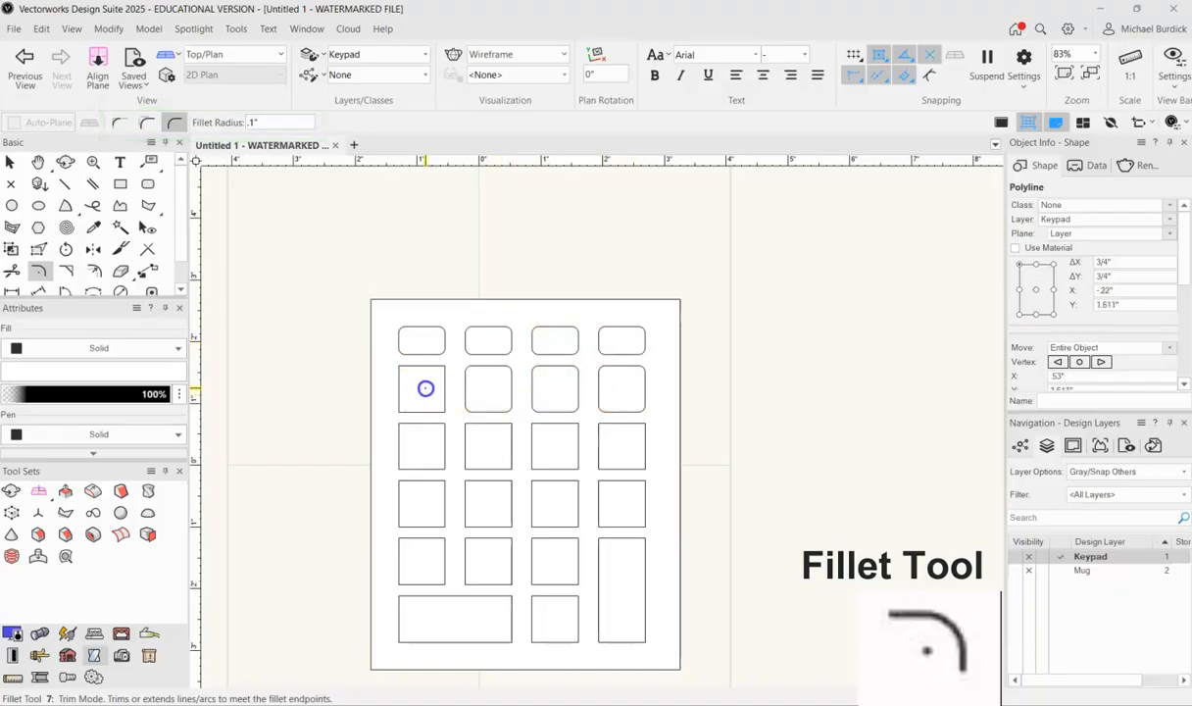
click(423, 444)
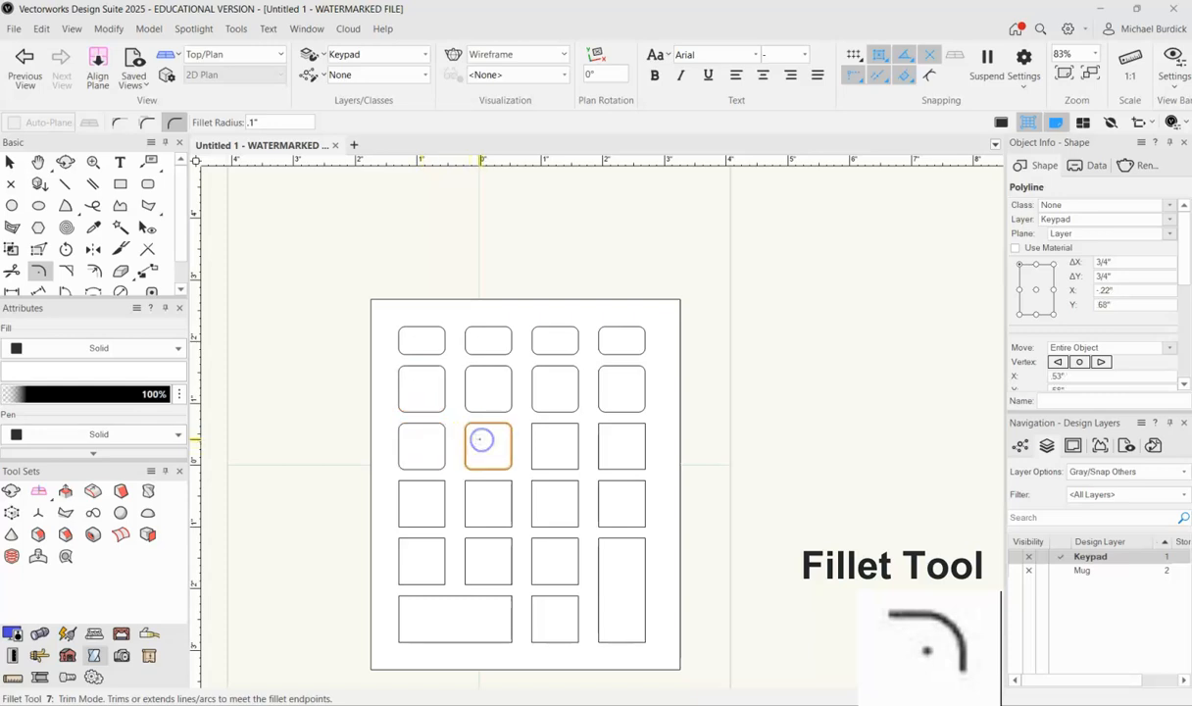
click(549, 443)
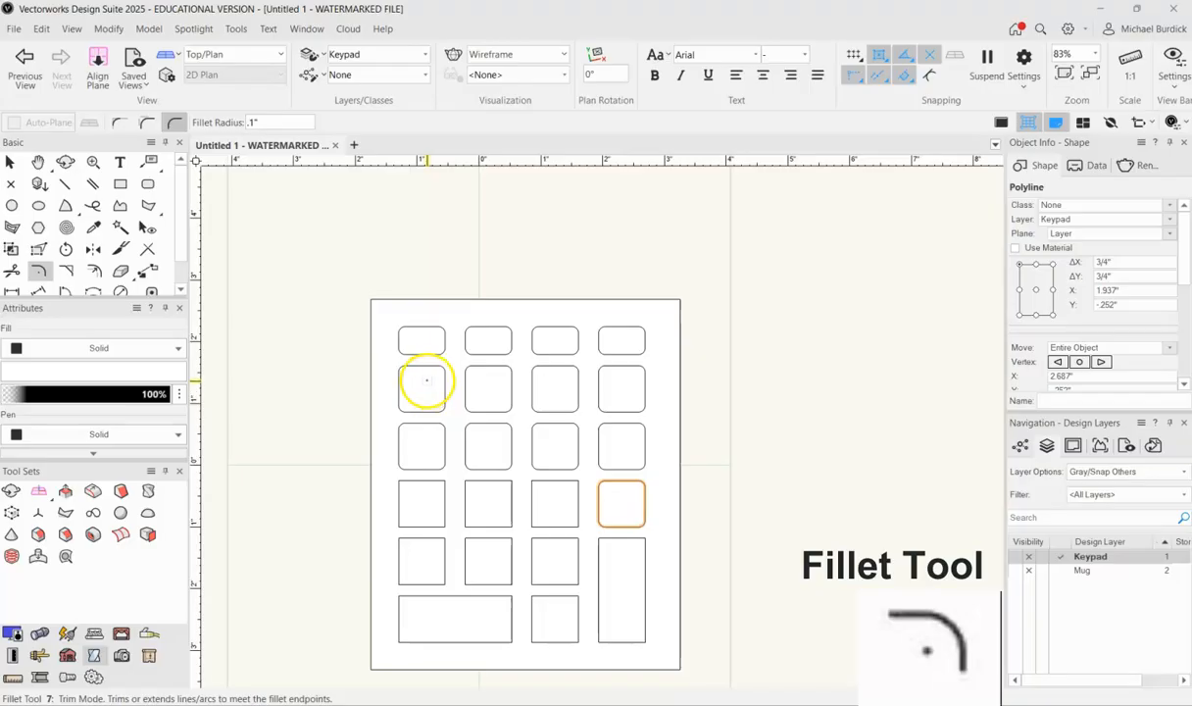
Step: Place a copy of the leftmost second-row key in the empty area to the right of the base
click(9, 161)
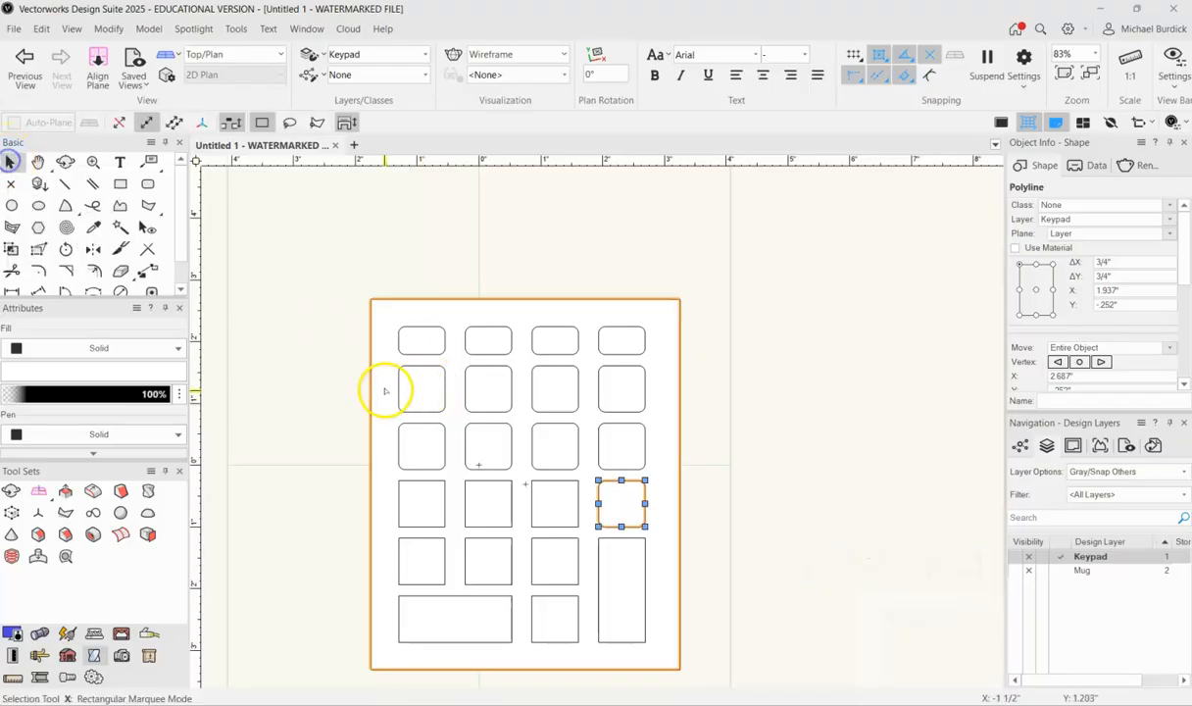
drag(412, 386, 815, 386)
scroll(881, 415, up, 2)
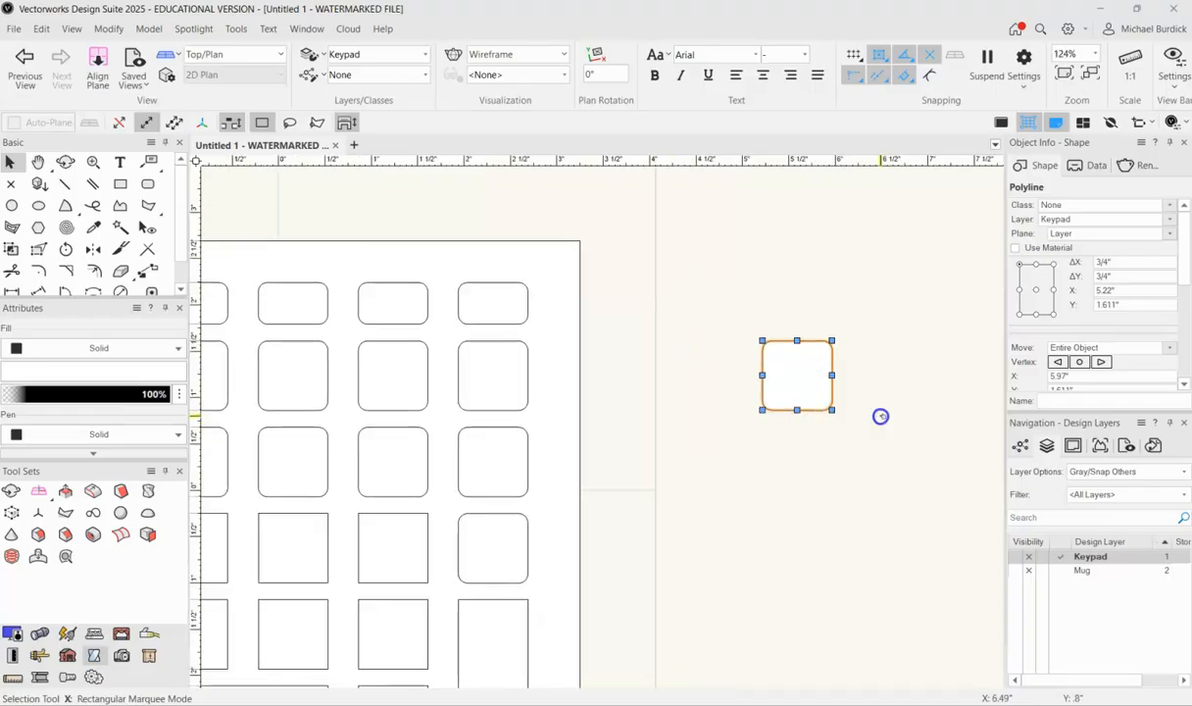
click(880, 415)
scroll(888, 402, down, 2)
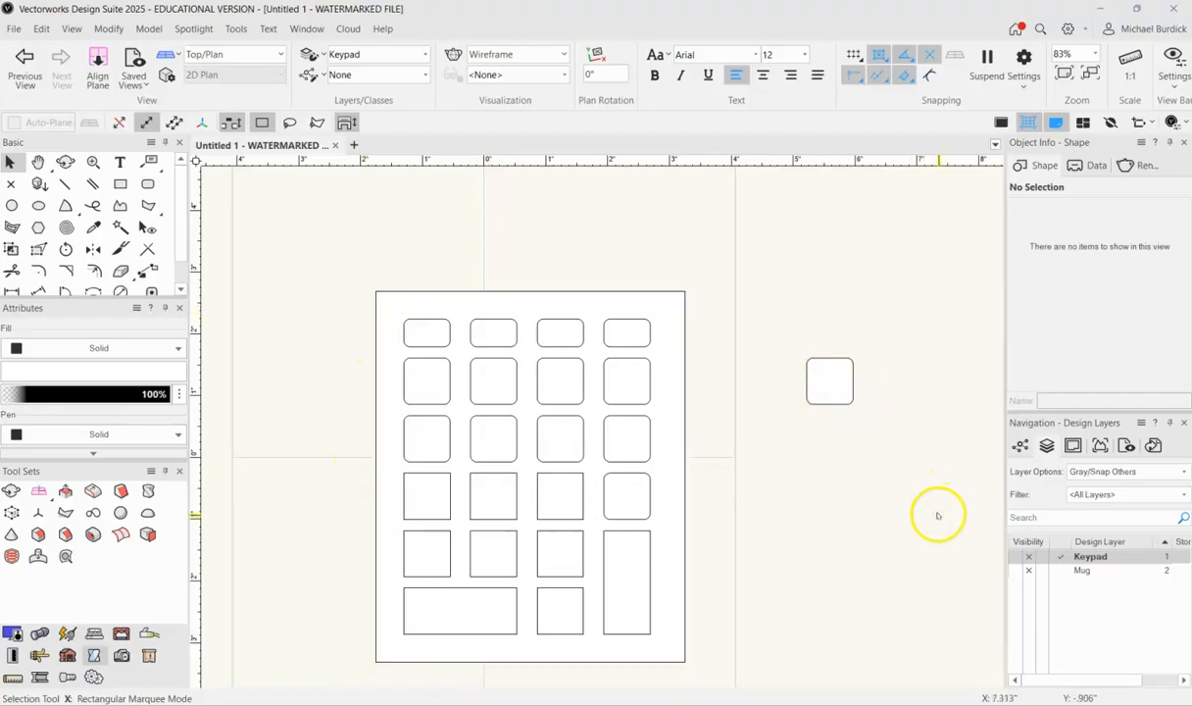
Step: Try shortening the copied rounded key to 3/8" high from its top edge, and undo the resize
scroll(843, 385, up, 2)
click(834, 371)
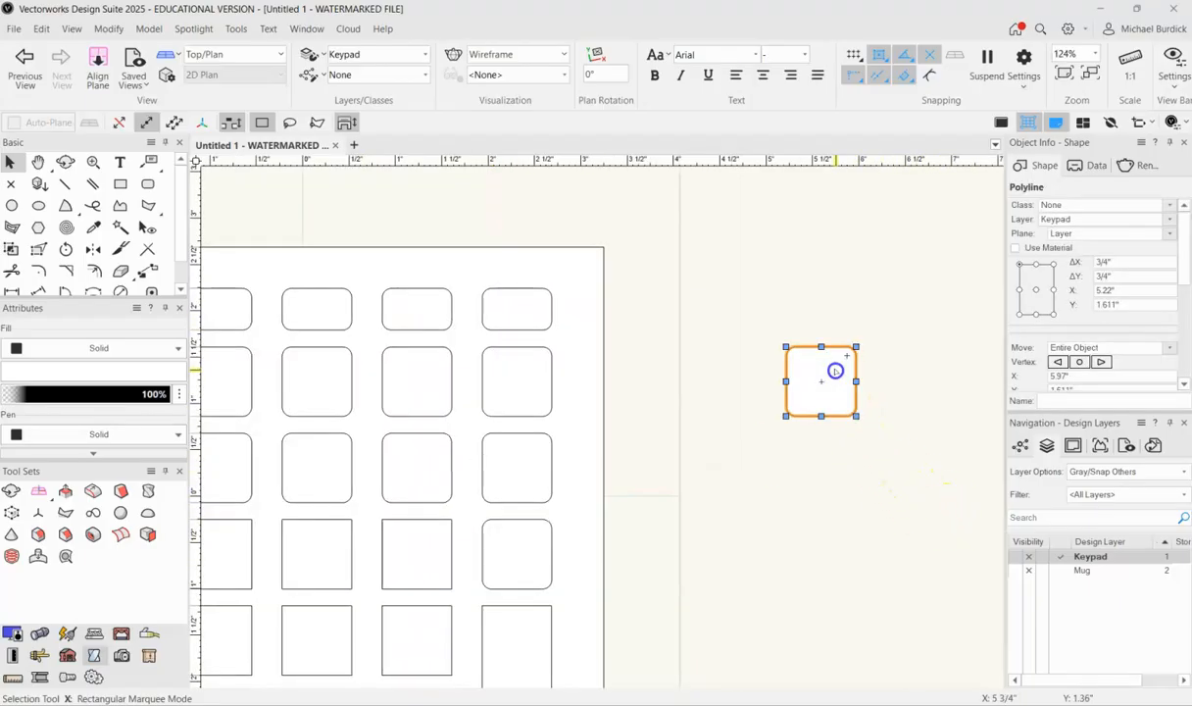
drag(822, 346, 822, 380)
click(880, 436)
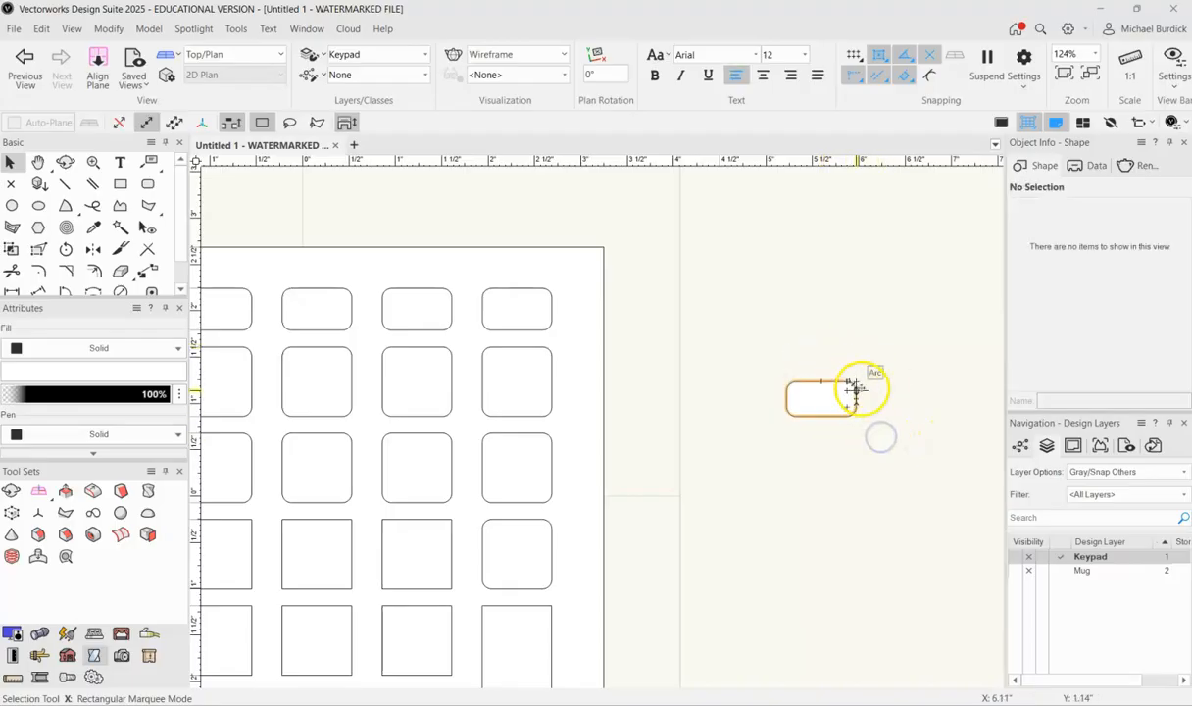
click(824, 398)
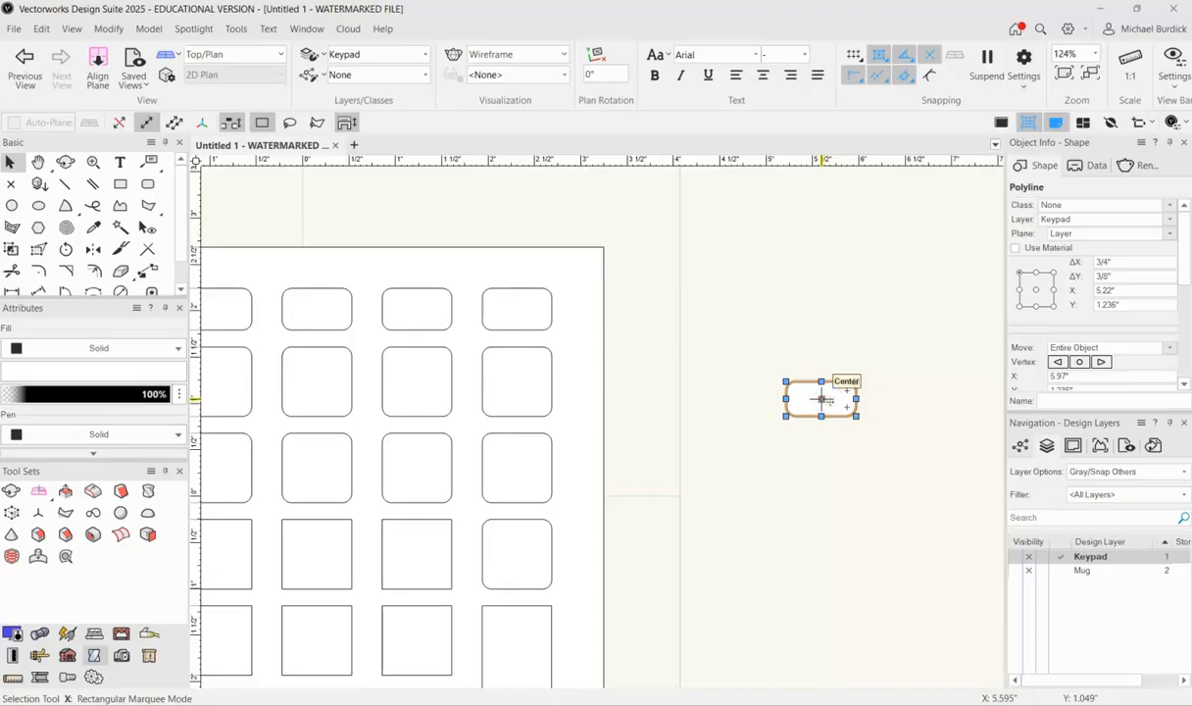
key(ctrl+z)
scroll(761, 373, down, 2)
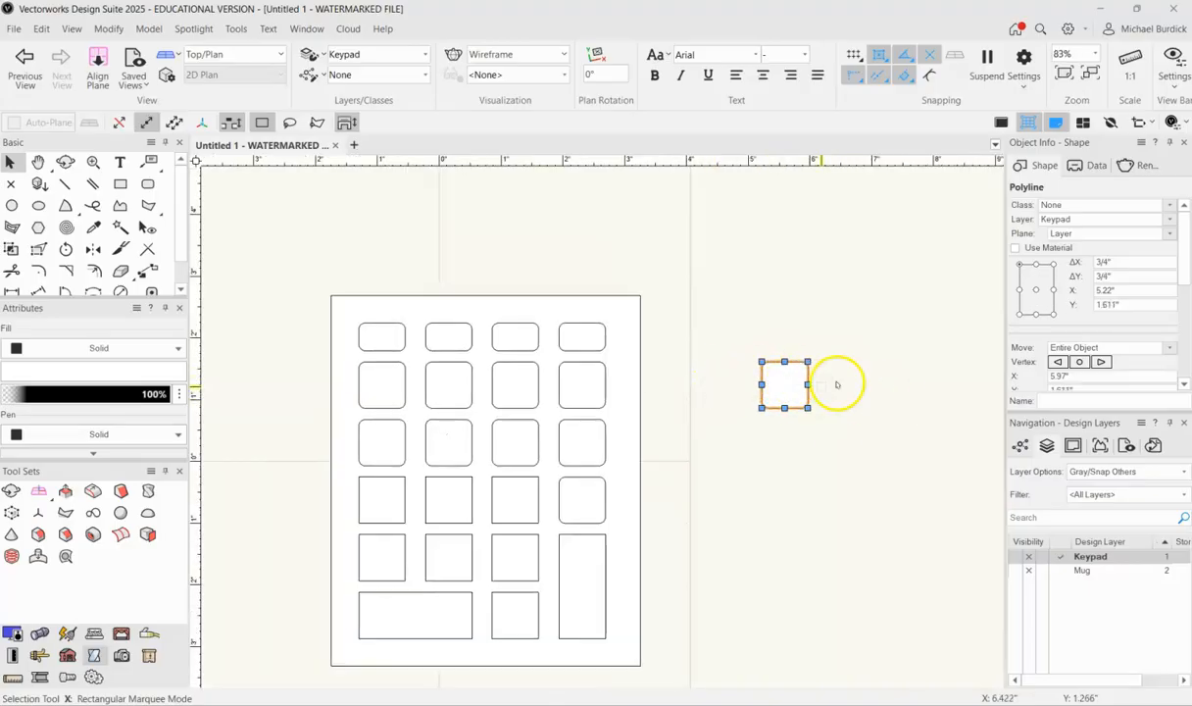
Step: Stretch the copied rounded key to about 2.12" wide, inspect its corners up close, and delete the copy
drag(808, 384, 892, 384)
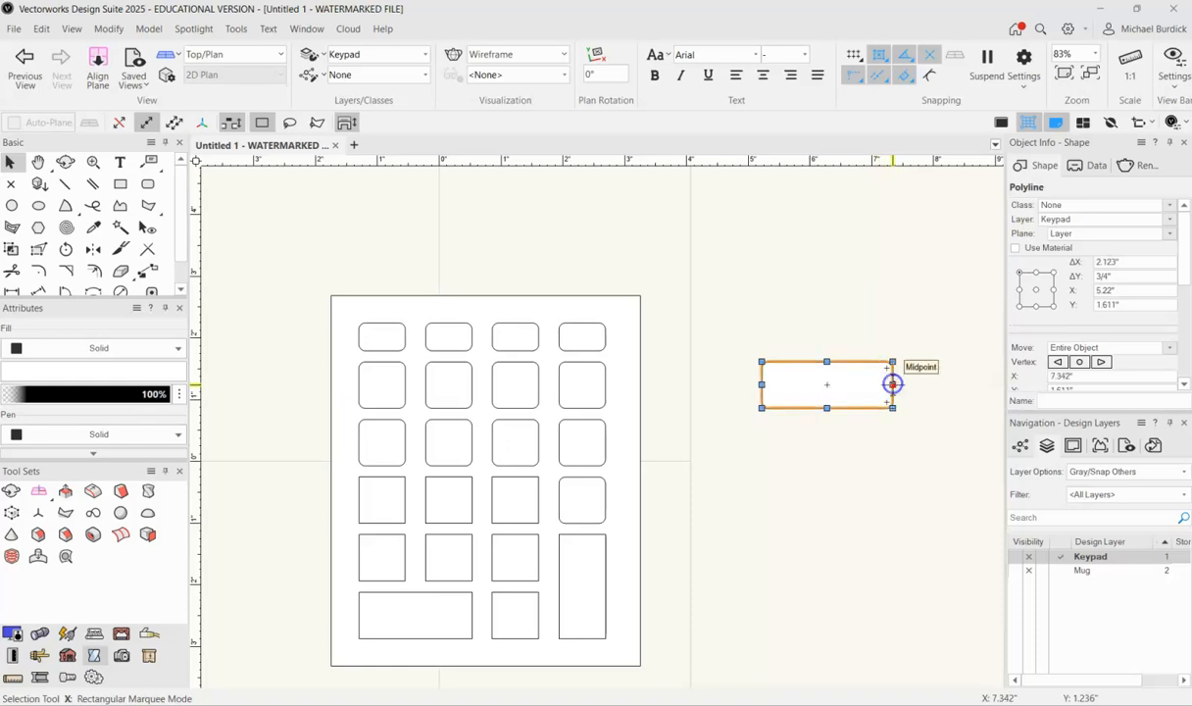
click(898, 456)
scroll(902, 432, up, 6)
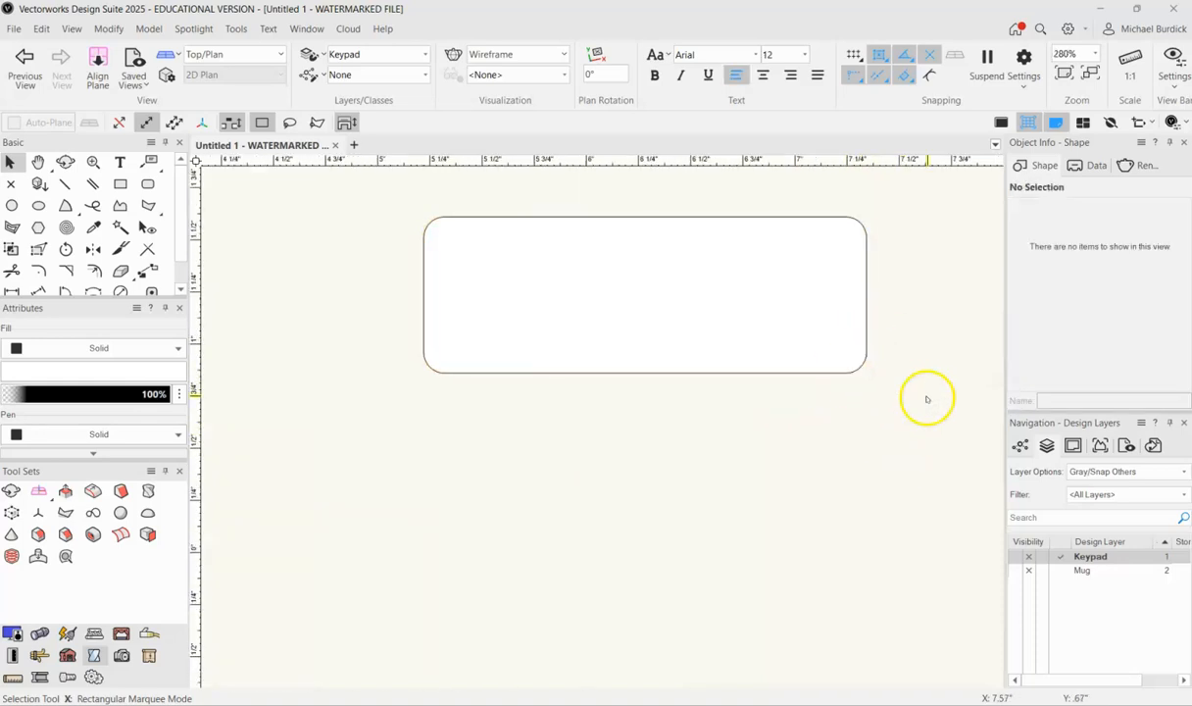
scroll(927, 399, down, 6)
click(833, 404)
key(Delete)
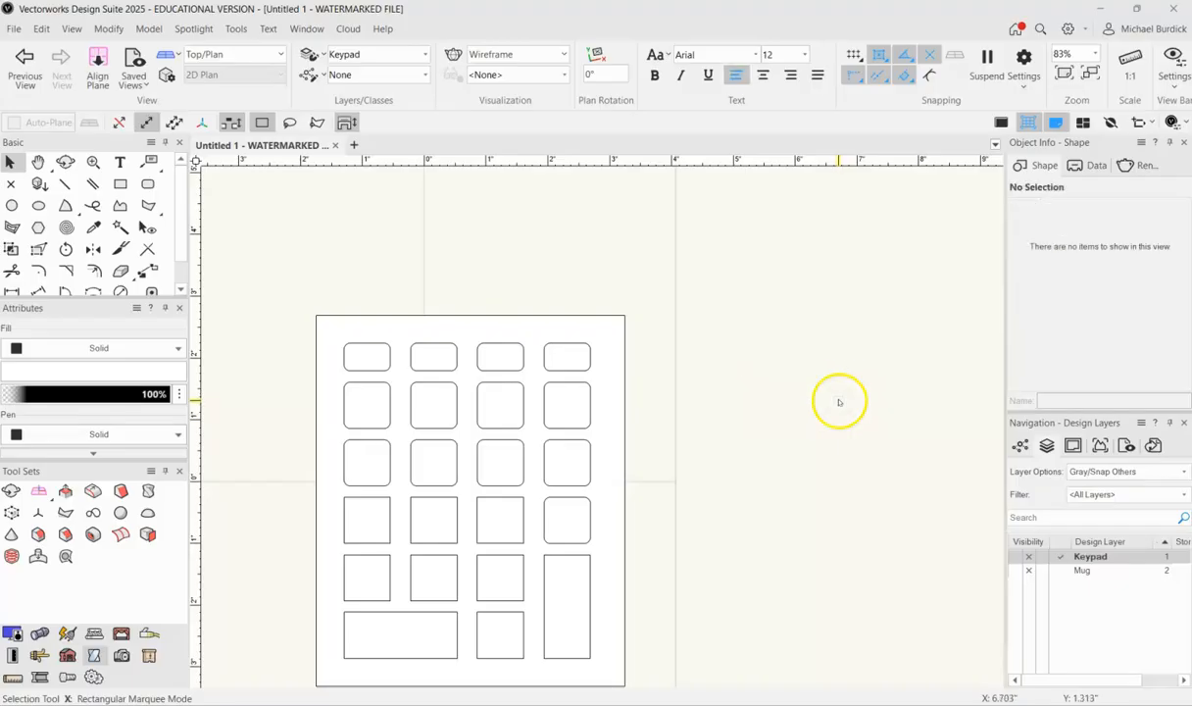
Step: Fillet the corners of all remaining square keys, the tall right-hand key and the wide bottom key, with the .1" radius, and clear the selection
click(366, 518)
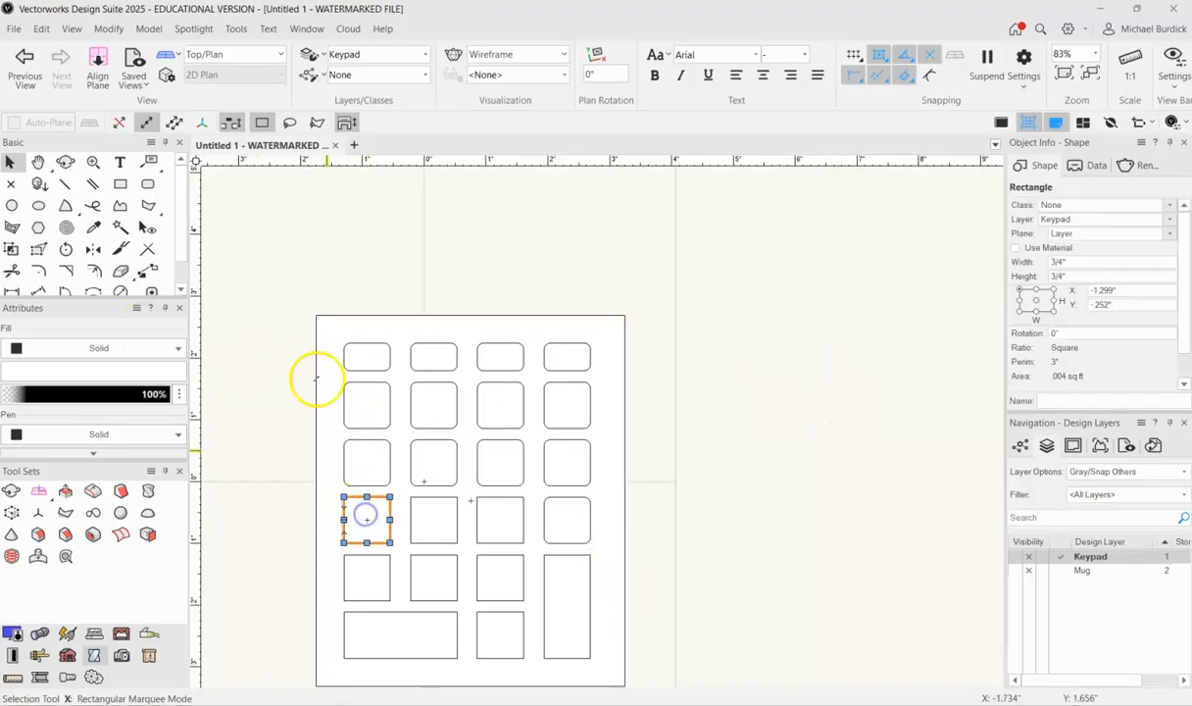
click(39, 270)
click(366, 518)
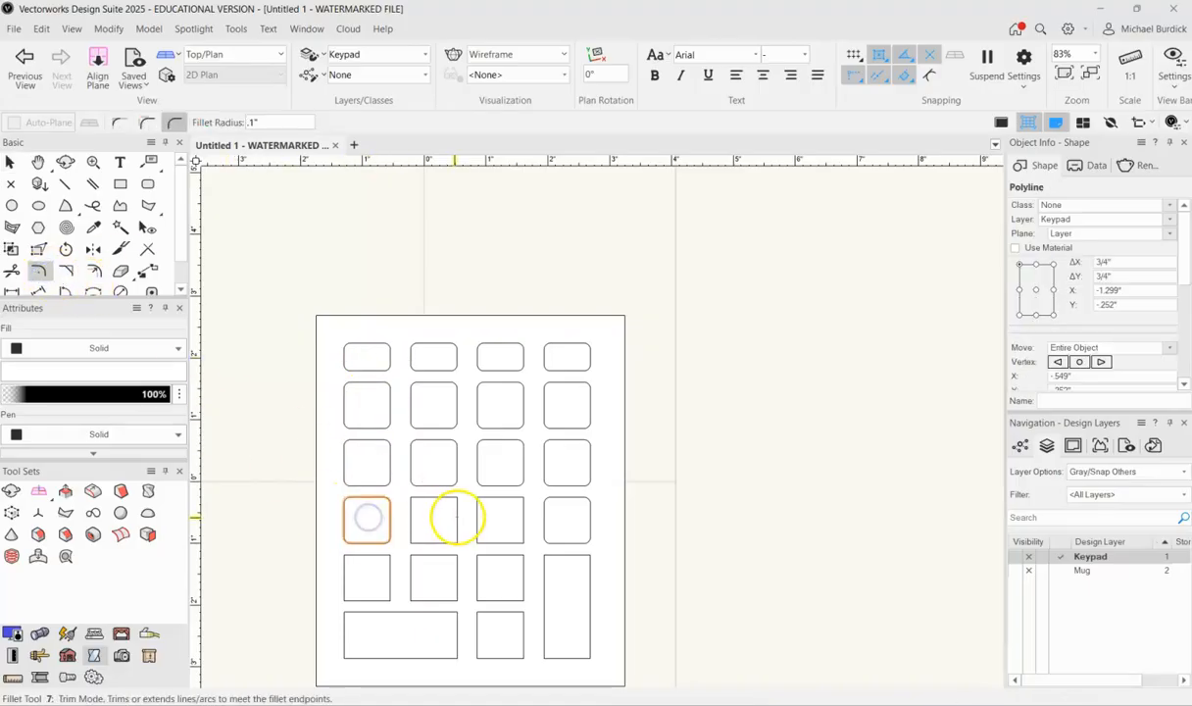
click(564, 573)
click(511, 574)
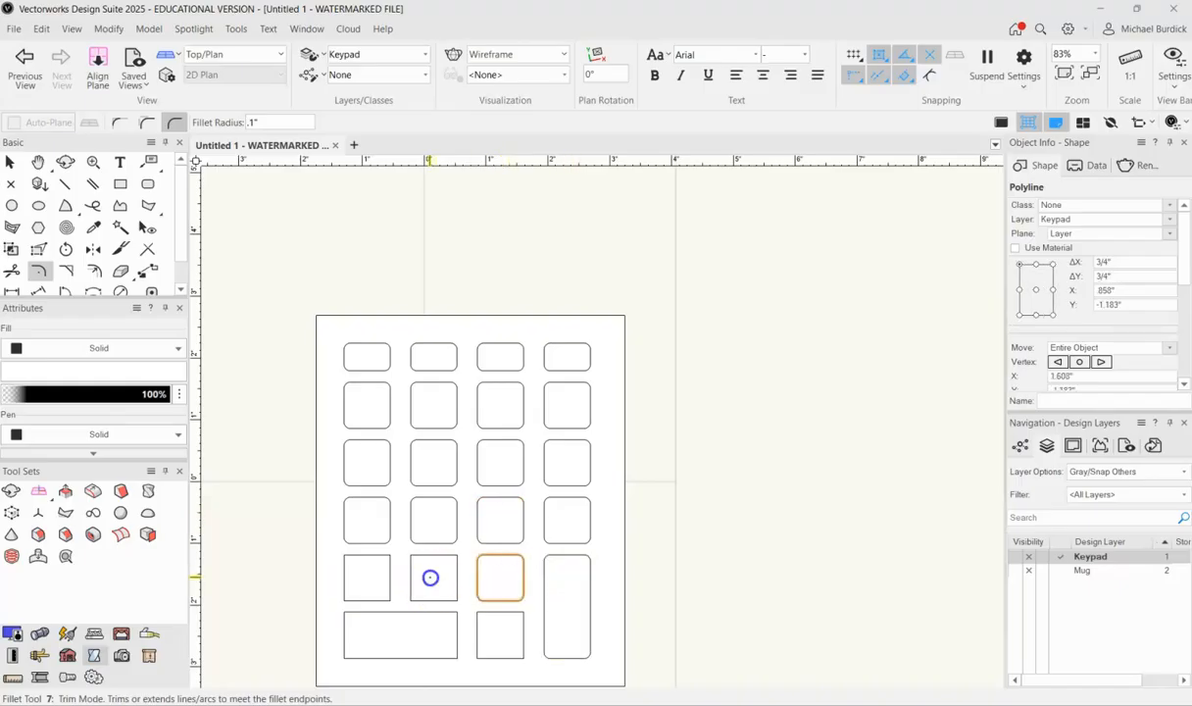
double_click(364, 579)
click(393, 627)
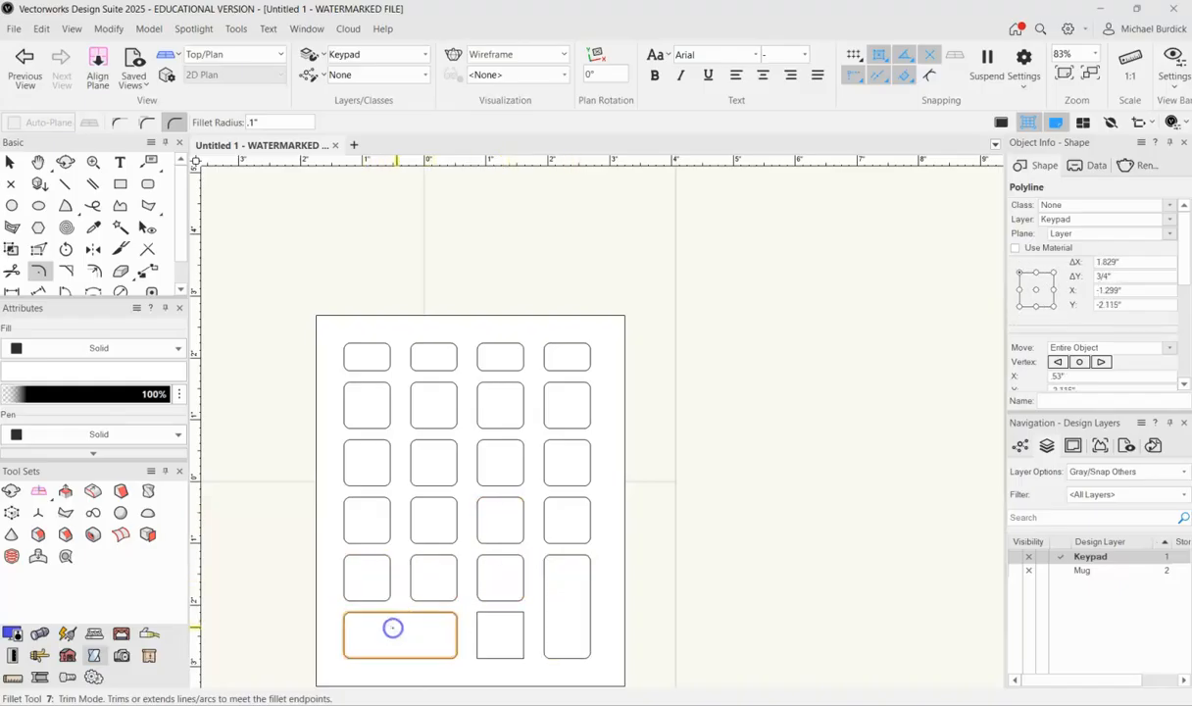
click(499, 632)
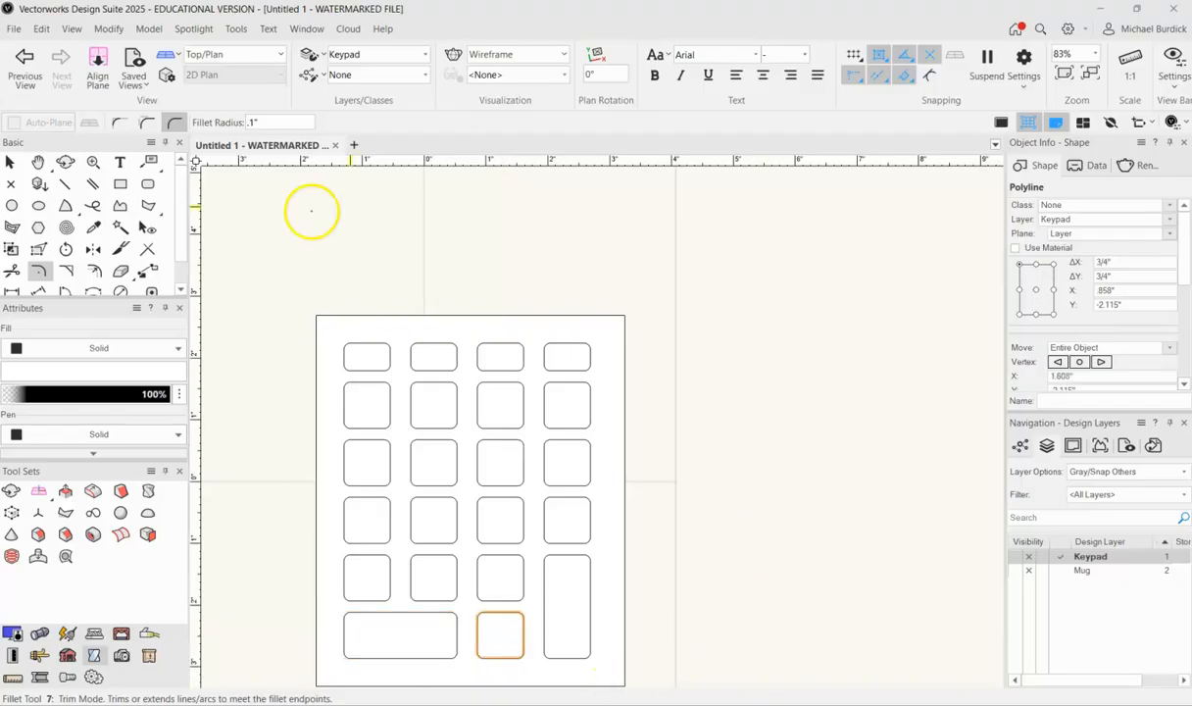
click(10, 161)
click(337, 276)
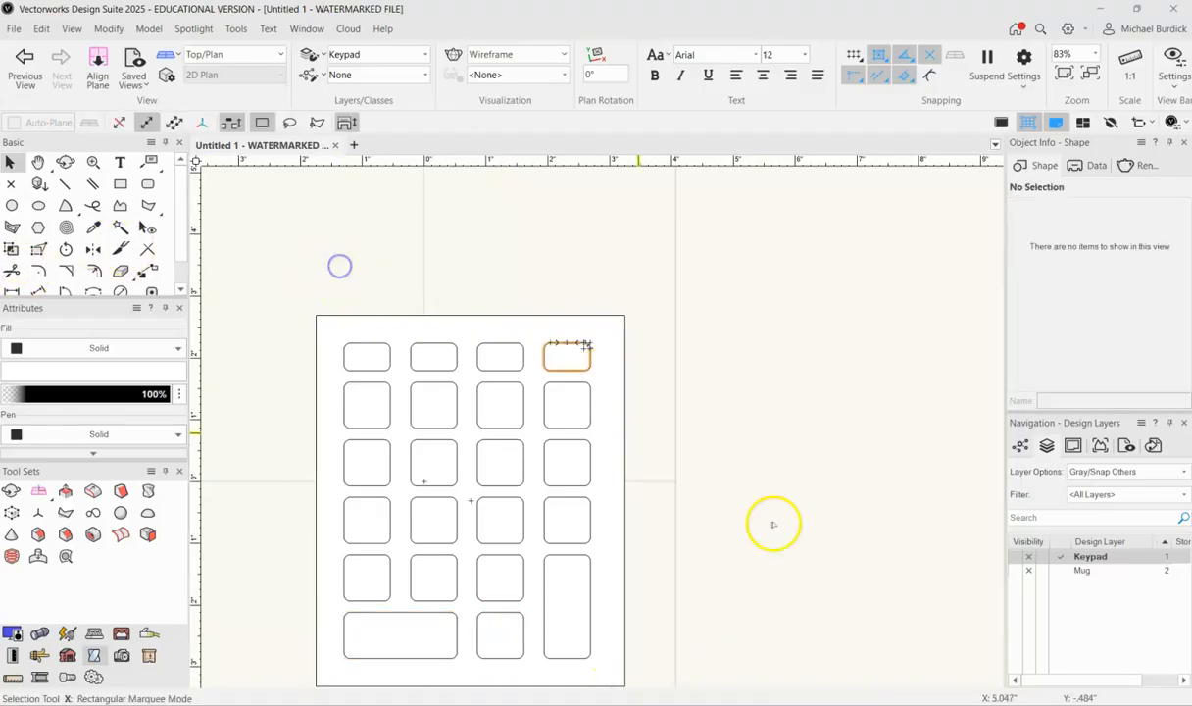
Step: View the keypad in 3D, select all the rounded key outlines without the base, and extrude them 1/4"
key(shift+c)
mouse_move(860, 479)
mouse_down()
mouse_move(768, 495)
mouse_move(623, 279)
mouse_up()
key(x)
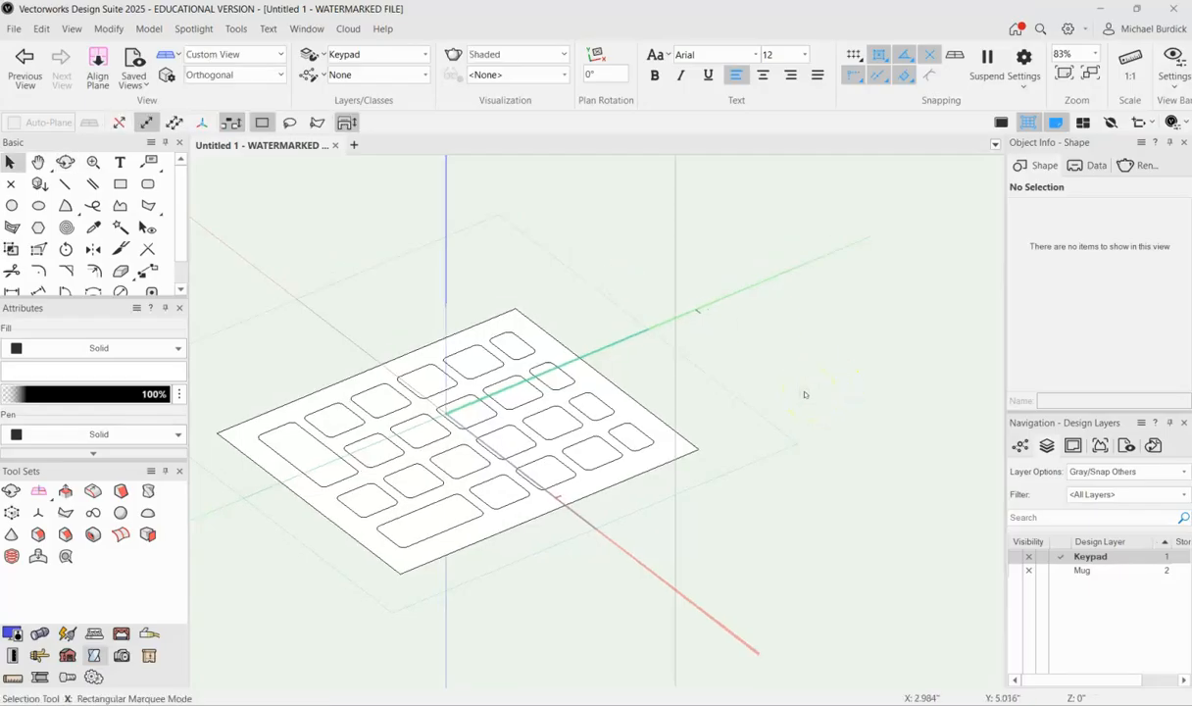
drag(231, 247, 483, 602)
drag(234, 307, 666, 596)
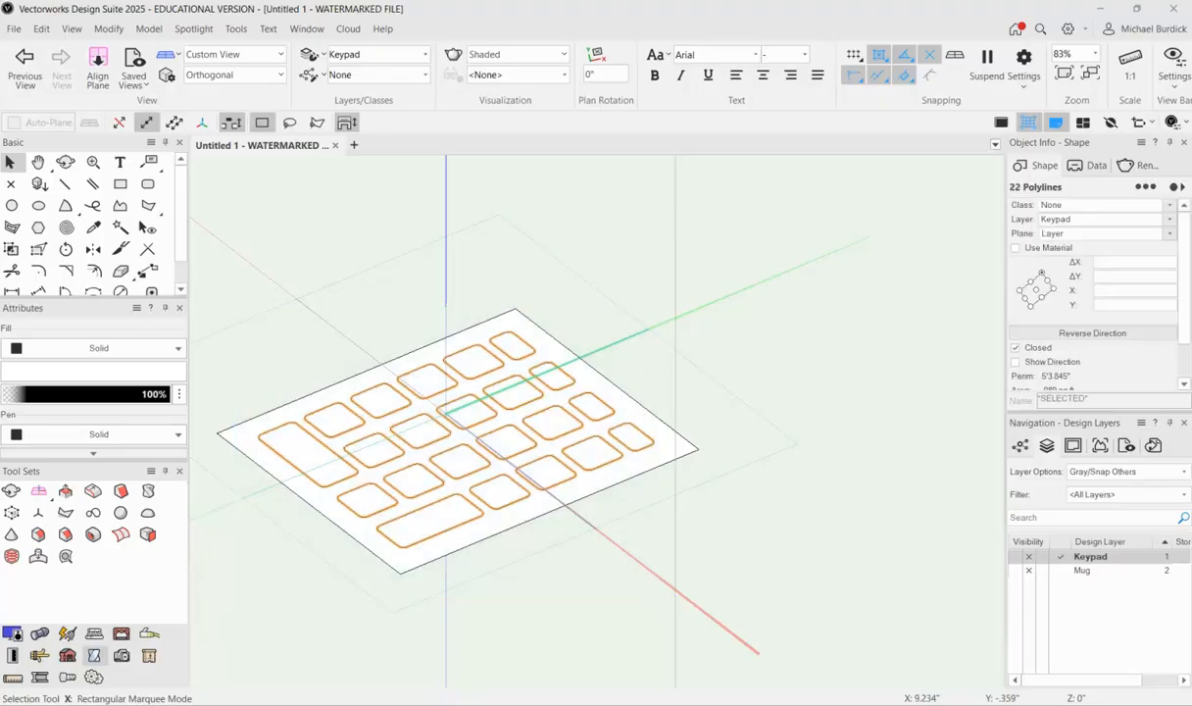
key(ctrl+e)
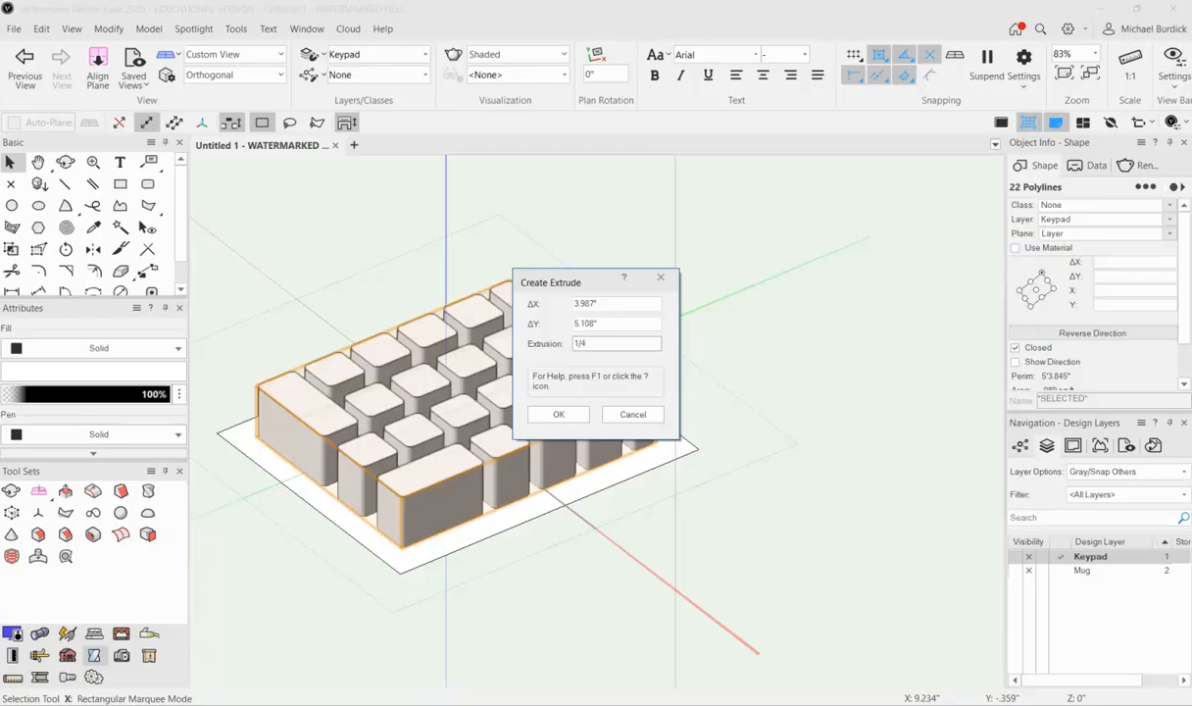
key(Return)
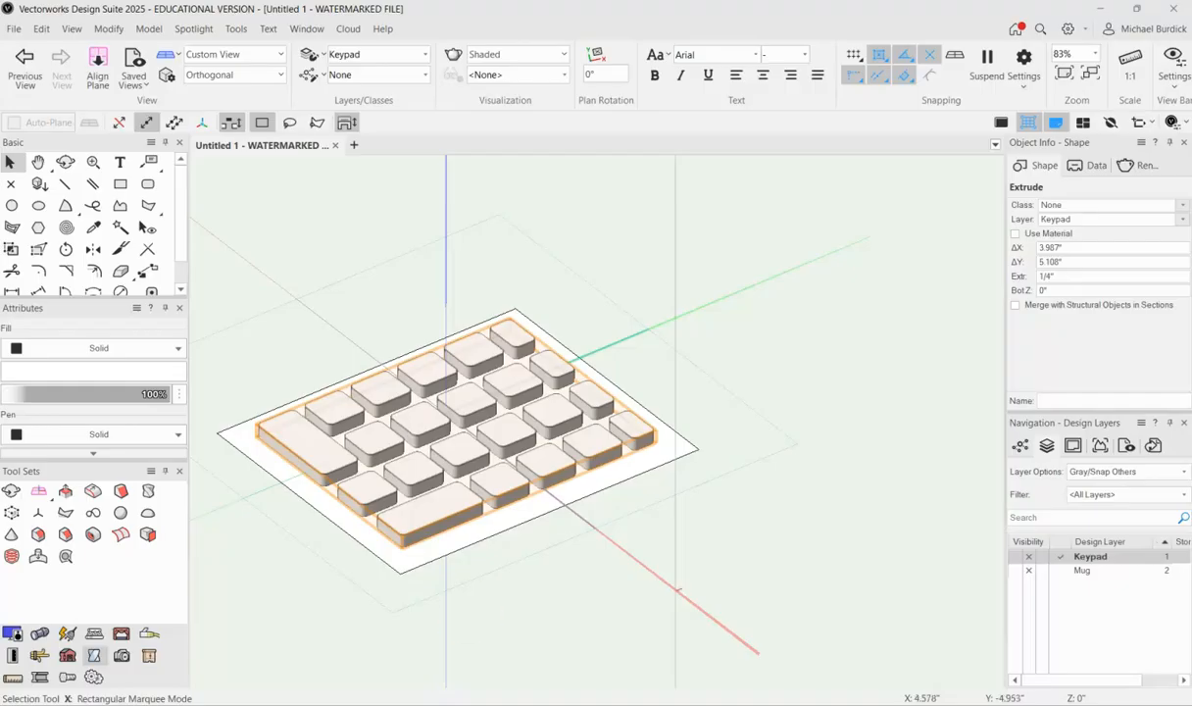
Step: Extrude the base rectangle 3/8" and view the slab from a lower angle
click(395, 571)
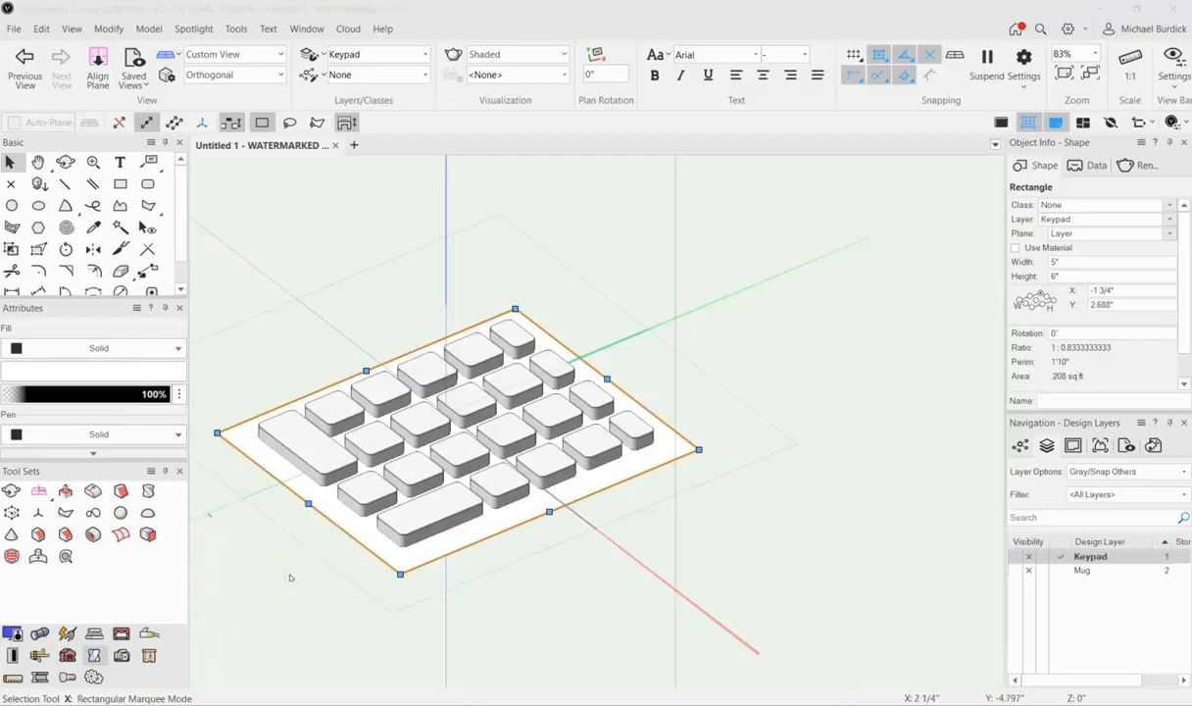
key(ctrl+e)
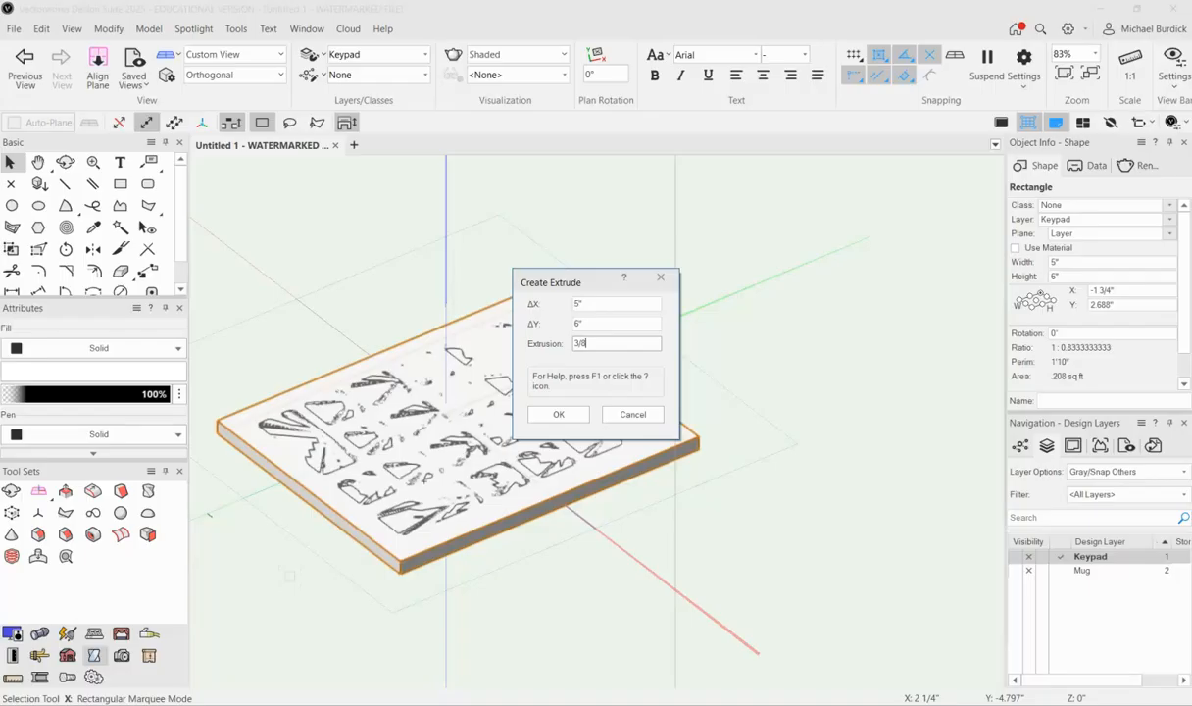
key(Return)
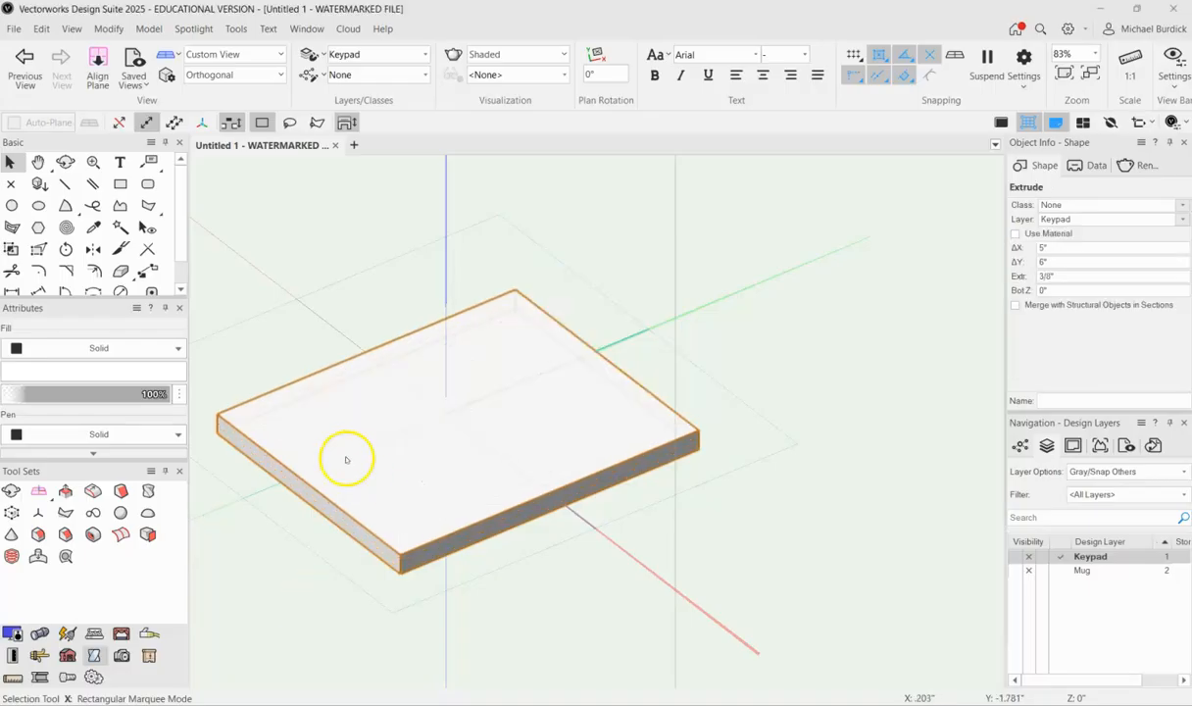
shift+middle_drag(530, 608, 520, 523)
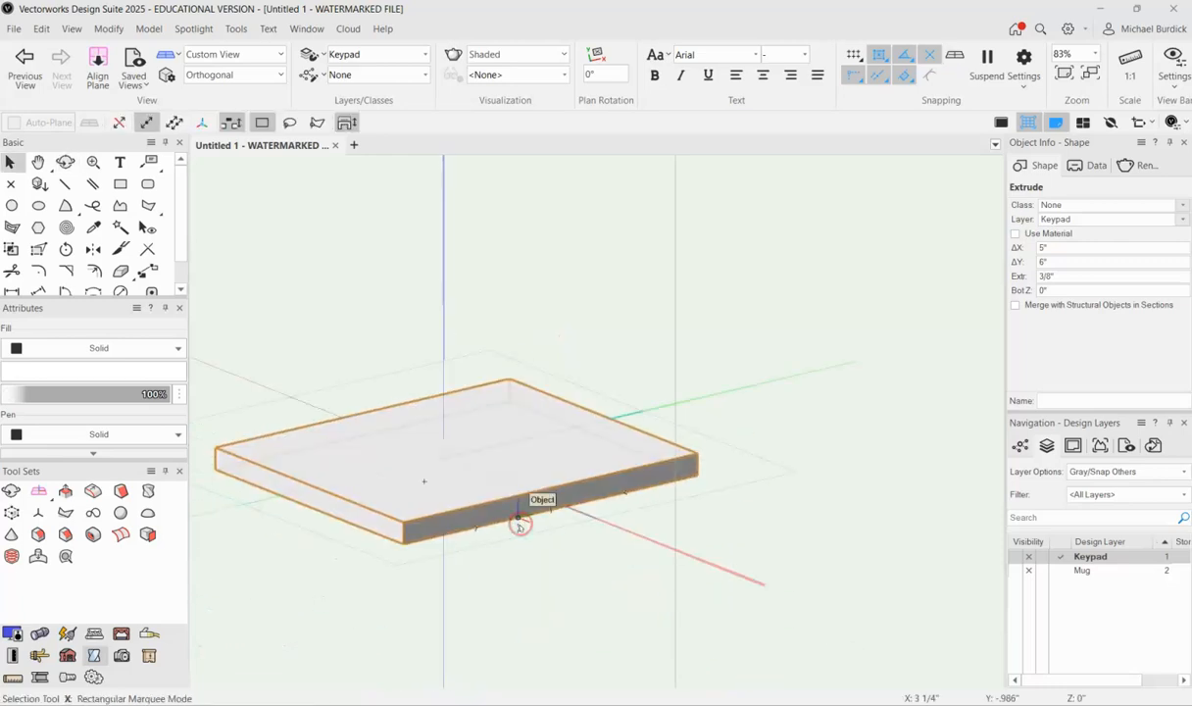
Step: Undo the base extrusion, extrude the base rectangle -3/8" so it extends below the keys, and clear the selection
key(ctrl+z)
key(ctrl+z)
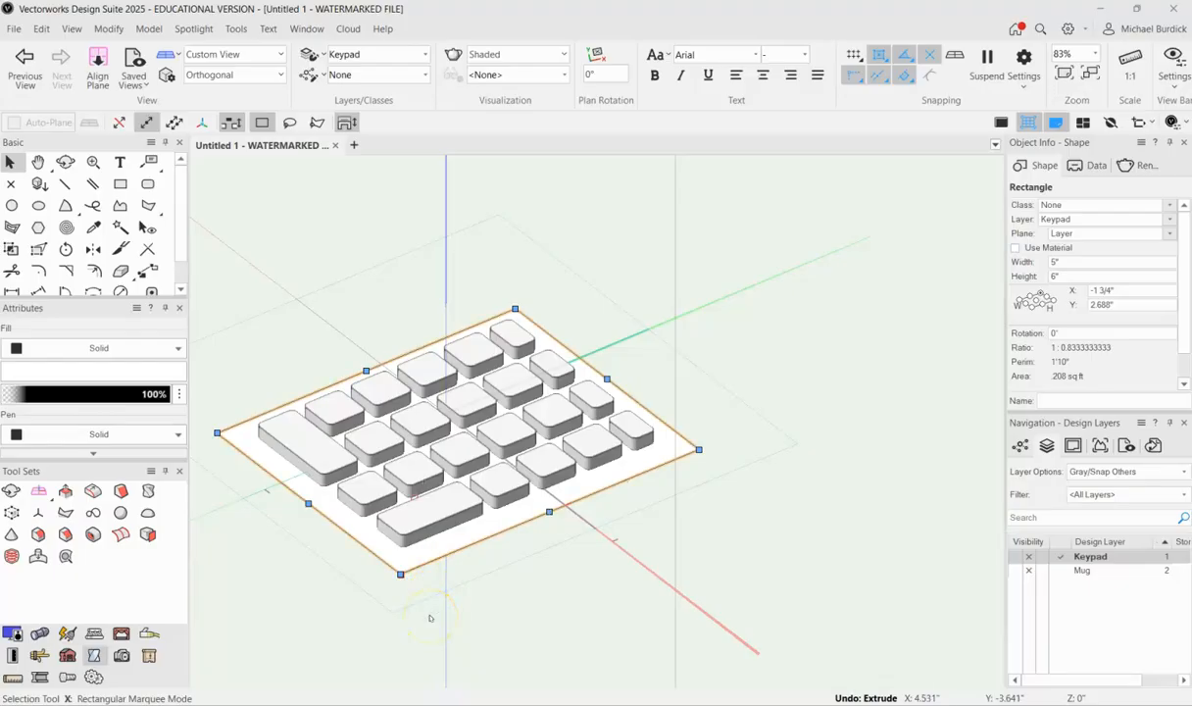
key(ctrl+e)
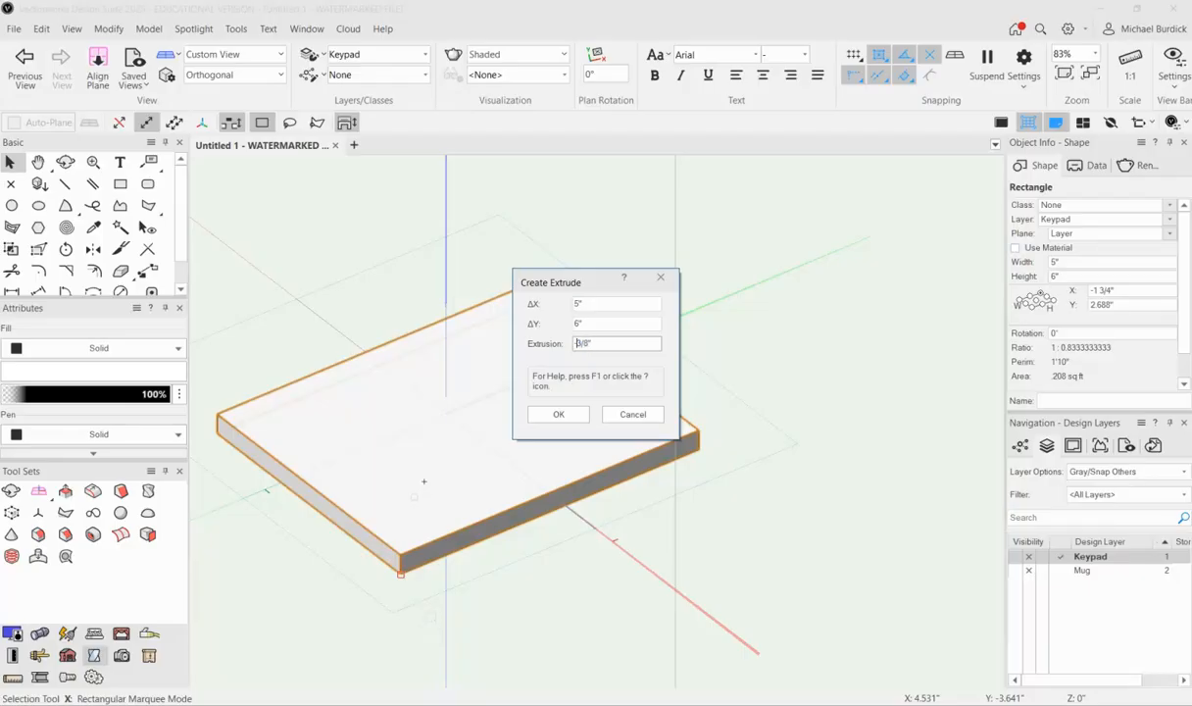
key(Return)
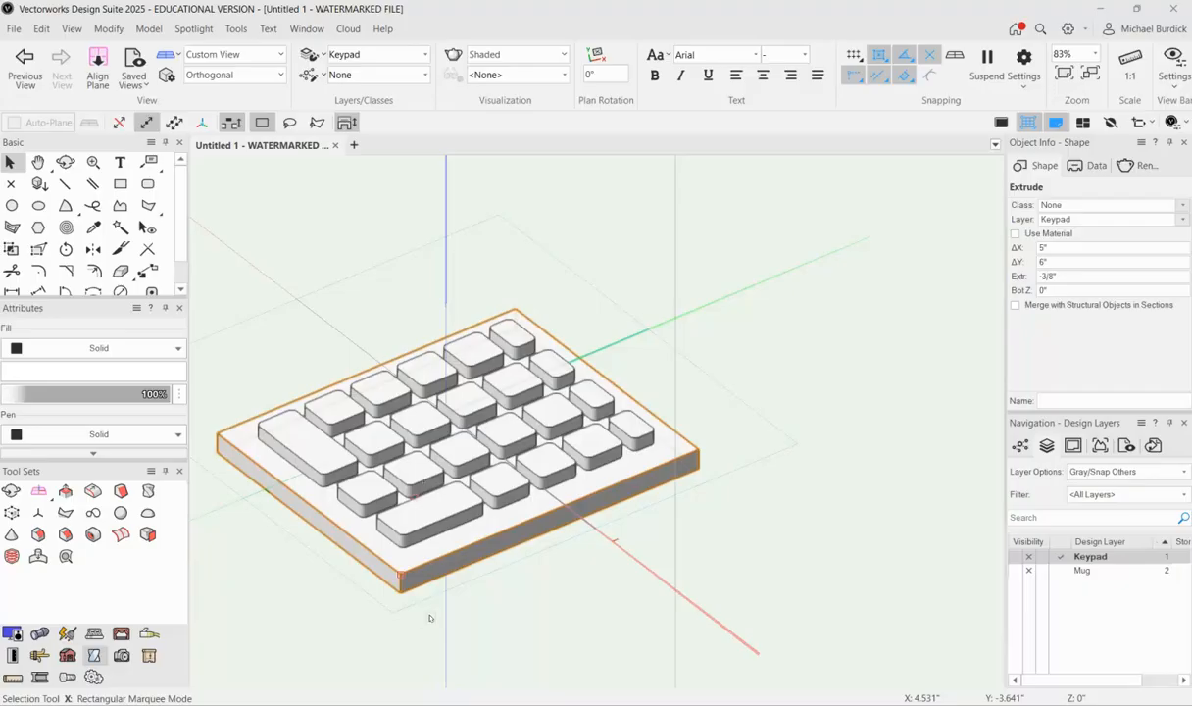
scroll(718, 267, down, 2)
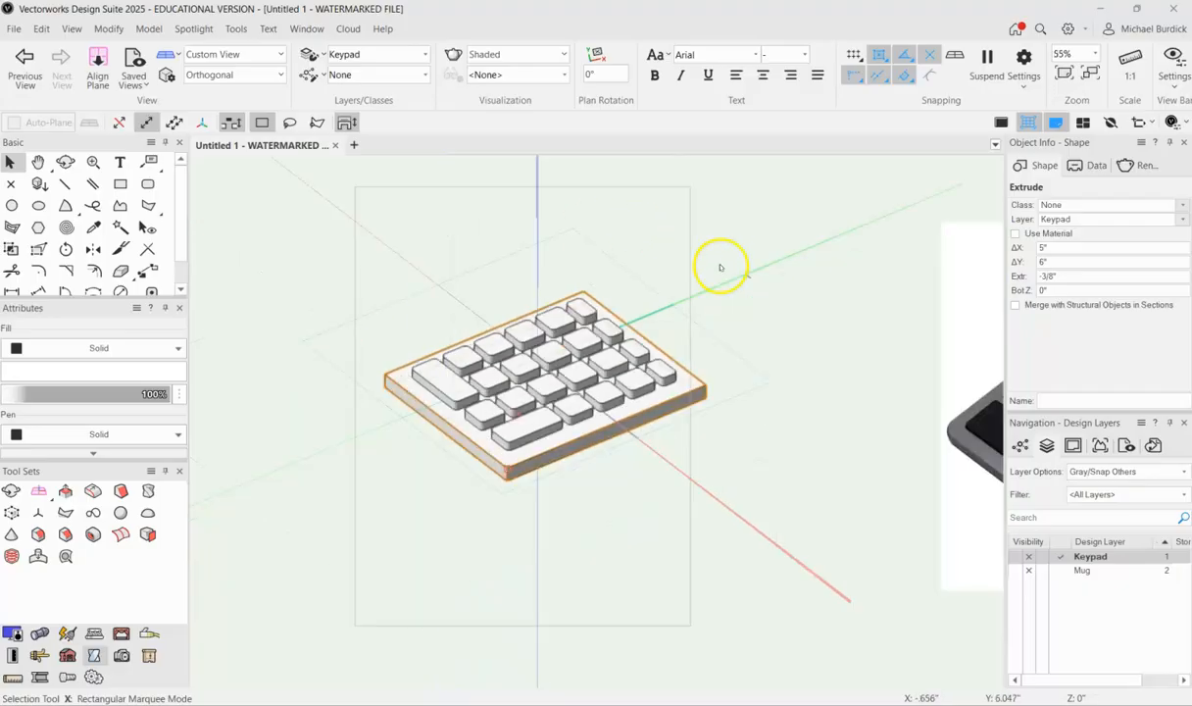
shift+middle_drag(582, 503, 886, 568)
drag(266, 306, 701, 614)
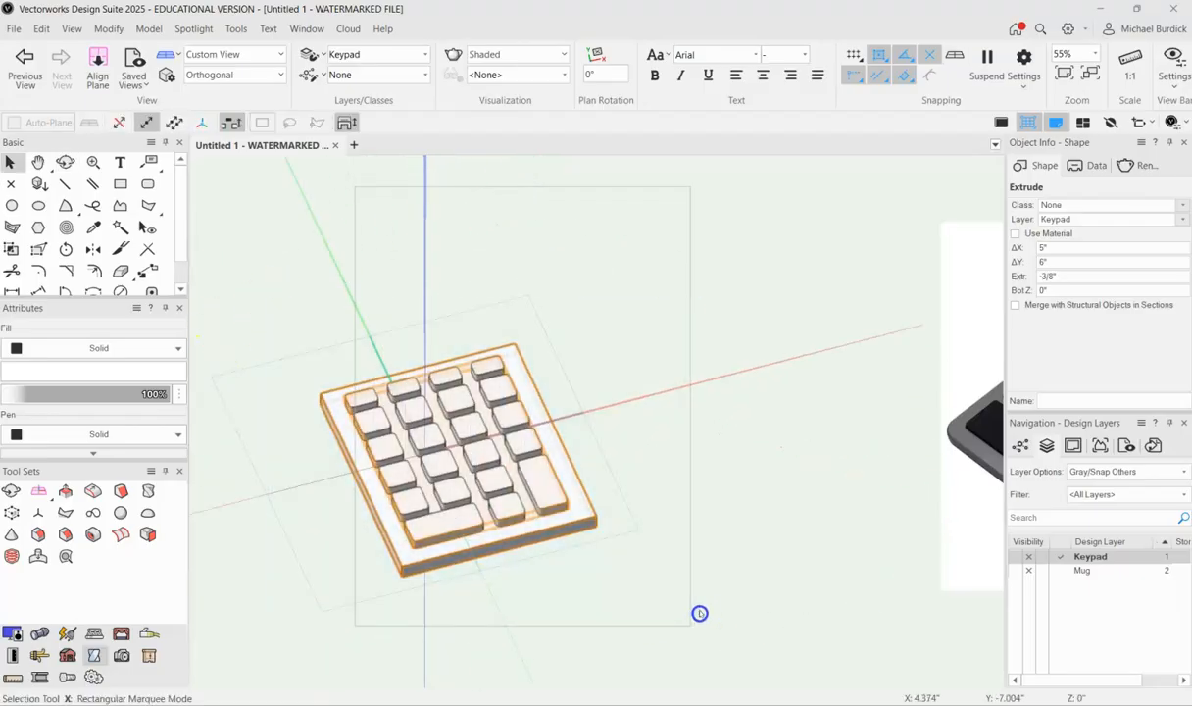
click(657, 476)
Step: Fillet the upper edges of the base slab with a .1" constant radius, using face selection on its top face
scroll(315, 481, up, 6)
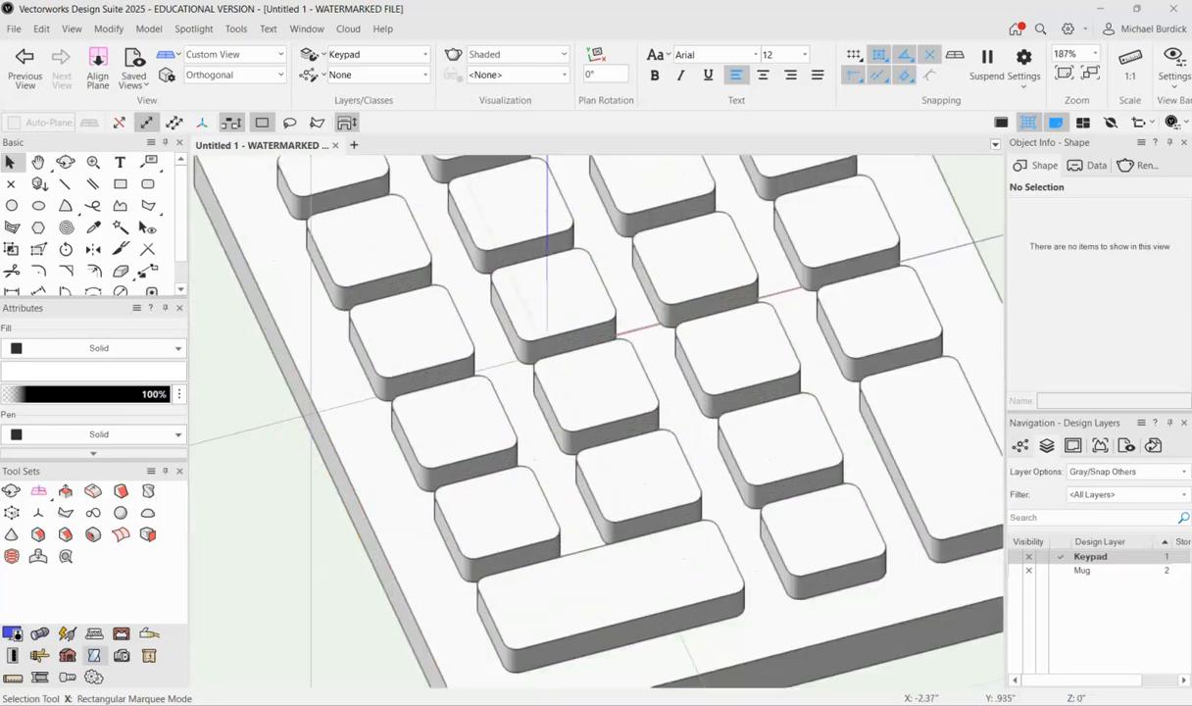
click(40, 536)
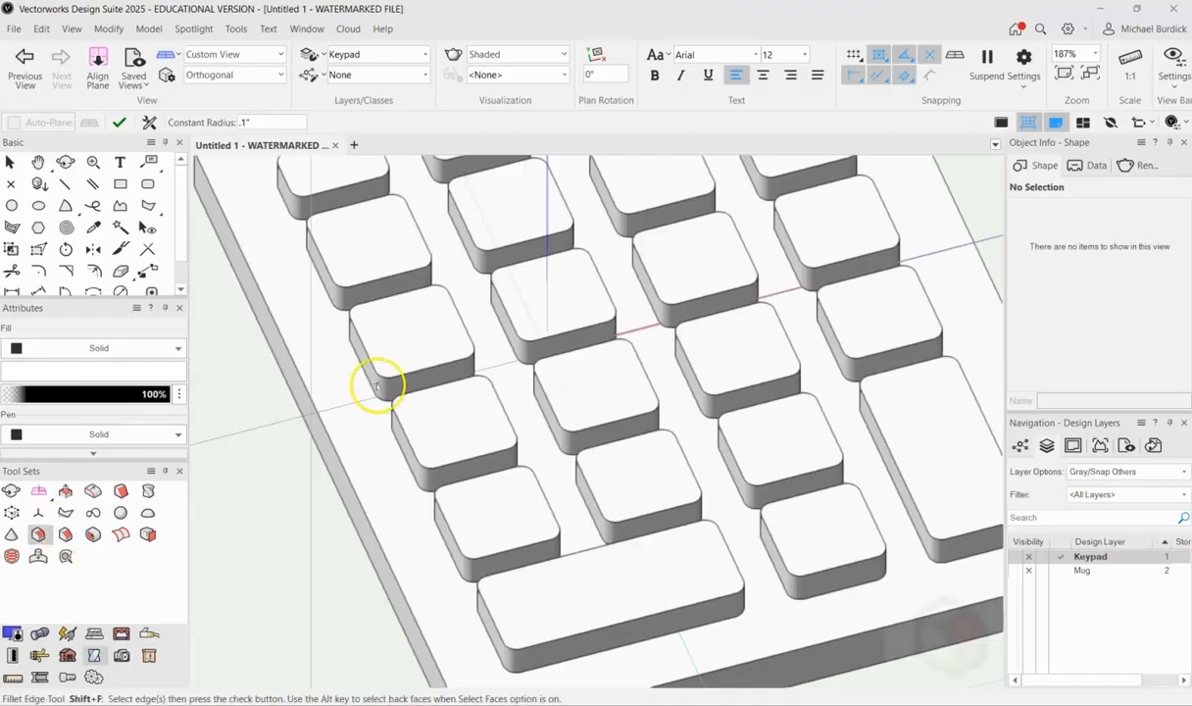
click(149, 121)
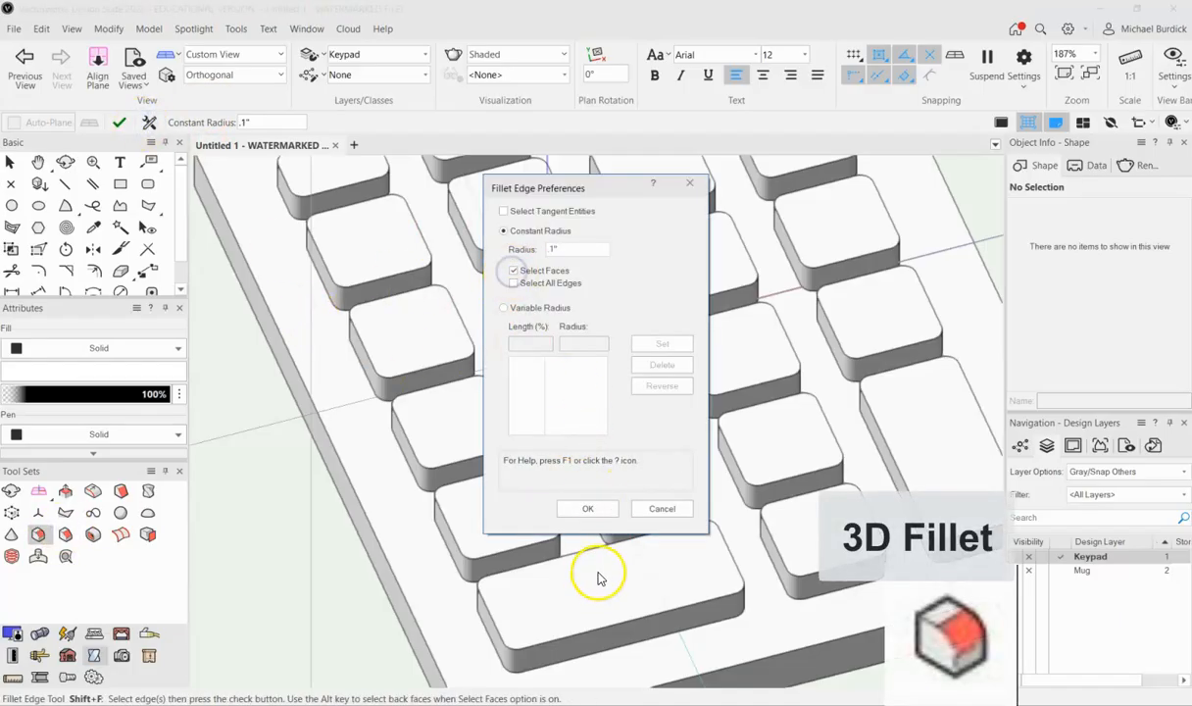
click(587, 508)
click(374, 506)
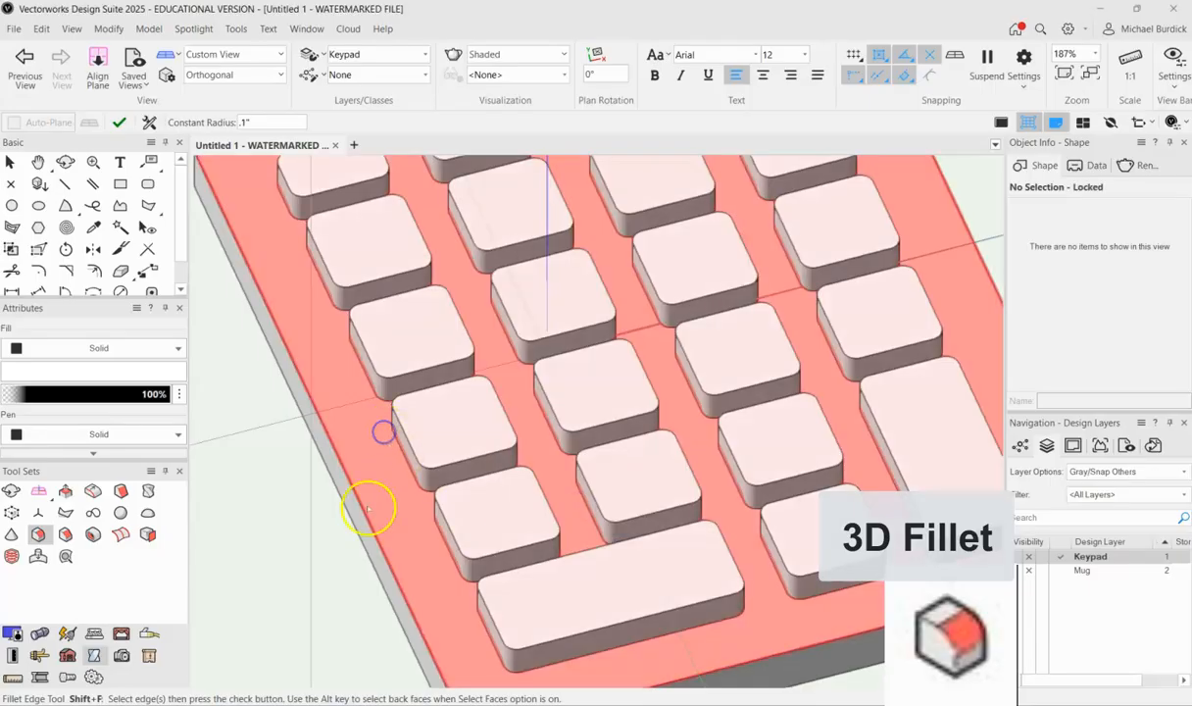
scroll(372, 512, down, 3)
click(118, 121)
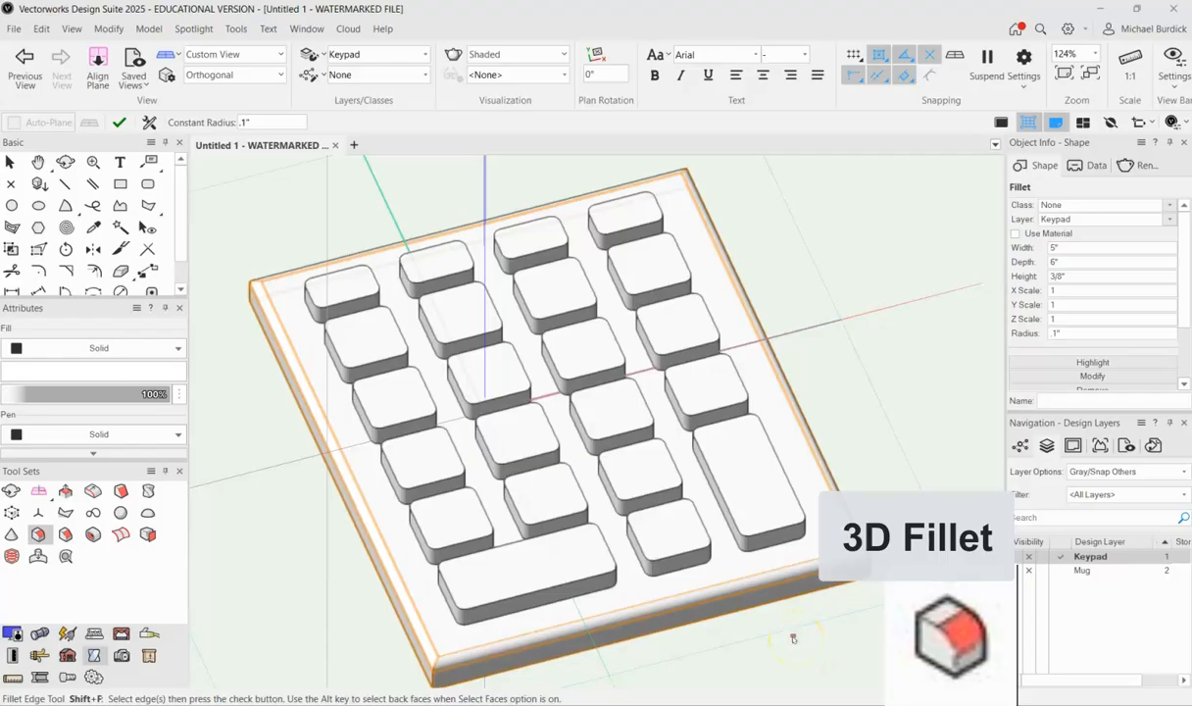
Step: Try to fillet the top faces of the wide bottom key and the first three key columns at .1" radius, and undo it
click(541, 583)
click(446, 500)
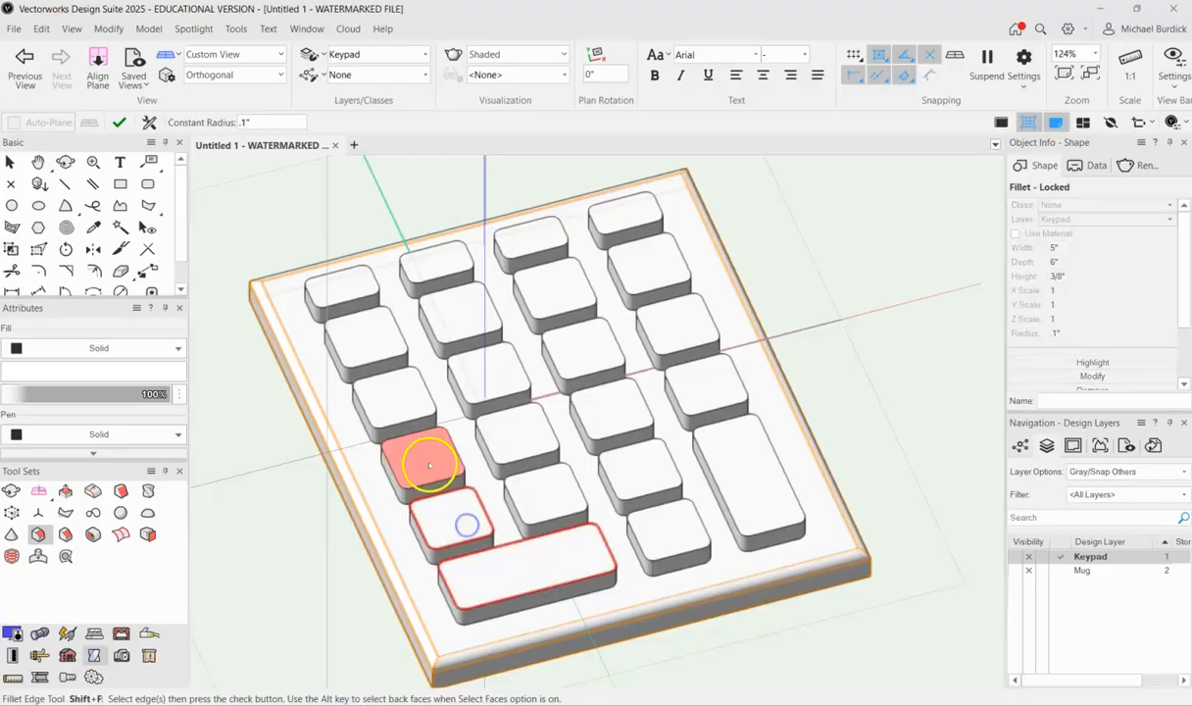
click(429, 463)
click(405, 412)
click(366, 334)
click(348, 288)
click(426, 266)
click(446, 308)
click(480, 373)
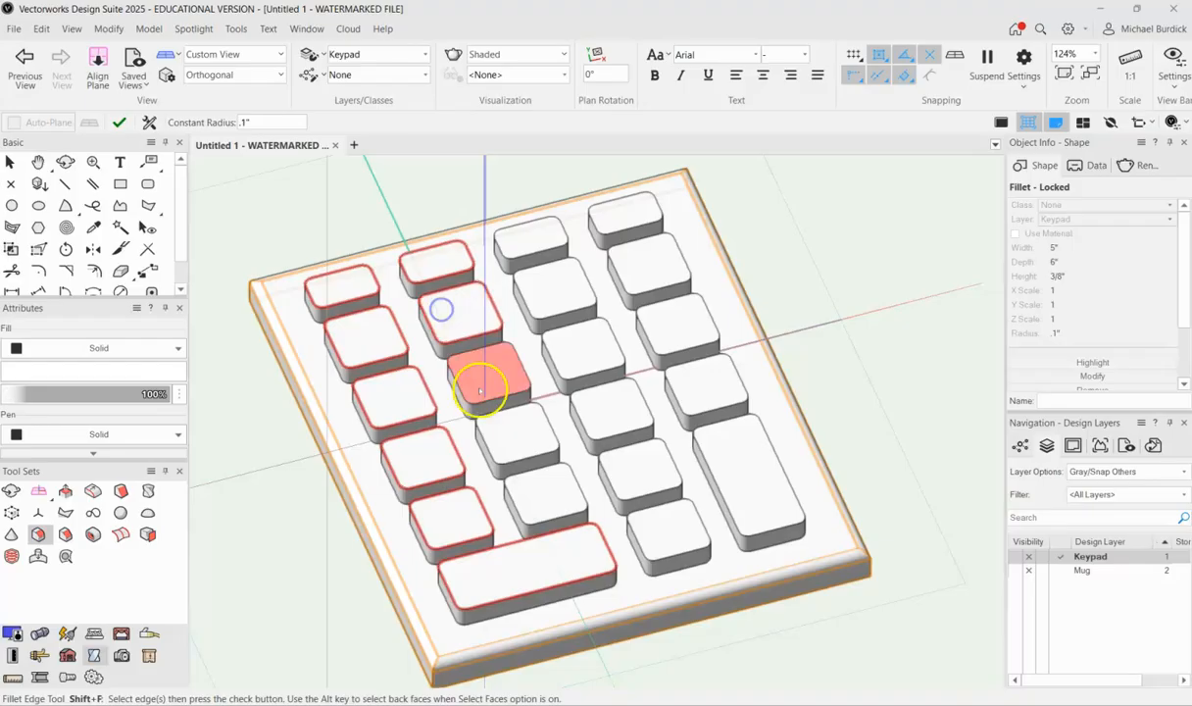
click(523, 448)
click(548, 490)
click(643, 486)
click(651, 506)
click(601, 407)
click(577, 343)
click(551, 294)
click(535, 250)
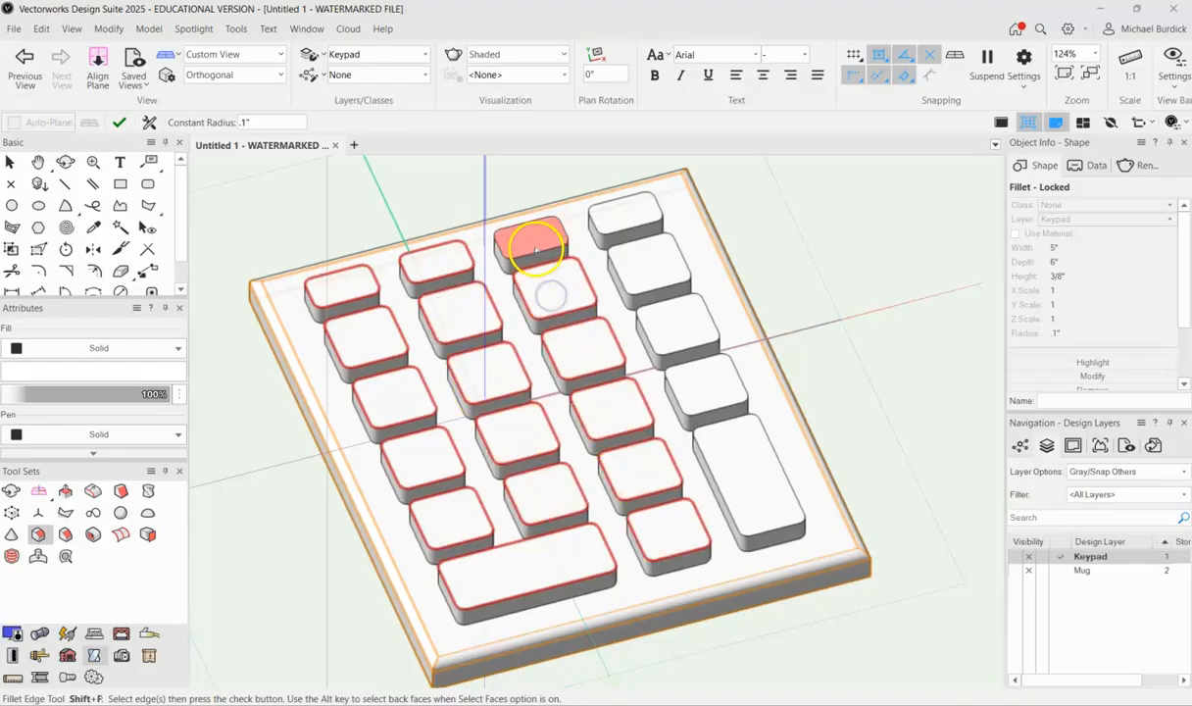
click(117, 123)
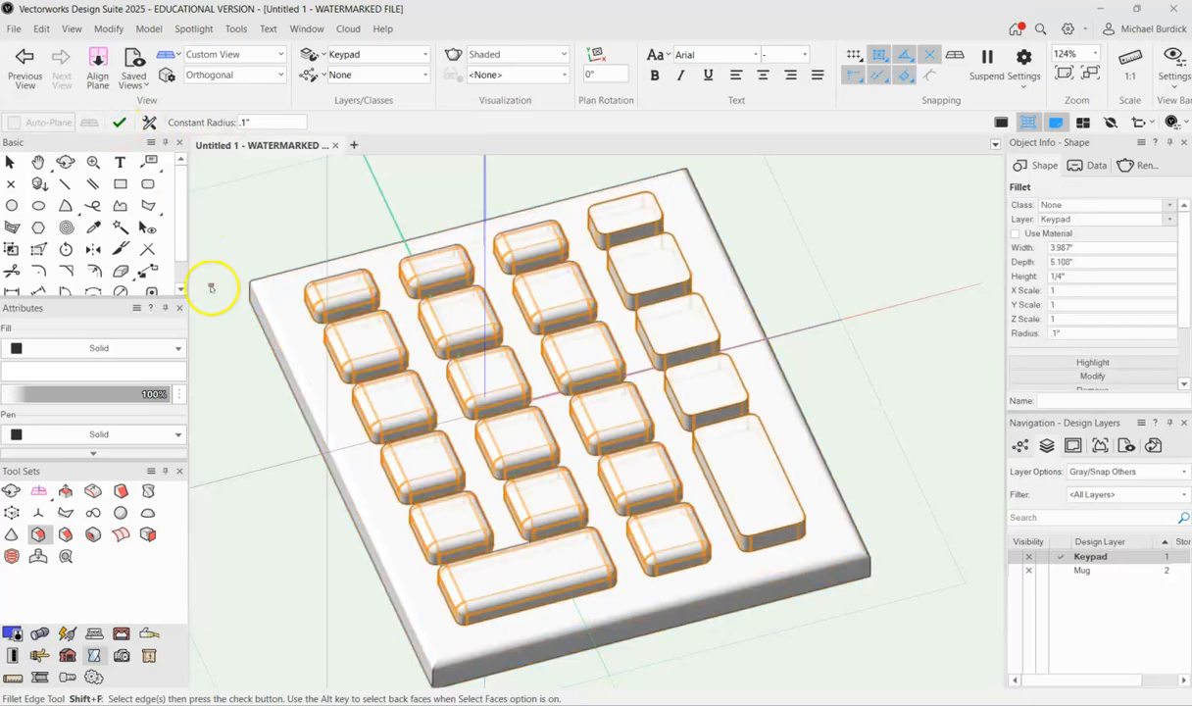
key(ctrl+z)
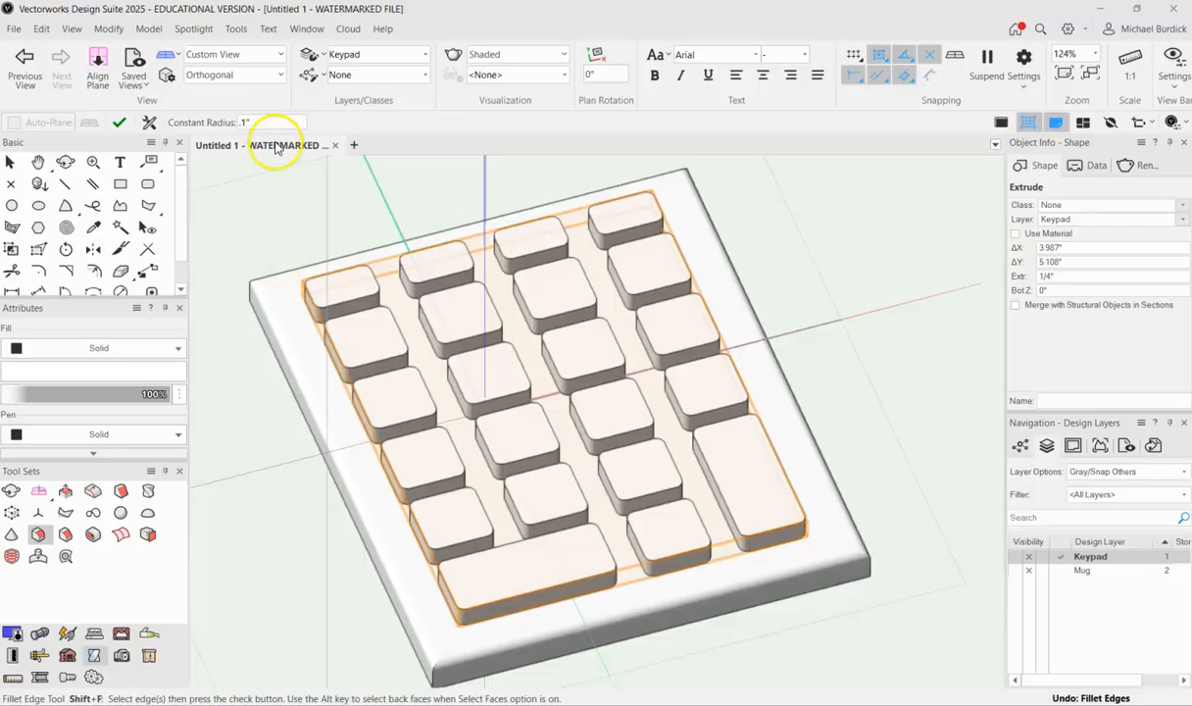
Step: Fillet the top faces of all the keys with a .05" constant radius and clear the selection
click(216, 122)
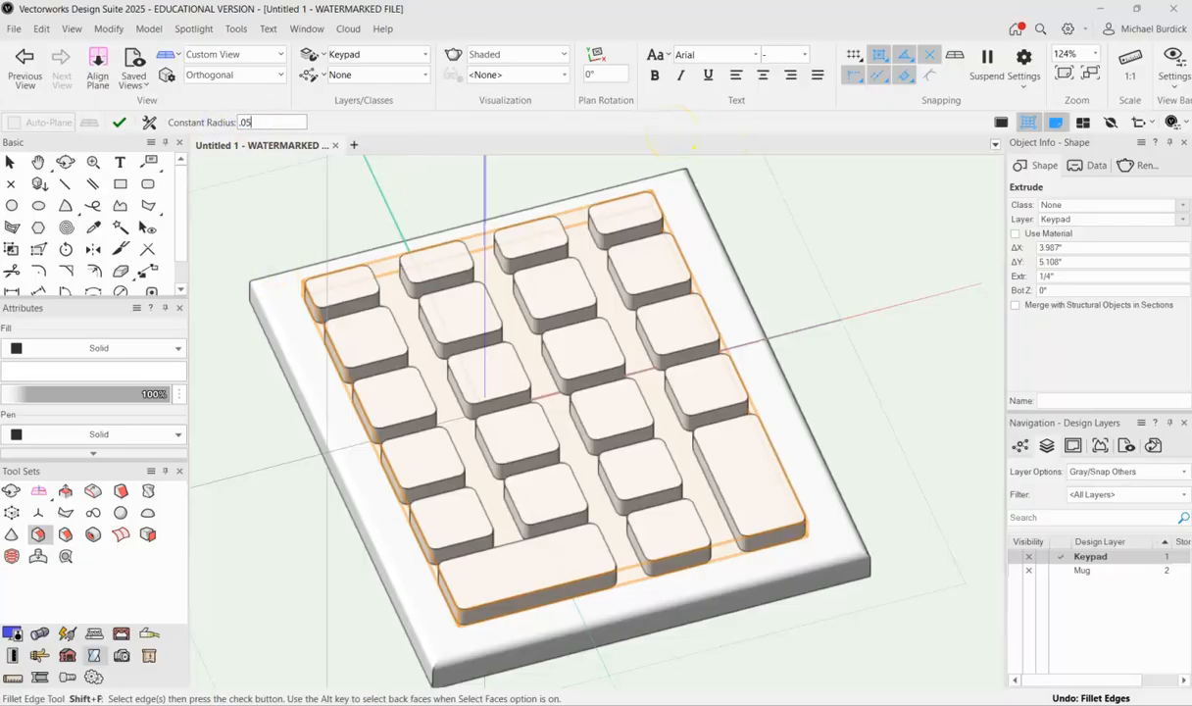
click(335, 282)
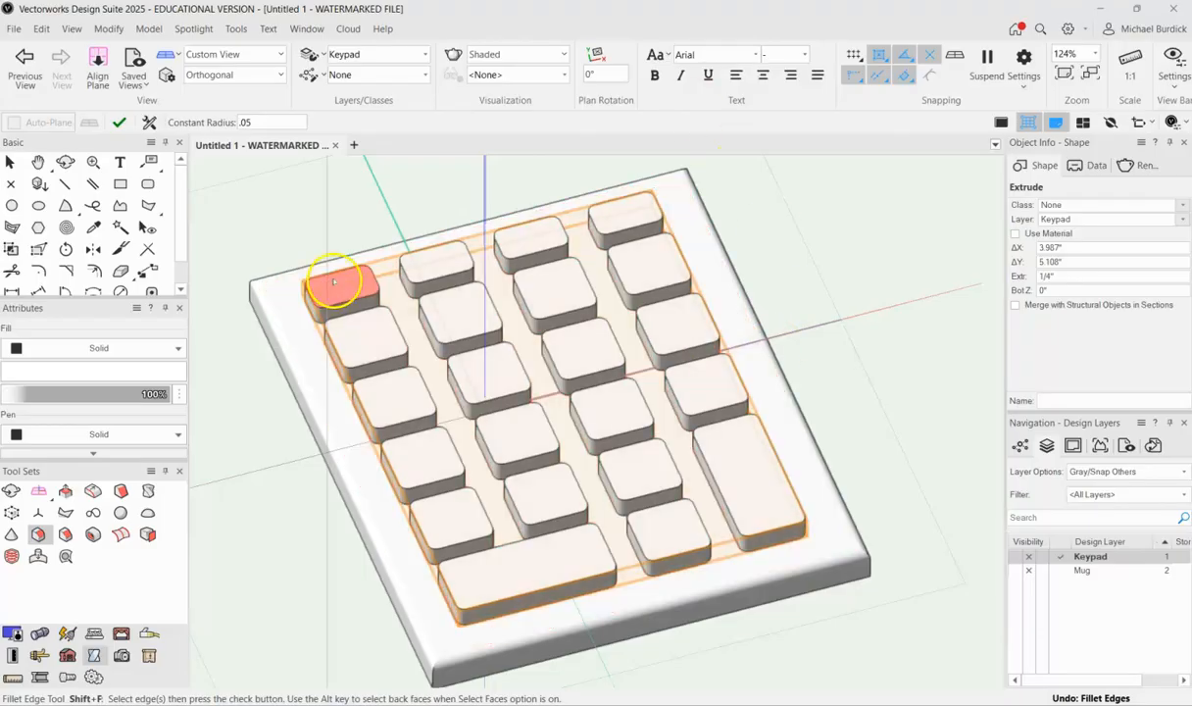
click(381, 349)
click(396, 399)
click(421, 461)
click(452, 518)
click(479, 562)
click(515, 504)
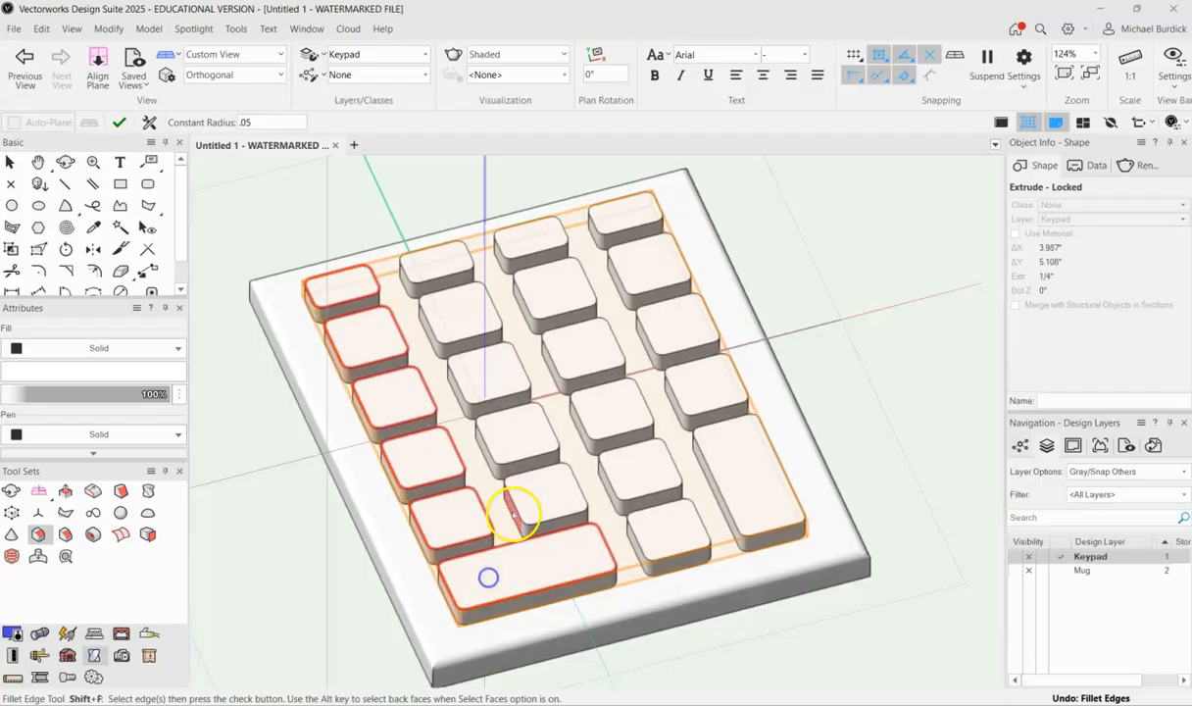
click(504, 423)
click(484, 375)
click(442, 299)
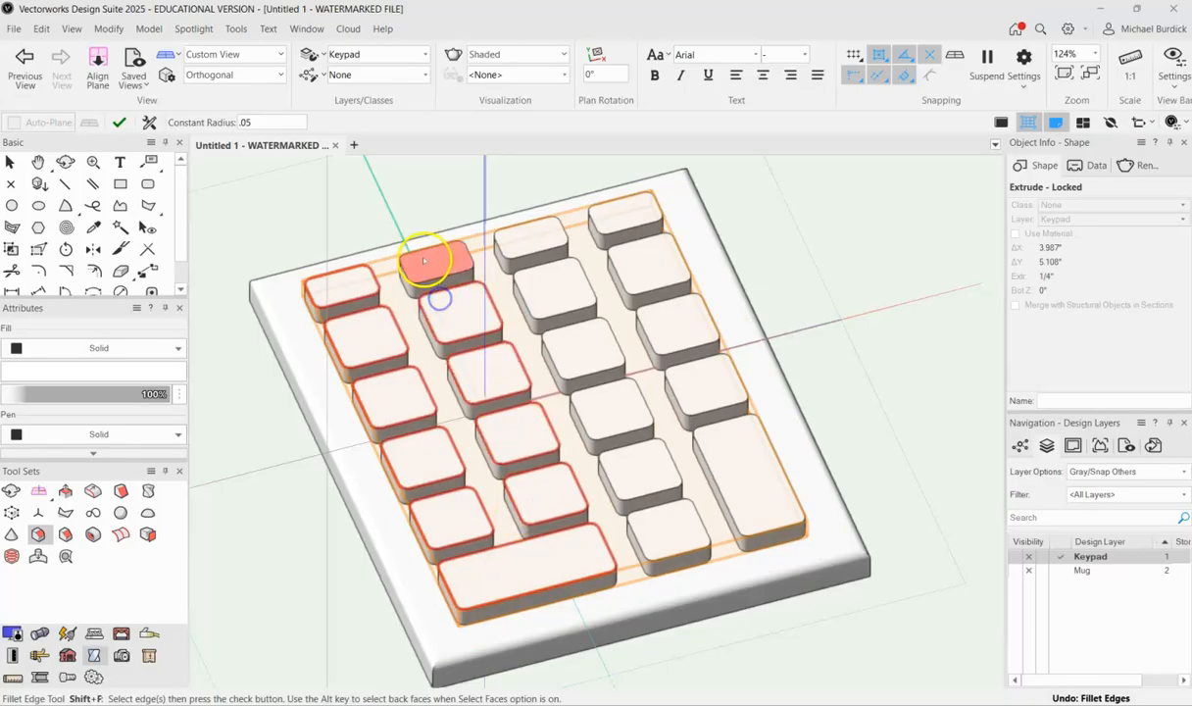
click(422, 259)
click(521, 247)
click(554, 291)
click(583, 340)
click(612, 405)
click(633, 473)
click(657, 528)
click(719, 458)
click(694, 381)
click(671, 326)
click(629, 266)
click(615, 218)
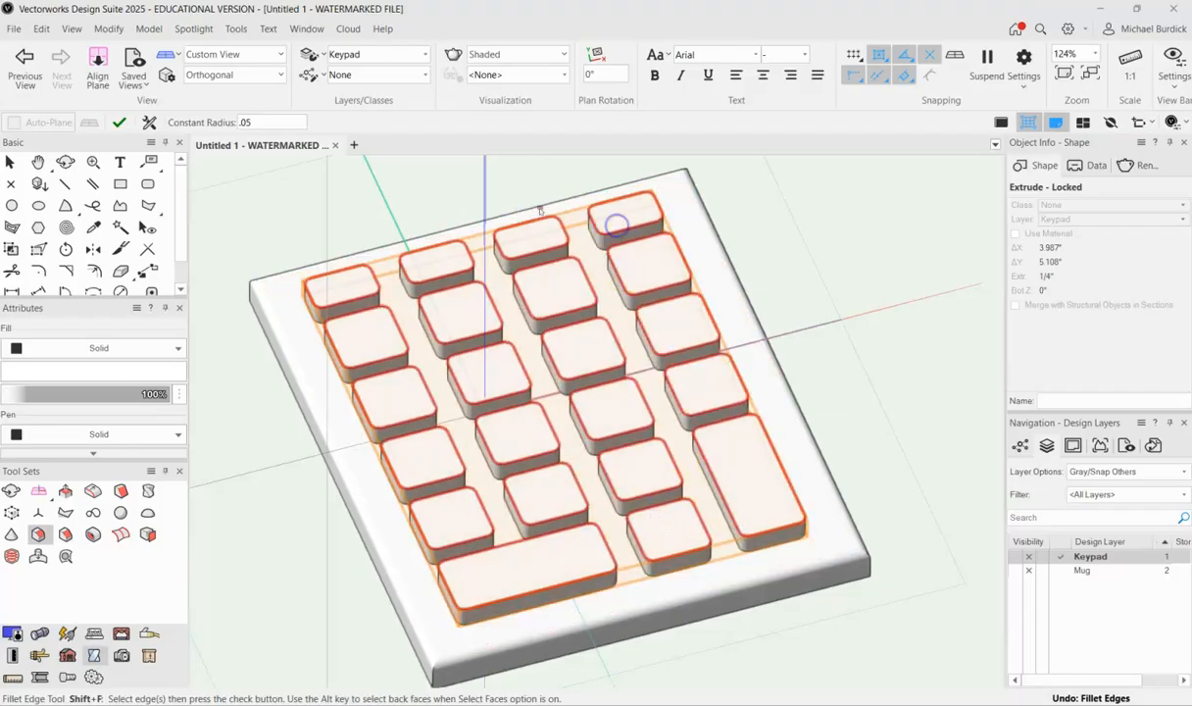
click(117, 127)
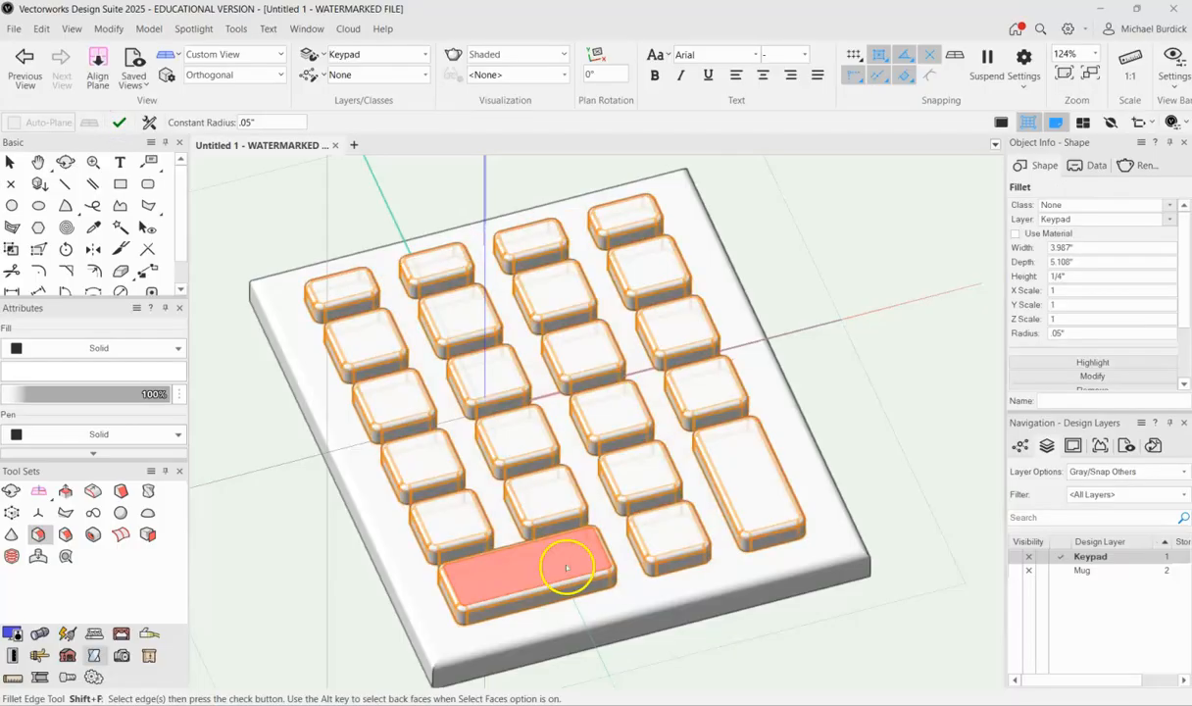
click(10, 163)
click(275, 210)
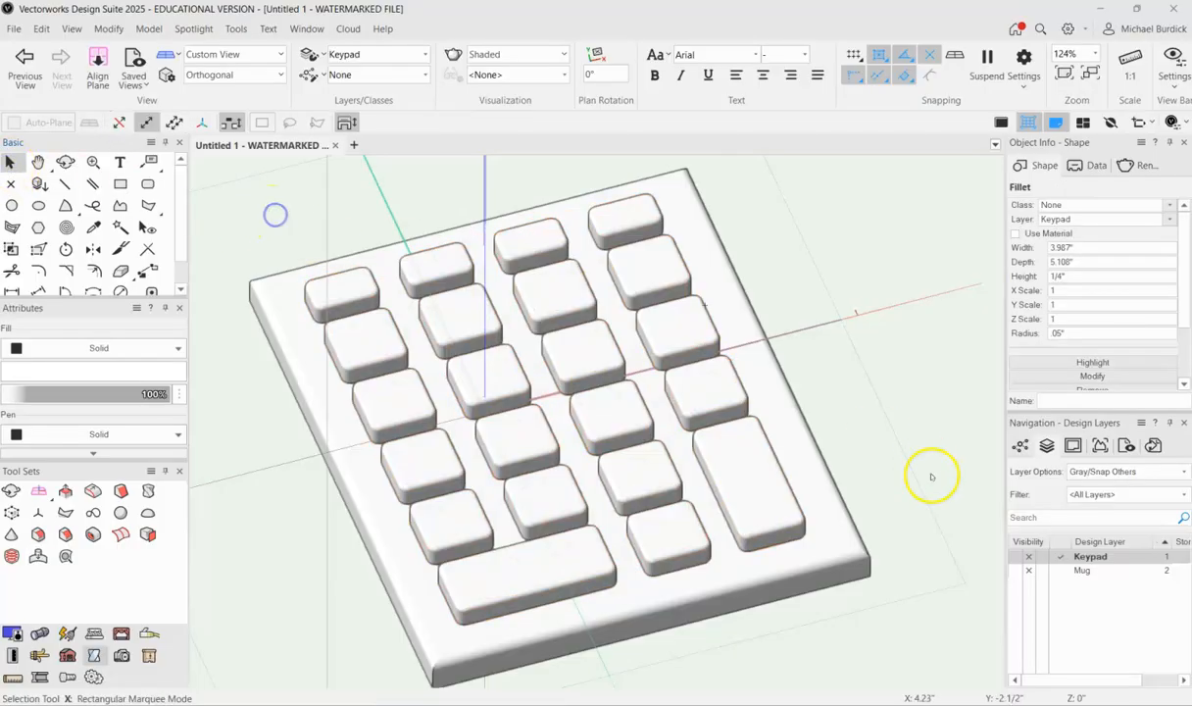
Step: View the keypad from another angle, group the filleted keys and base into one object, and deselect it
key(shift+c)
drag(875, 509, 847, 498)
key(x)
scroll(814, 404, down, 2)
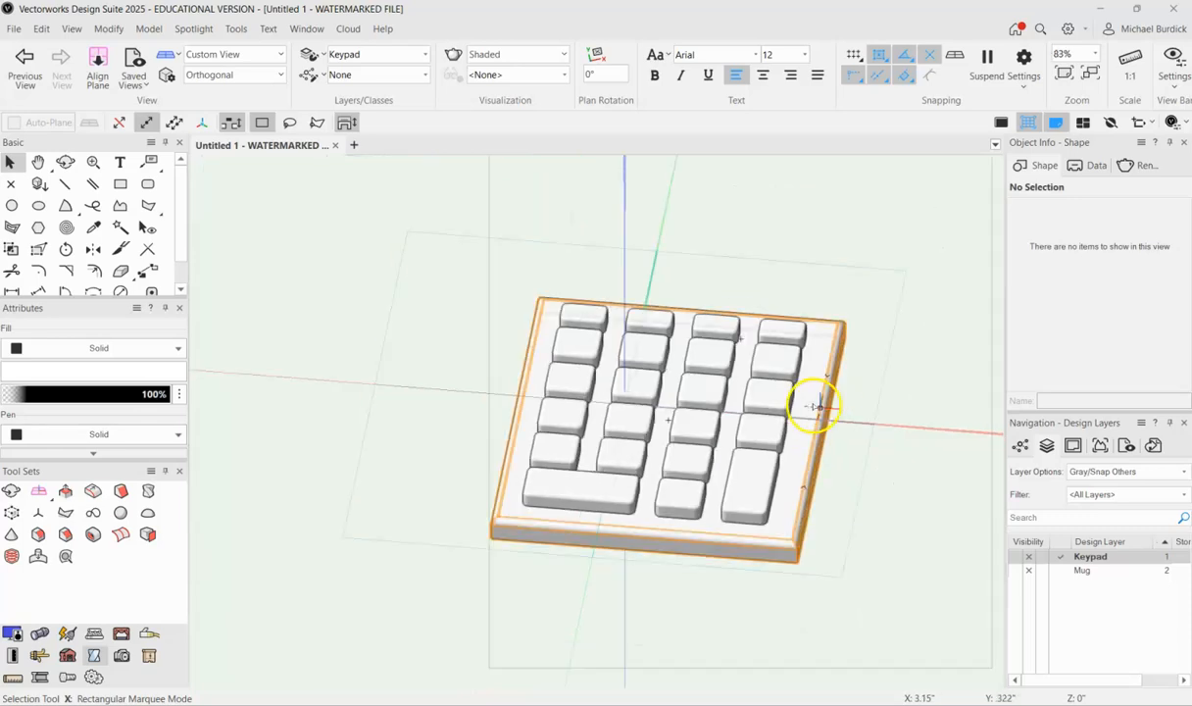
drag(465, 213, 899, 602)
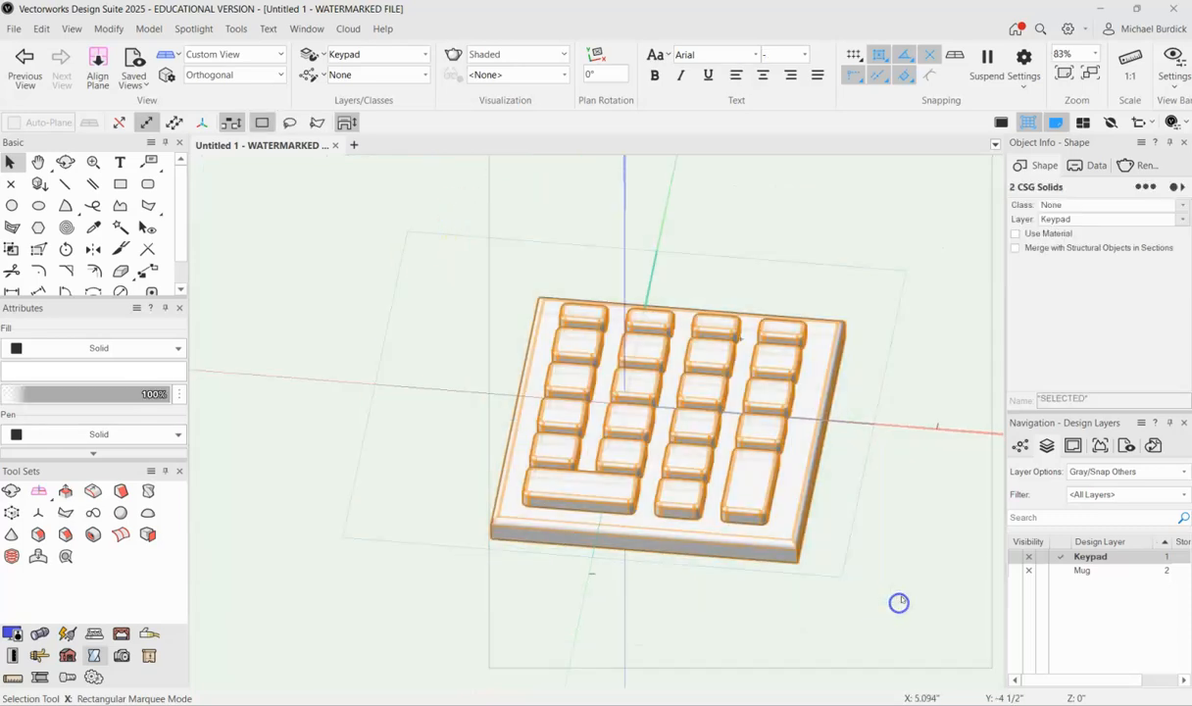
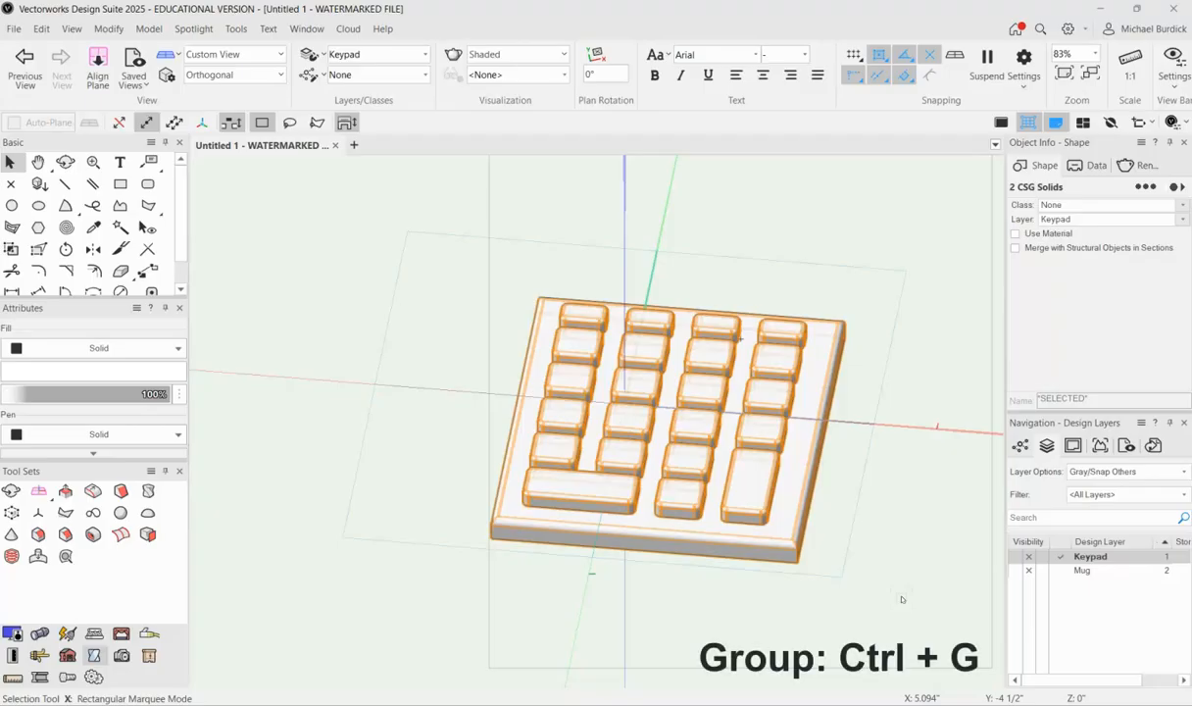
key(ctrl+g)
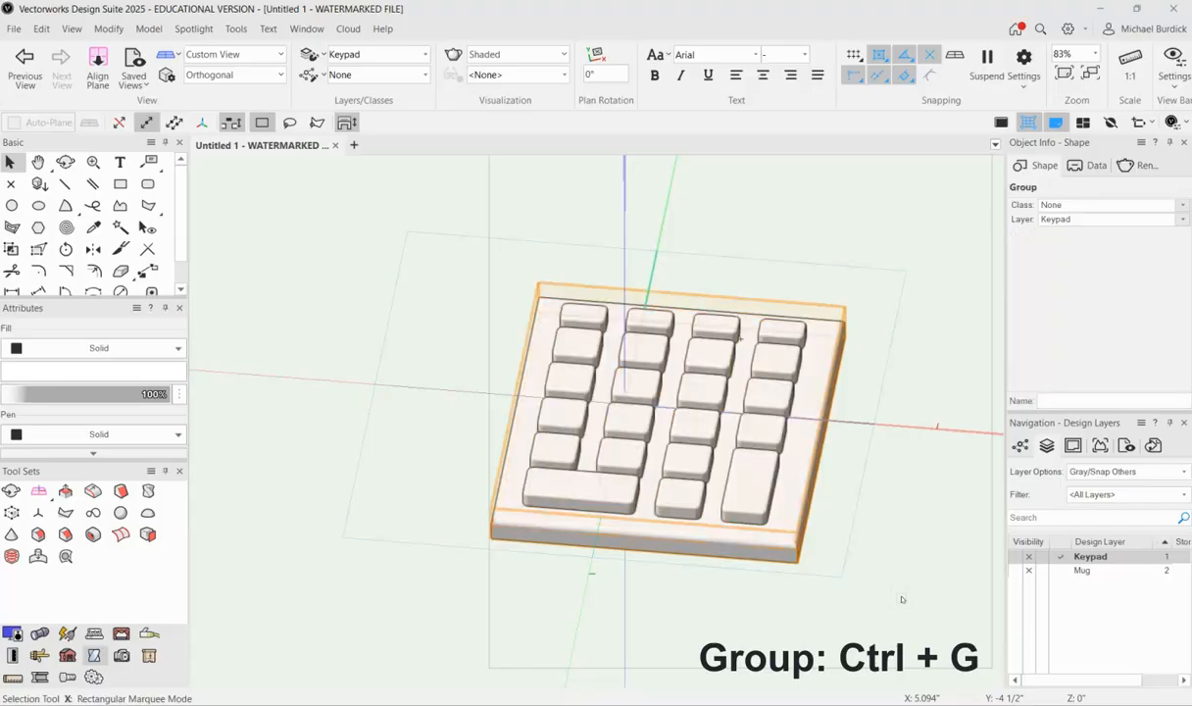
click(111, 30)
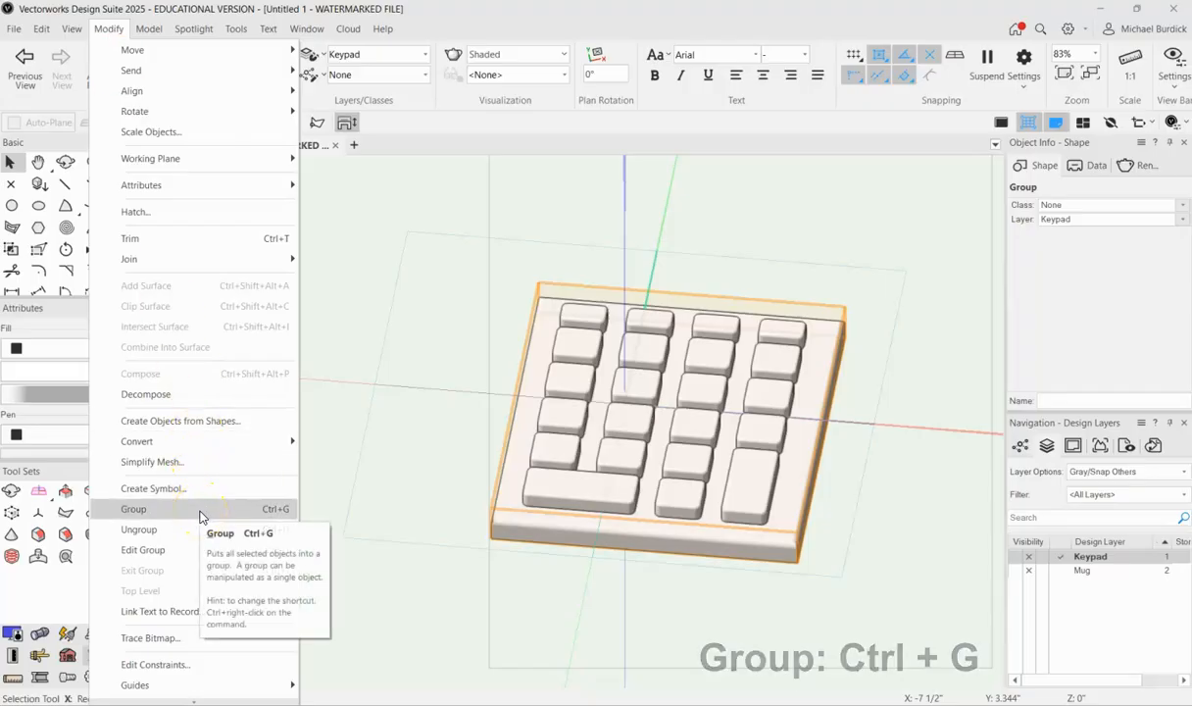
click(363, 339)
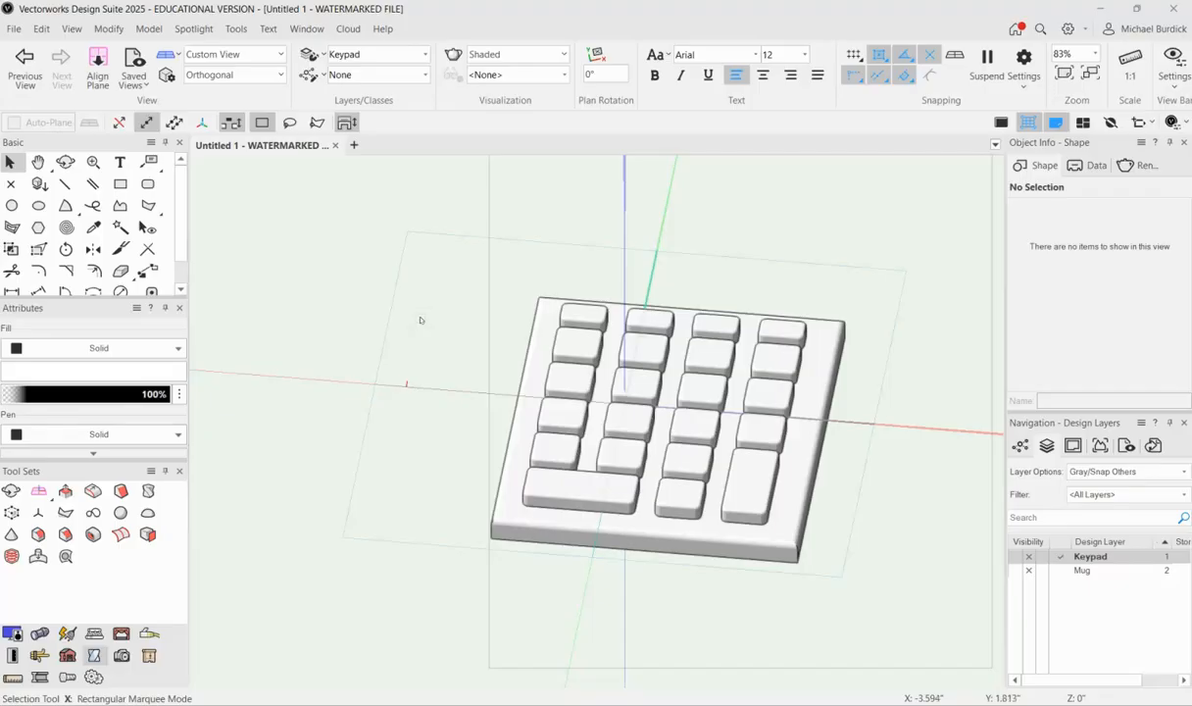
Step: In the Left view, move the keypad group up until the base's underside rests on the ground line, and deselect it
key(KP_4)
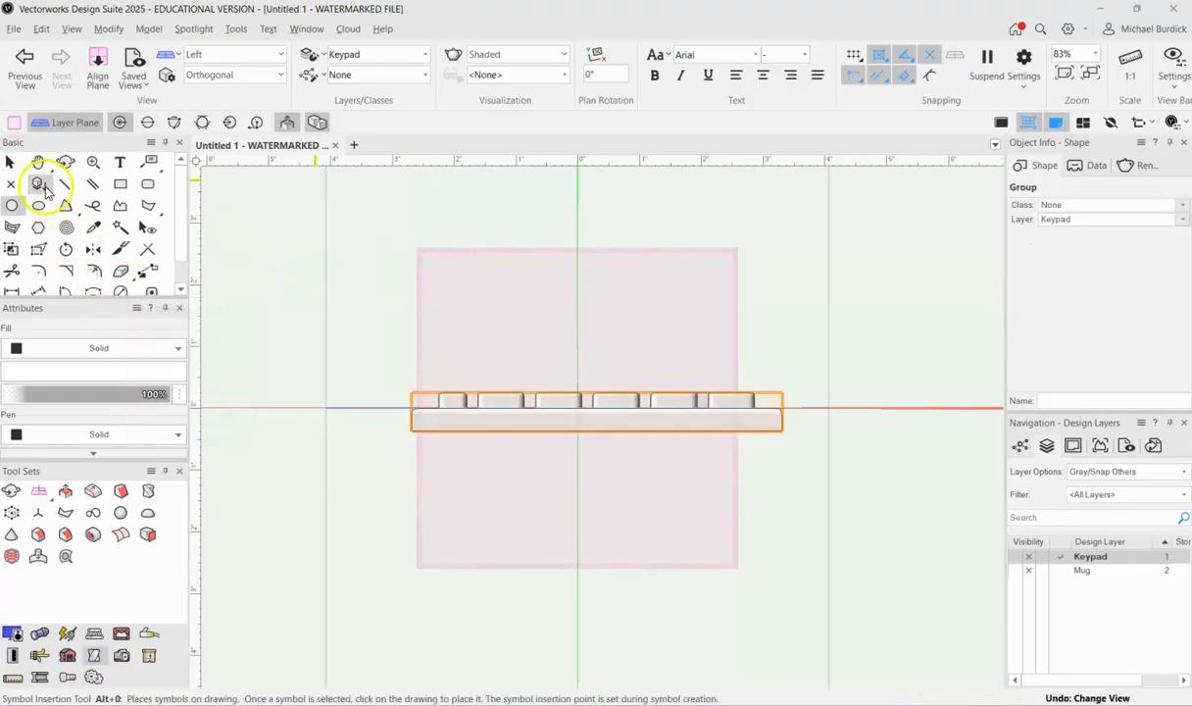
scroll(368, 343, up, 3)
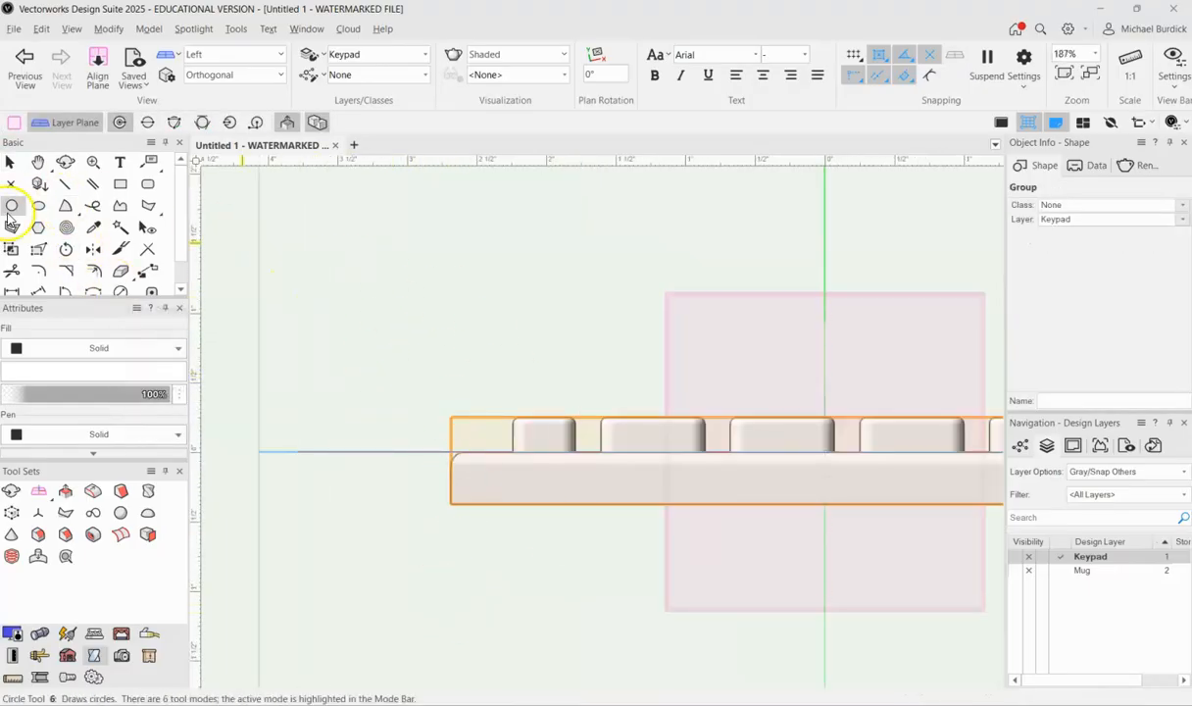
click(9, 162)
drag(474, 505, 474, 449)
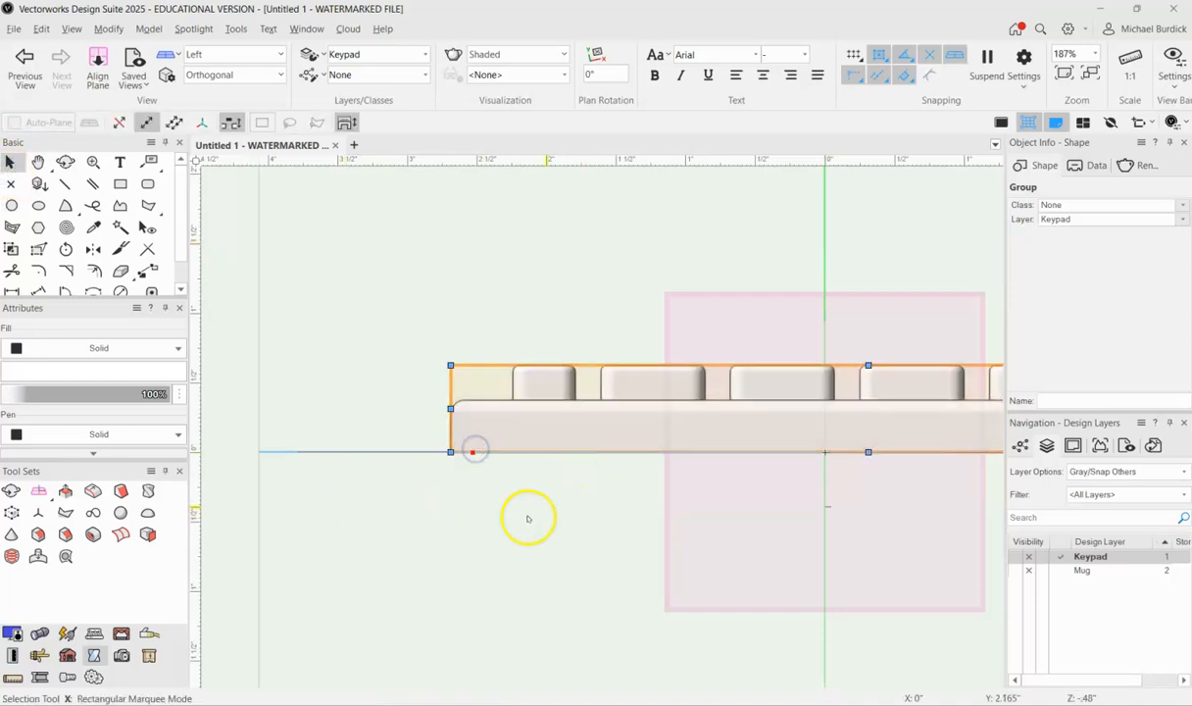
click(448, 506)
scroll(447, 504, down, 3)
ctrl+middle_drag(900, 355, 812, 441)
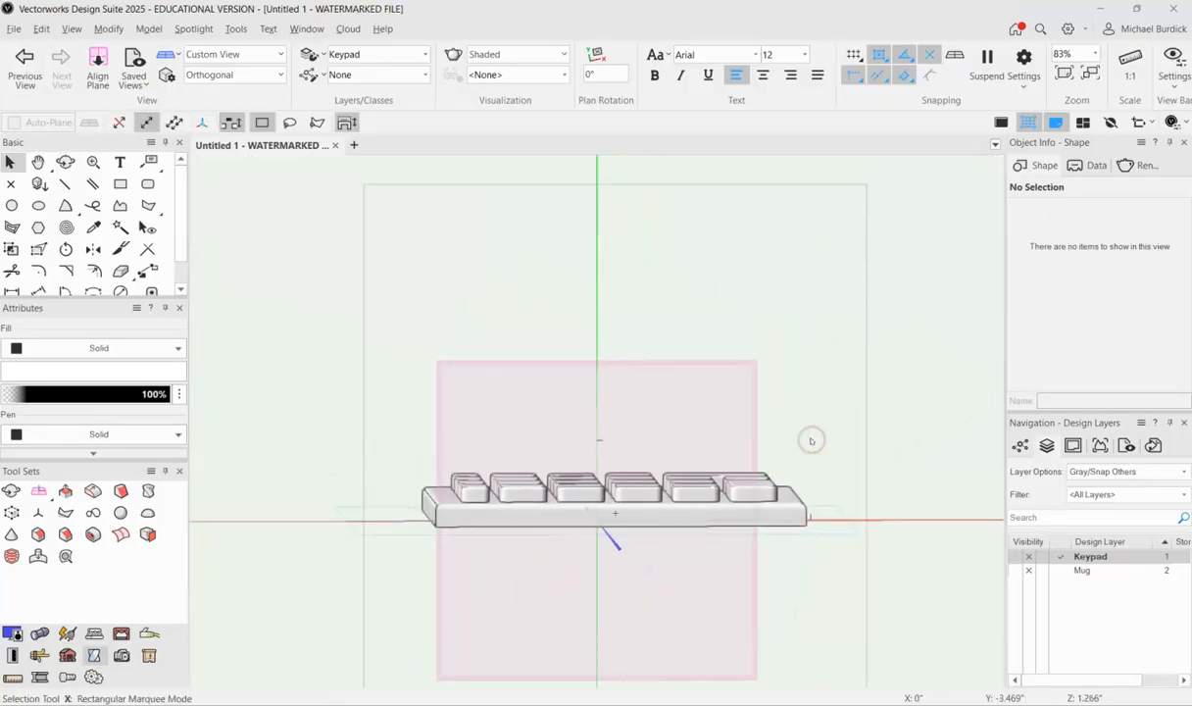
Step: Return to the Left view and inspect the base's lower corner against the ground line
key(1)
key(4)
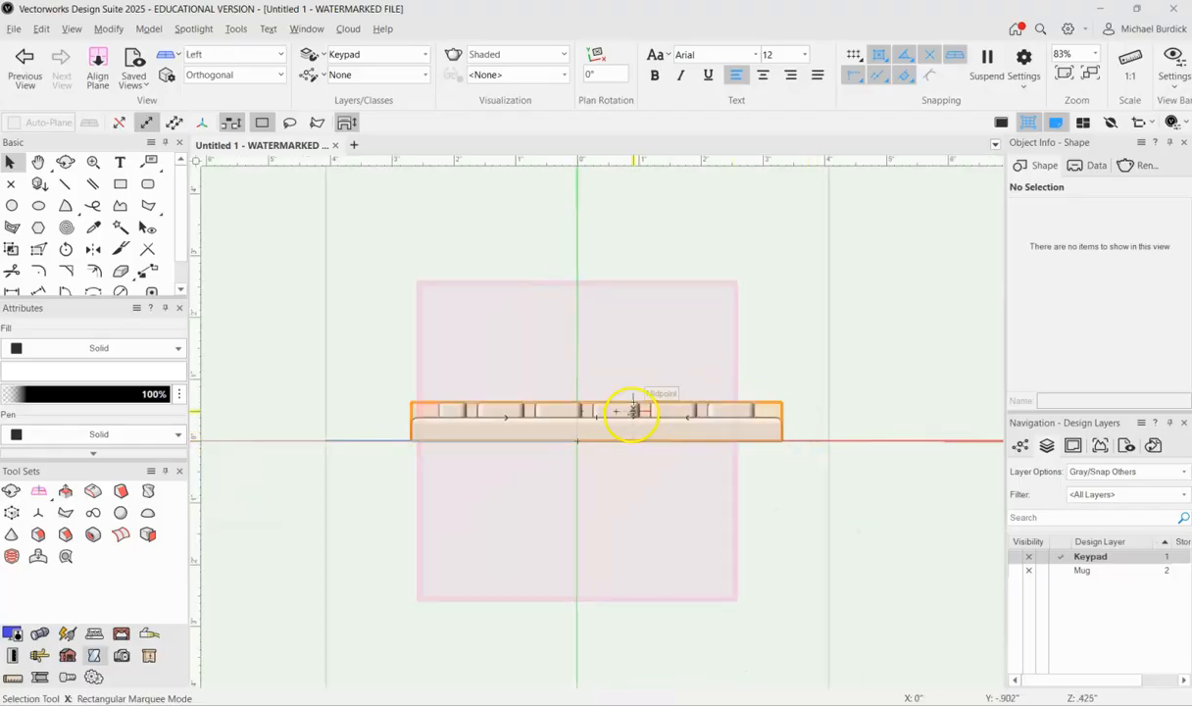
scroll(426, 437, up, 4)
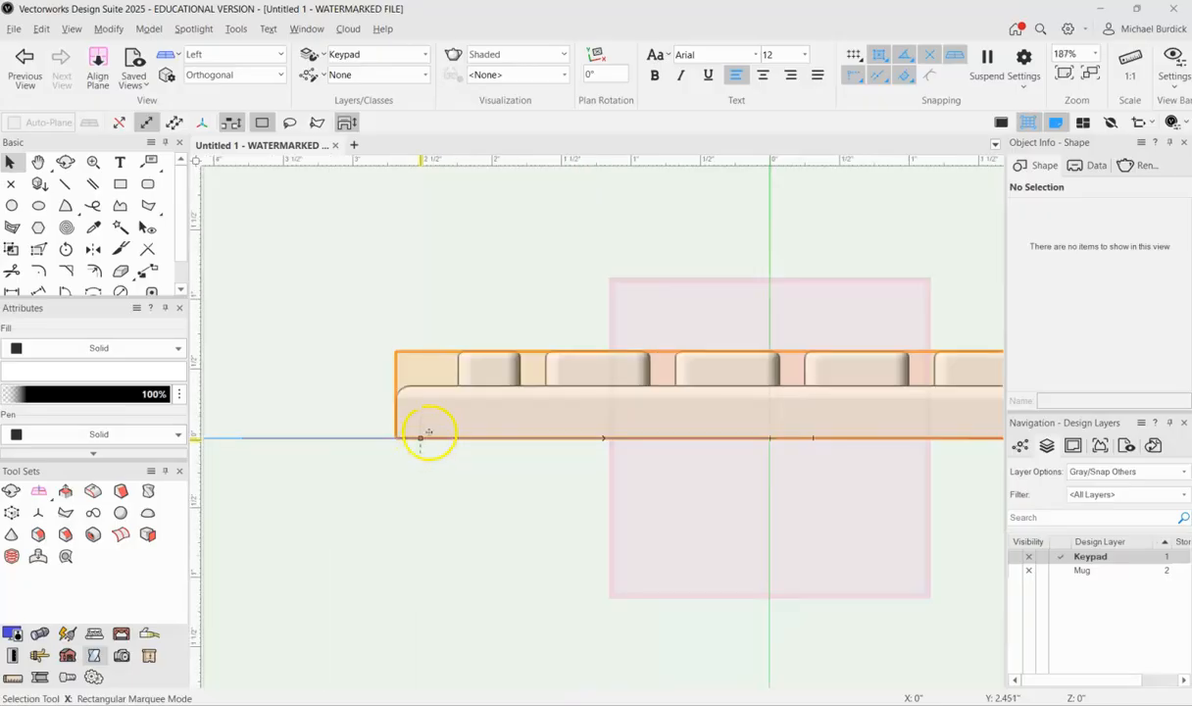
scroll(359, 426, down, 6)
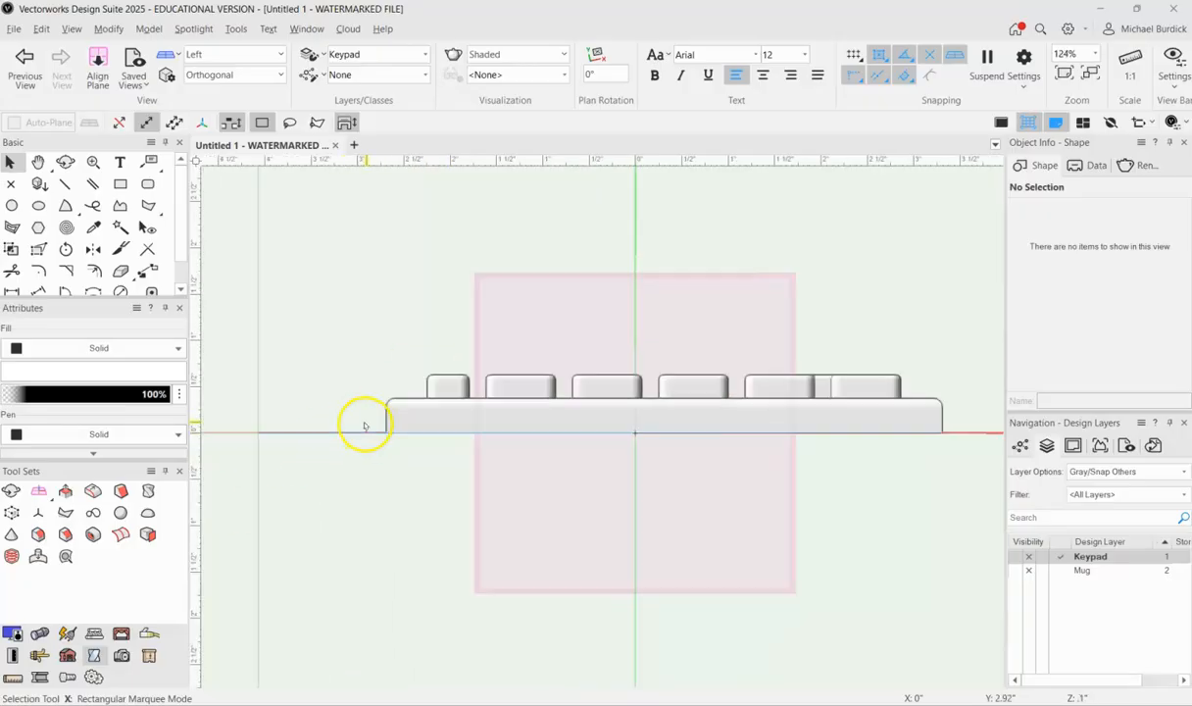
Step: Try drawing a circle of about .227" radius on the layer plane, centered on the base's underside near its end corner, and undo it
scroll(951, 397, up, 4)
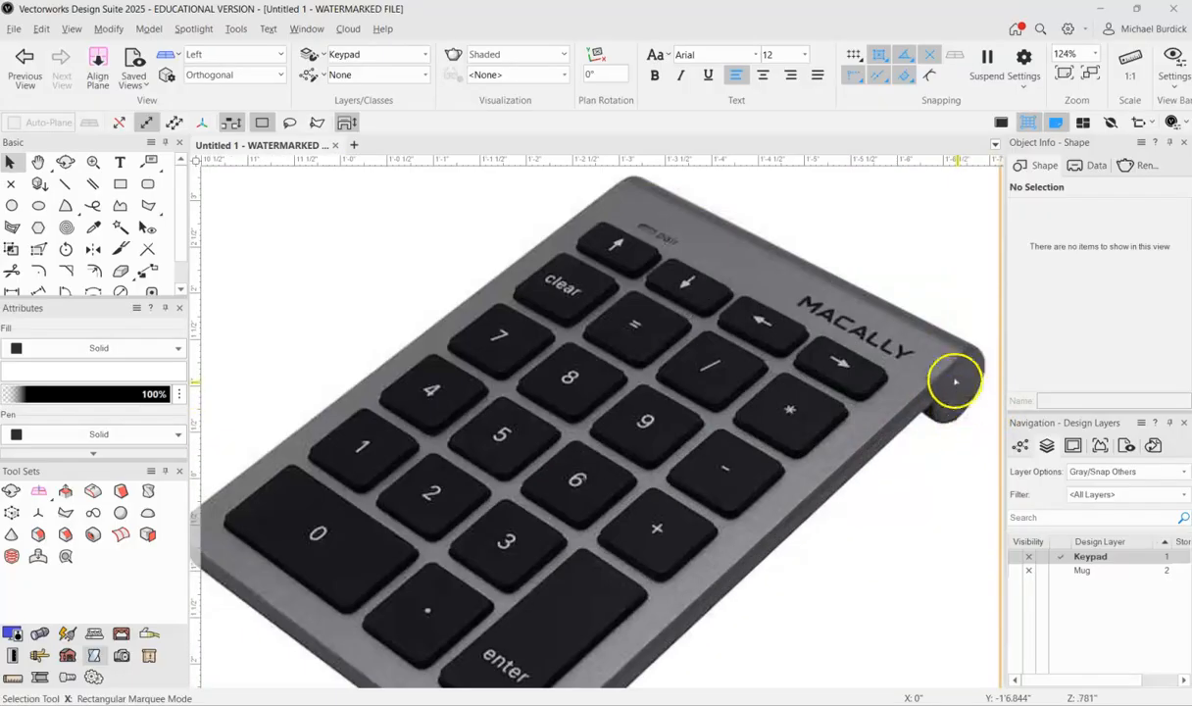
scroll(953, 370, down, 4)
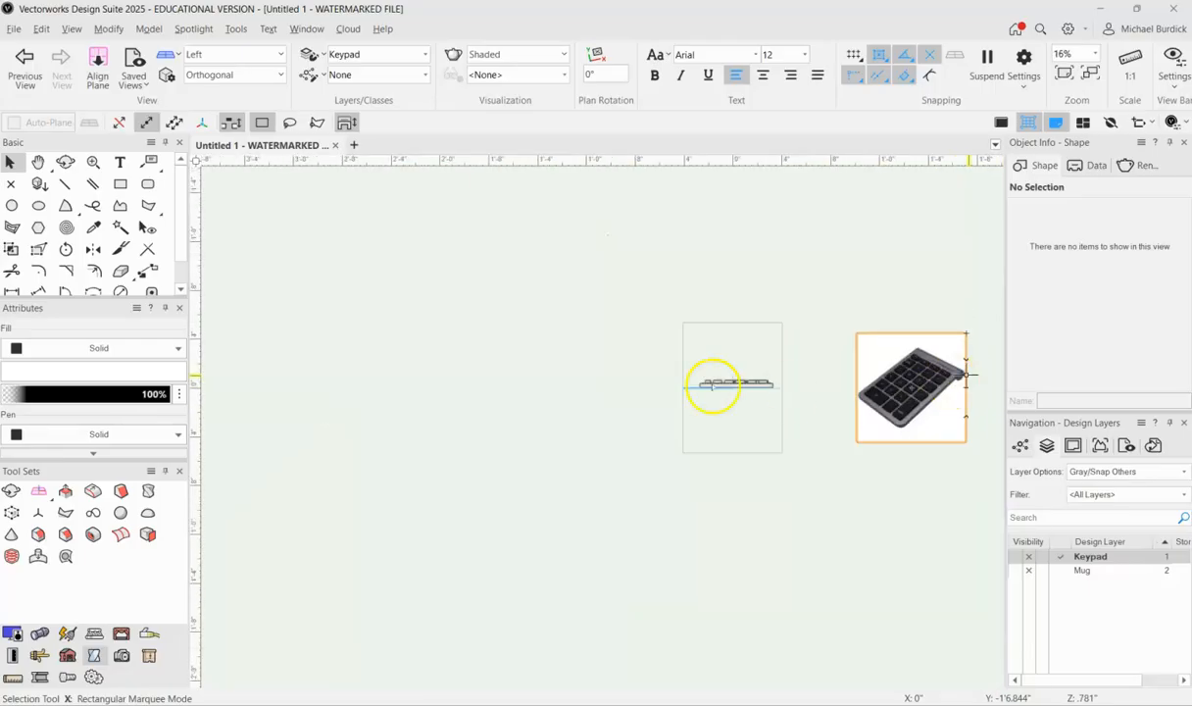
scroll(713, 385, up, 5)
scroll(714, 392, up, 1)
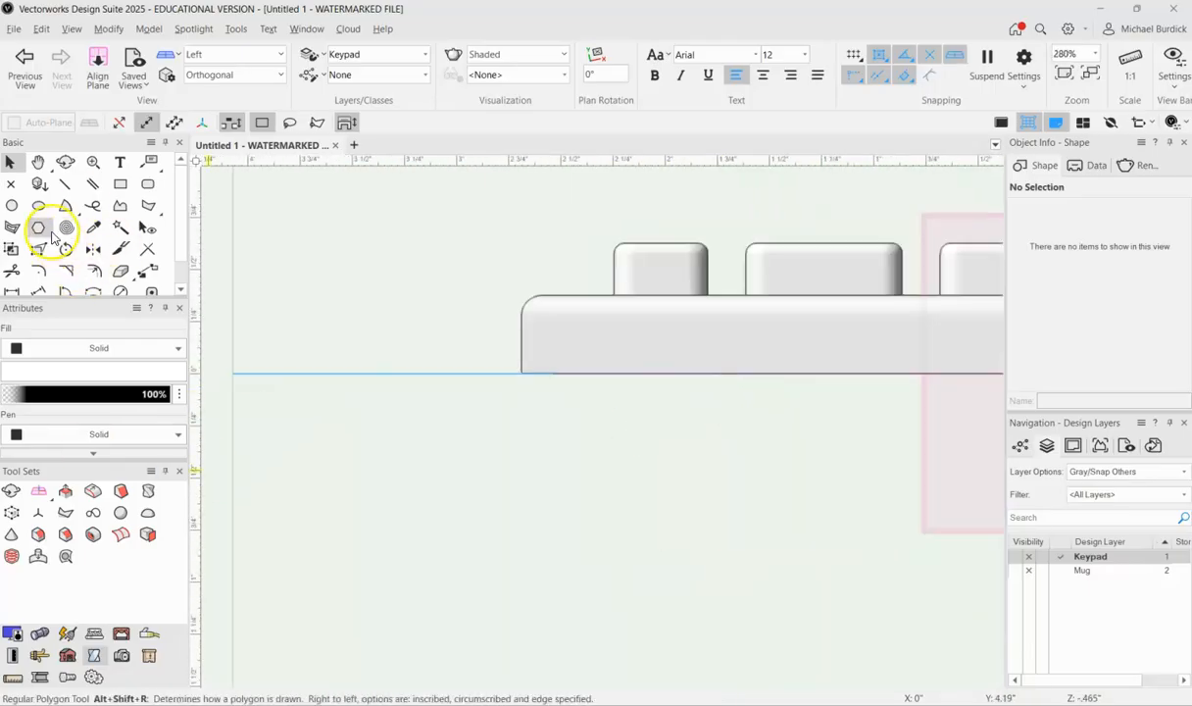
click(14, 203)
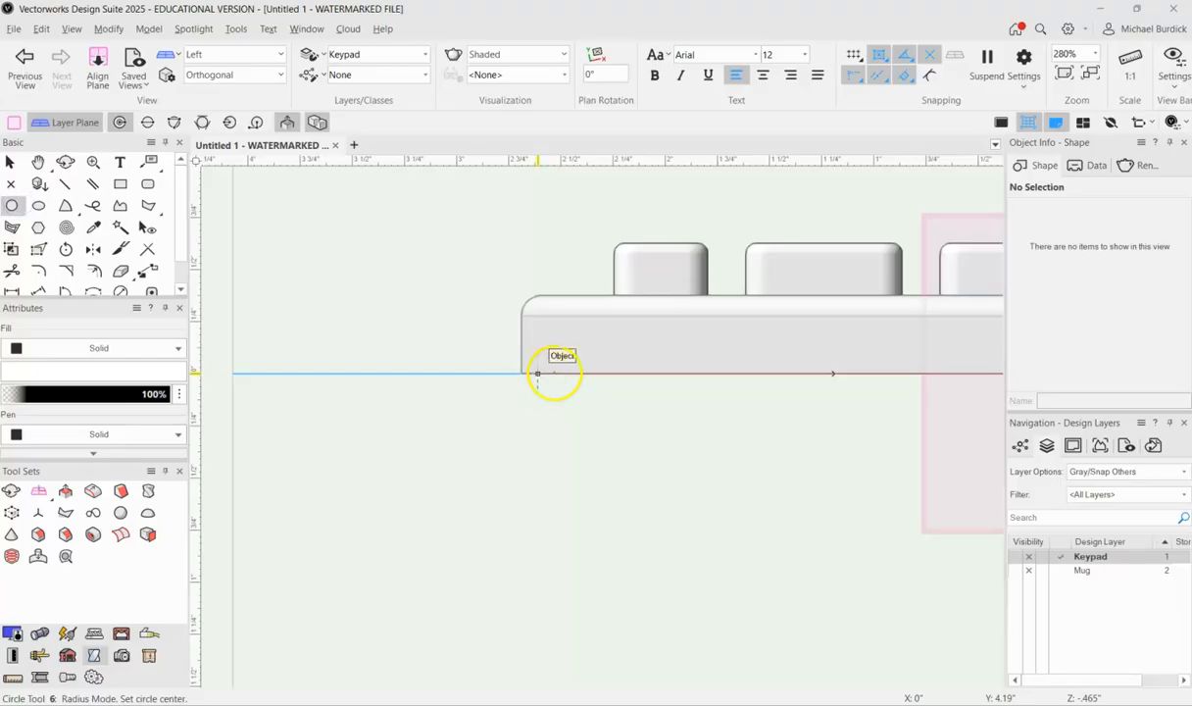
click(565, 374)
click(529, 374)
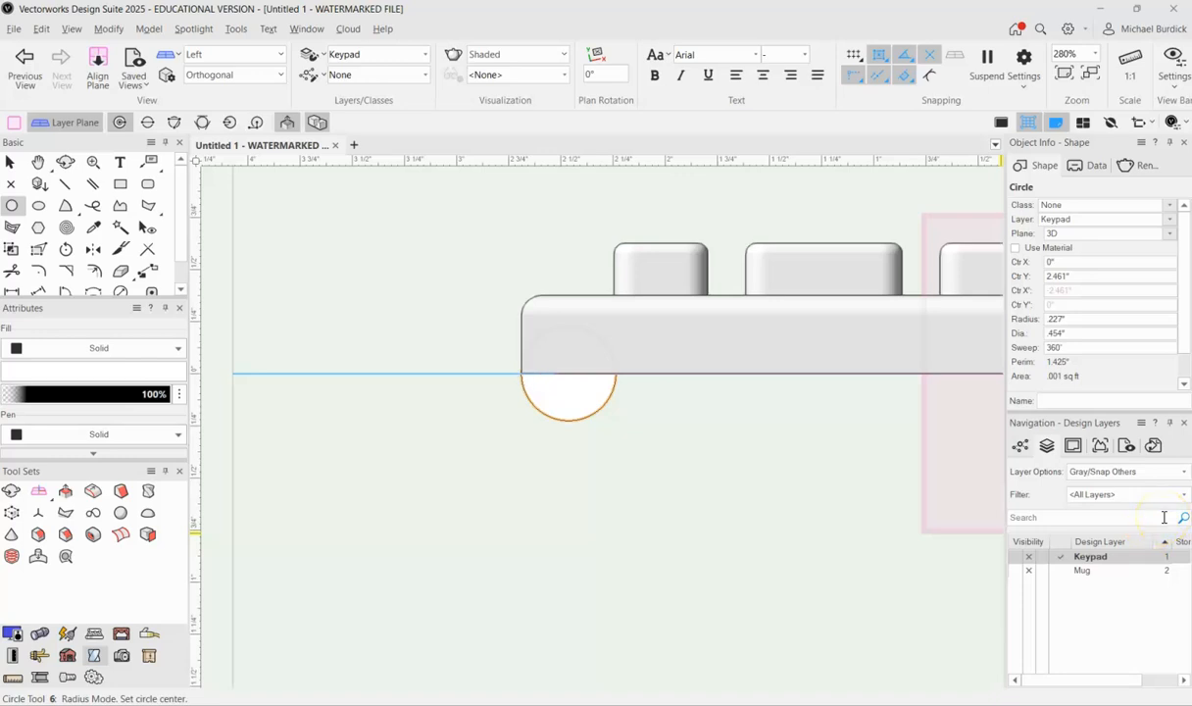
key(shift+Down)
key(ctrl+z)
key(ctrl+z)
Step: Set the working plane to the base's side face and return to the Left view
shift+middle_drag(684, 436, 857, 499)
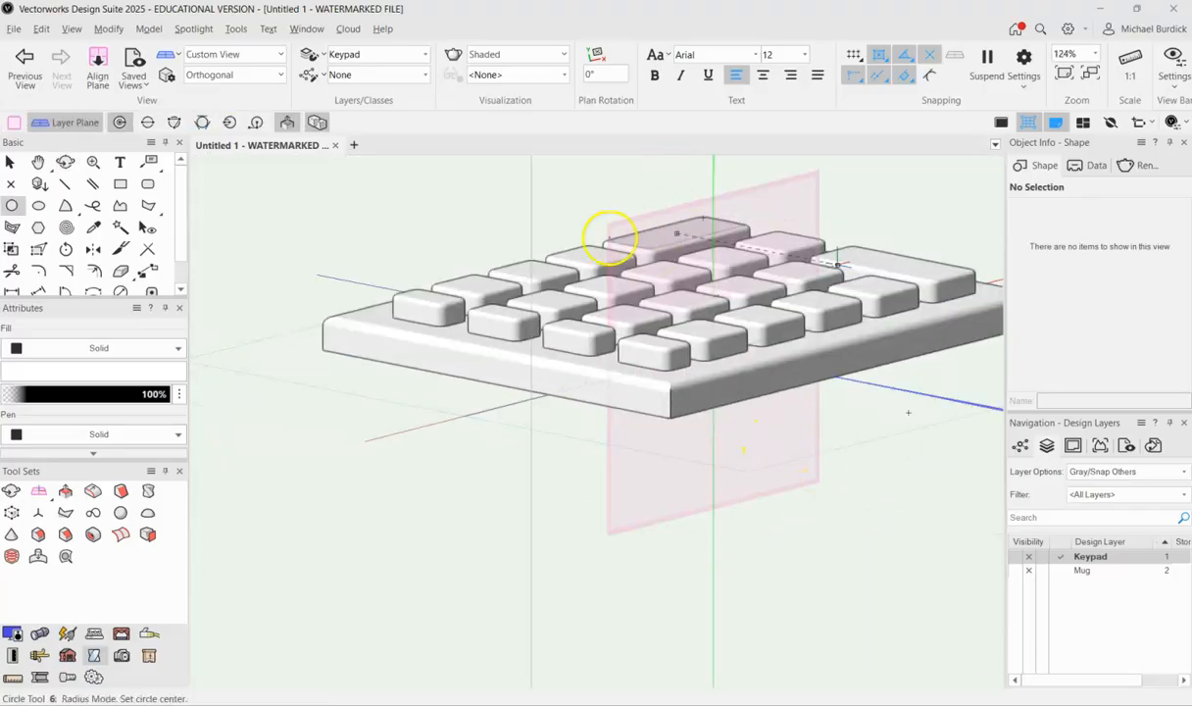
click(39, 491)
click(706, 402)
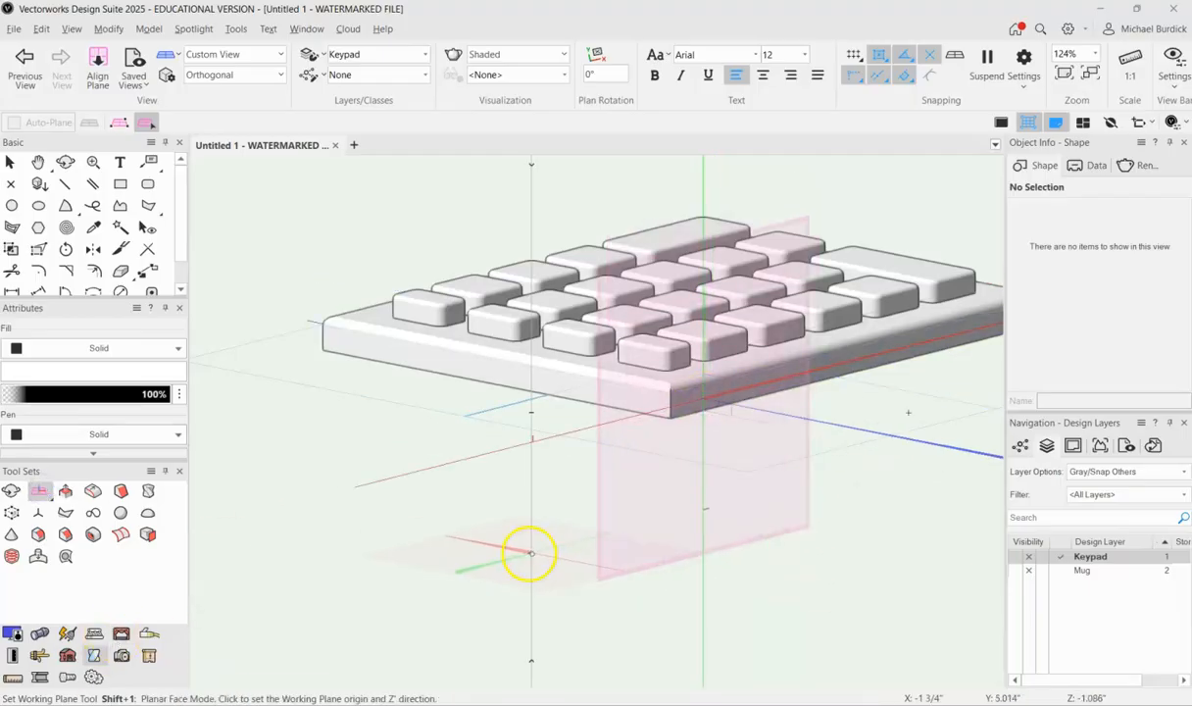
key(2)
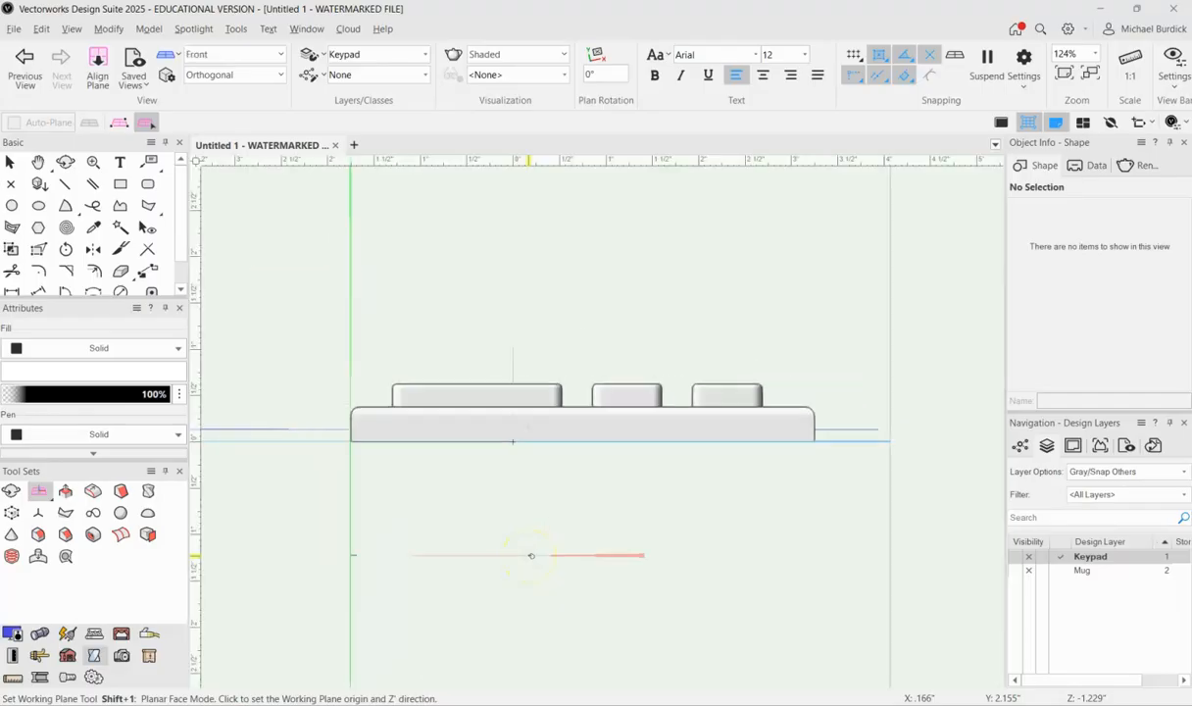
key(4)
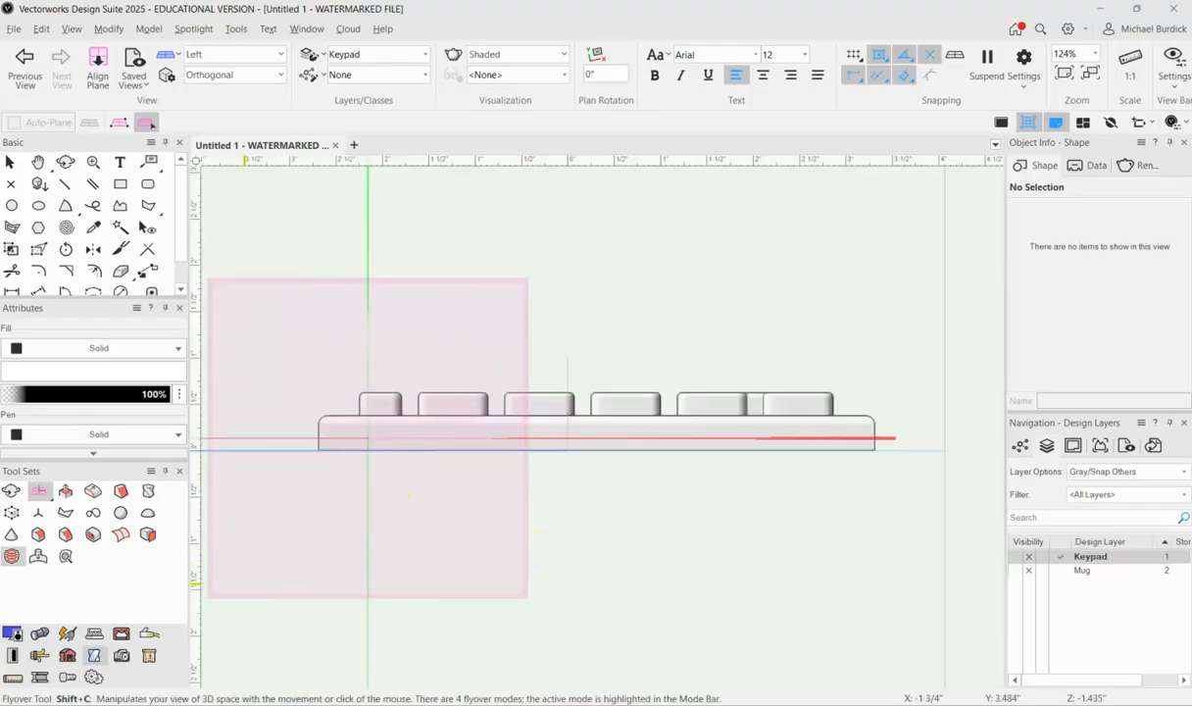
Step: Draw a circle of about .382" radius on the working plane, centered on the base's underside and reaching its end edge
click(12, 205)
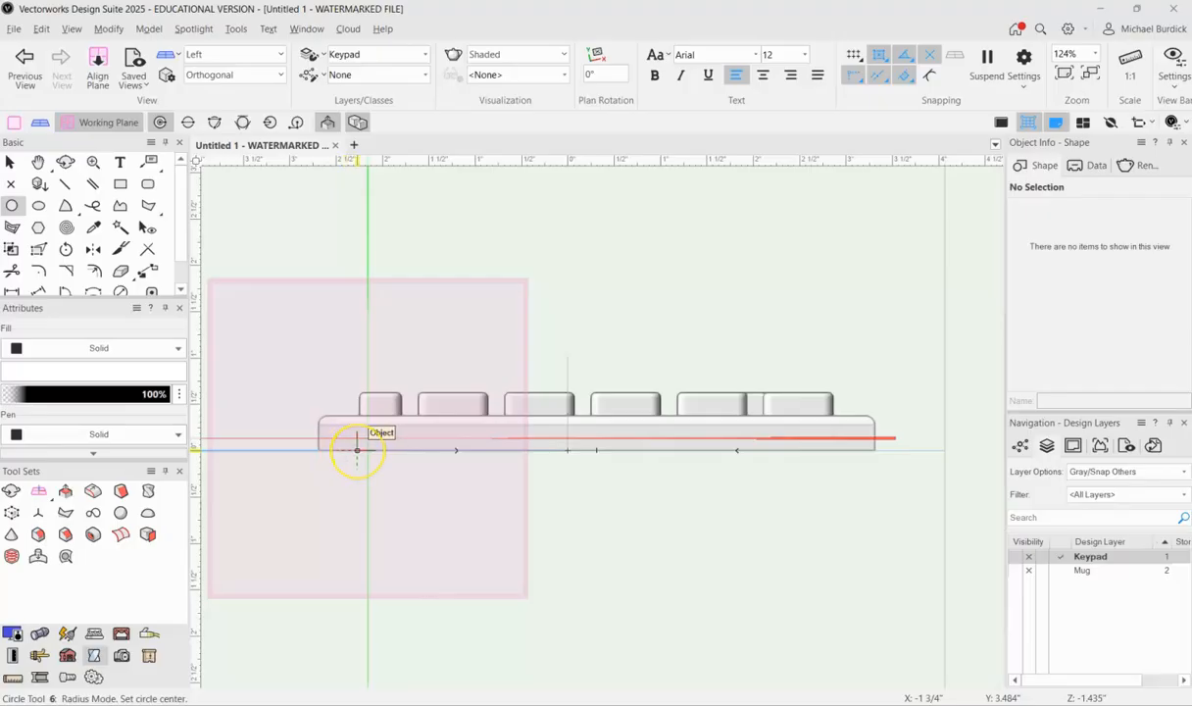
click(354, 450)
click(319, 443)
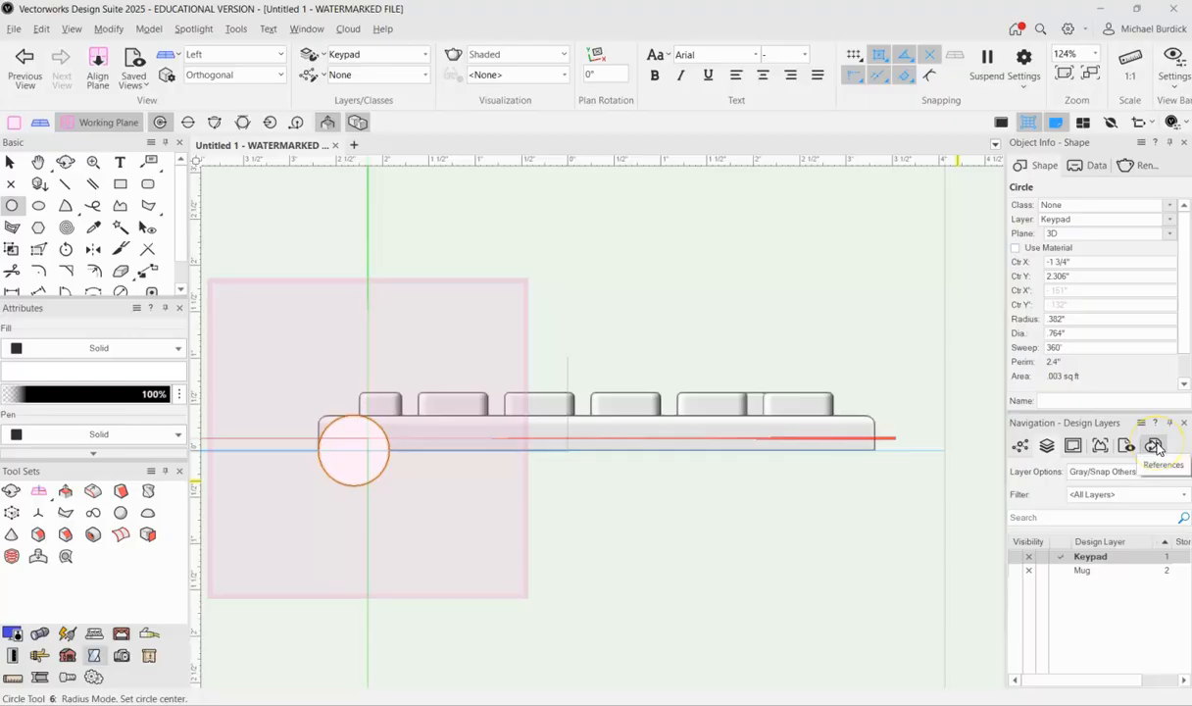
Step: Nudge the circle down about .11" below the base's underside and slightly sideways to line up with the base's end edge
key(Down)
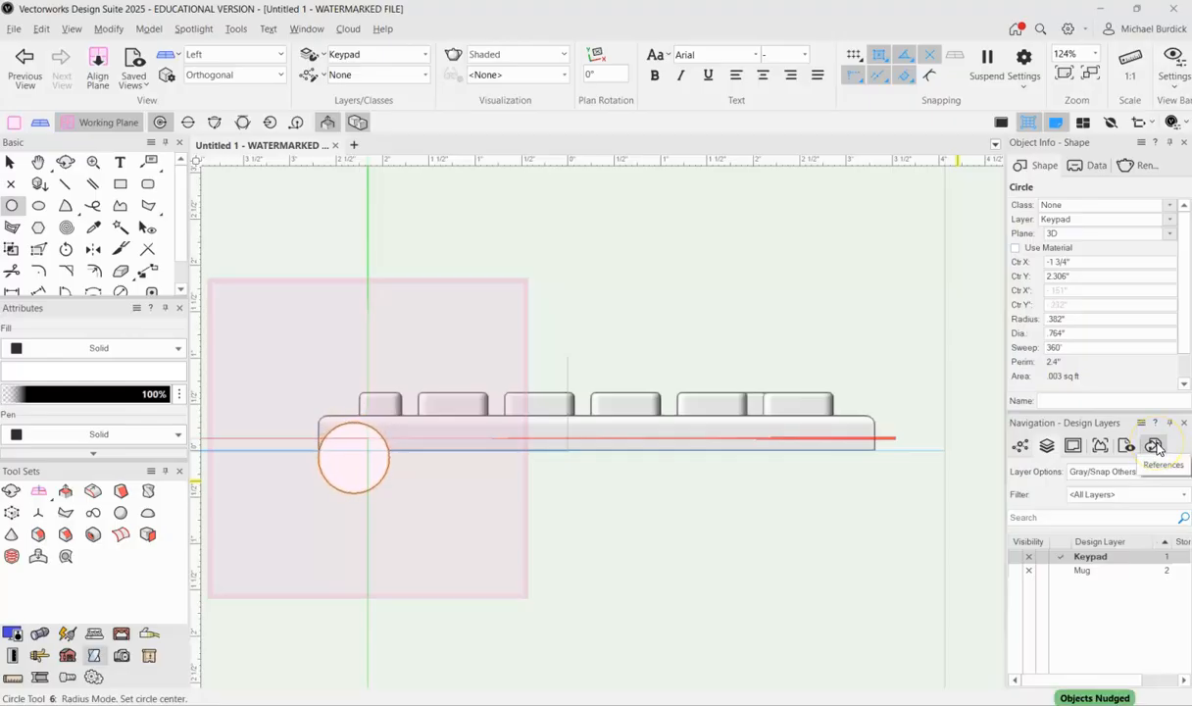
scroll(308, 433, up, 5)
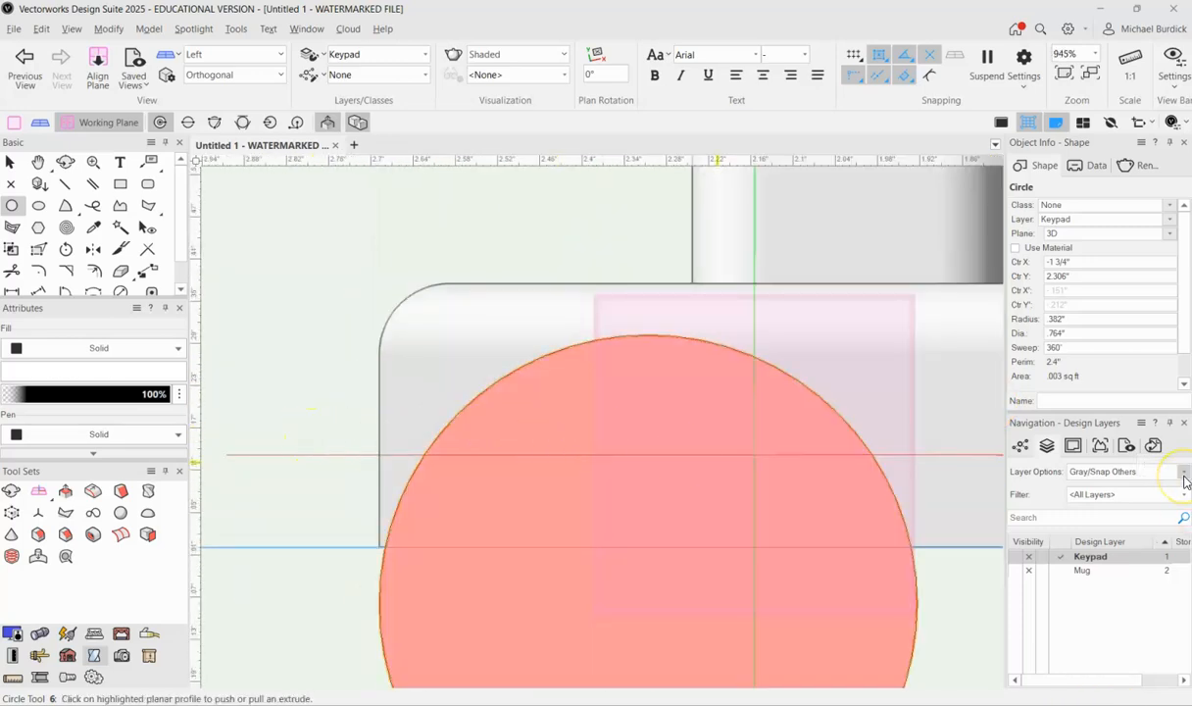
key(Left)
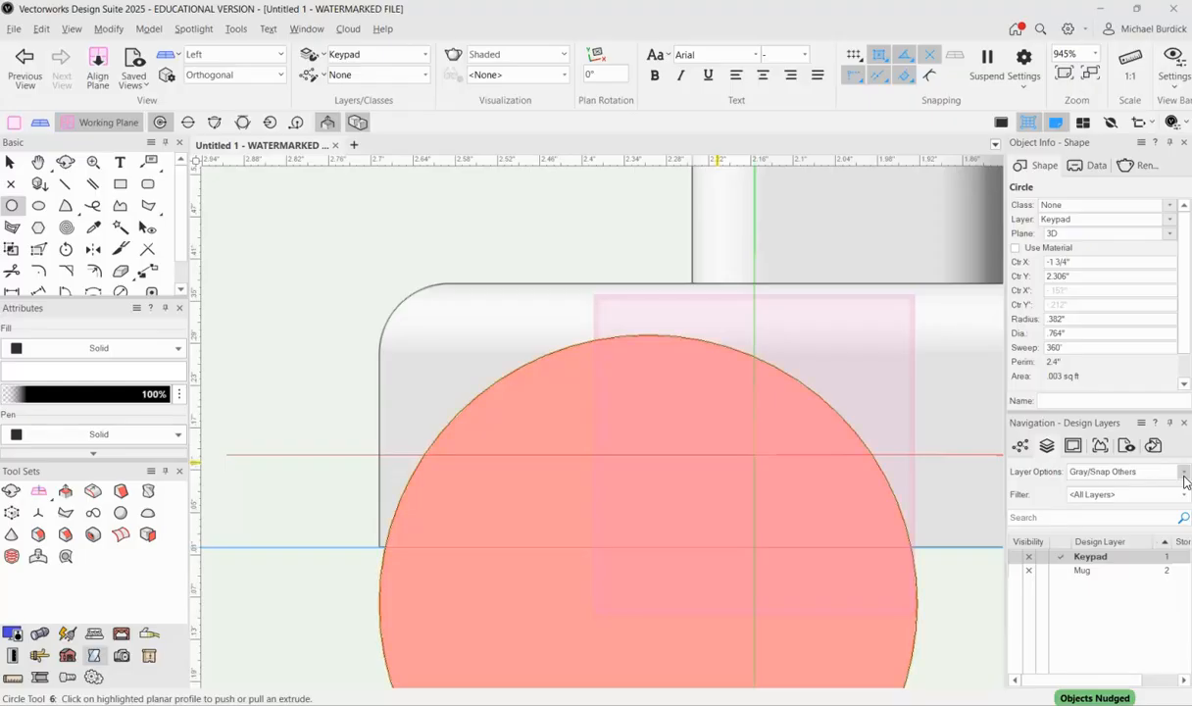
click(730, 508)
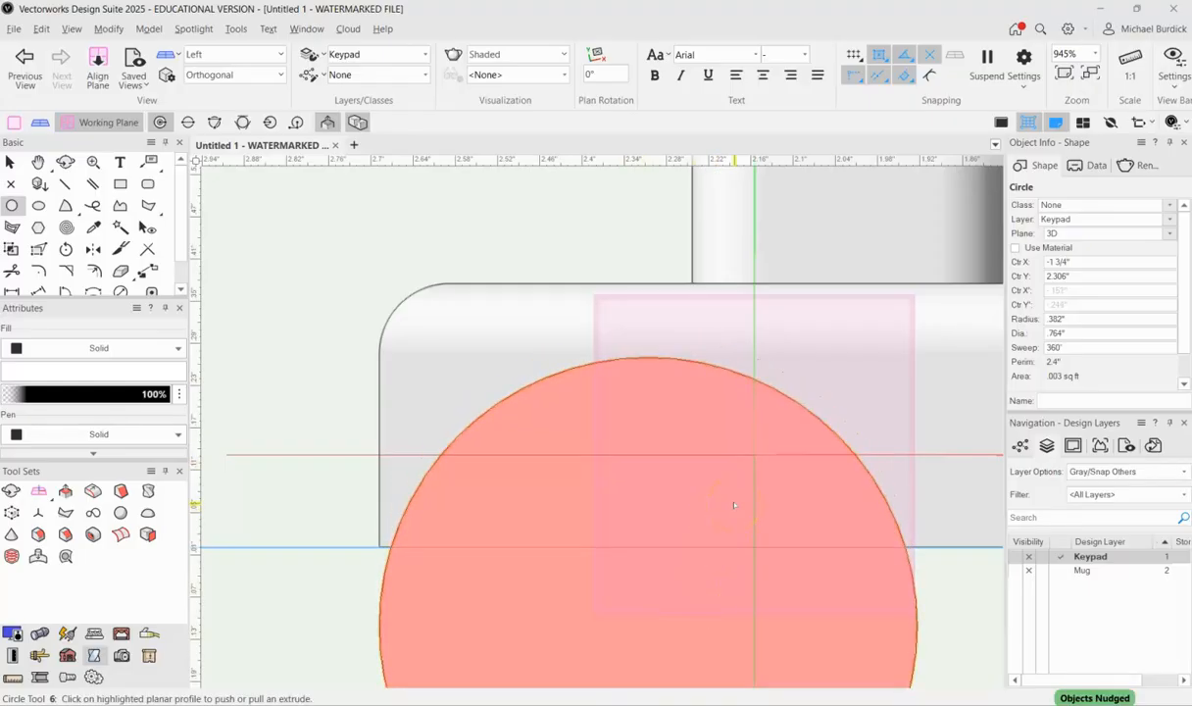
scroll(469, 415, down, 5)
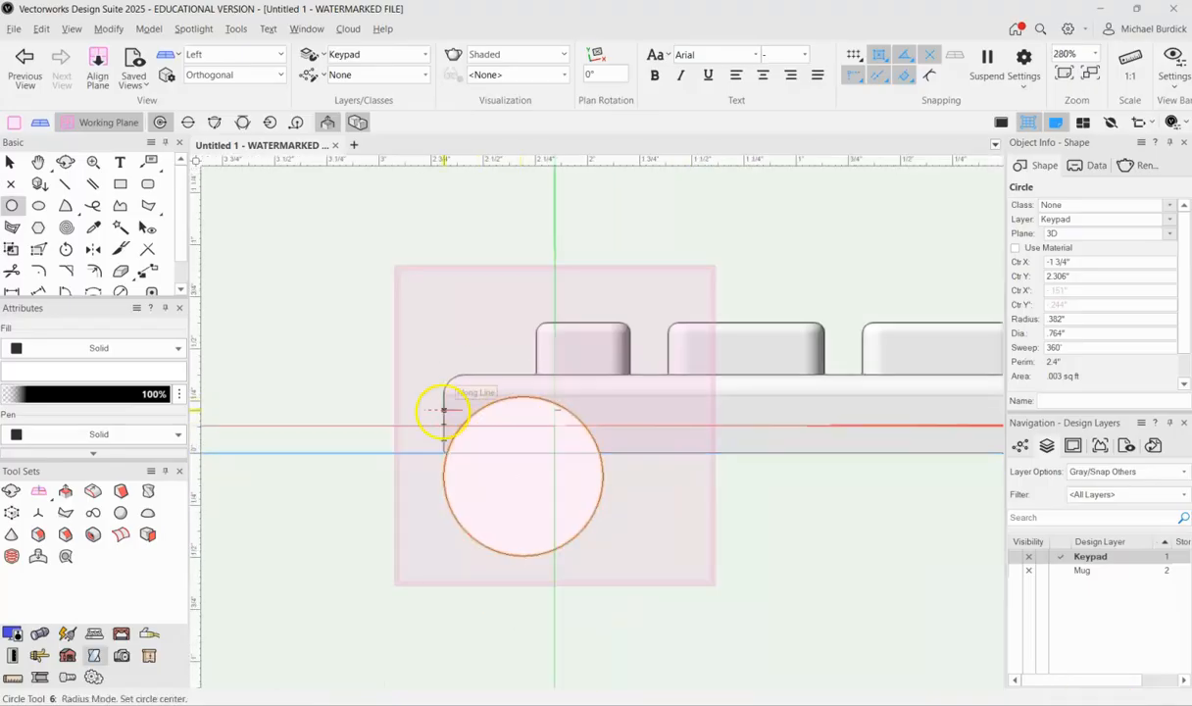
Step: Draw a rectangle of about .06" by .104" from the base's lower corner into the circle to bridge the gap between them
scroll(478, 480, up, 3)
scroll(478, 481, up, 1)
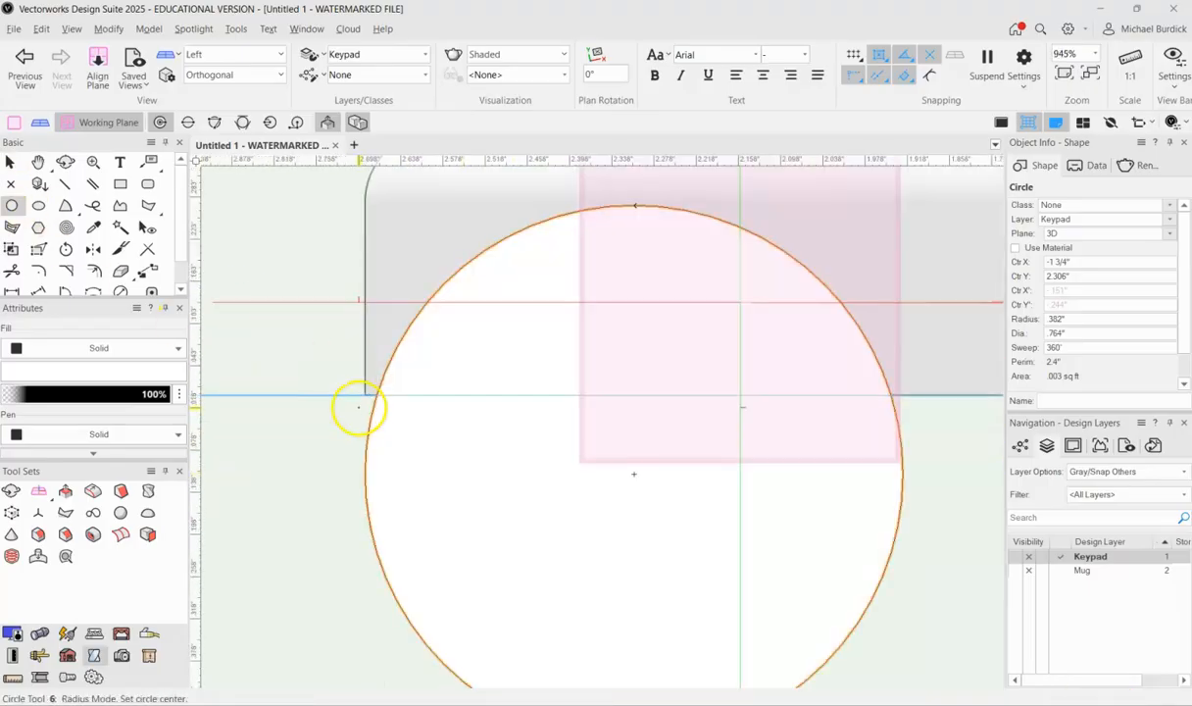
click(119, 183)
click(366, 393)
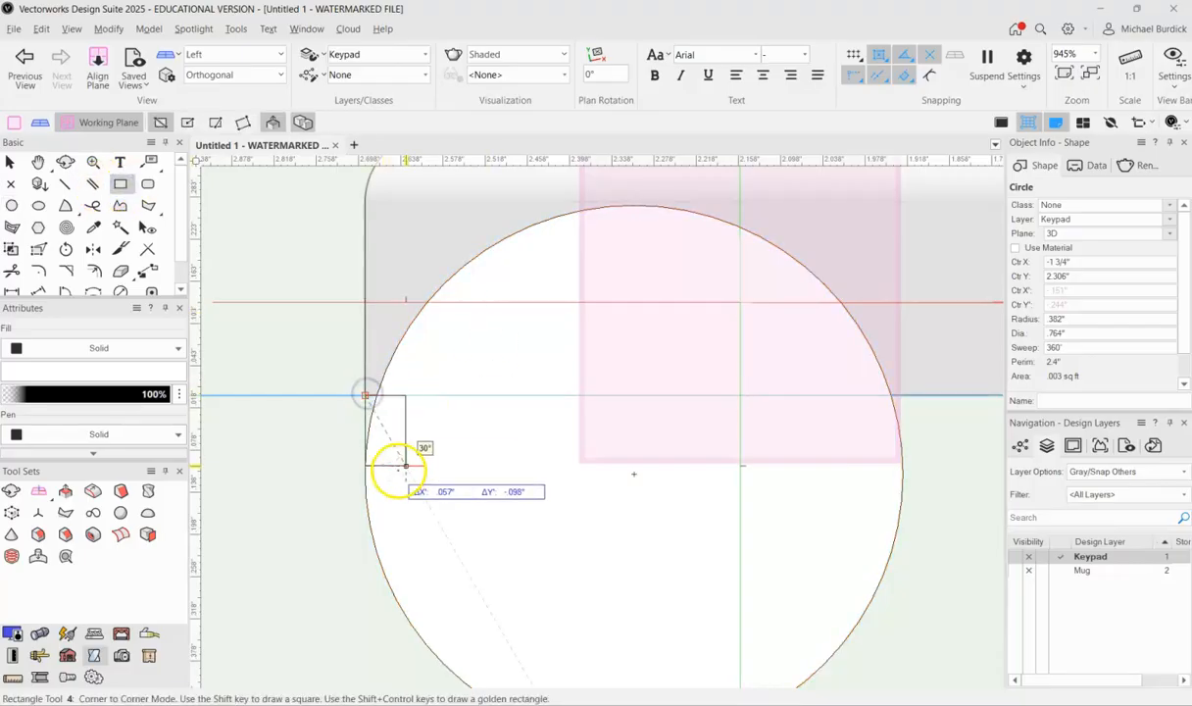
click(398, 472)
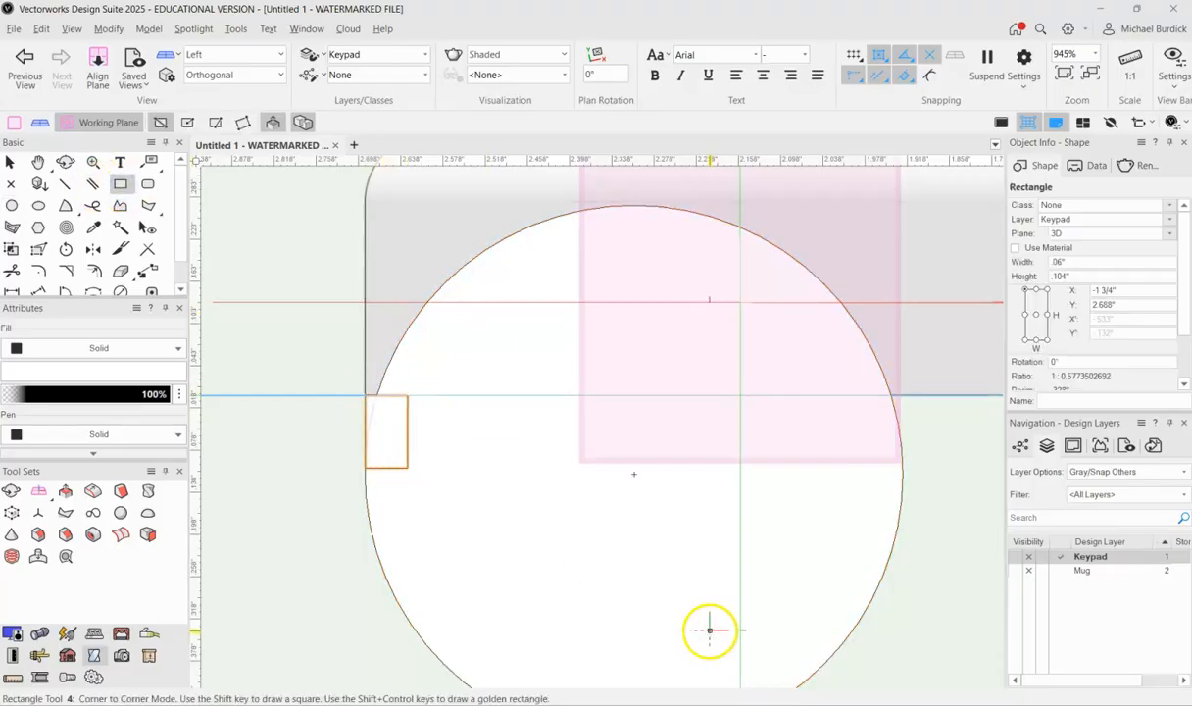
Step: Combine the small rectangle and the circle into a single profile with Add Surface
click(10, 162)
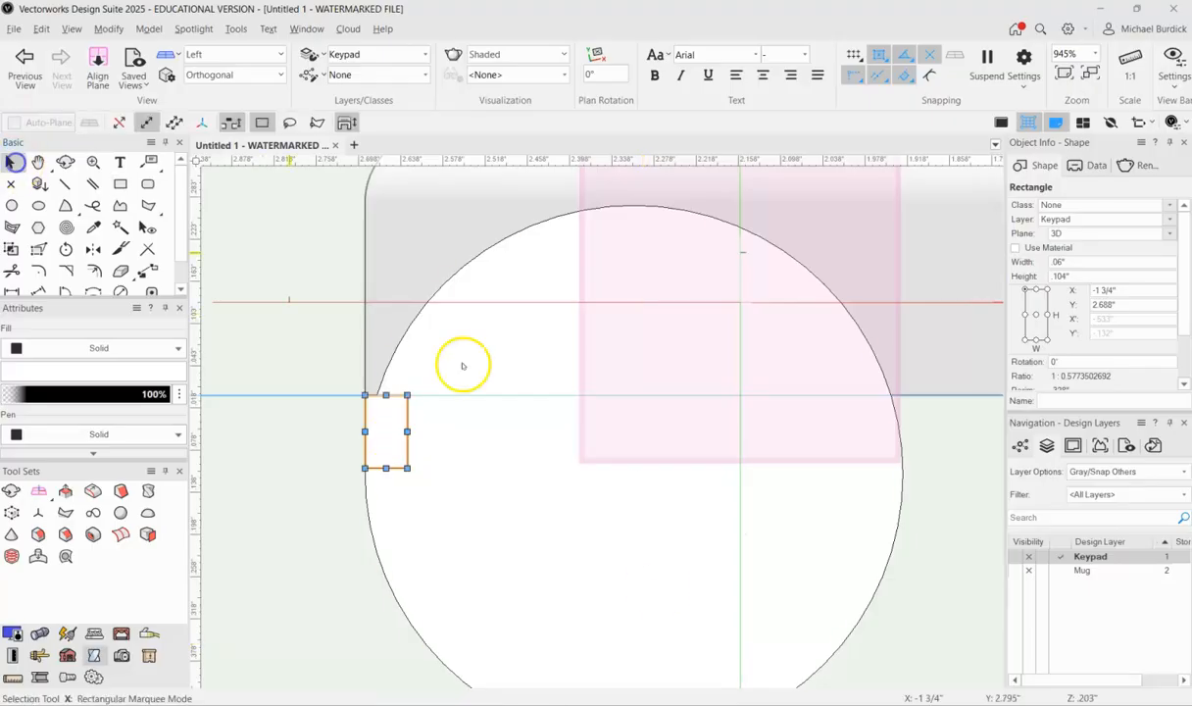
shift+click(660, 588)
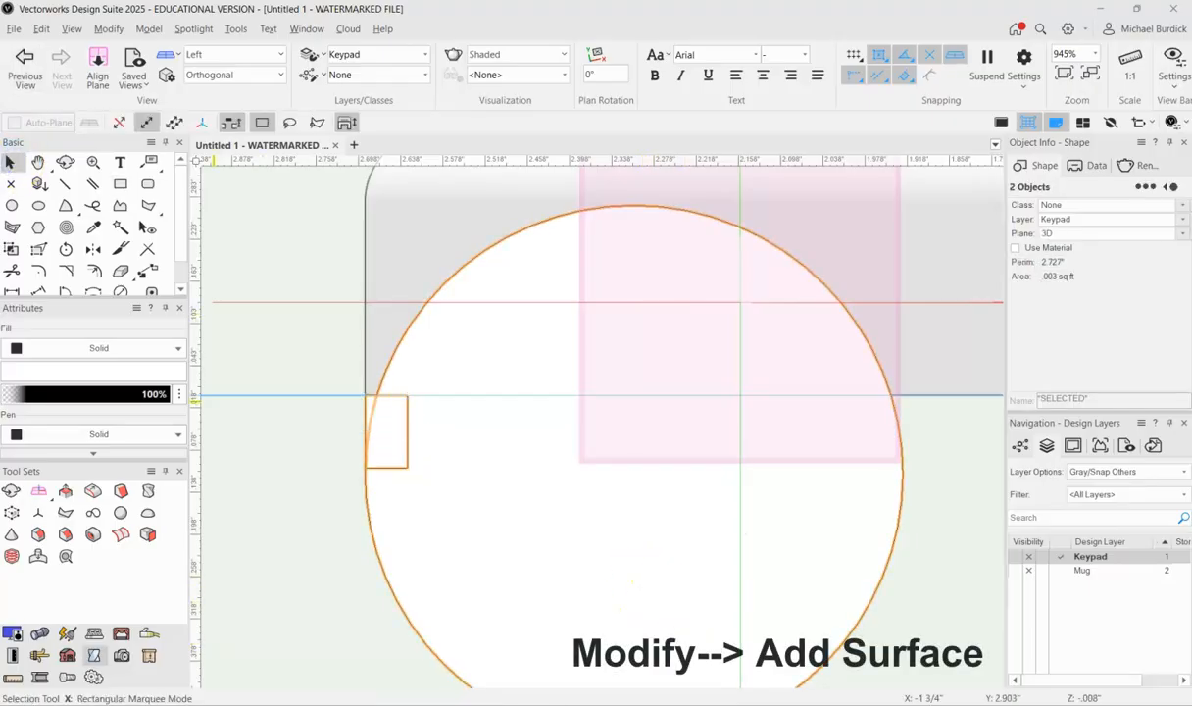
click(109, 30)
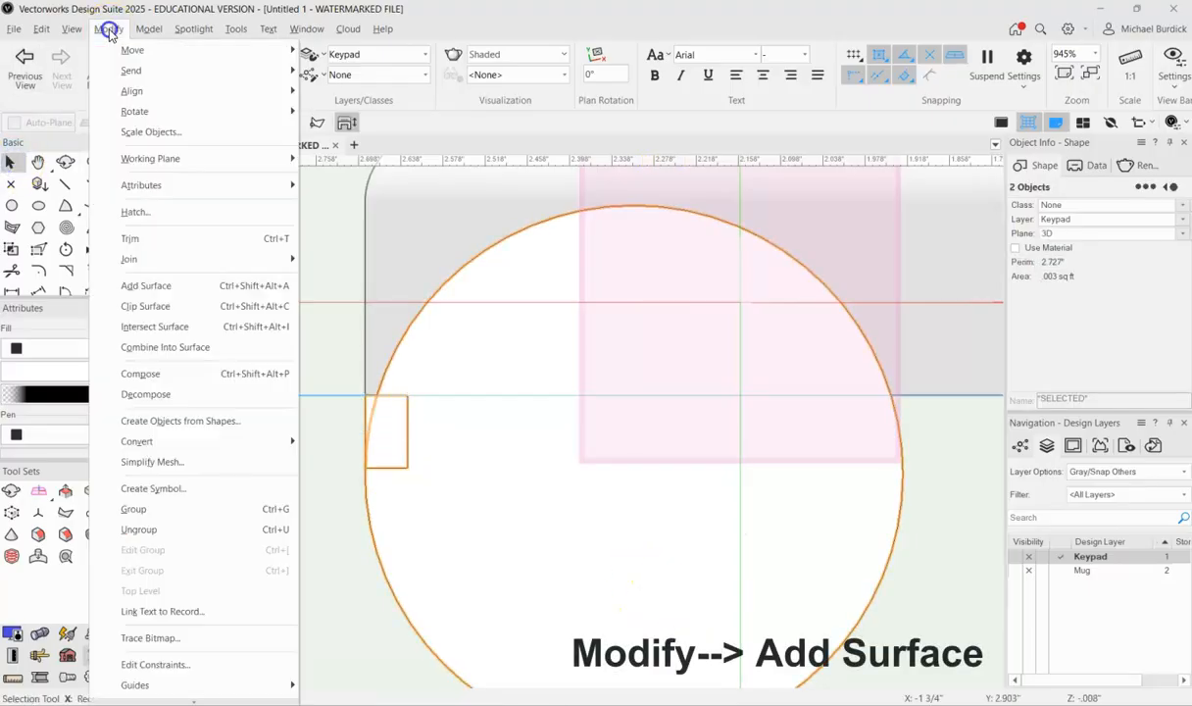
click(134, 285)
Step: Push/Pull the combined round profile 5" across the full width of the base to its opposite side
scroll(760, 377, down, 5)
key(shift+c)
drag(620, 417, 634, 454)
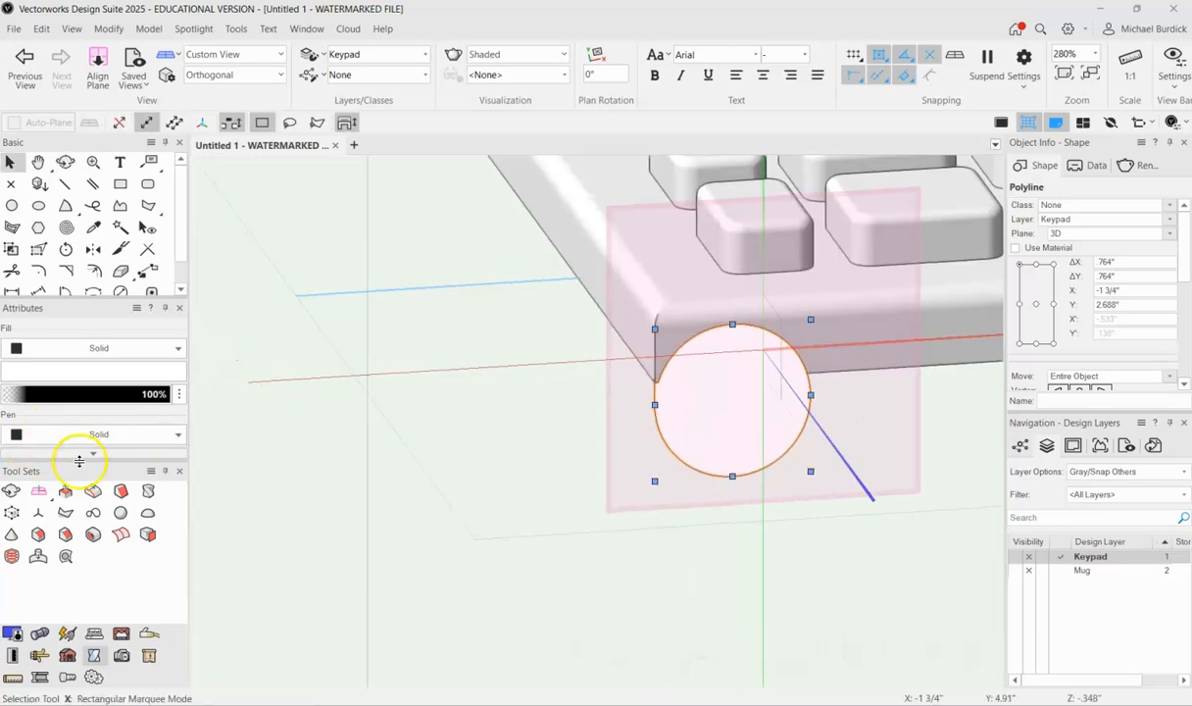
click(64, 490)
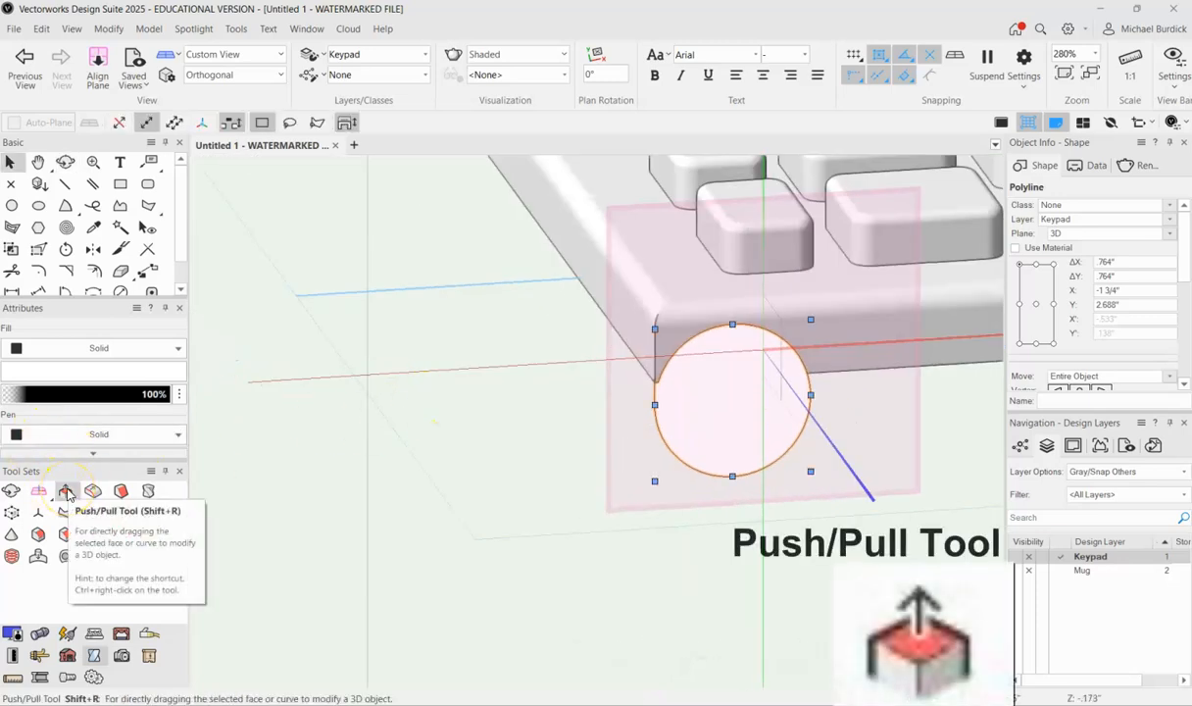
click(63, 492)
click(706, 419)
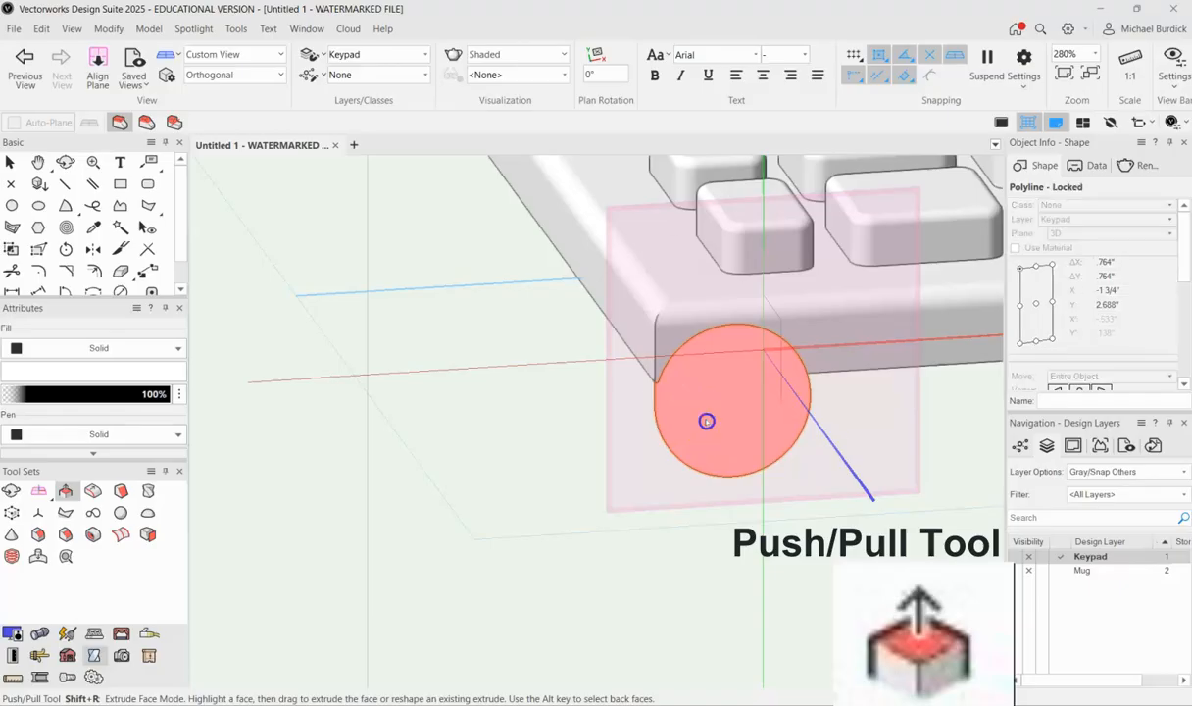
scroll(790, 456, down, 5)
ctrl+middle_drag(744, 444, 948, 484)
scroll(394, 383, up, 4)
scroll(494, 360, down, 2)
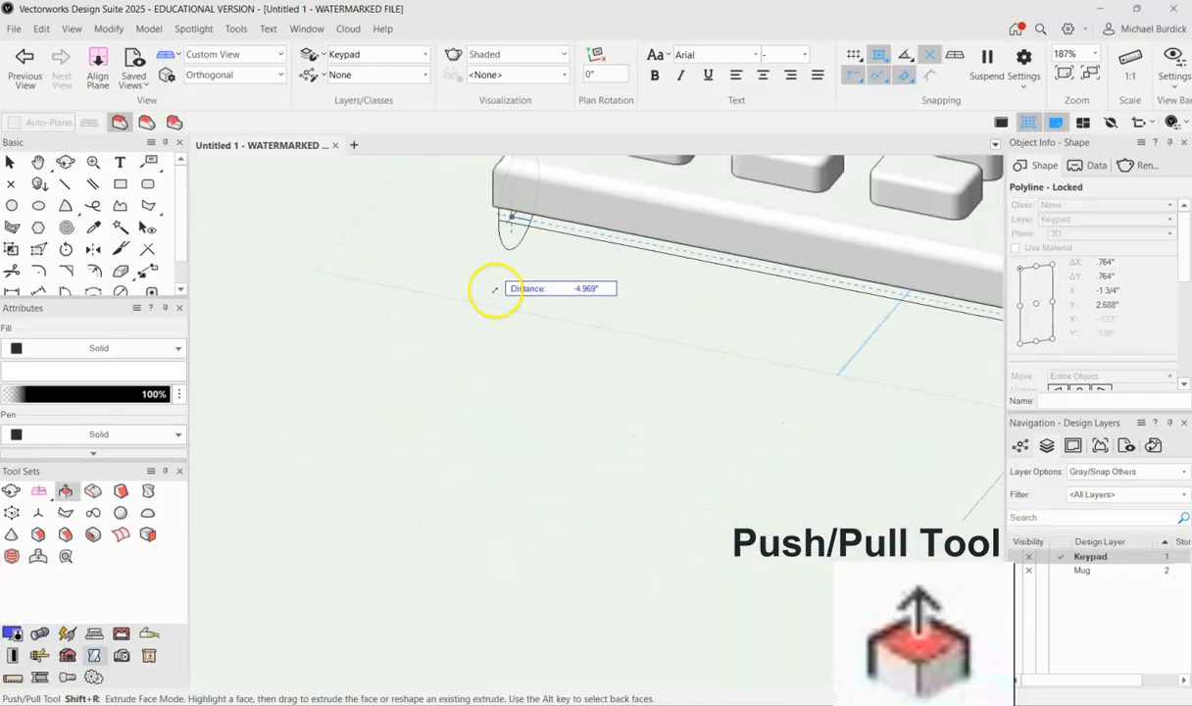
click(495, 206)
Step: Try to combine the round extrusion and the keypad group with Add Solids
scroll(338, 413, down, 5)
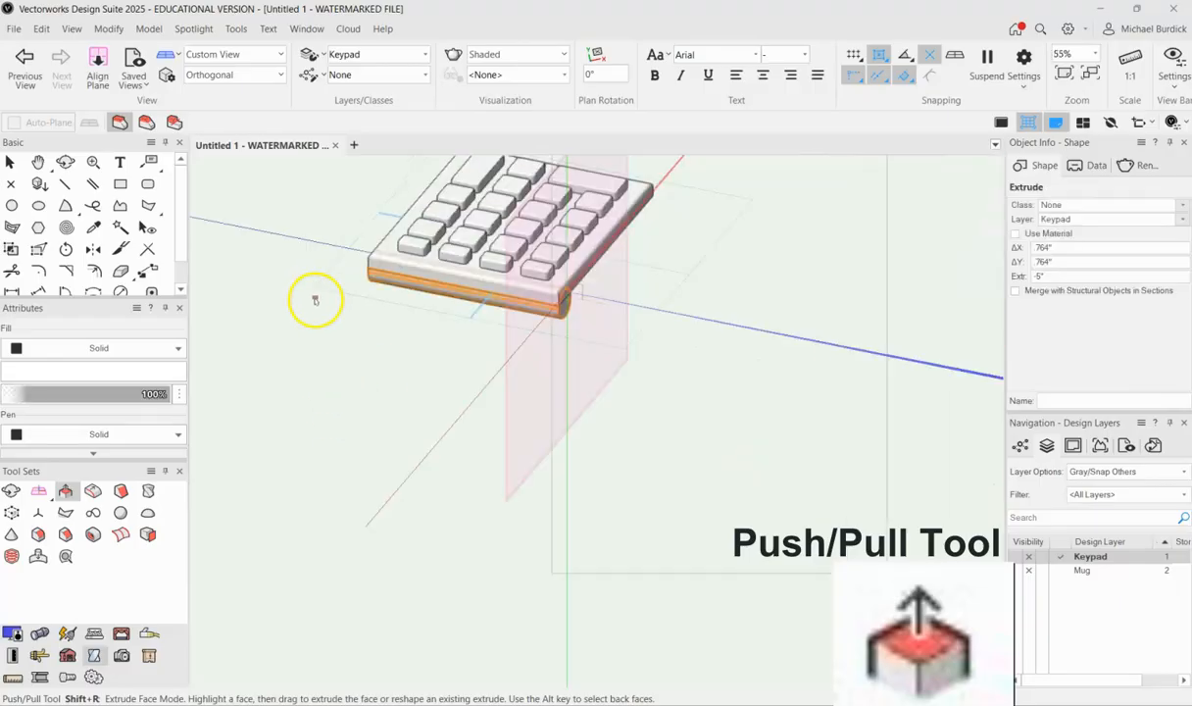
ctrl+middle_drag(689, 371, 447, 295)
click(20, 163)
scroll(647, 299, up, 7)
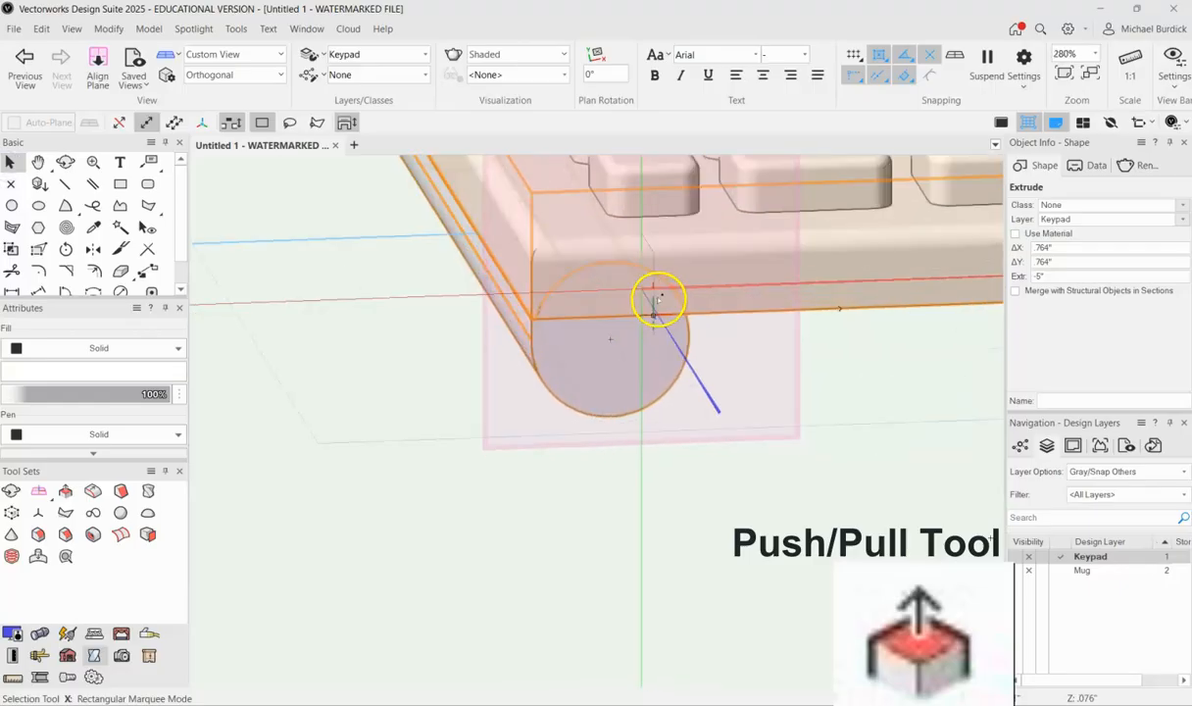
shift+click(769, 306)
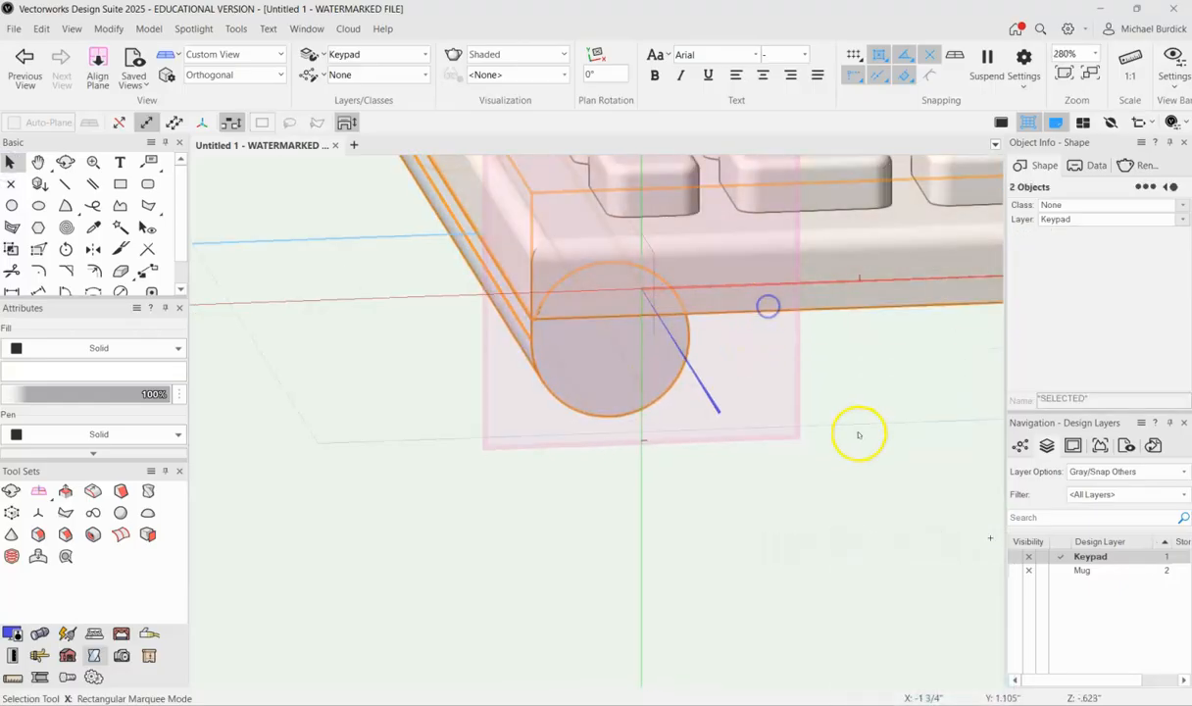
click(151, 28)
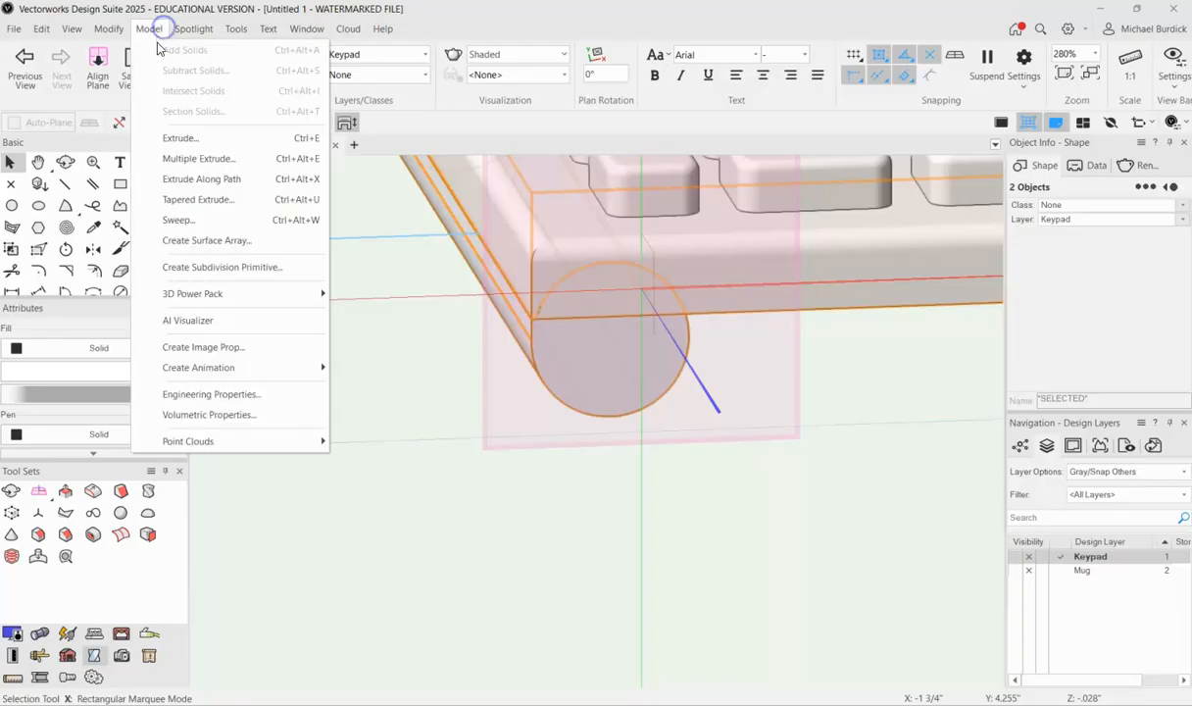
click(588, 521)
click(632, 399)
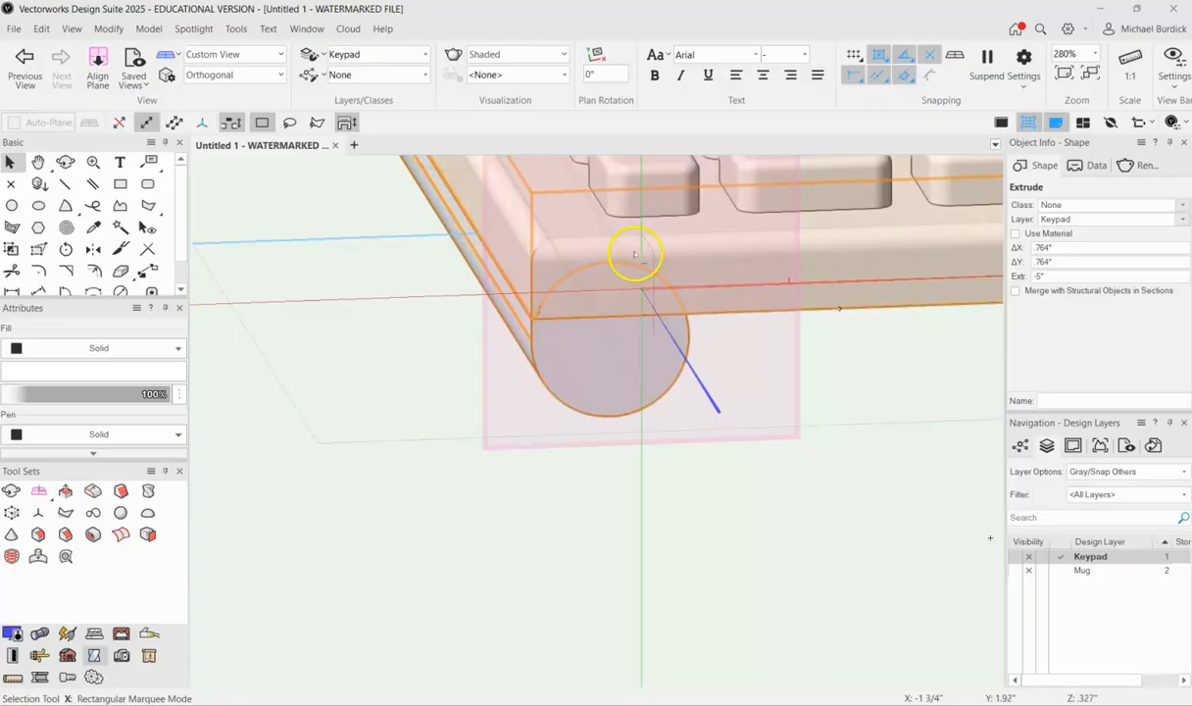
Step: Ungroup the keypad group into its separate solids and clear the selection
scroll(636, 254, down, 4)
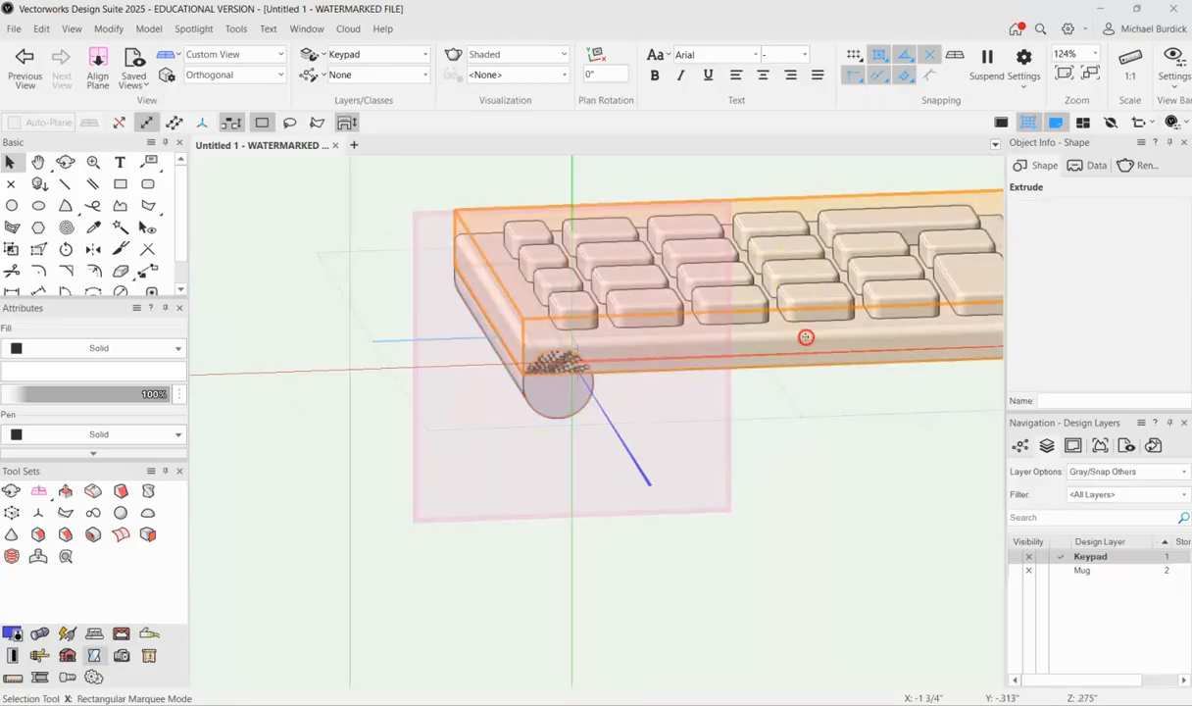
right_click(804, 336)
click(865, 537)
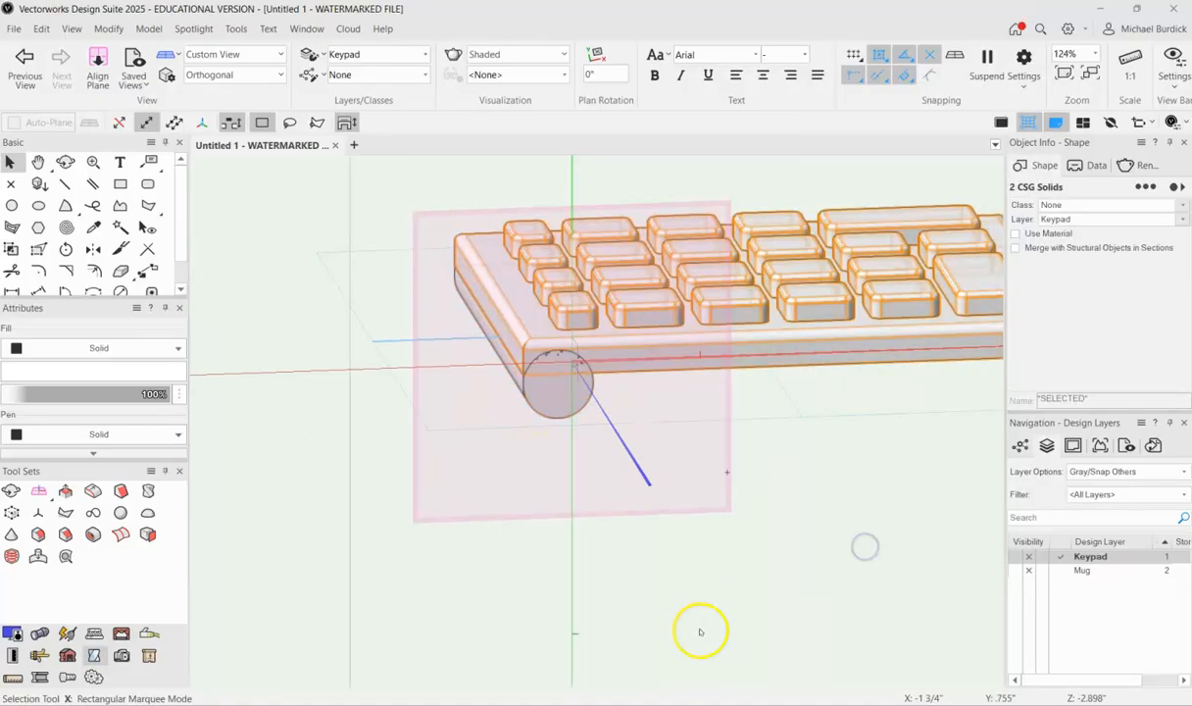
click(804, 520)
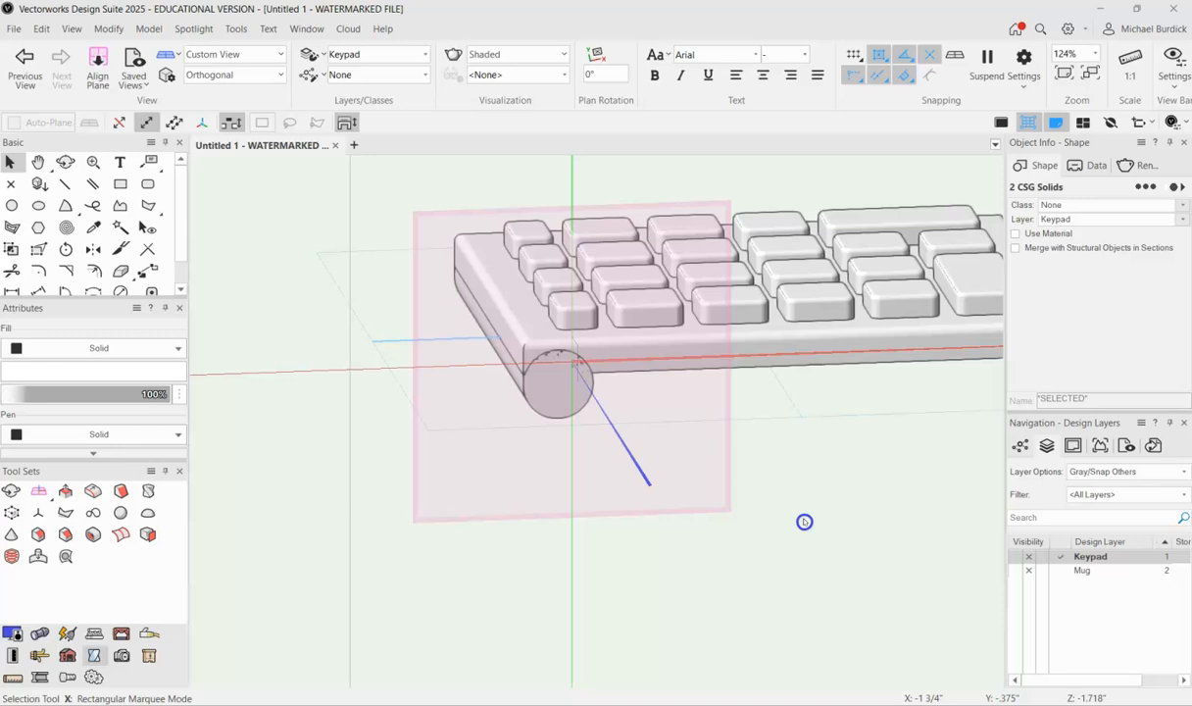
Step: Join the round rear support and the keypad base into one solid with Add Solids and clear the selection
click(545, 404)
shift+click(624, 355)
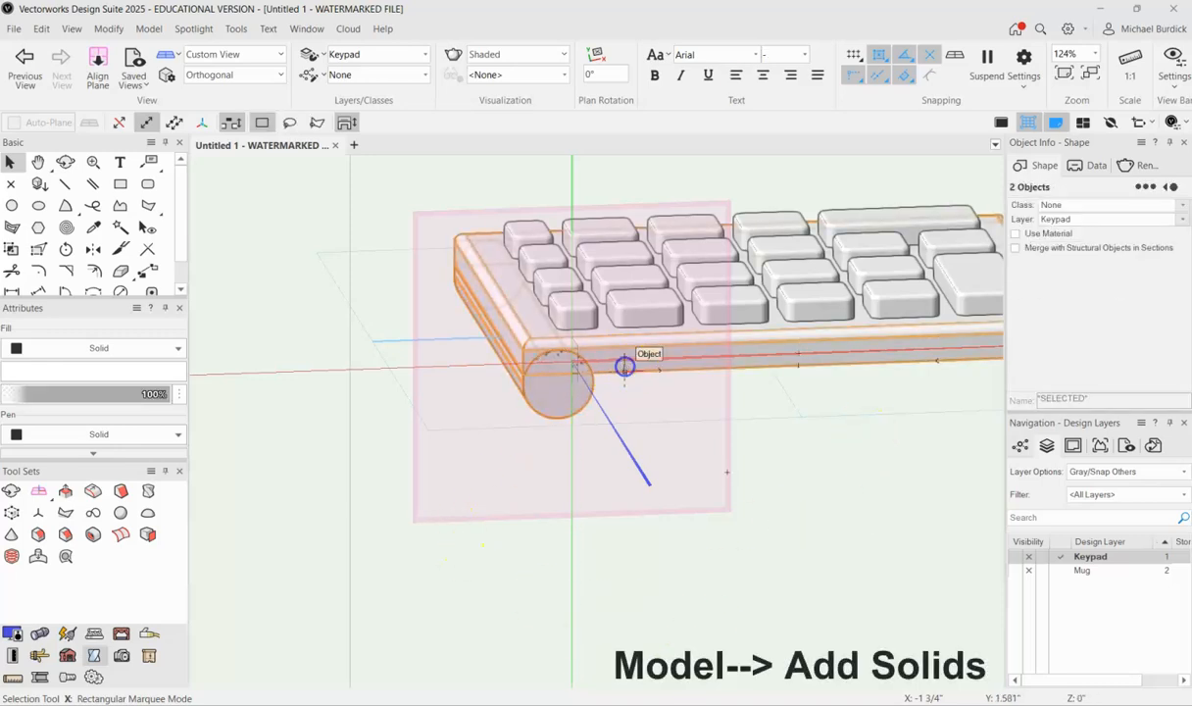
click(140, 30)
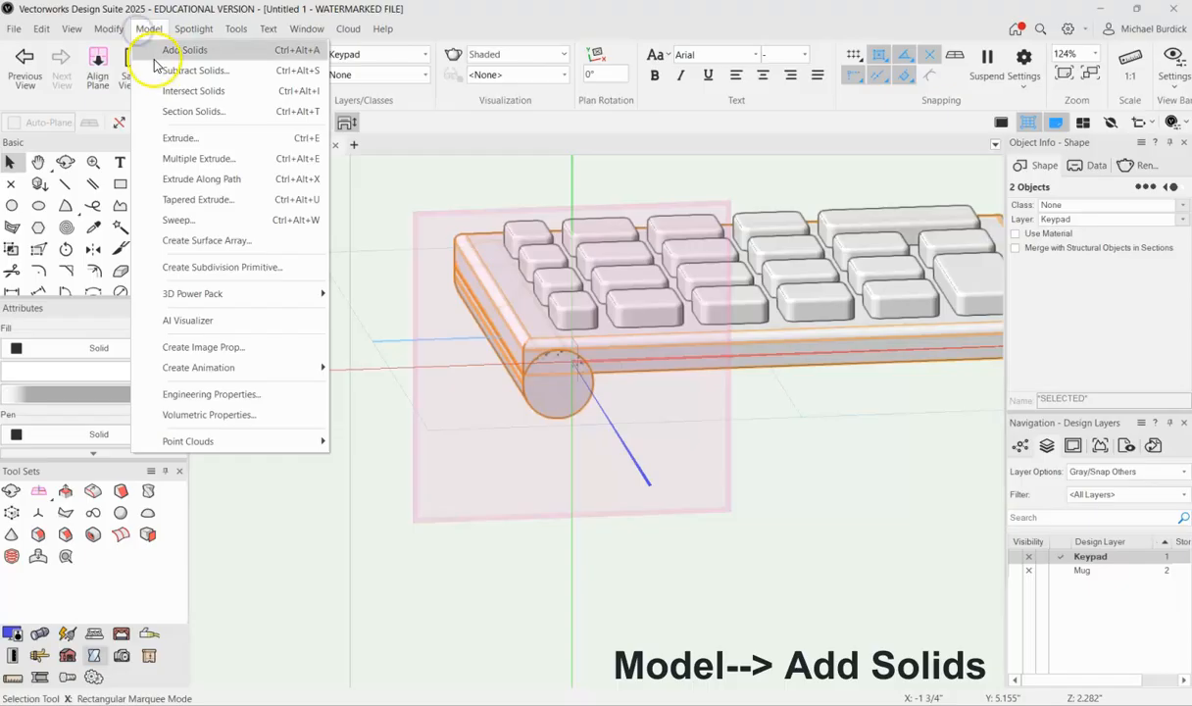
click(171, 46)
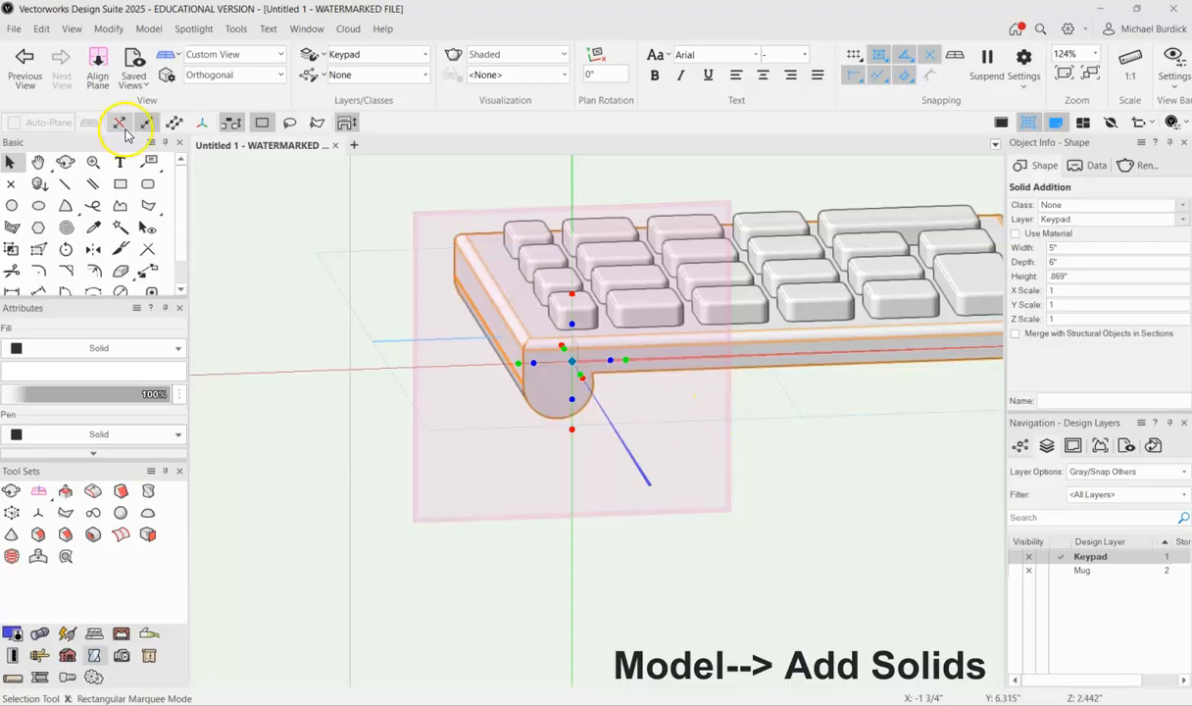
click(219, 187)
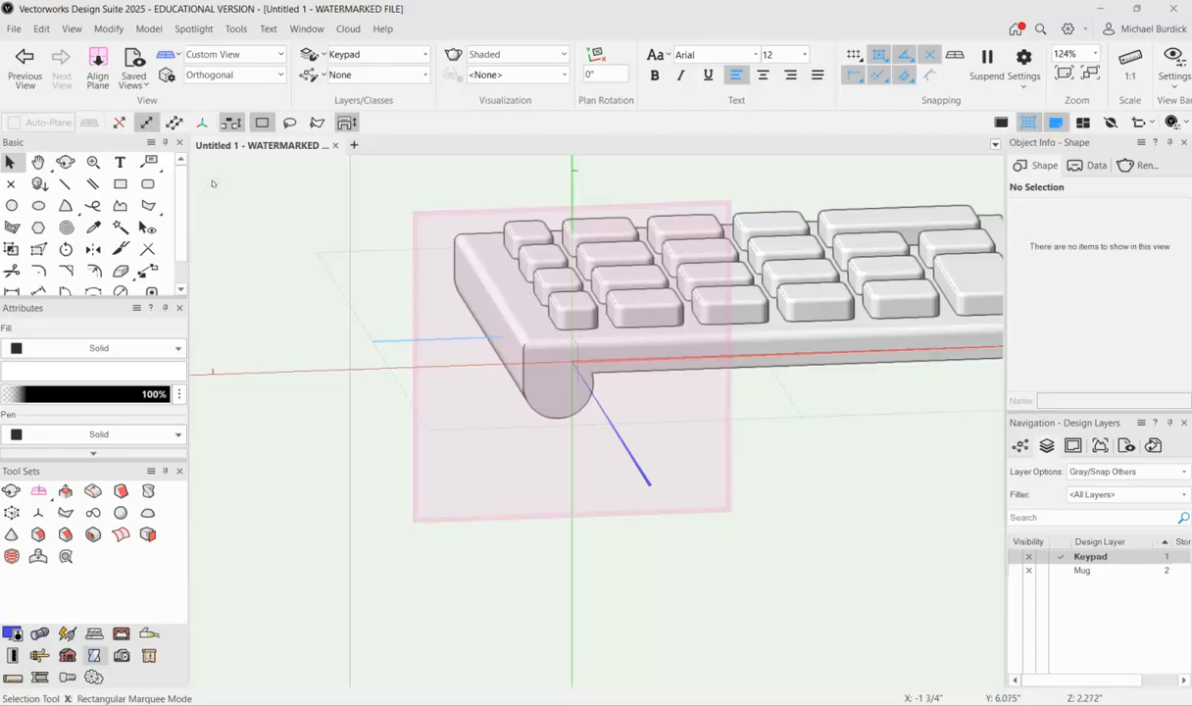
Step: Examine the joined base and rear support from above and in 3D, ending in the Left view
key(F5)
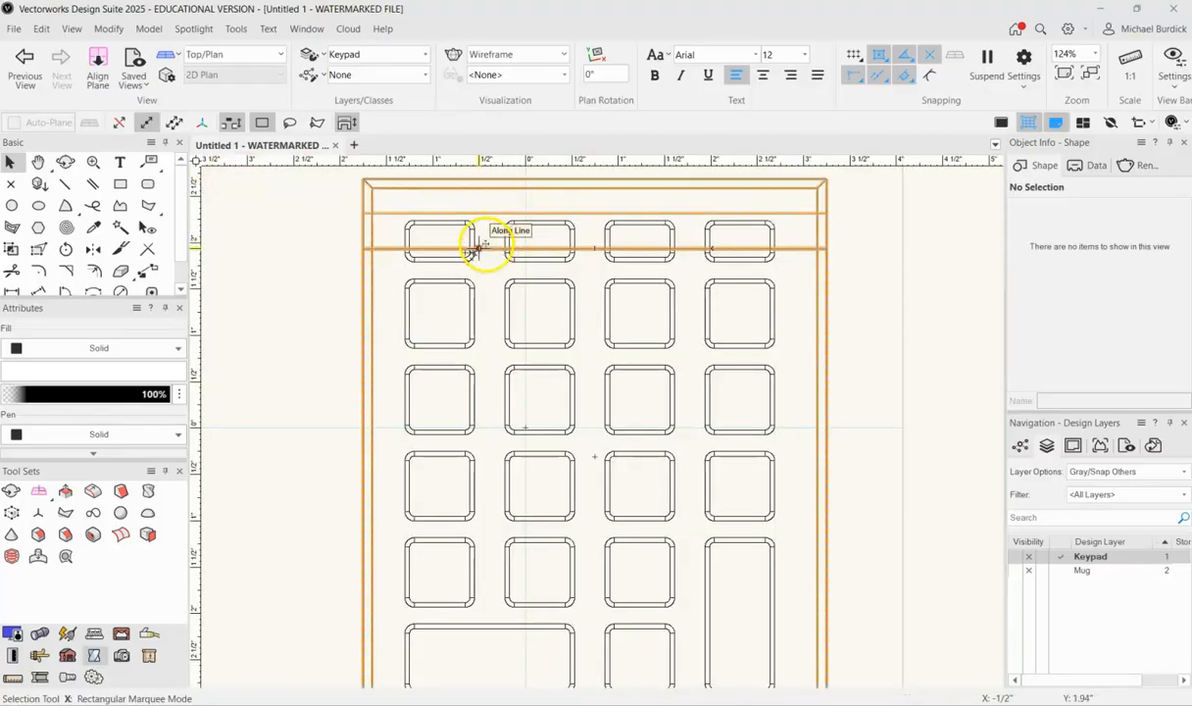
key(c)
mouse_move(618, 420)
mouse_down()
mouse_move(778, 377)
mouse_move(804, 258)
mouse_up()
scroll(433, 418, down, 4)
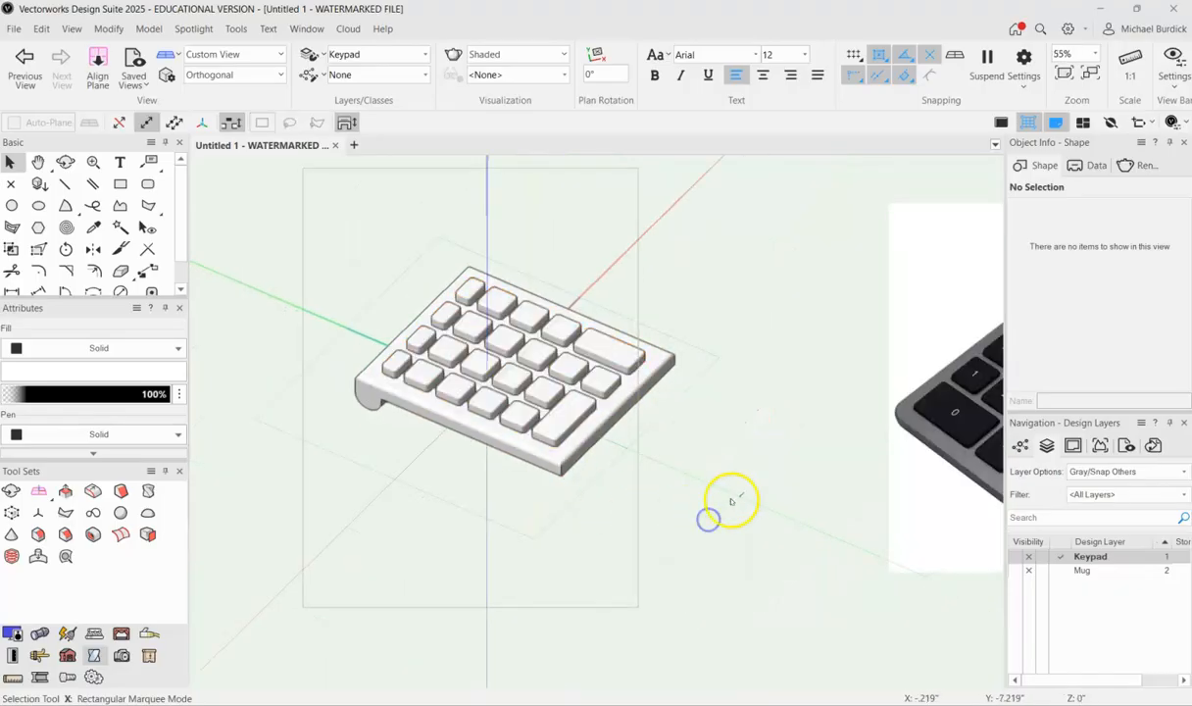
key(c)
drag(724, 487, 815, 325)
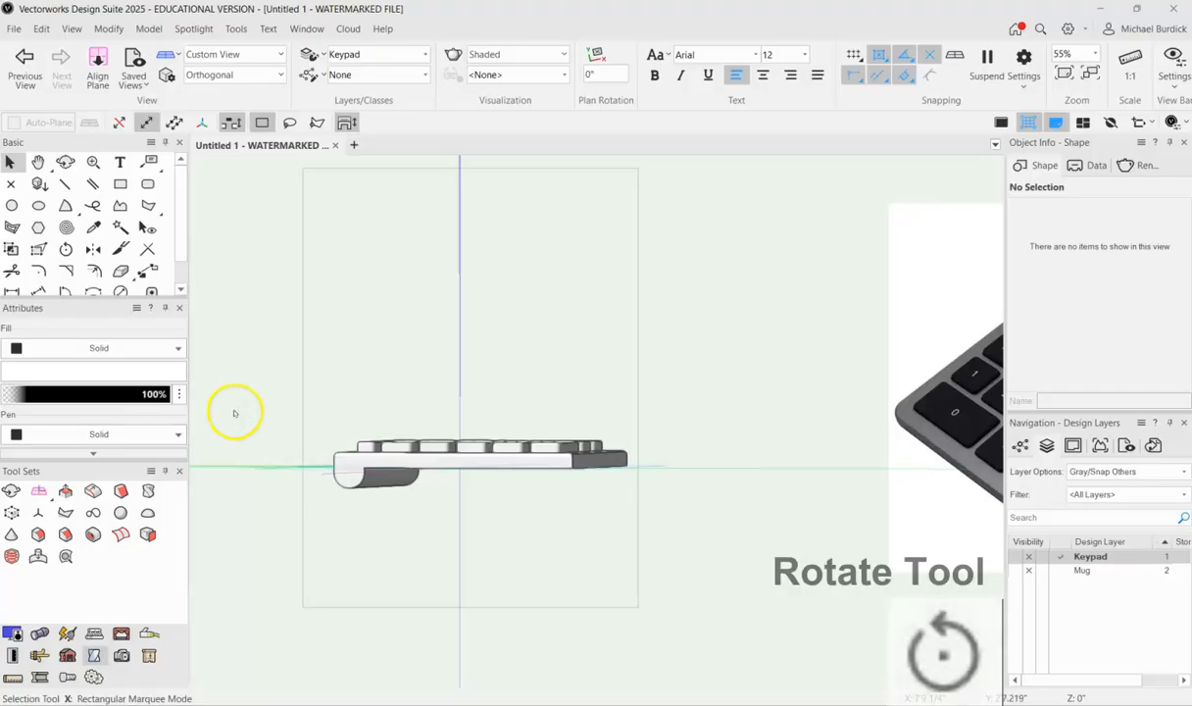
key(KP_4)
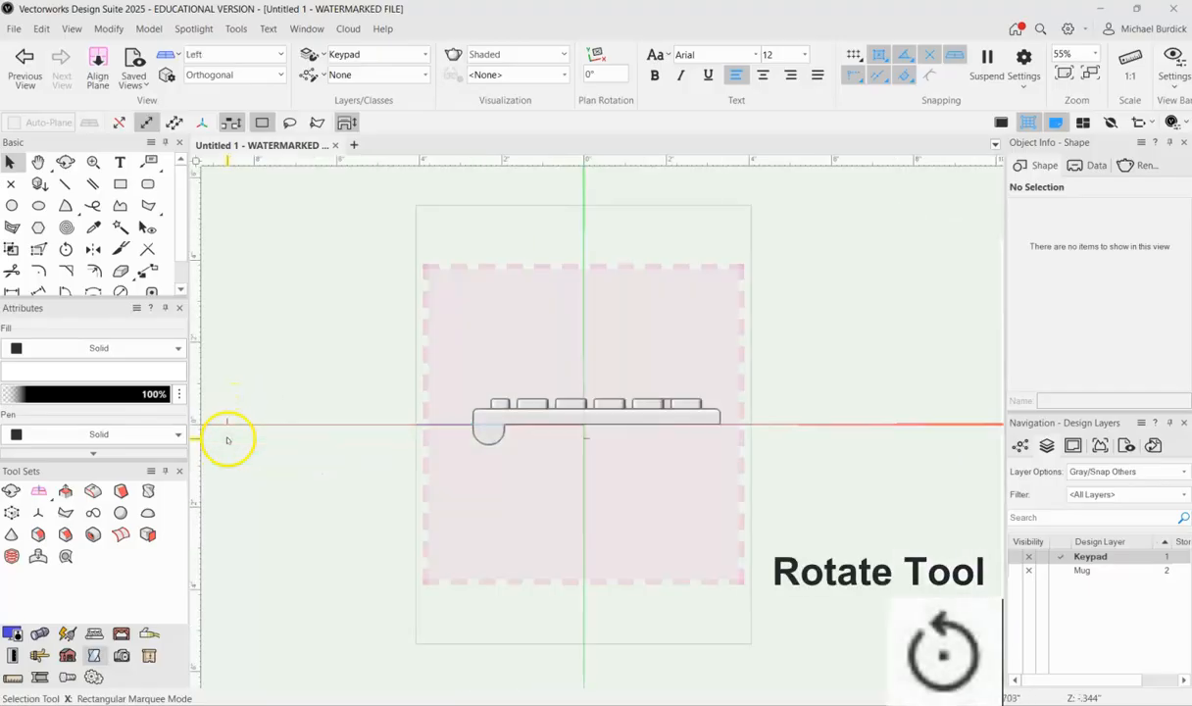
Step: Select the base together with all the keys and group them into one object
click(65, 249)
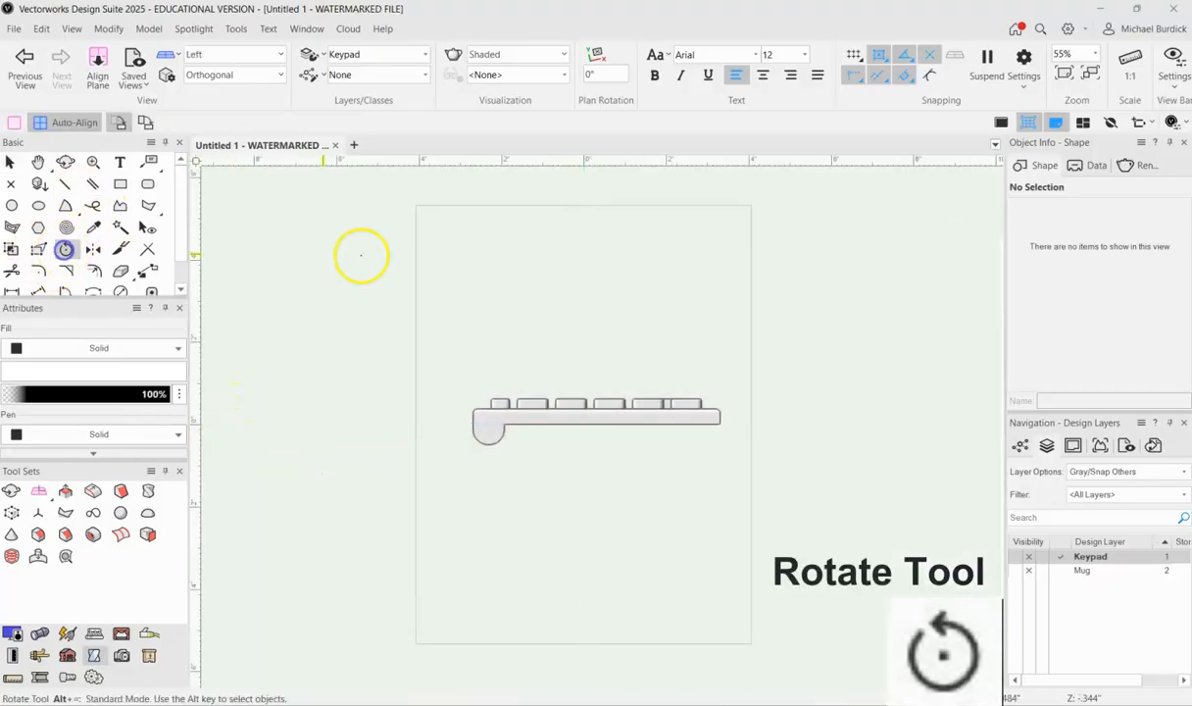
scroll(501, 379, up, 3)
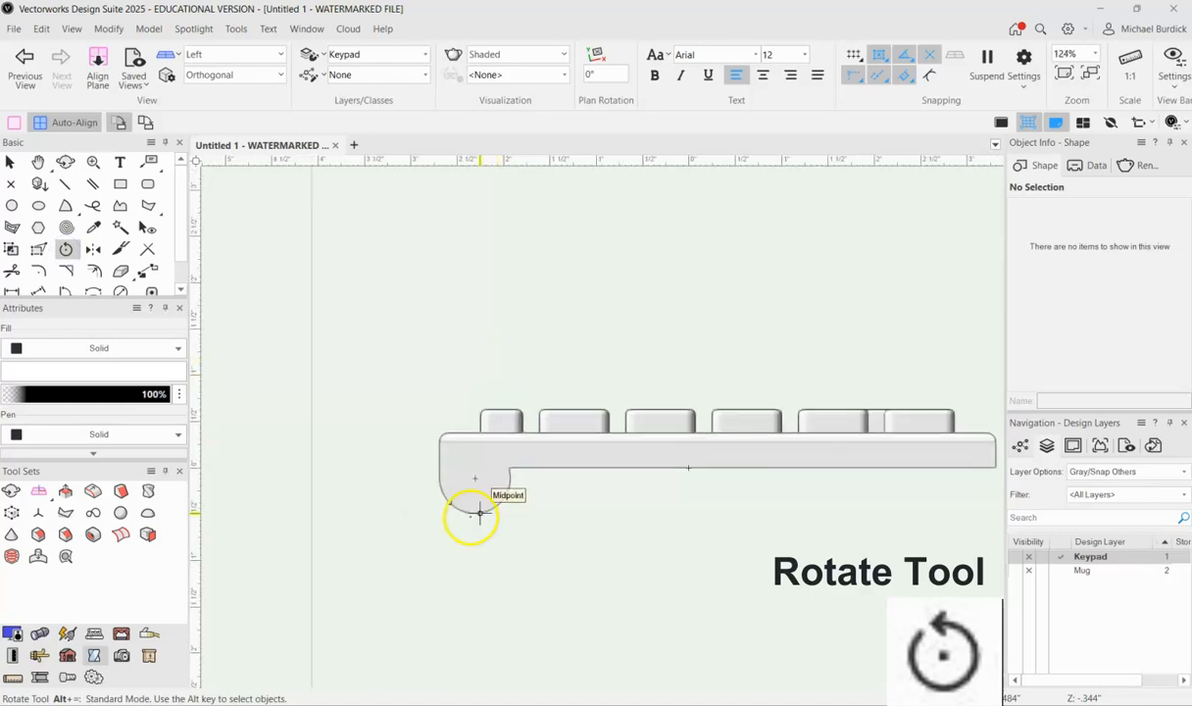
scroll(500, 479, down, 2)
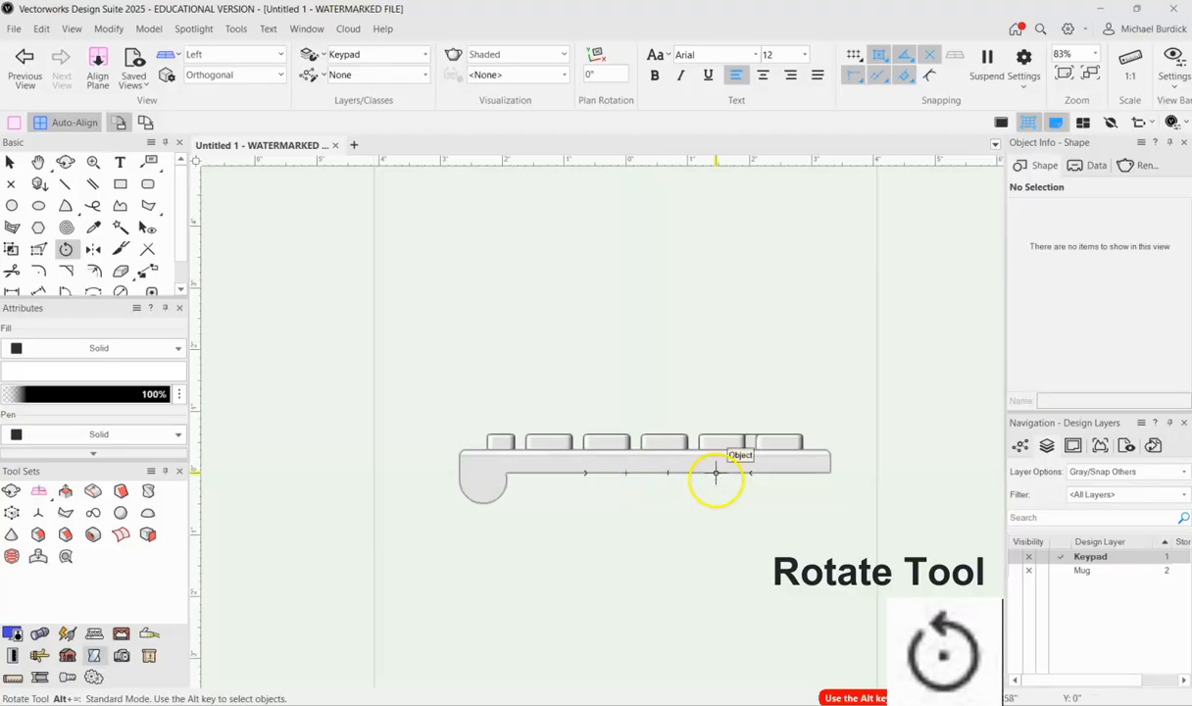
click(613, 469)
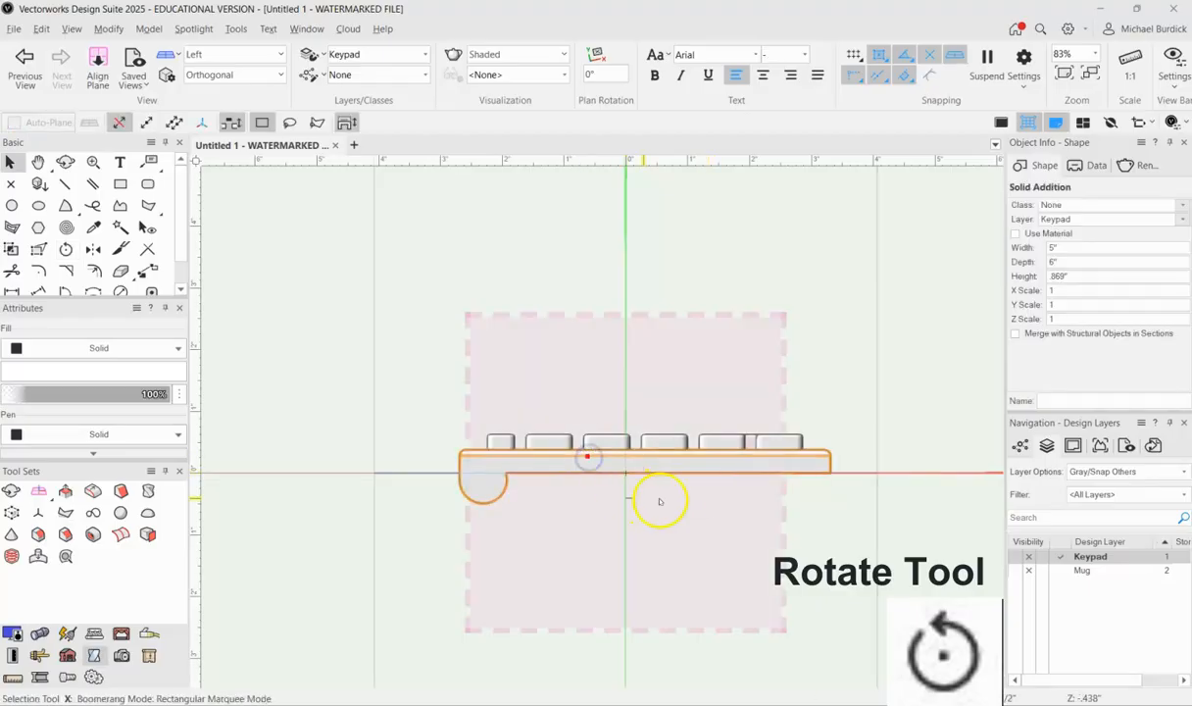
click(9, 167)
drag(393, 366, 901, 559)
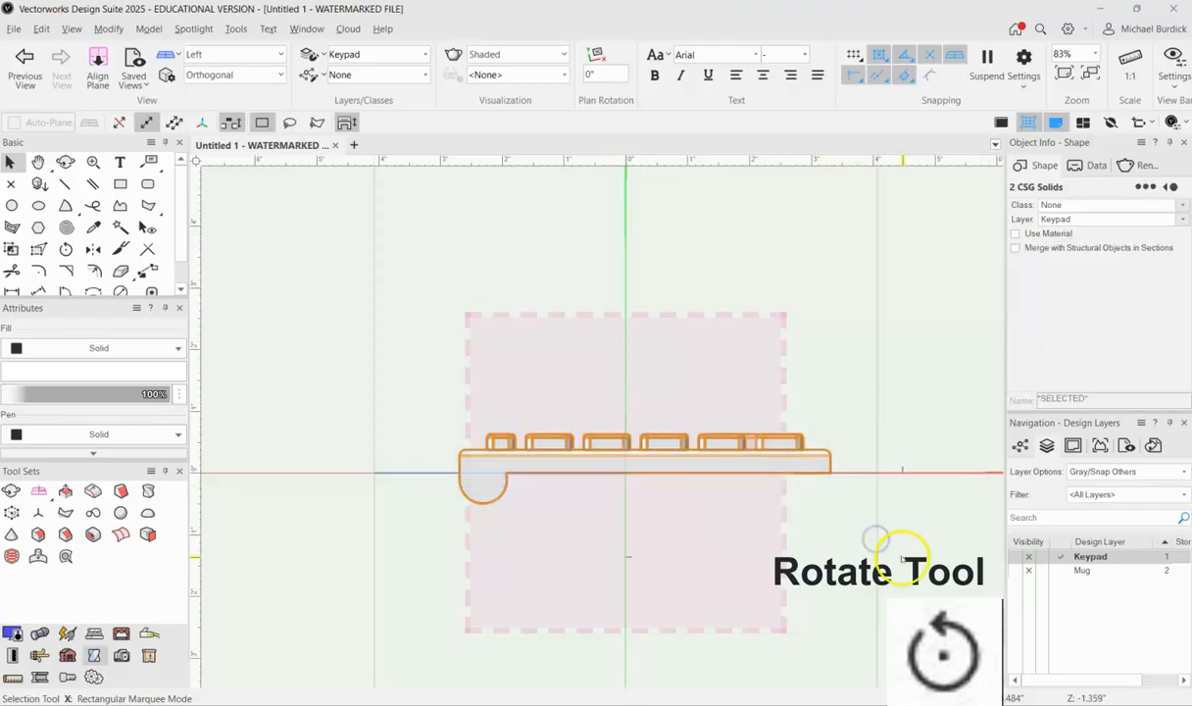
click(852, 552)
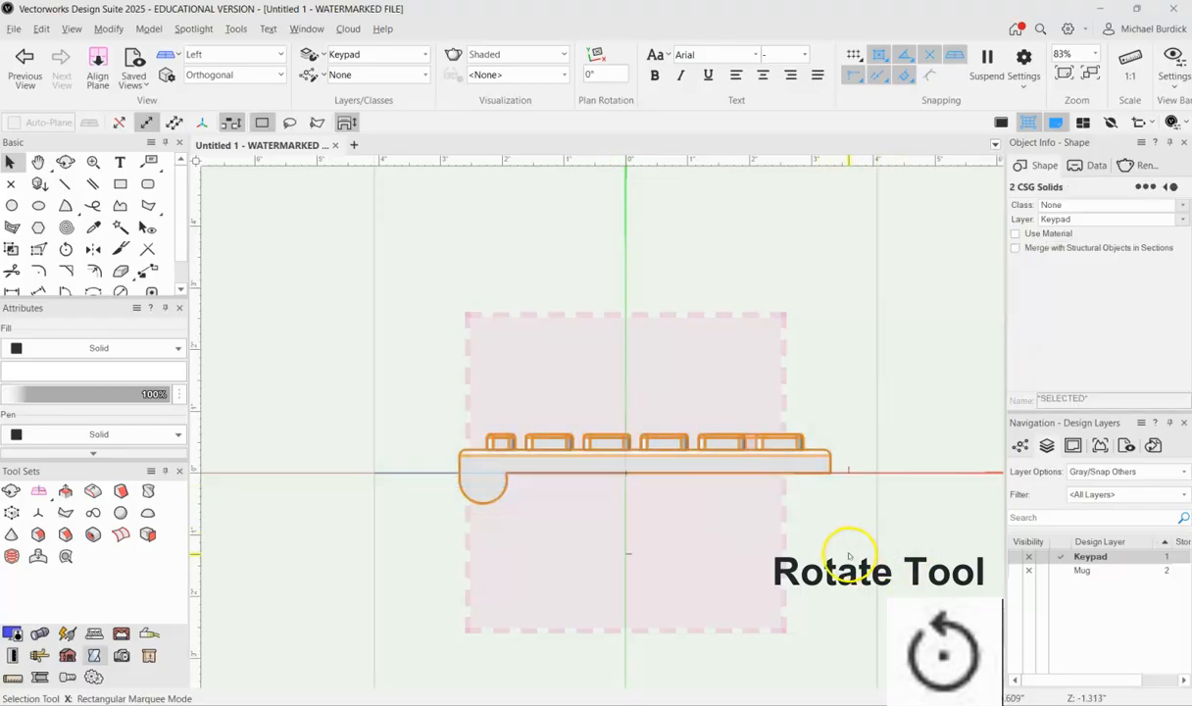
key(ctrl+g)
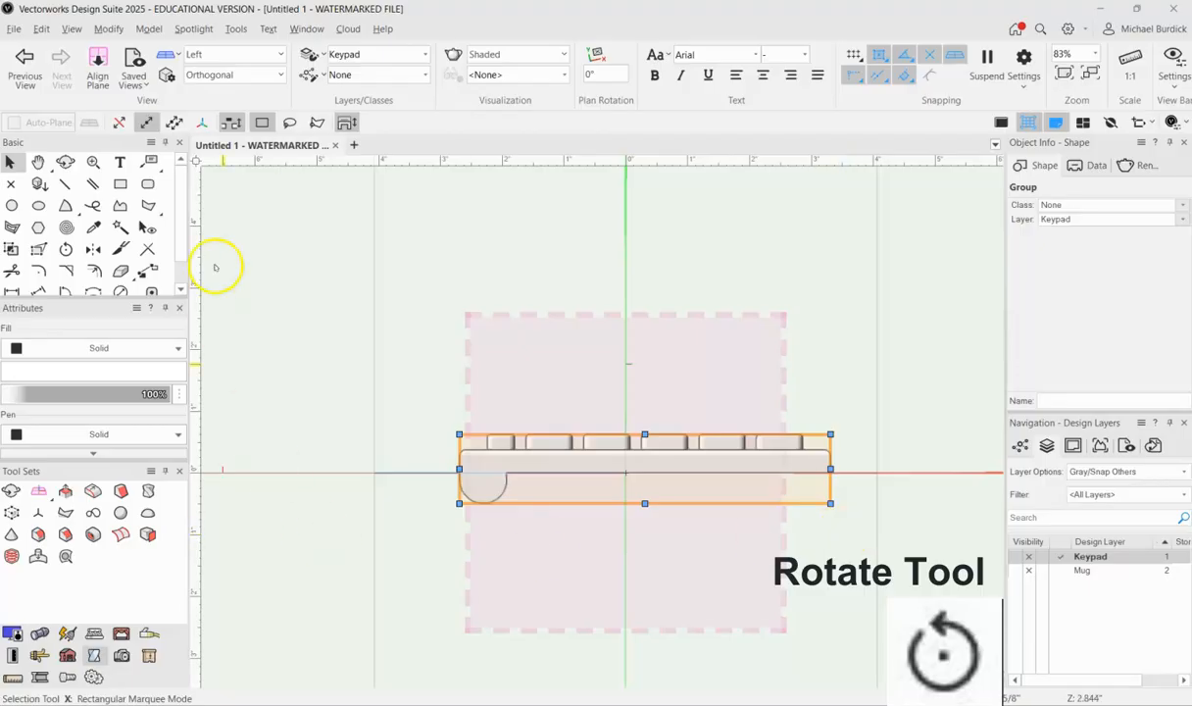
Step: Rotate the keypad group about -5.04° around the base's front bottom edge so the round rear support rests on the ground line
click(66, 249)
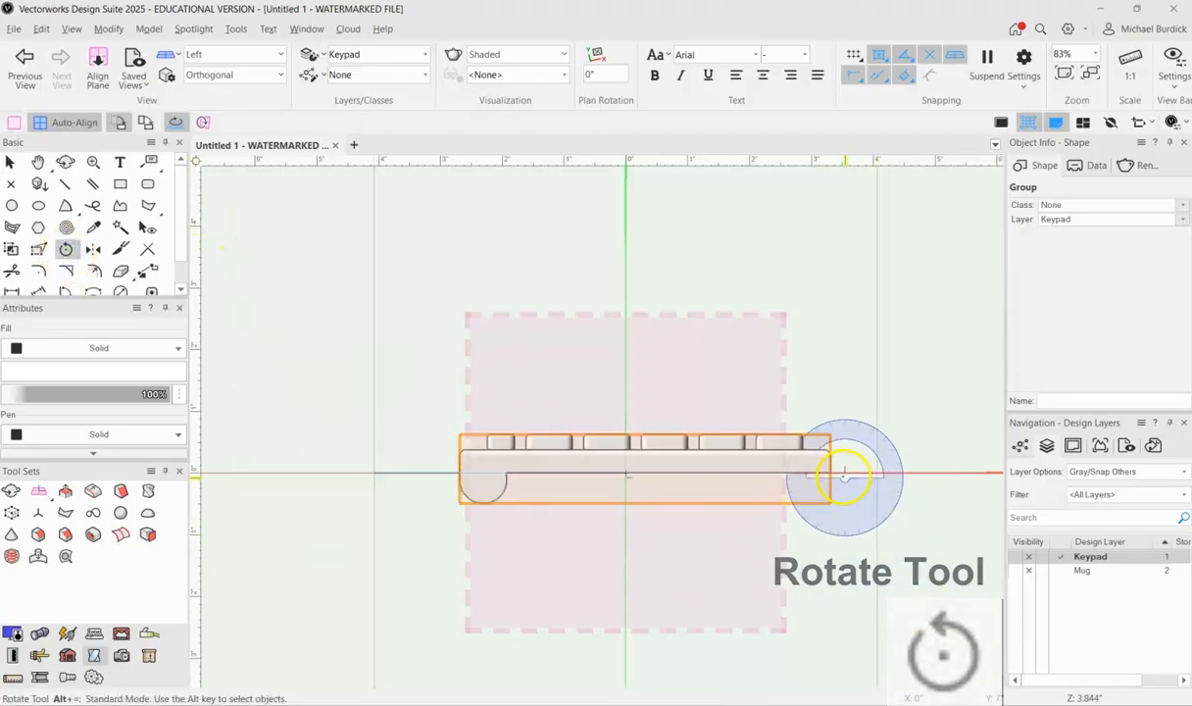
drag(839, 475, 487, 503)
click(486, 505)
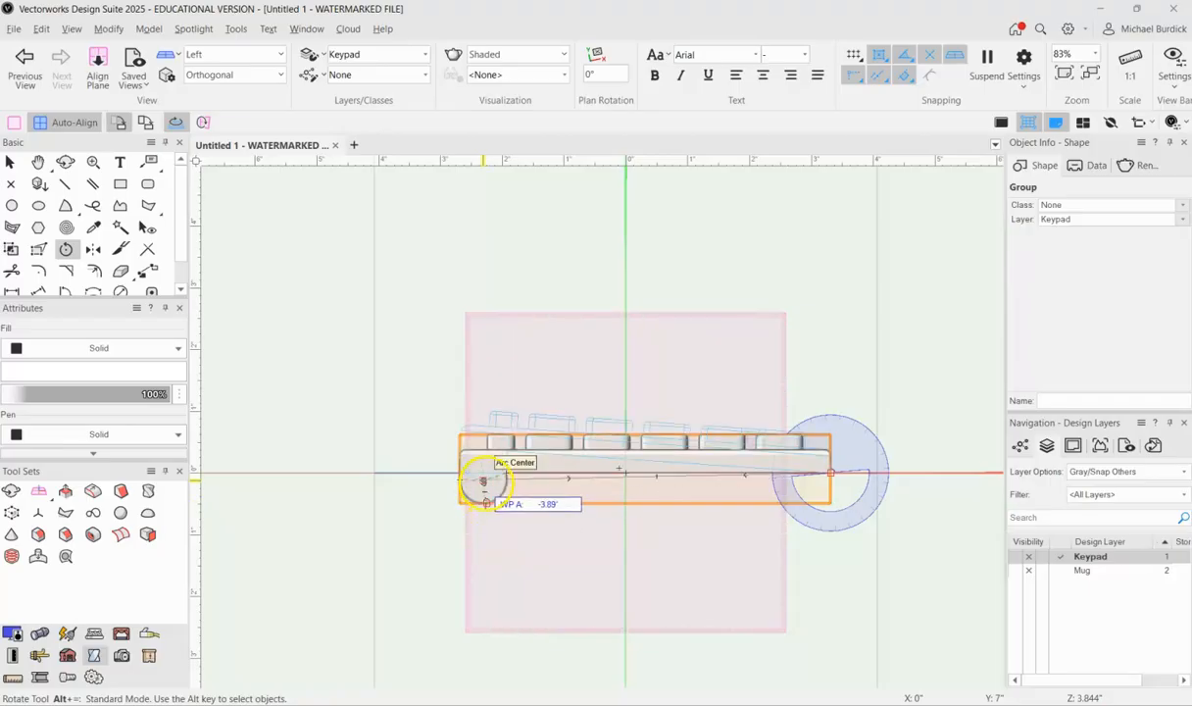
scroll(482, 480, up, 5)
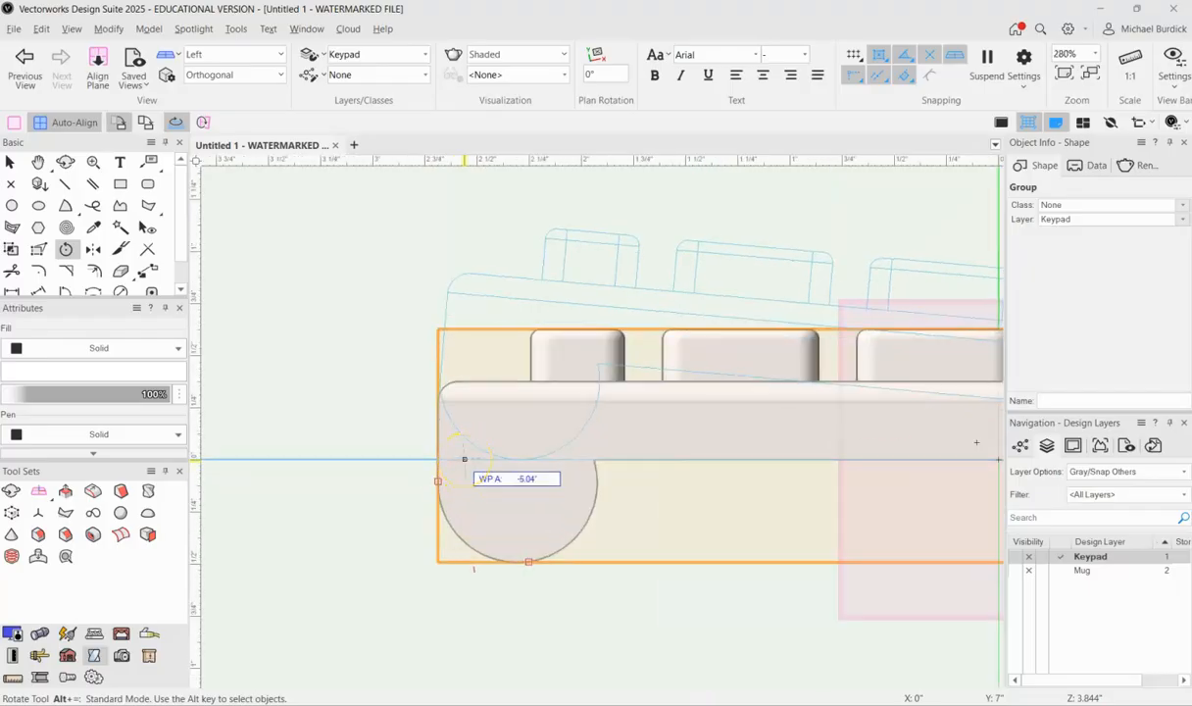
click(465, 459)
scroll(465, 458, down, 5)
click(35, 164)
click(10, 162)
click(478, 287)
Step: Add the text "enter" on the top face of the tall key, using Auto-Plane to align it to the surface
ctrl+middle_drag(905, 349, 731, 493)
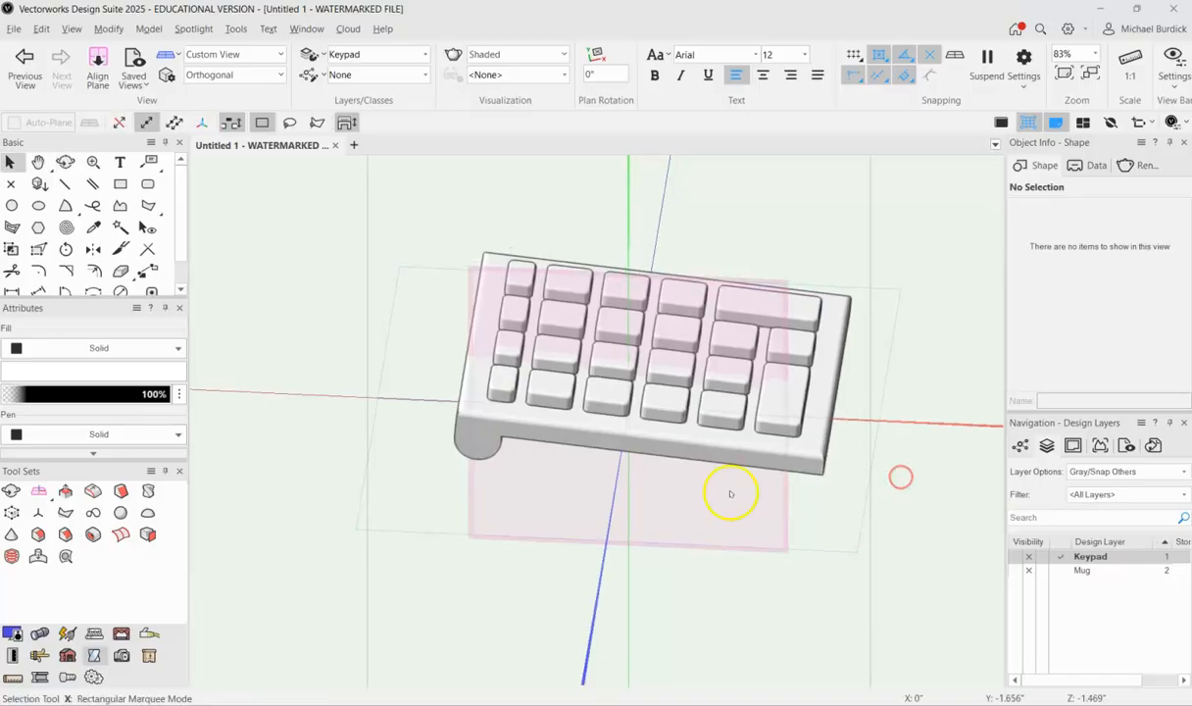
ctrl+middle_drag(472, 518, 562, 506)
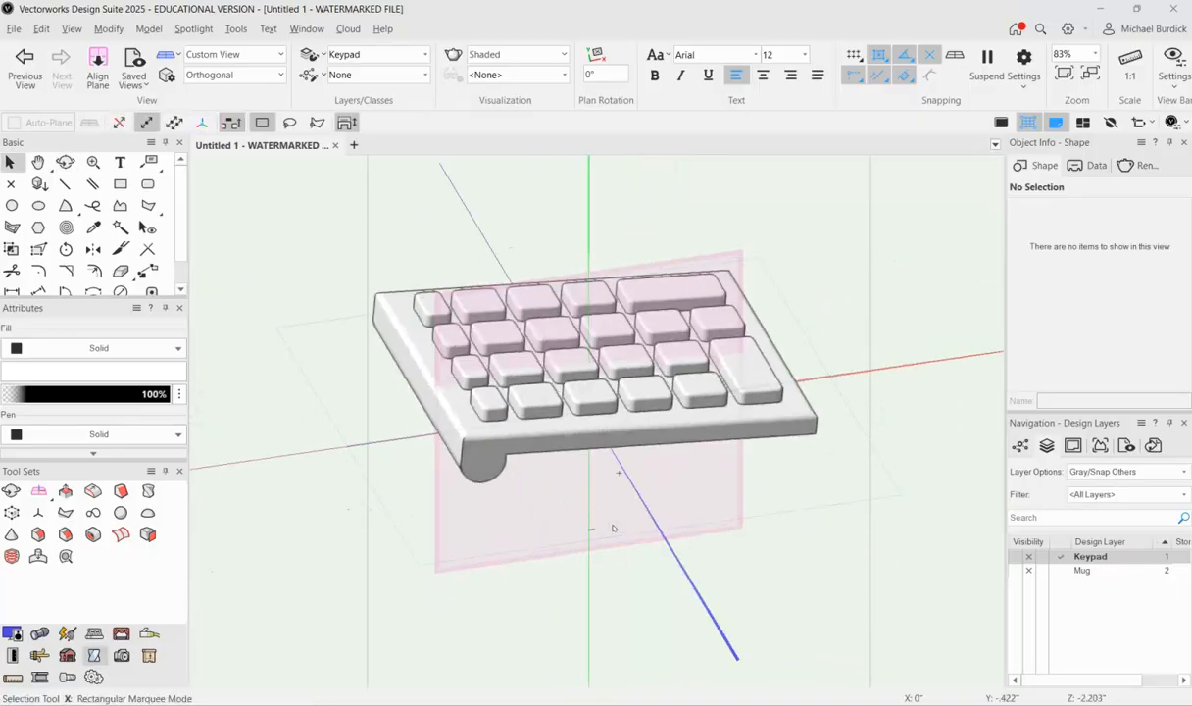
ctrl+middle_drag(961, 397, 503, 458)
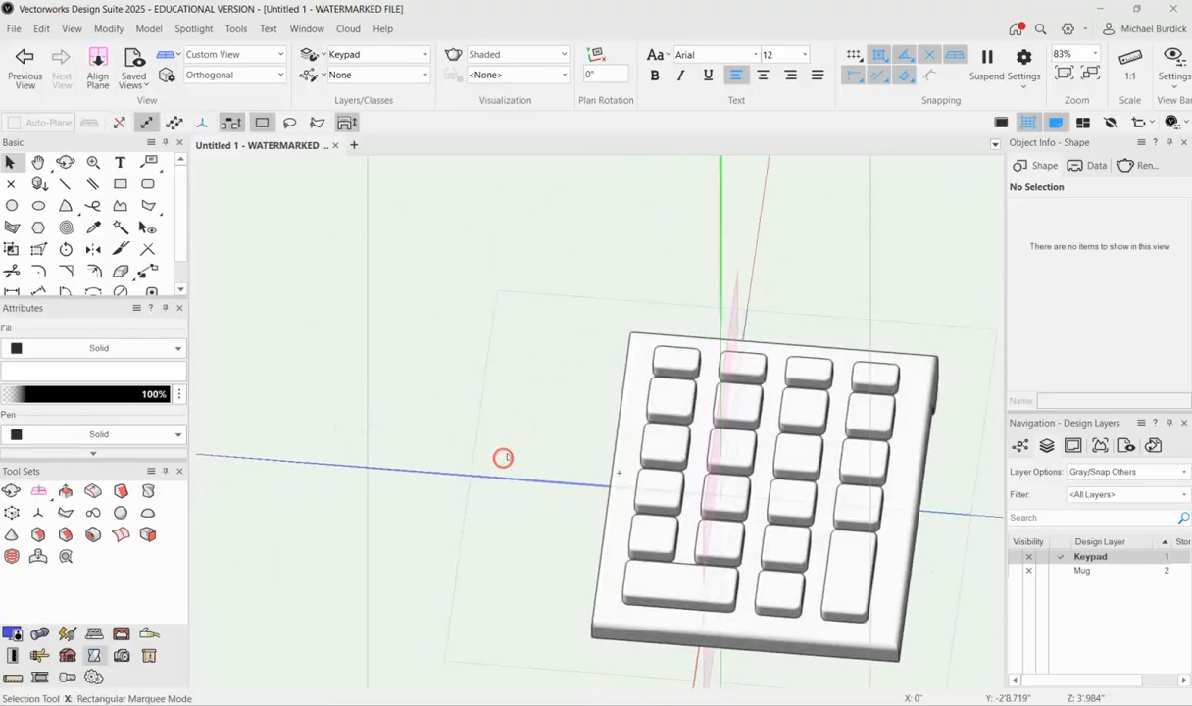
click(120, 183)
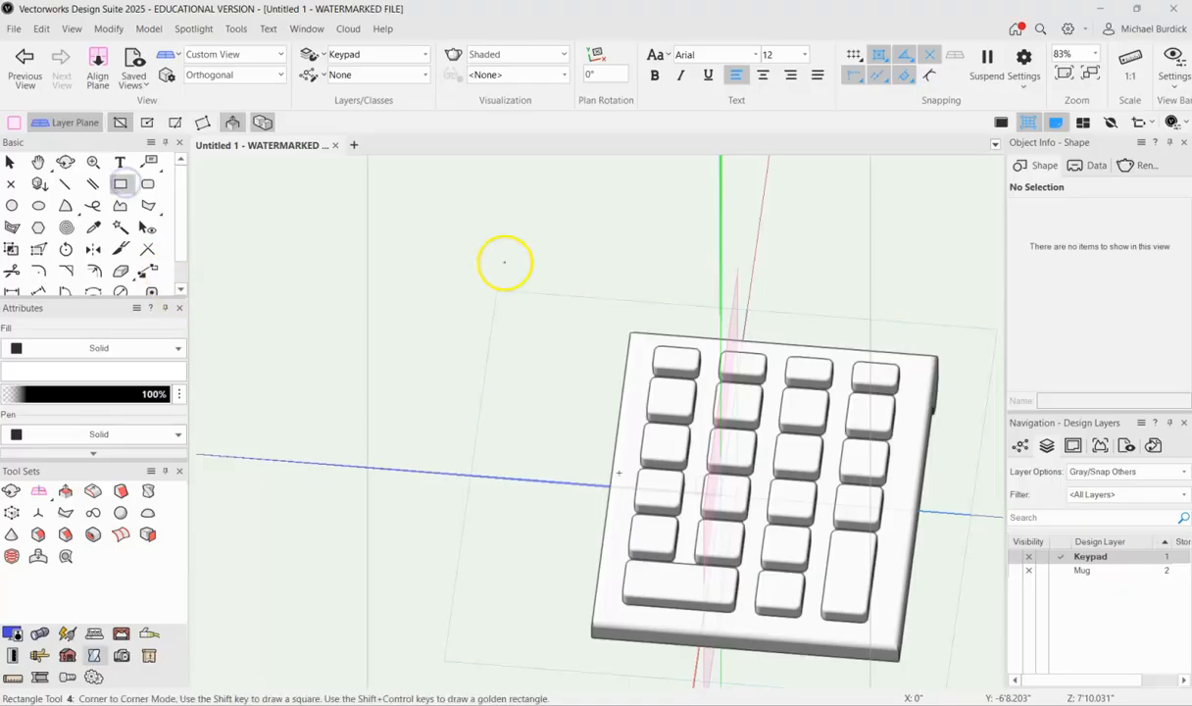
click(56, 124)
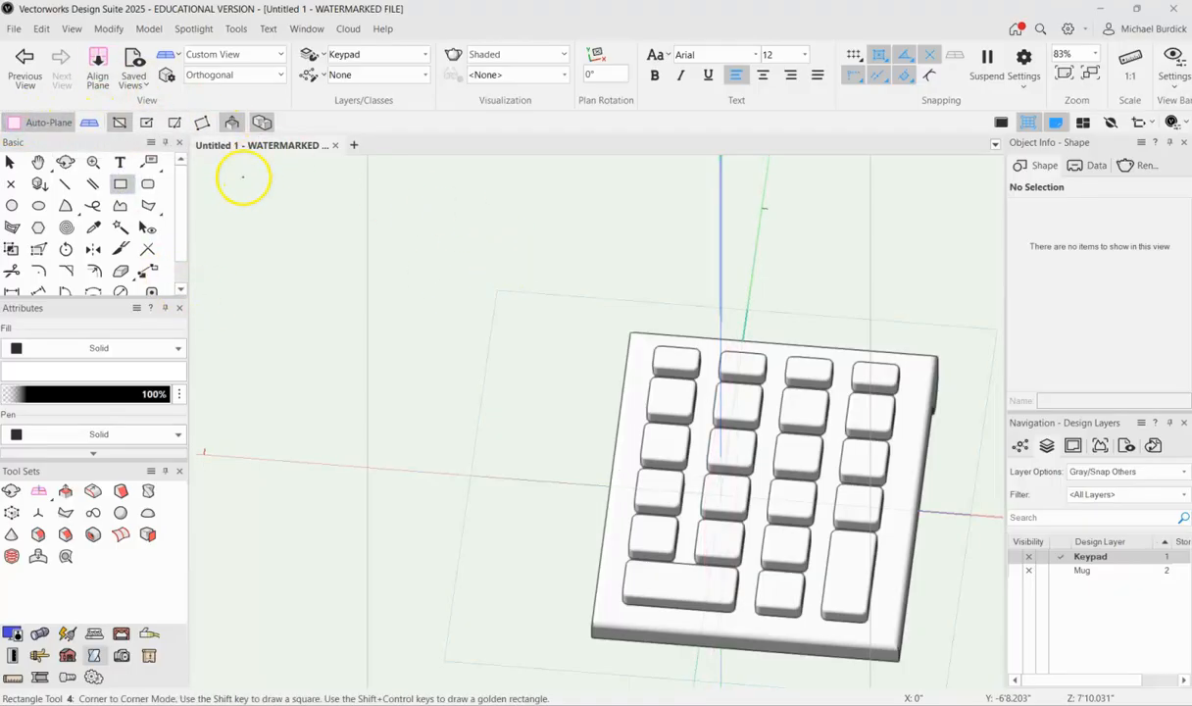
click(119, 162)
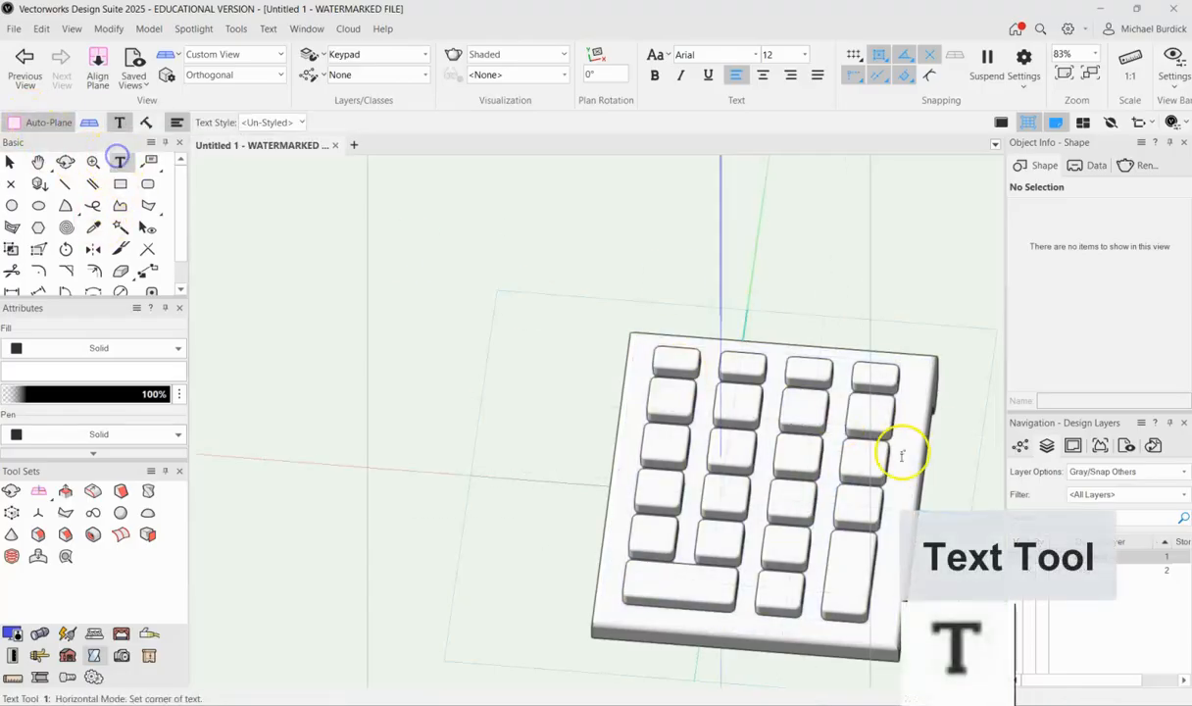
scroll(862, 585, up, 5)
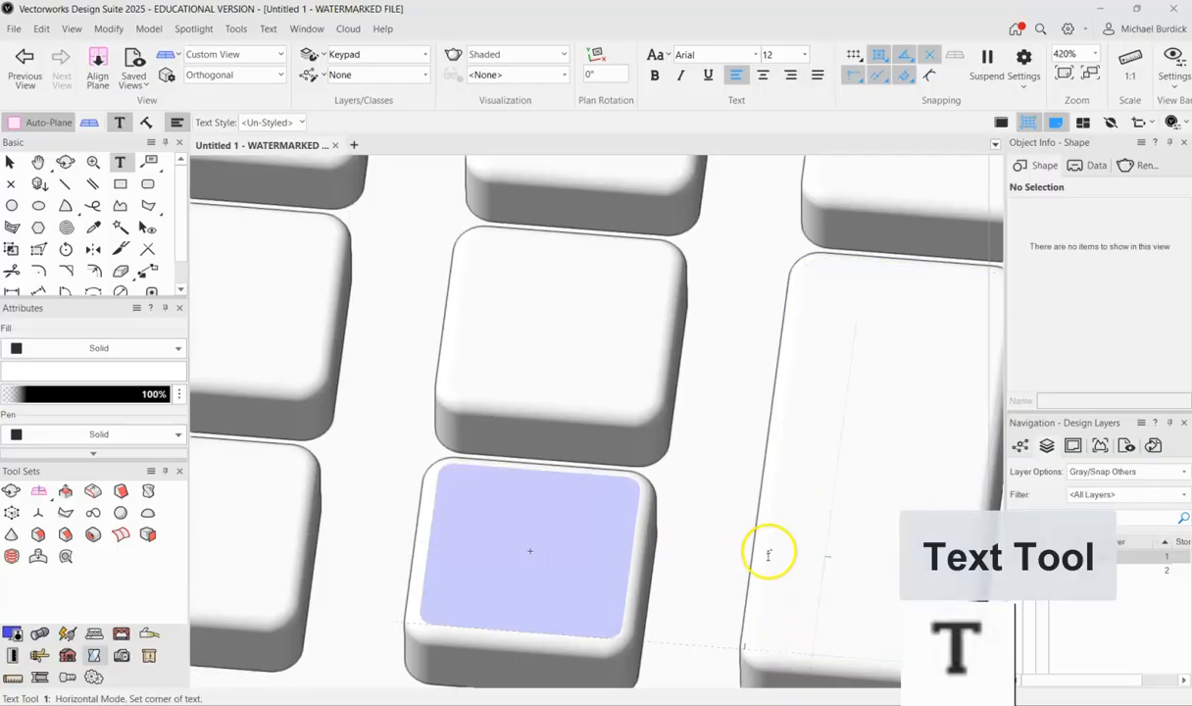
scroll(740, 495, down, 2)
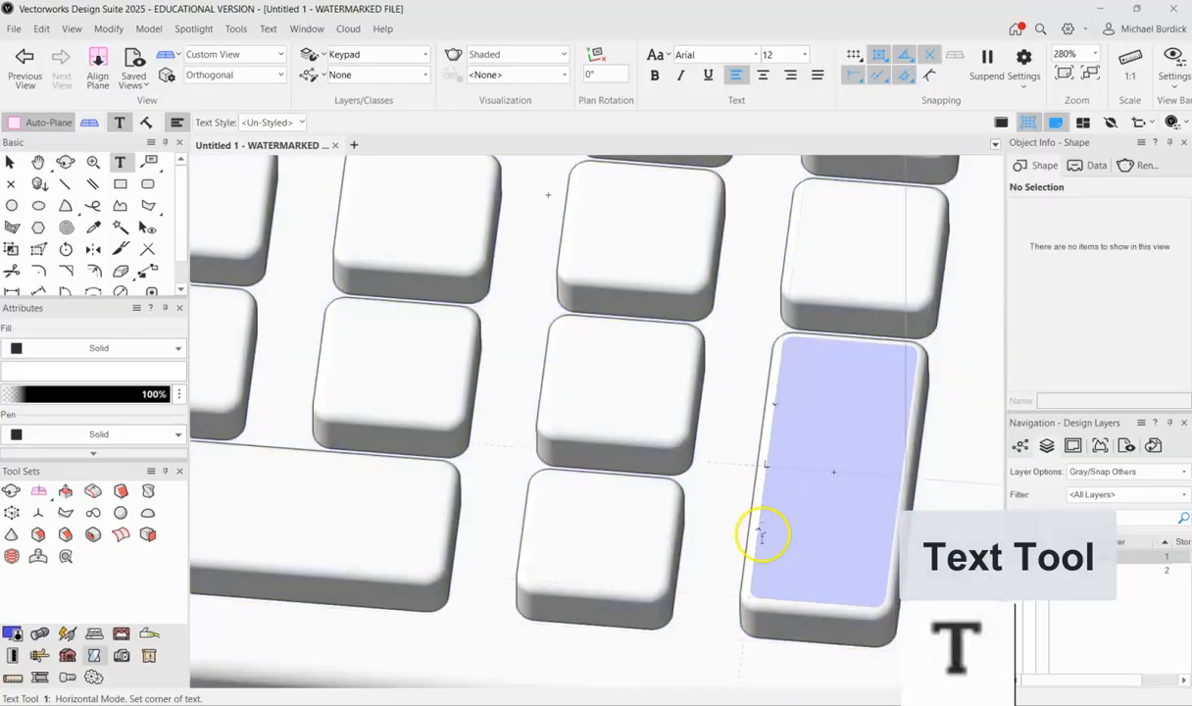
click(777, 537)
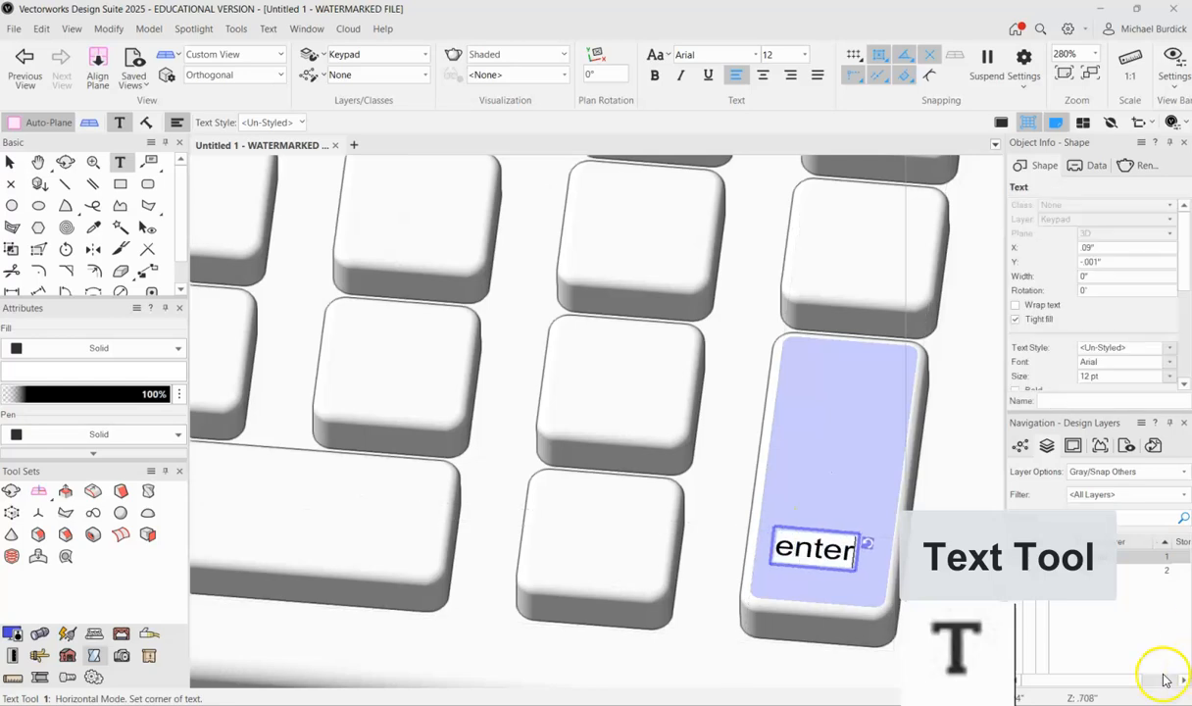
click(11, 162)
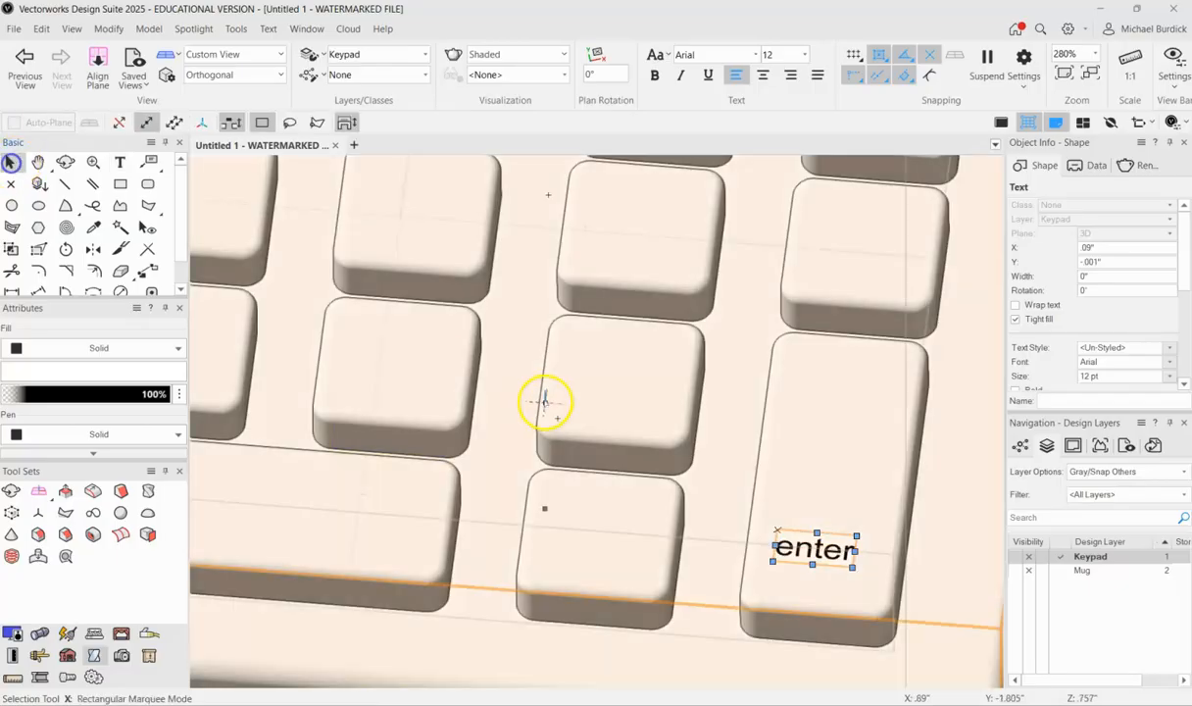
Step: Add the text "0" on the top face of the wide key in the front row
scroll(545, 401, down, 14)
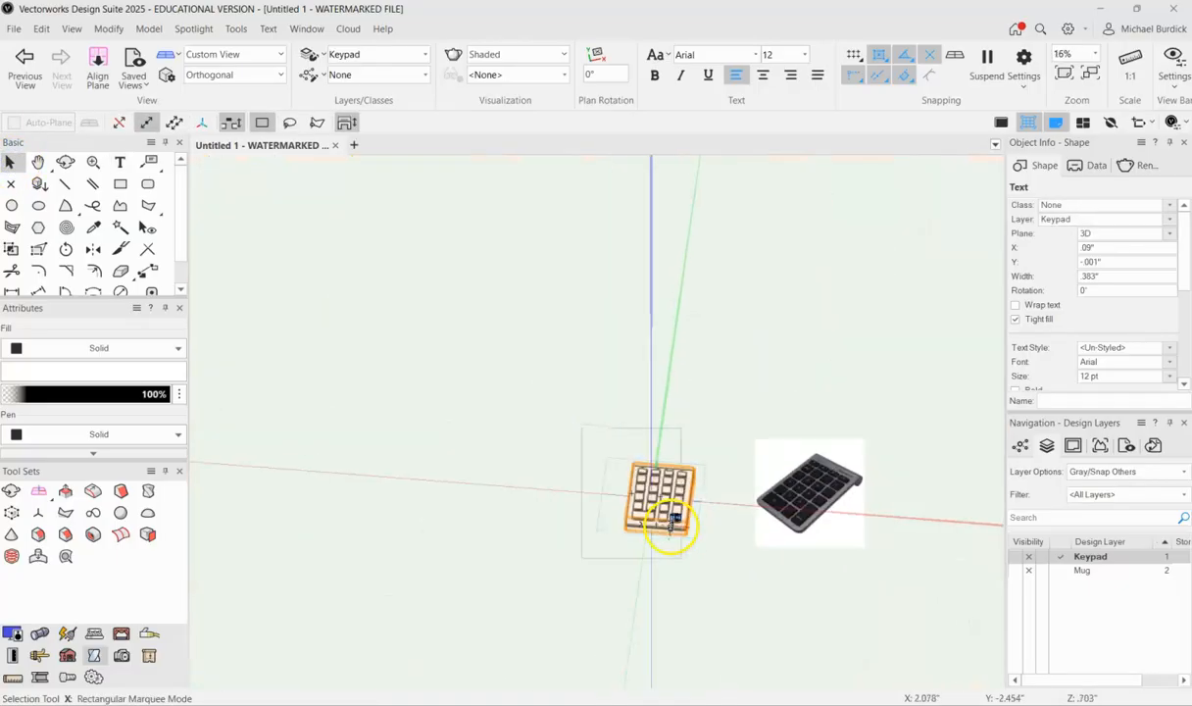
scroll(779, 512, up, 5)
scroll(798, 476, down, 3)
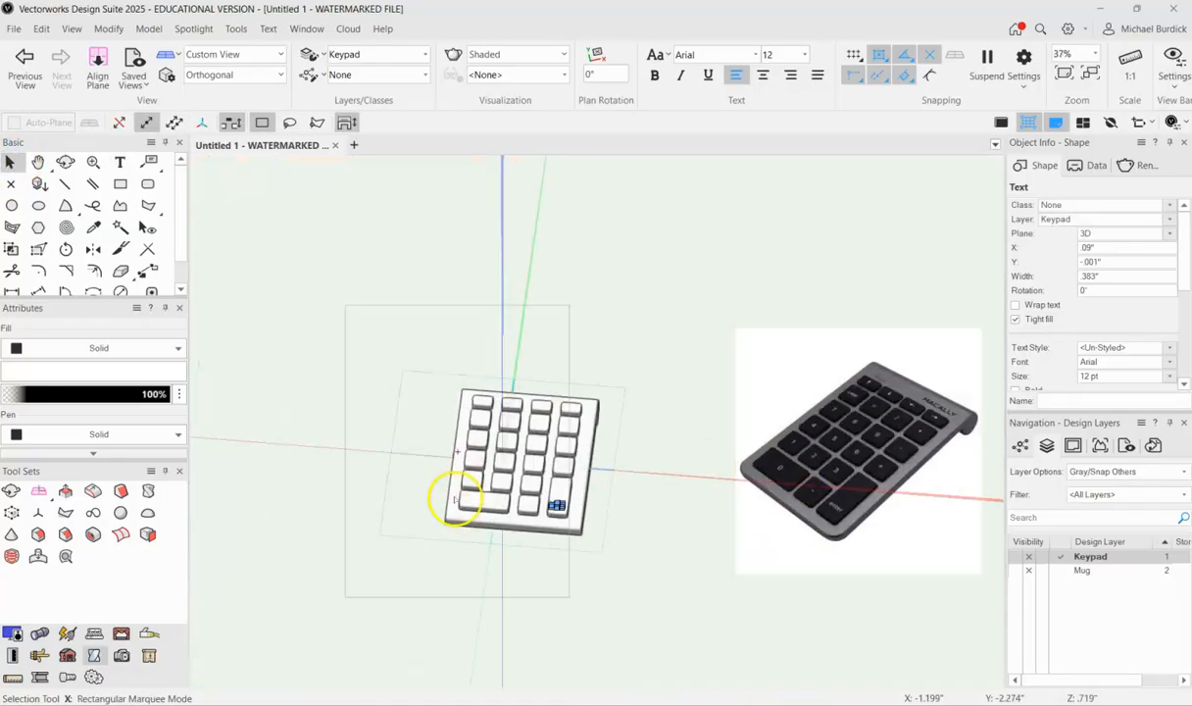
scroll(456, 501, up, 8)
click(117, 160)
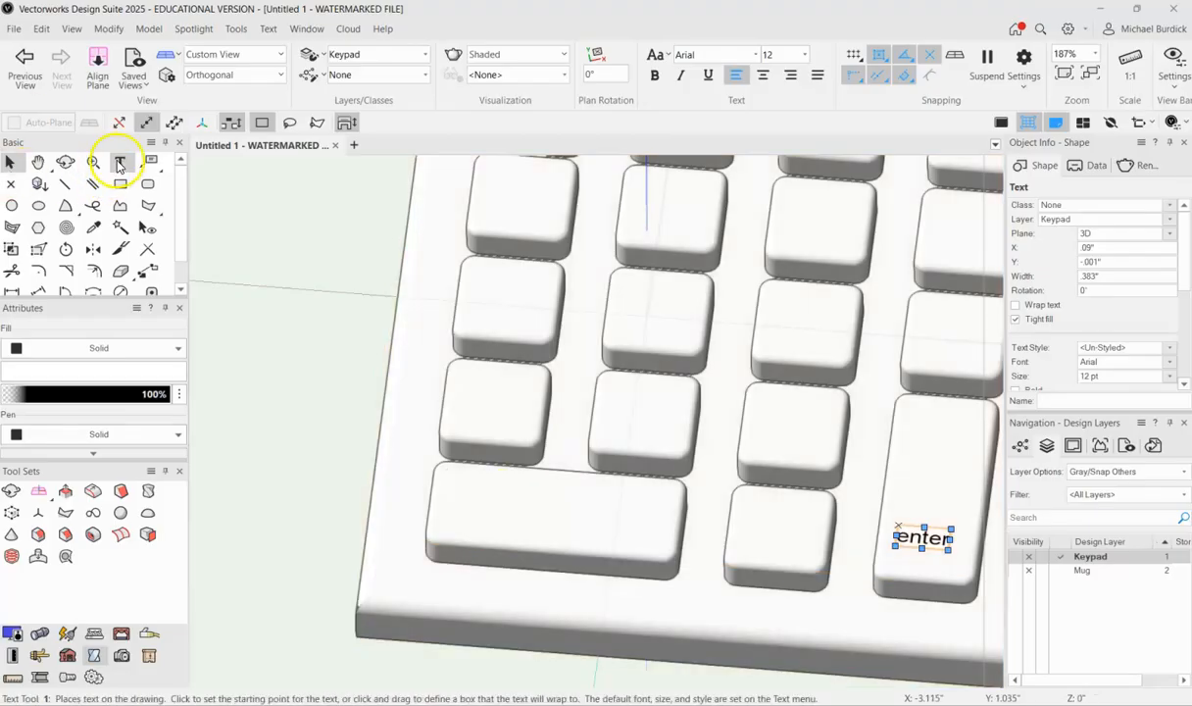
click(554, 495)
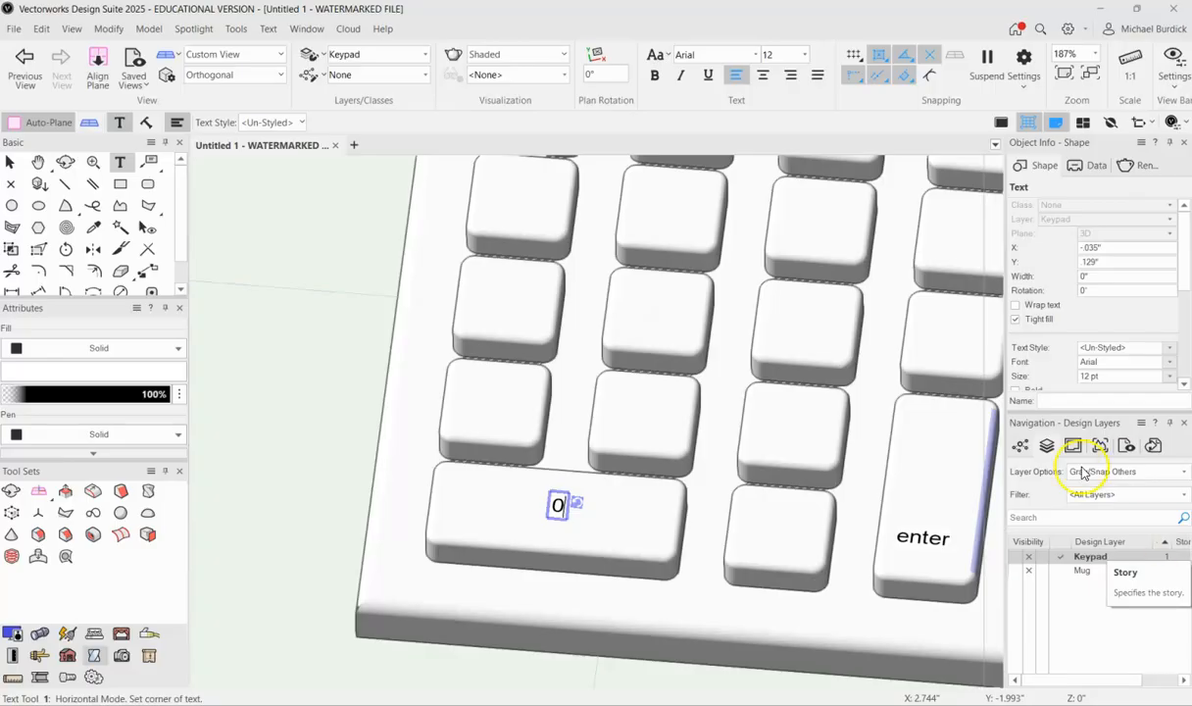
key(x)
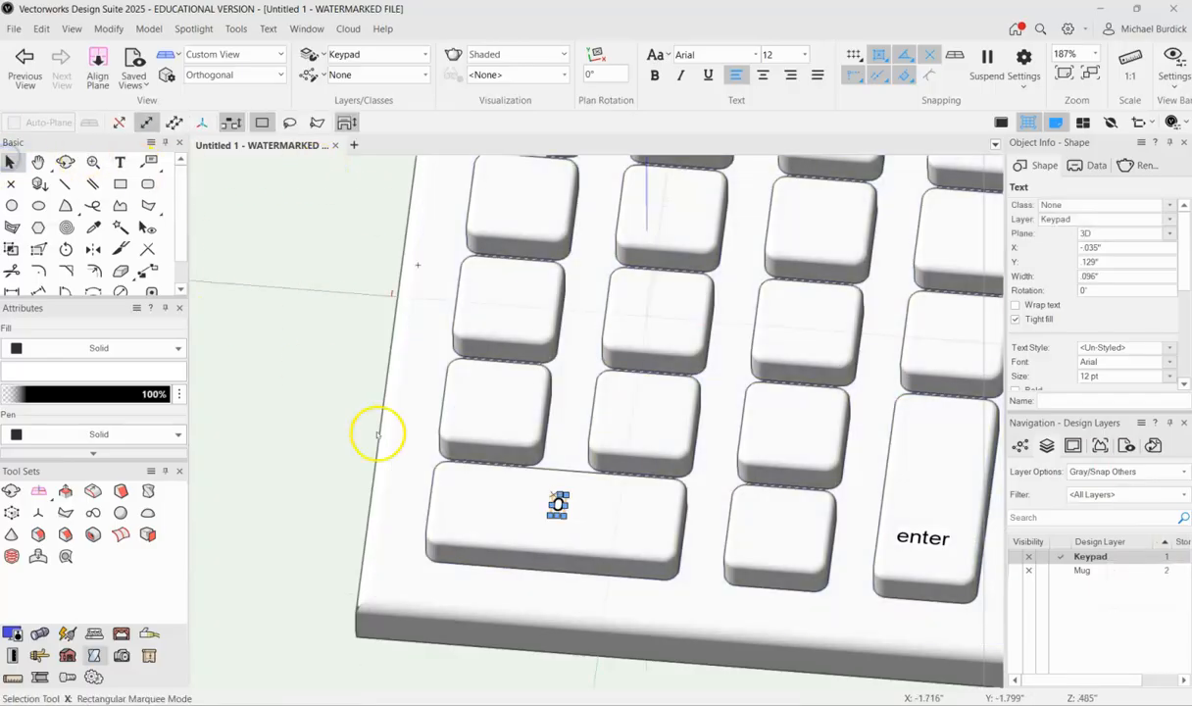
shift+middle_drag(301, 506, 327, 529)
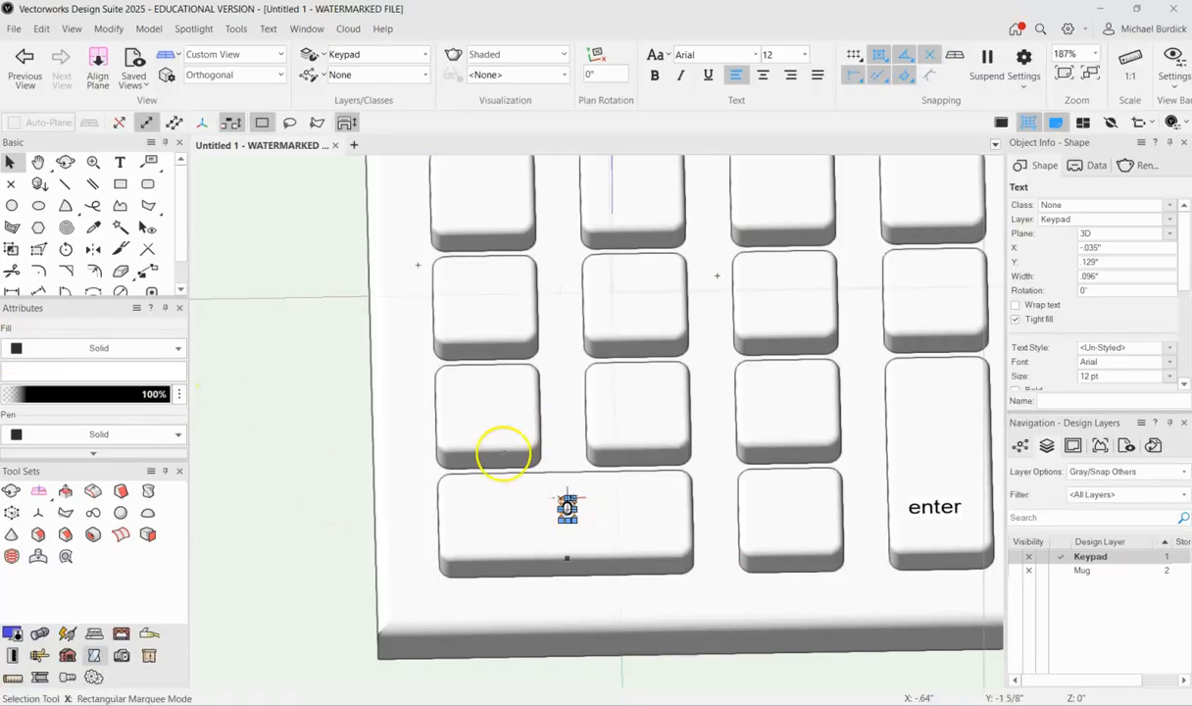
click(10, 159)
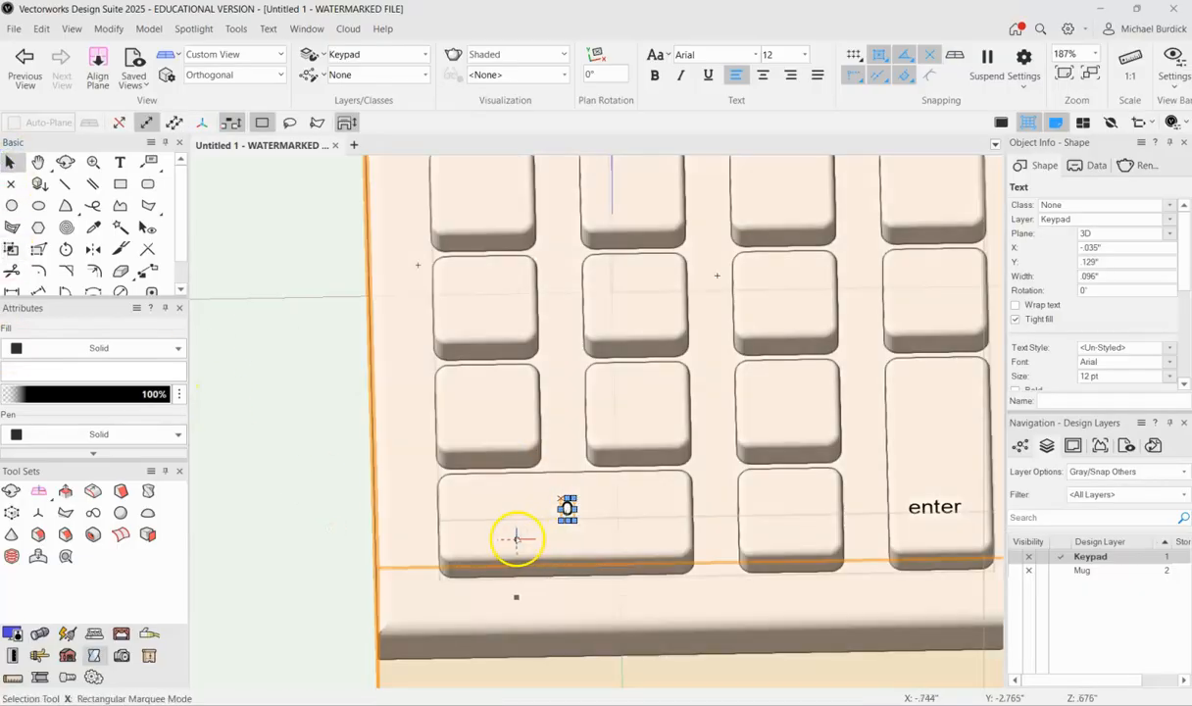
Step: Ungroup the keypad so its base, keys and text labels can be selected individually
right_click(518, 537)
click(574, 542)
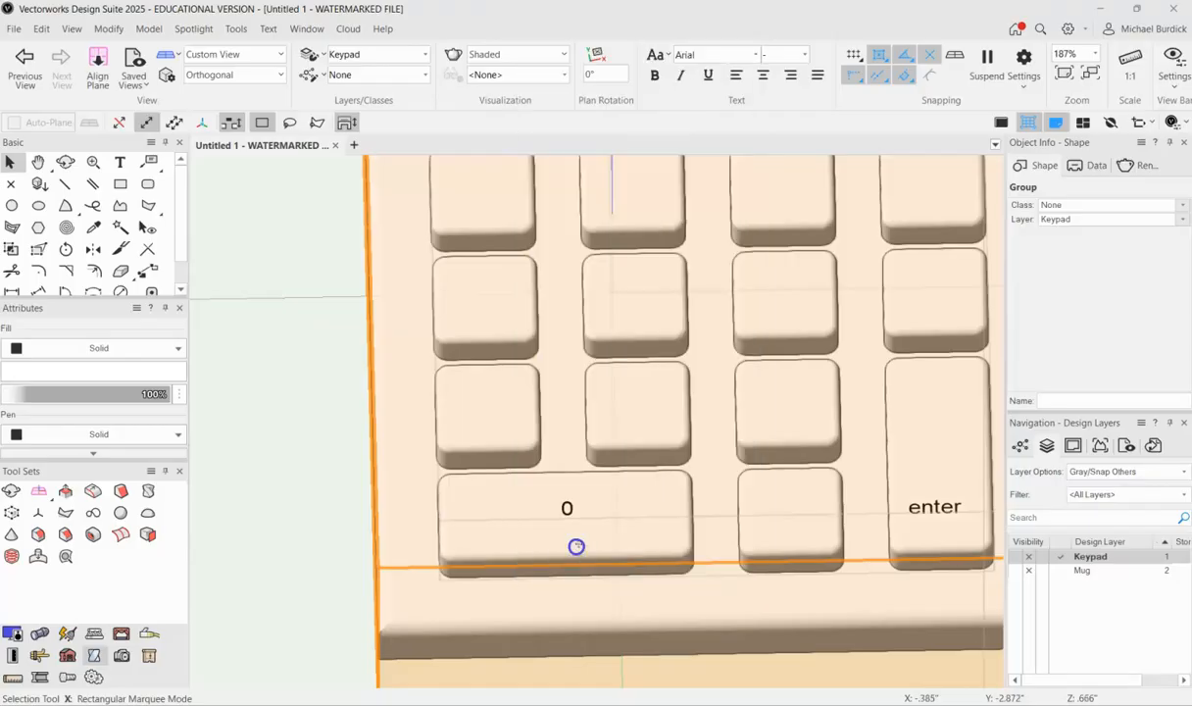
click(263, 468)
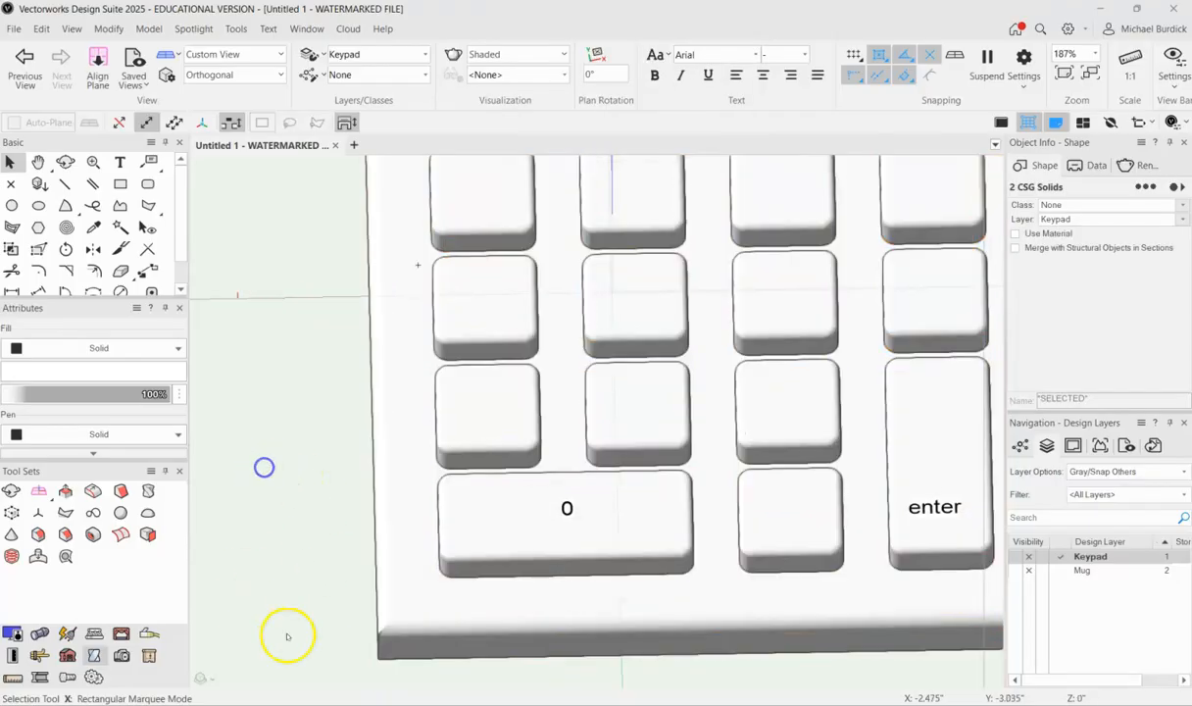
Step: Select the "0" and "enter" text labels together and set their fill style to None
click(569, 510)
shift+click(937, 507)
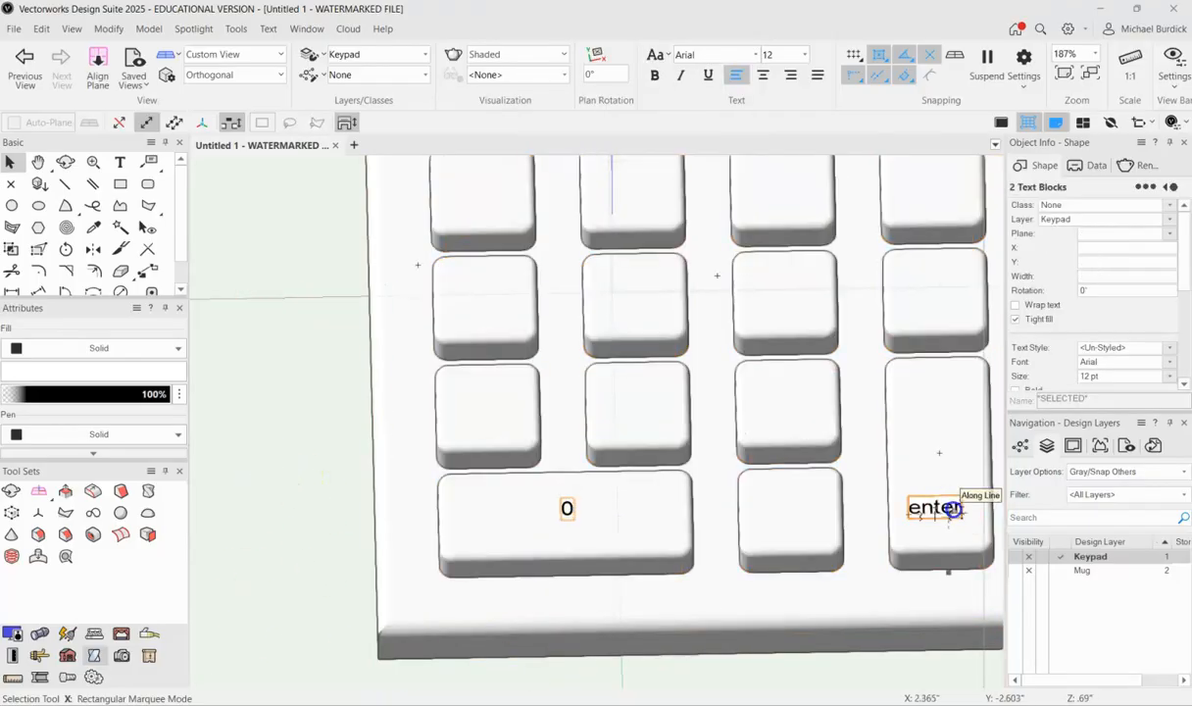
click(98, 372)
click(98, 370)
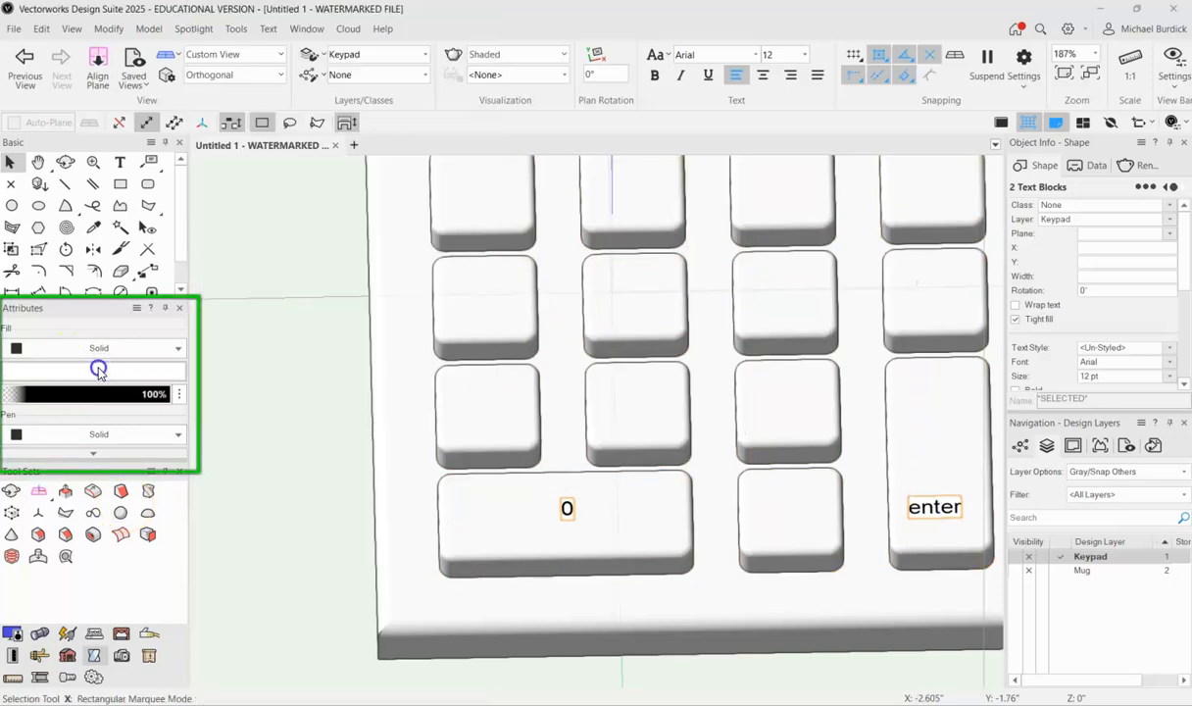
click(89, 350)
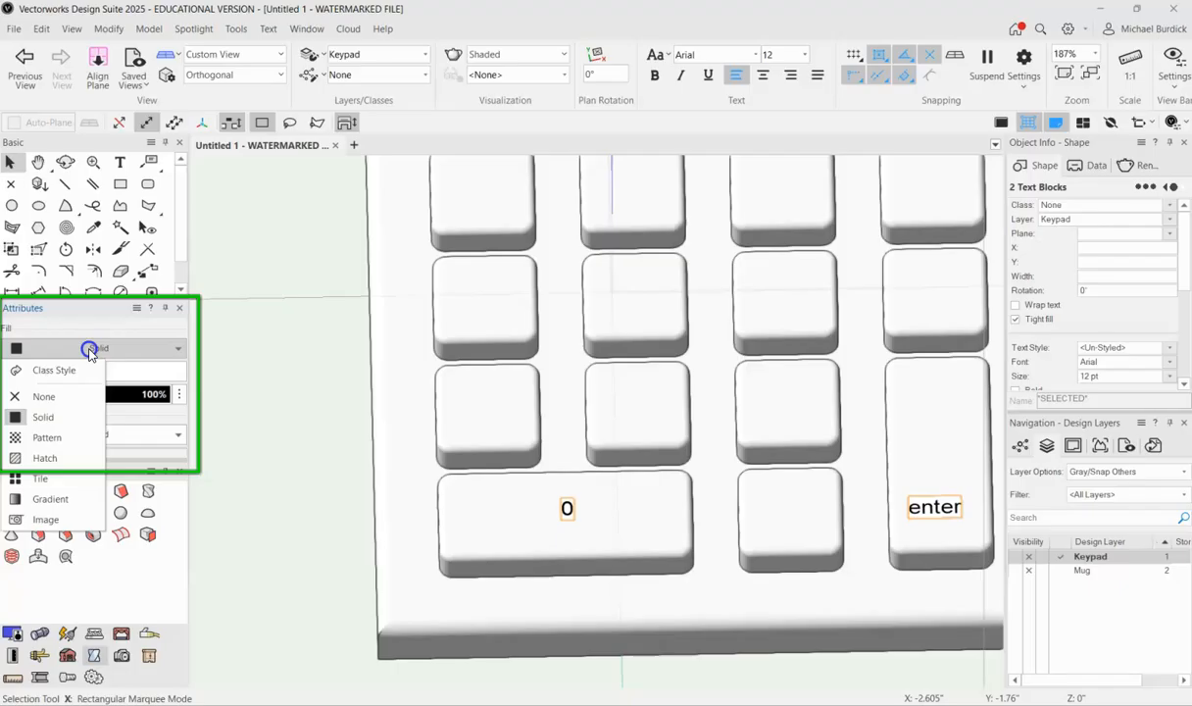
click(49, 395)
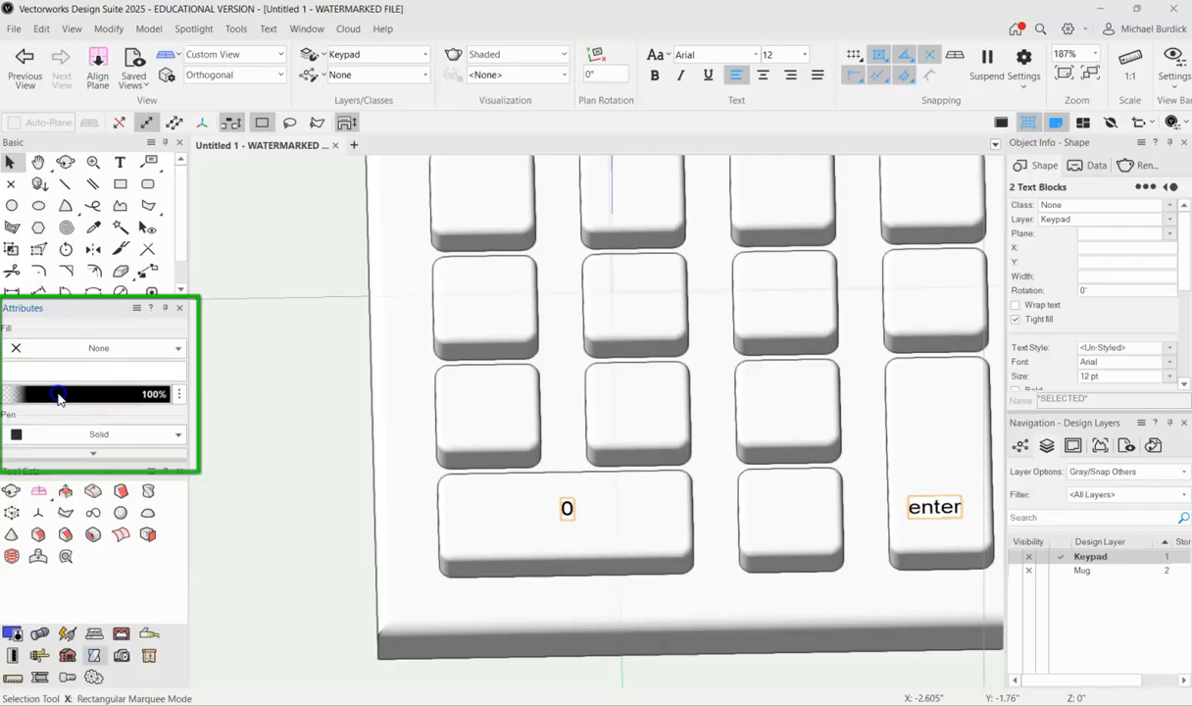
Step: Set the pen colour of the "0" and "enter" labels to light grey from the Standard Vectorworks Colors
scroll(51, 431, down, 1)
click(71, 447)
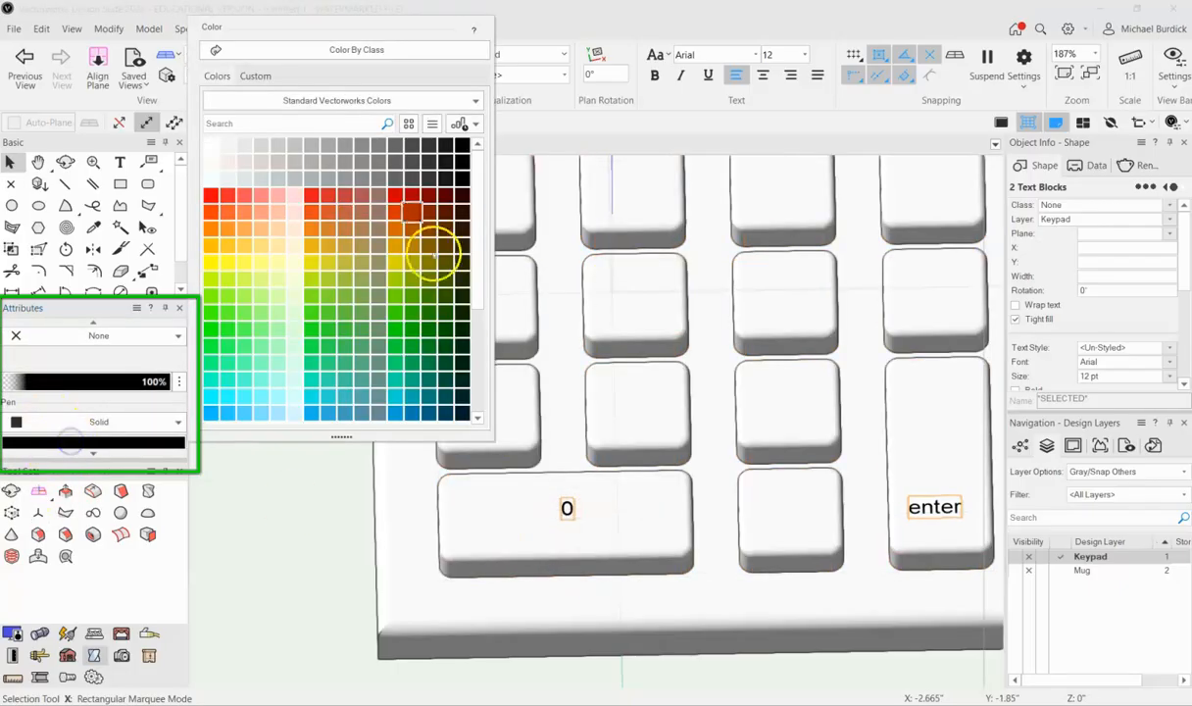
click(246, 149)
Step: Select the filleted keys and give them a dark charcoal grey fill colour
click(477, 407)
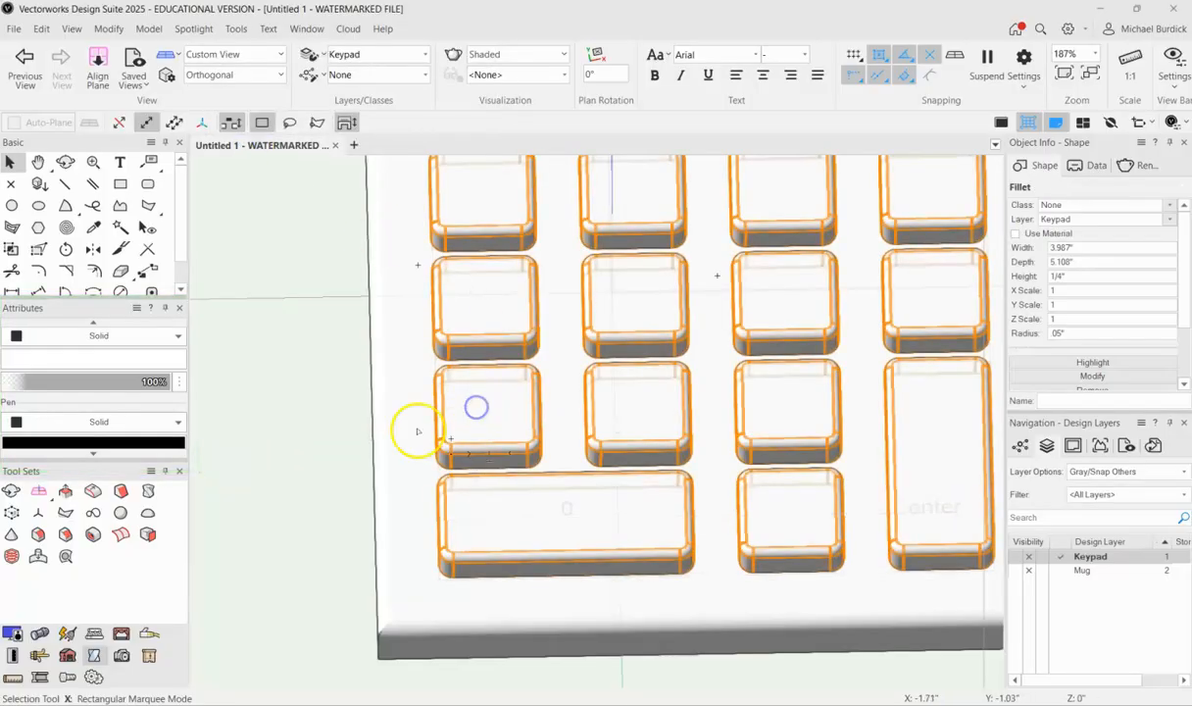
scroll(477, 405, down, 10)
scroll(365, 380, up, 10)
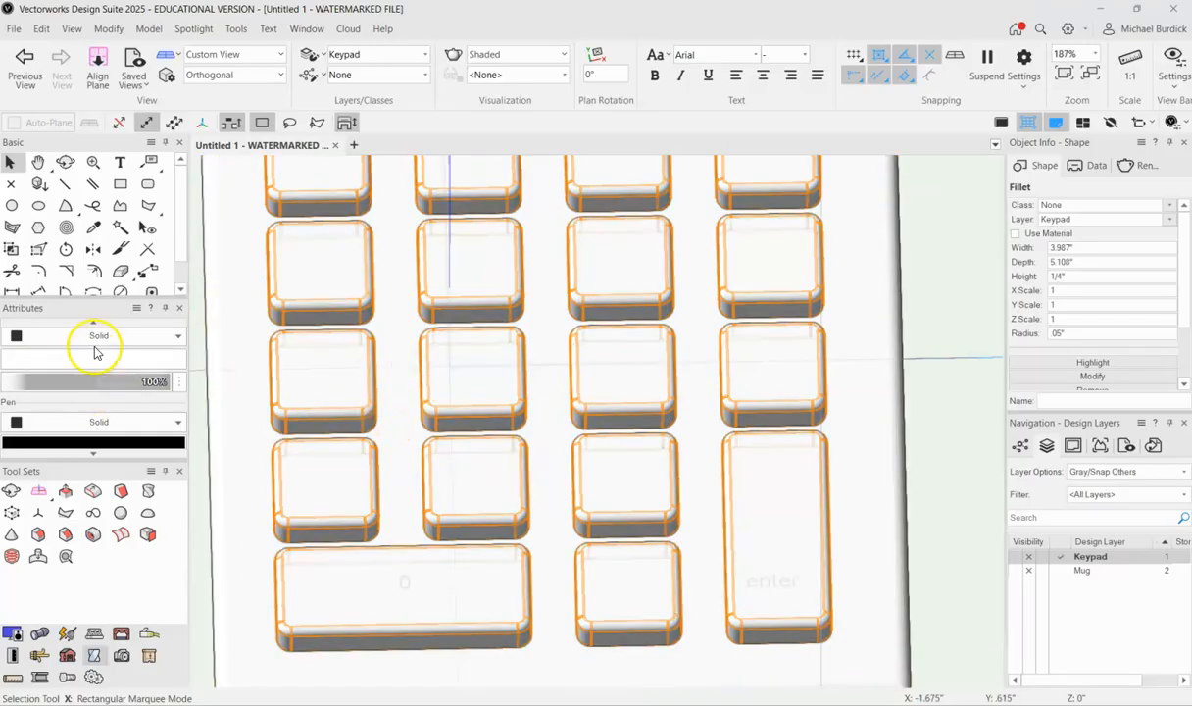
scroll(95, 353, up, 1)
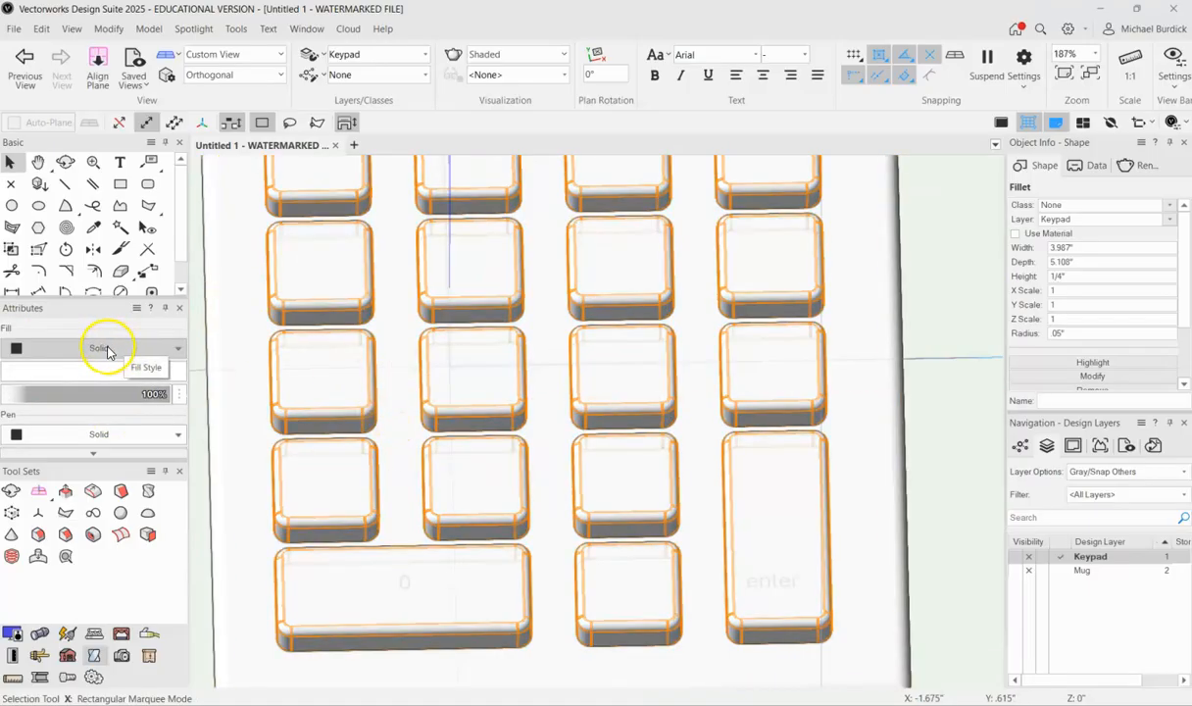
click(108, 351)
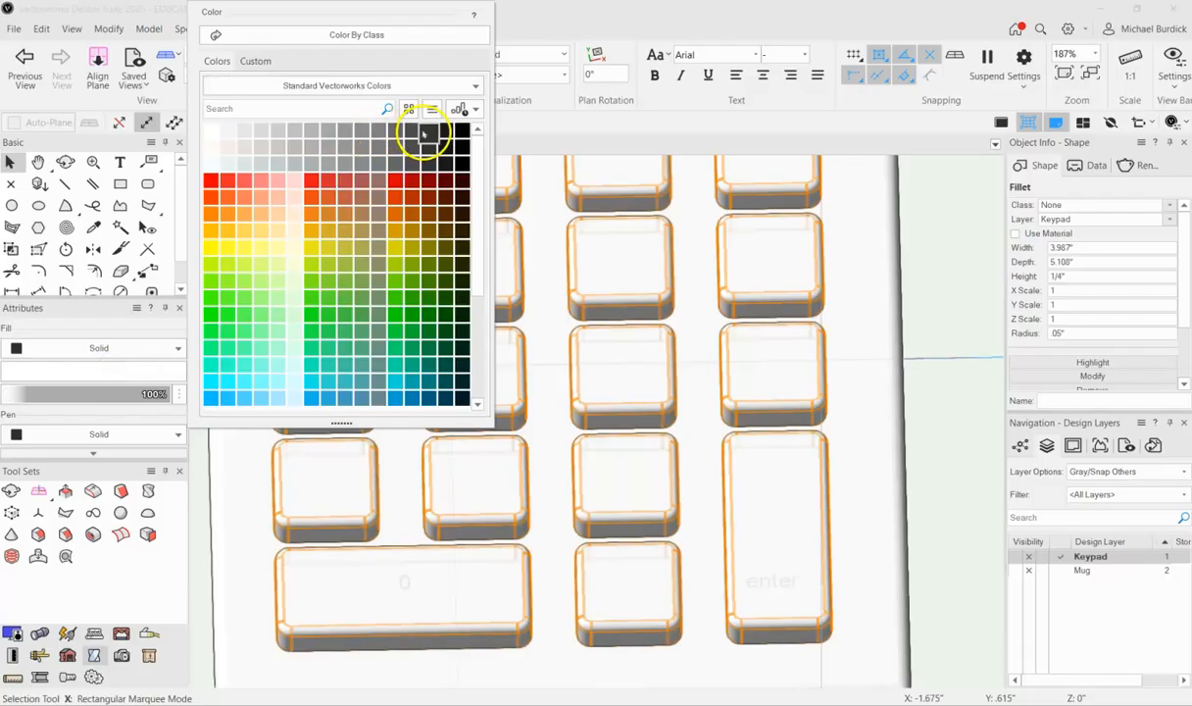
click(423, 133)
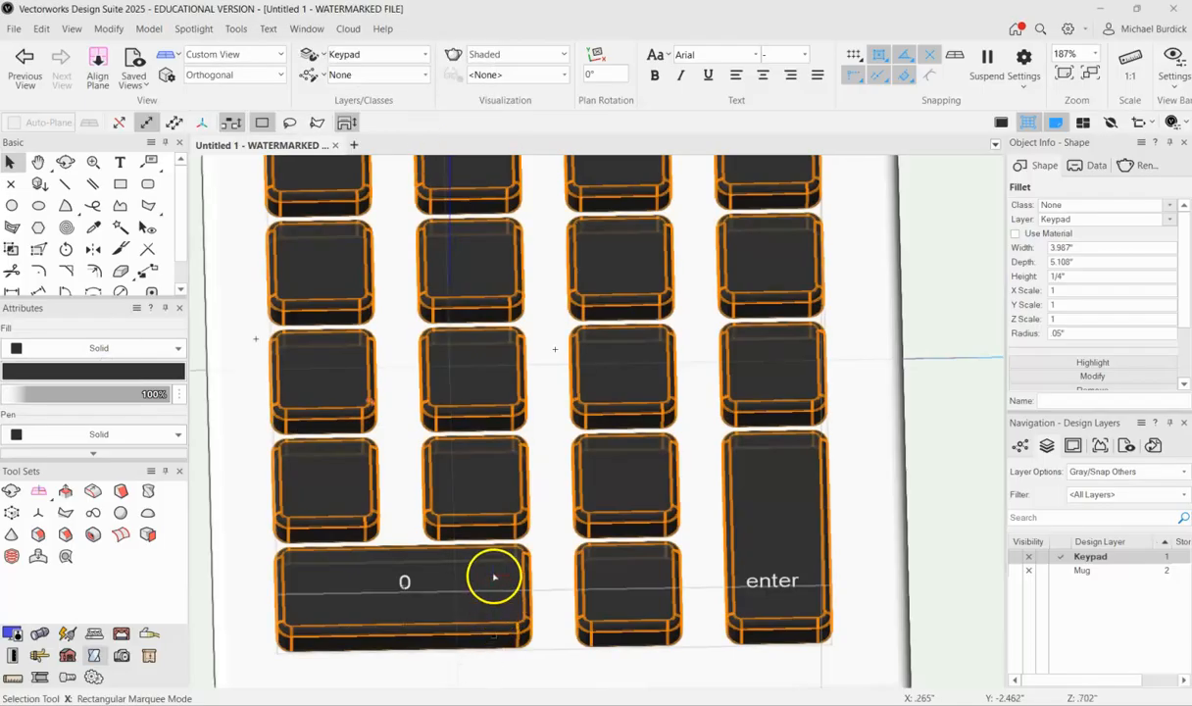
Step: Select the keypad base with its rear support and give it a medium grey fill colour
scroll(494, 576, down, 2)
click(436, 631)
scroll(360, 622, down, 2)
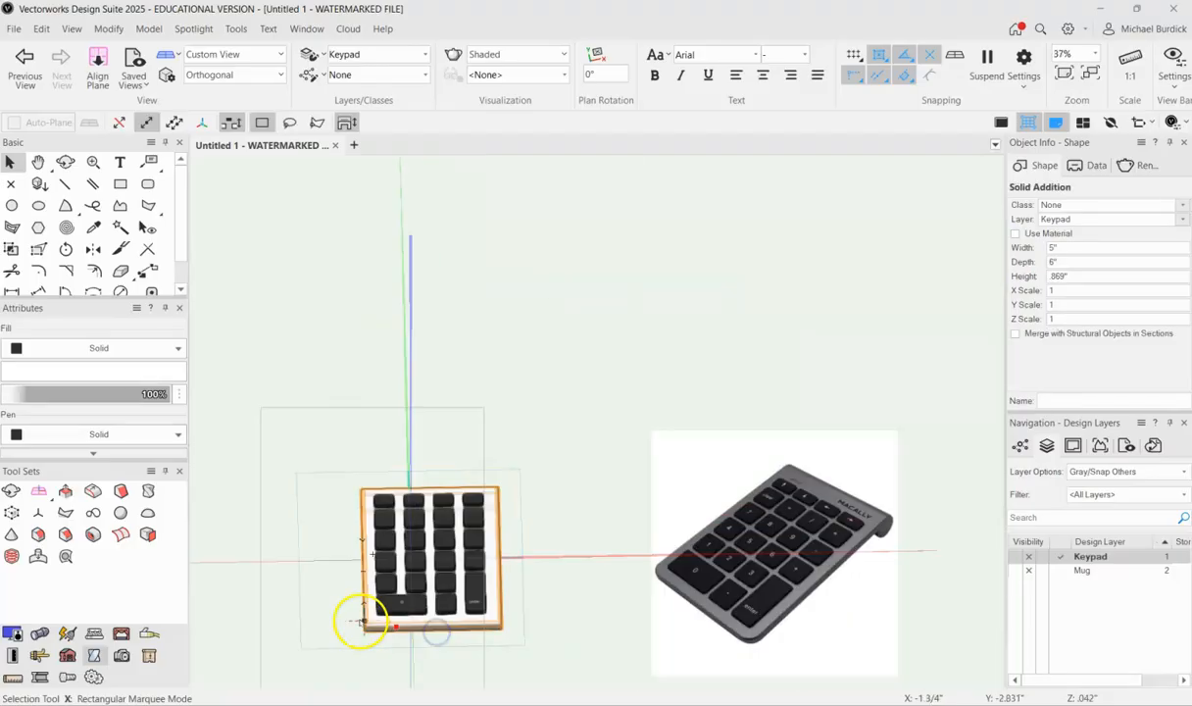
scroll(331, 624, up, 3)
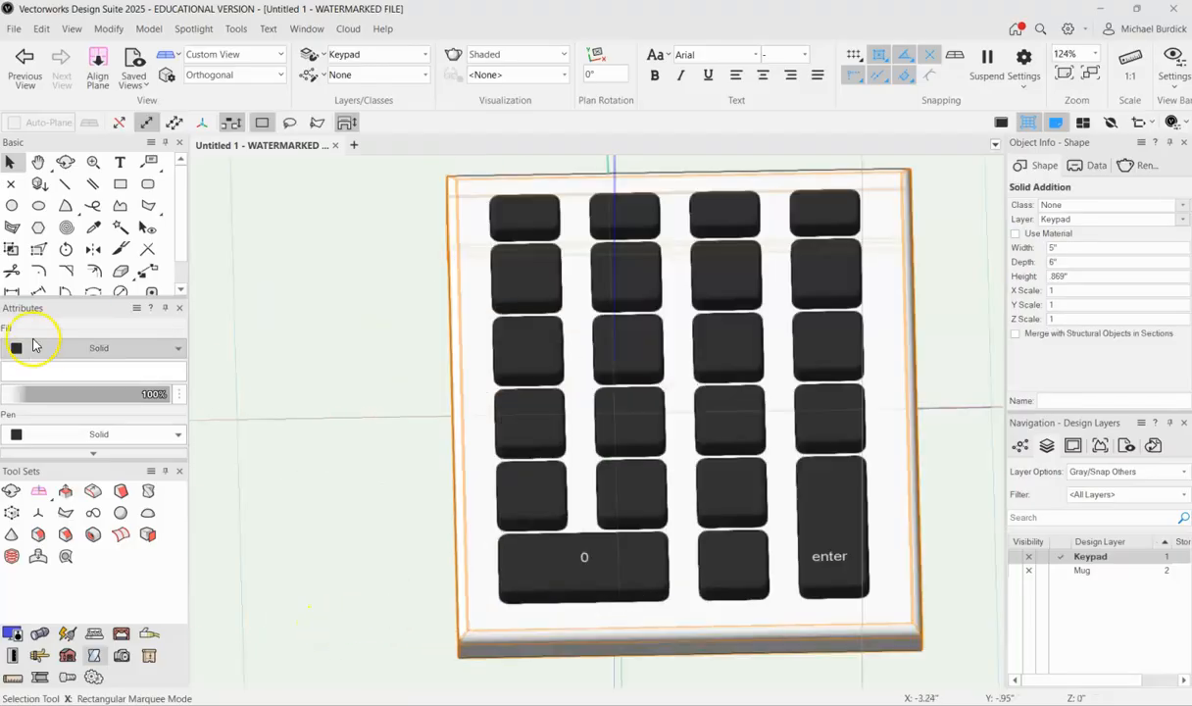
click(67, 371)
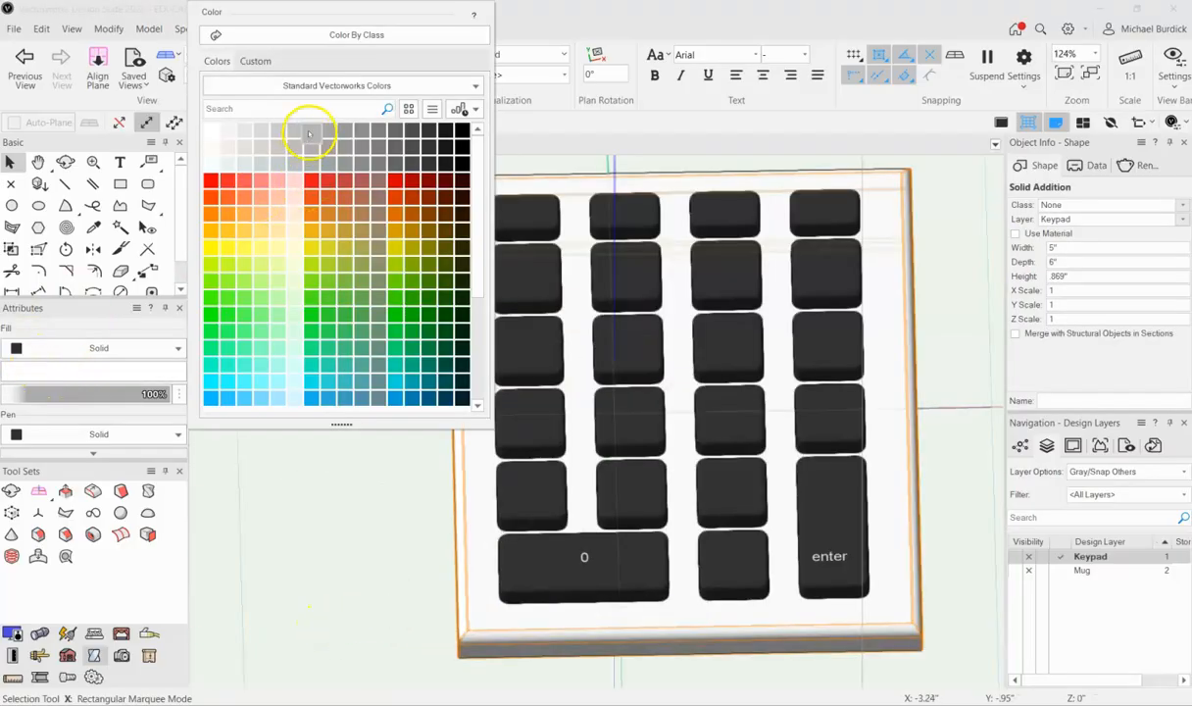
click(310, 132)
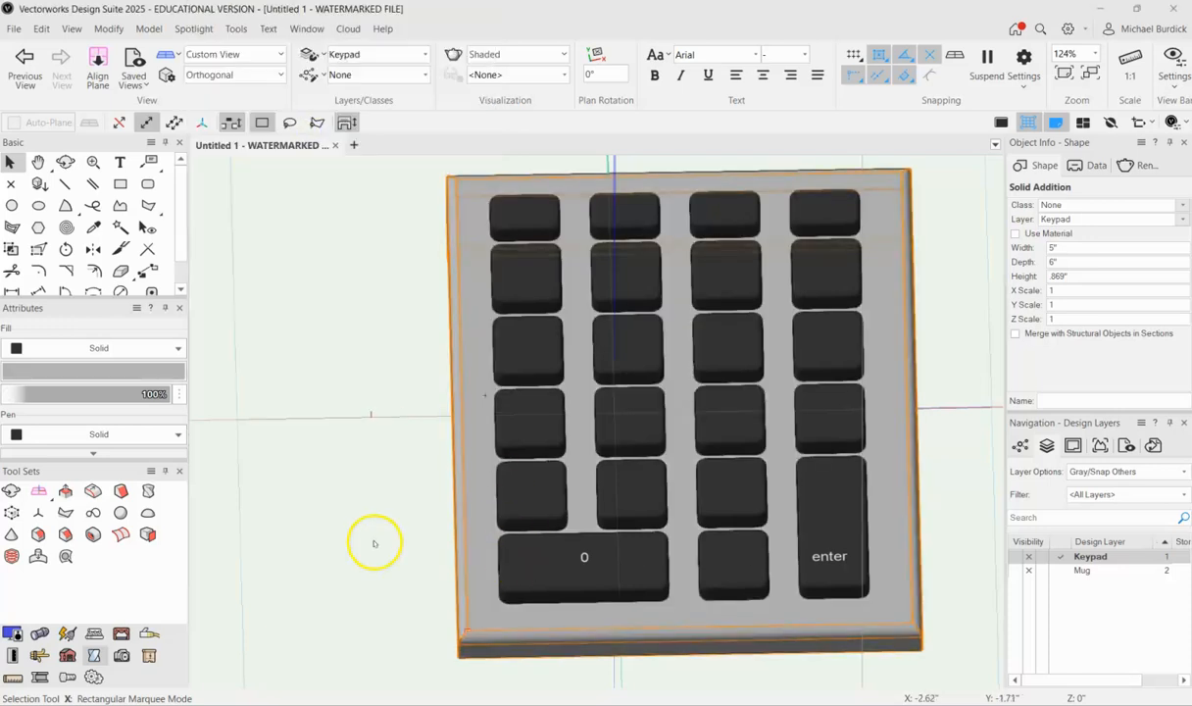
Step: Select the base, all the keys and both text labels and group them into one object
click(374, 543)
scroll(412, 518, down, 3)
drag(365, 314, 696, 595)
key(ctrl+g)
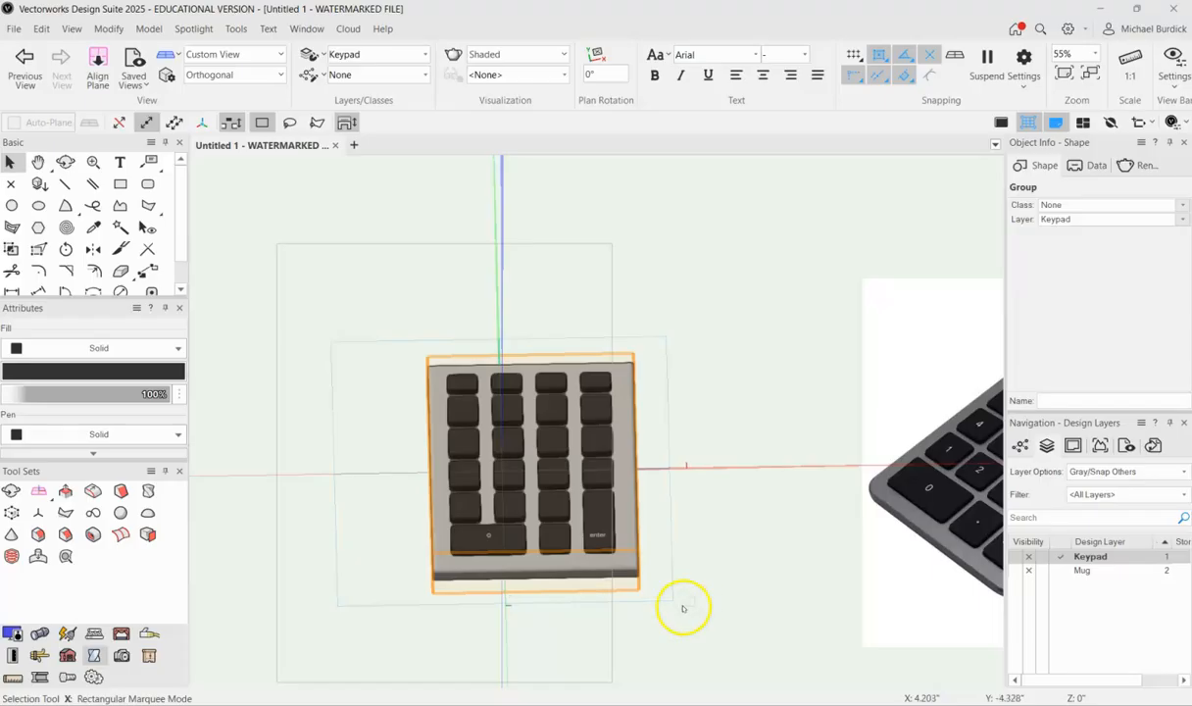
Step: Show the keypad at an angle and change the view projection to Normal Perspective
shift+middle_drag(426, 567, 362, 560)
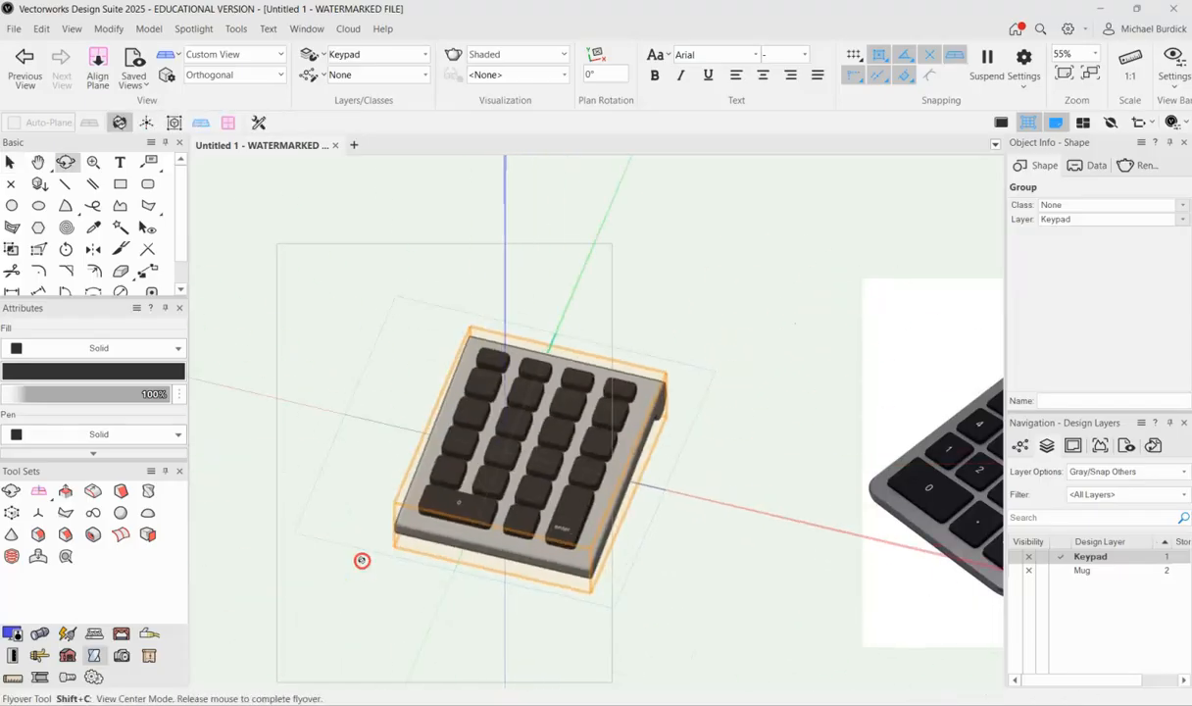
scroll(514, 408, up, 3)
scroll(656, 423, down, 2)
shift+middle_drag(656, 424, 692, 533)
click(248, 76)
click(246, 139)
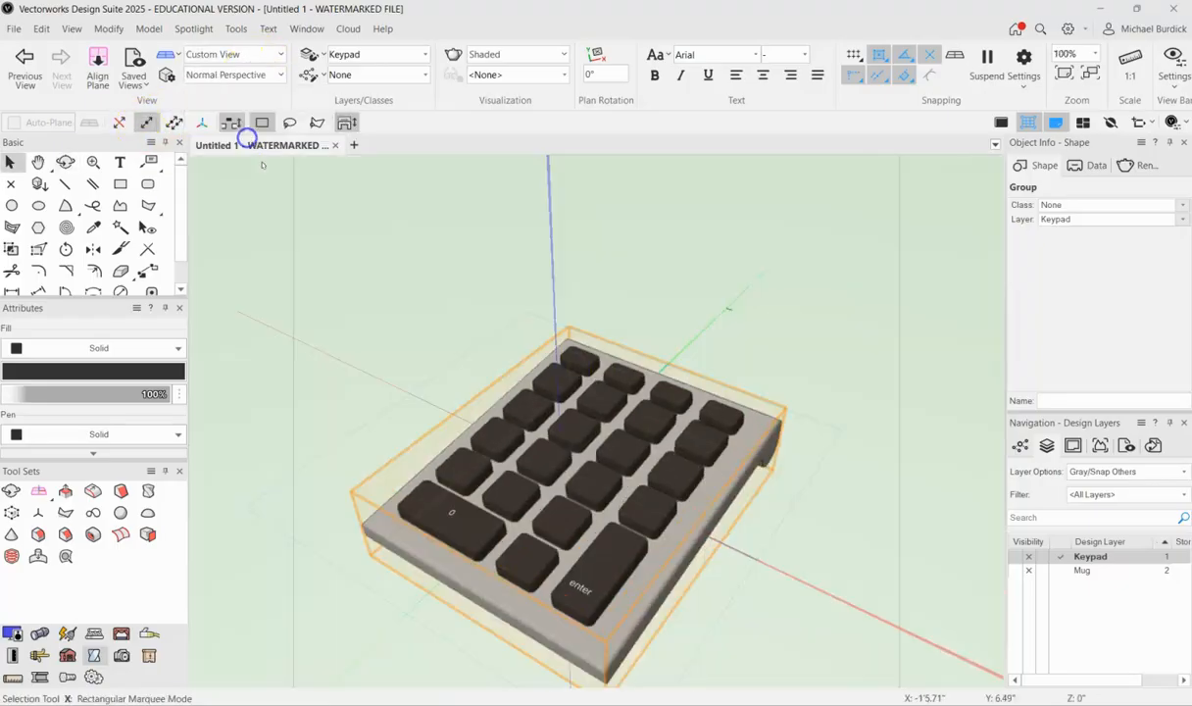
Step: Examine the coloured keypad in perspective from the side, the front and above
shift+middle_drag(755, 463, 682, 387)
scroll(659, 346, down, 2)
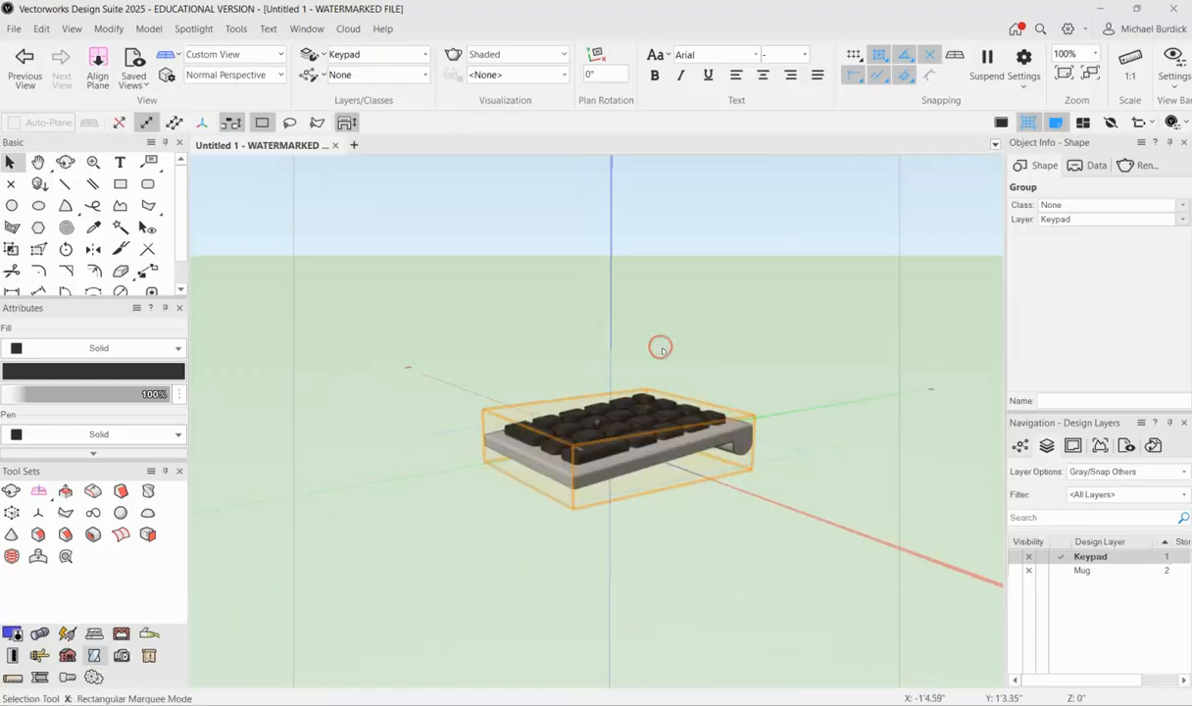
ctrl+middle_drag(556, 469, 769, 508)
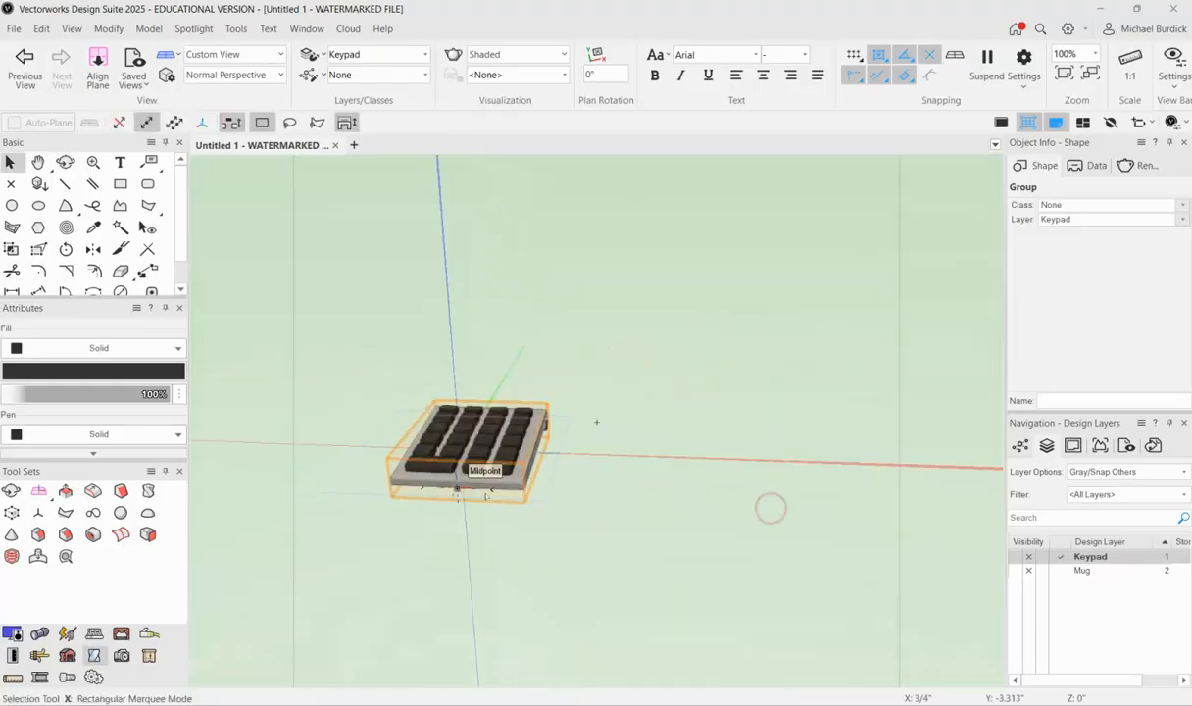
ctrl+middle_drag(570, 484, 629, 449)
ctrl+middle_drag(570, 475, 408, 223)
scroll(657, 366, up, 2)
ctrl+middle_drag(746, 453, 784, 422)
ctrl+middle_drag(674, 312, 641, 300)
Step: Make Mug the active design layer and view the mug from a low front angle
click(1053, 570)
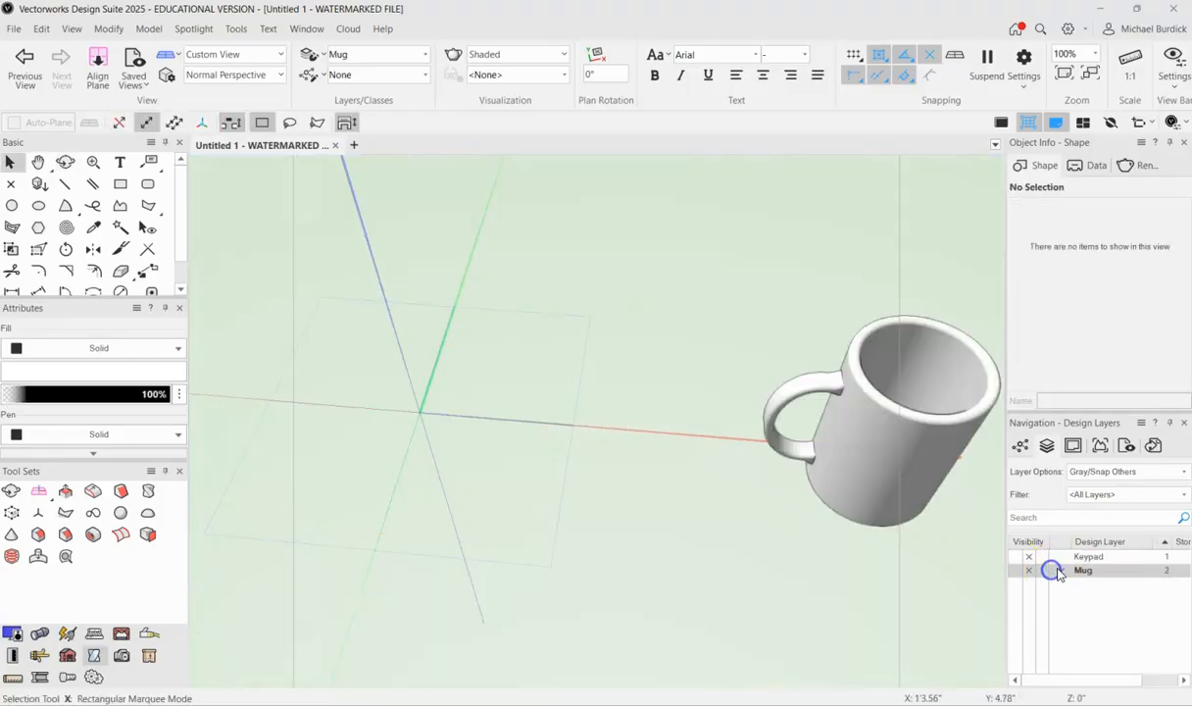
ctrl+middle_drag(444, 429, 879, 327)
scroll(462, 402, down, 2)
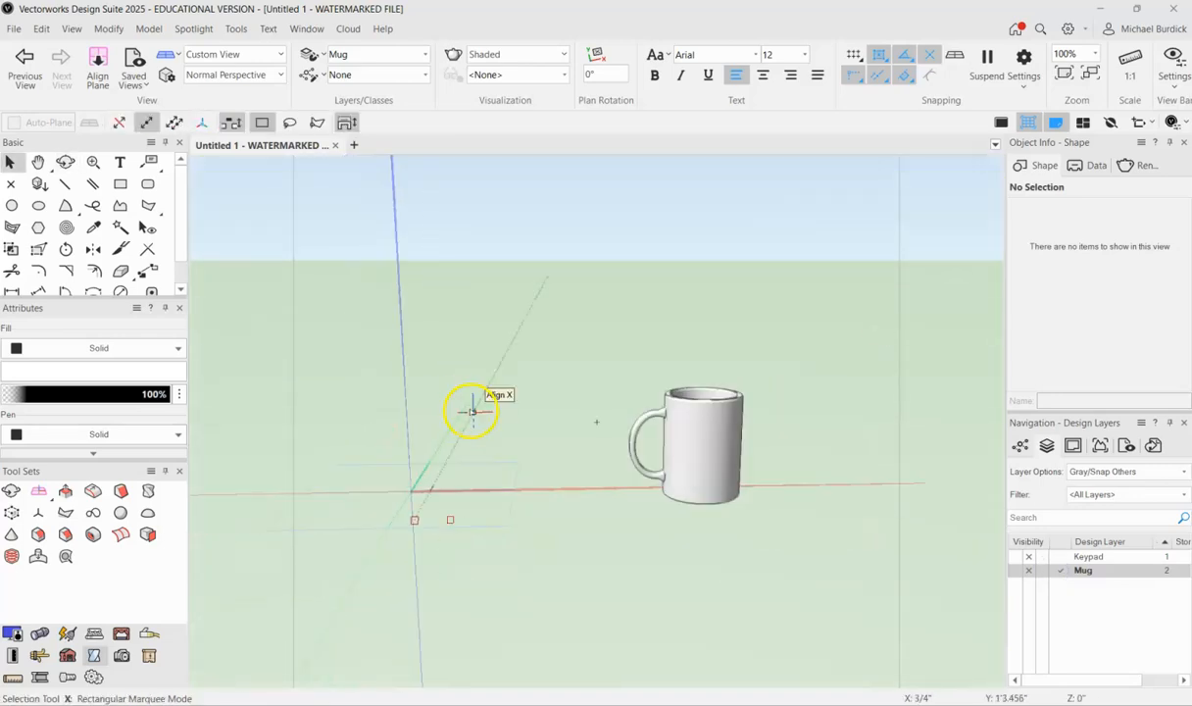